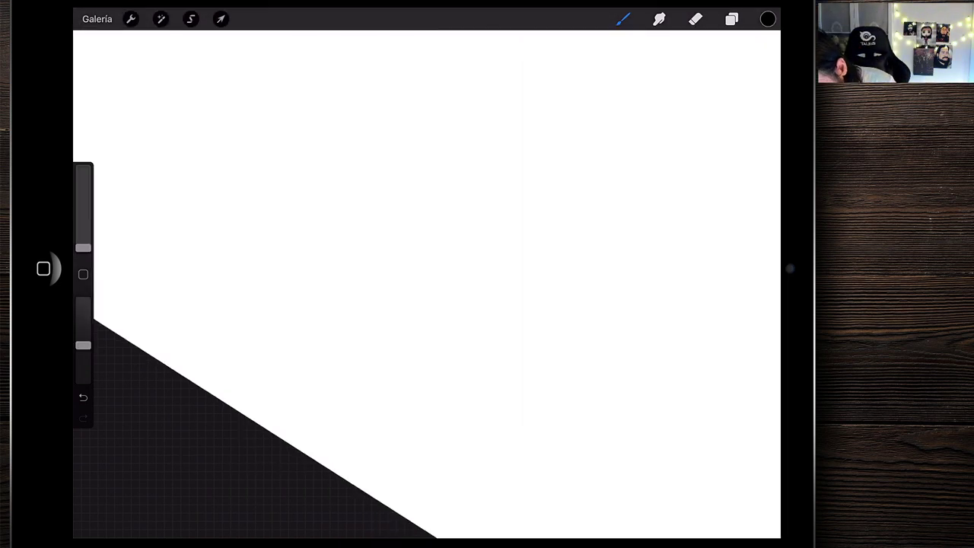
# Draw the first pencil line of the head silhouette sketch
pyautogui.moveTo(373, 251); pyautogui.dragTo(318, 449)
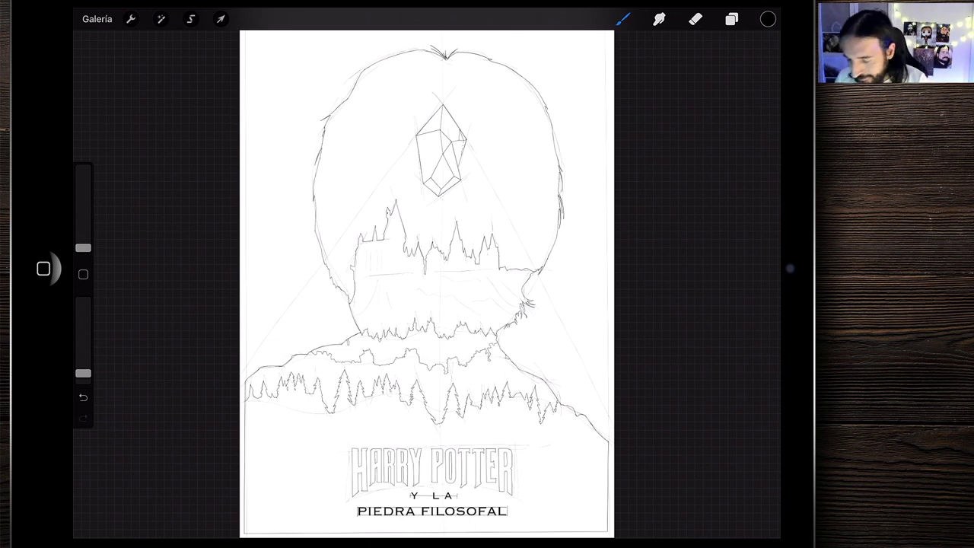
# Zoom to the title and open the PIEDRA FILOSOFAL text's Copperplate 24.6 pt font settings
pyautogui.scroll(-2, 426, 283)
pyautogui.scroll(3, 344, 281)
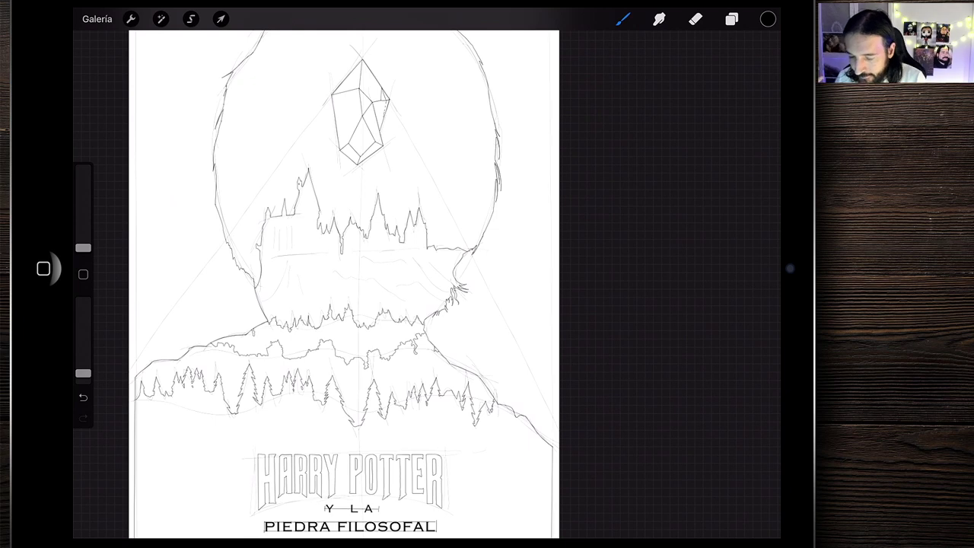
pyautogui.scroll(-2, 335, 284)
pyautogui.scroll(1, 335, 284)
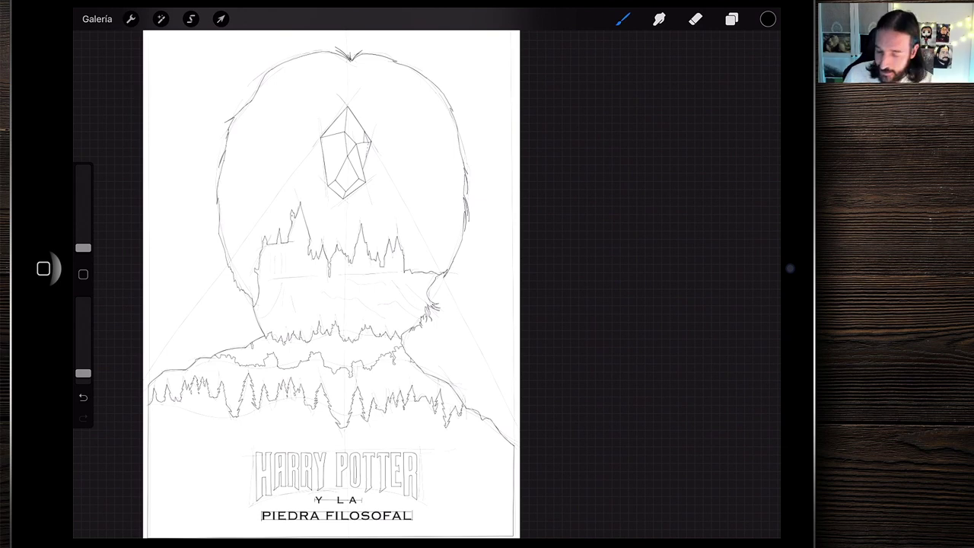
pyautogui.scroll(3, 335, 457)
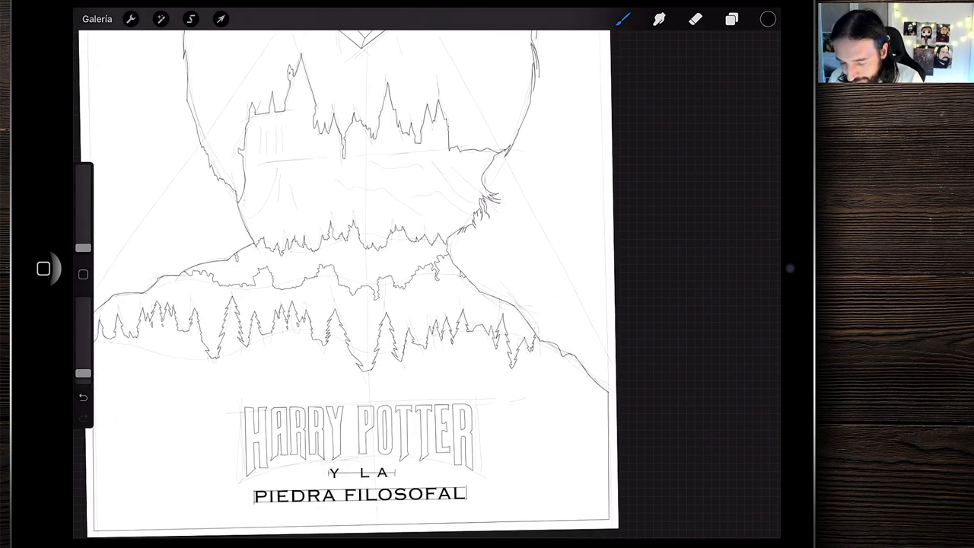
pyautogui.scroll(1, 335, 456)
pyautogui.scroll(1, 334, 457)
pyautogui.scroll(2, 335, 457)
pyautogui.scroll(1, 396, 342)
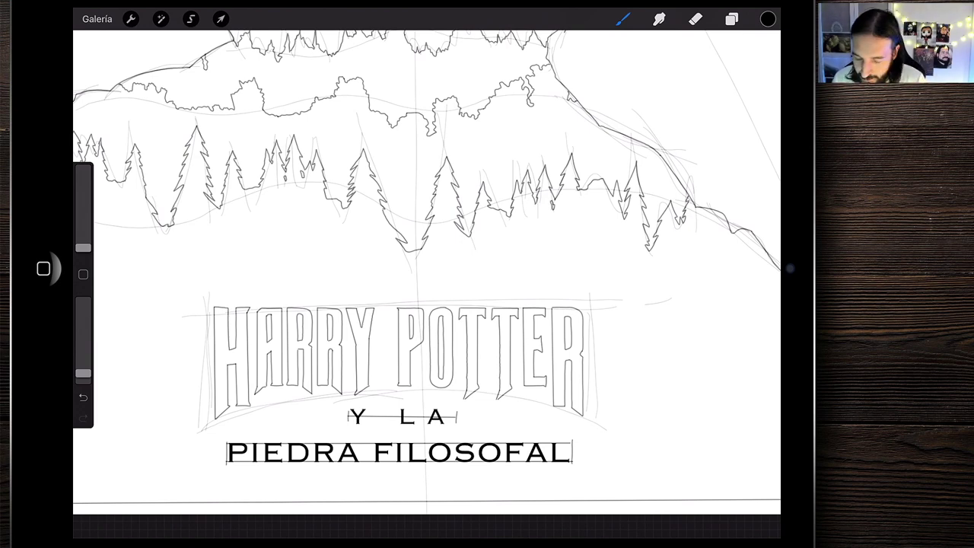
pyautogui.scroll(-1, 343, 304)
pyautogui.scroll(-1, 343, 305)
pyautogui.scroll(-1, 343, 305)
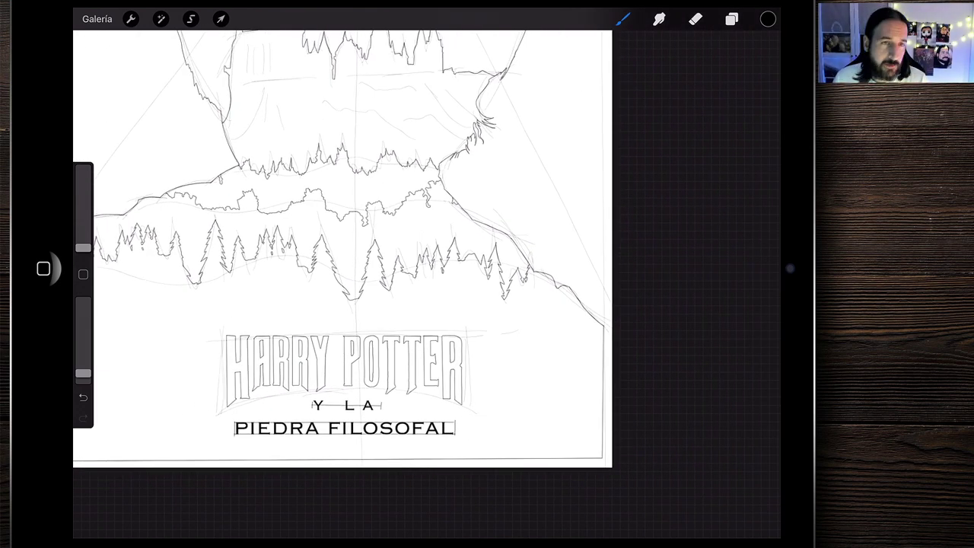
pyautogui.scroll(-1, 342, 267)
pyautogui.scroll(-2, 342, 266)
pyautogui.doubleClick(297, 379)
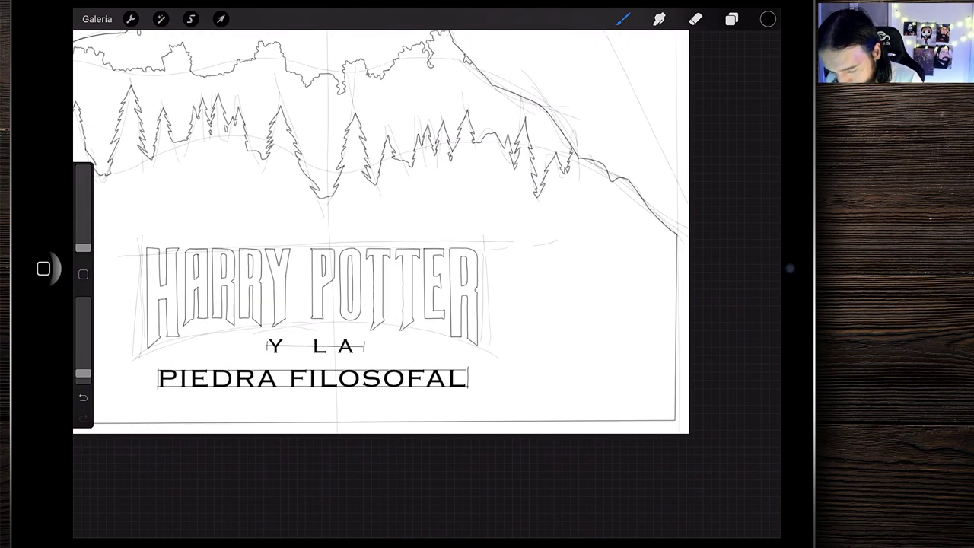
pyautogui.click(762, 303)
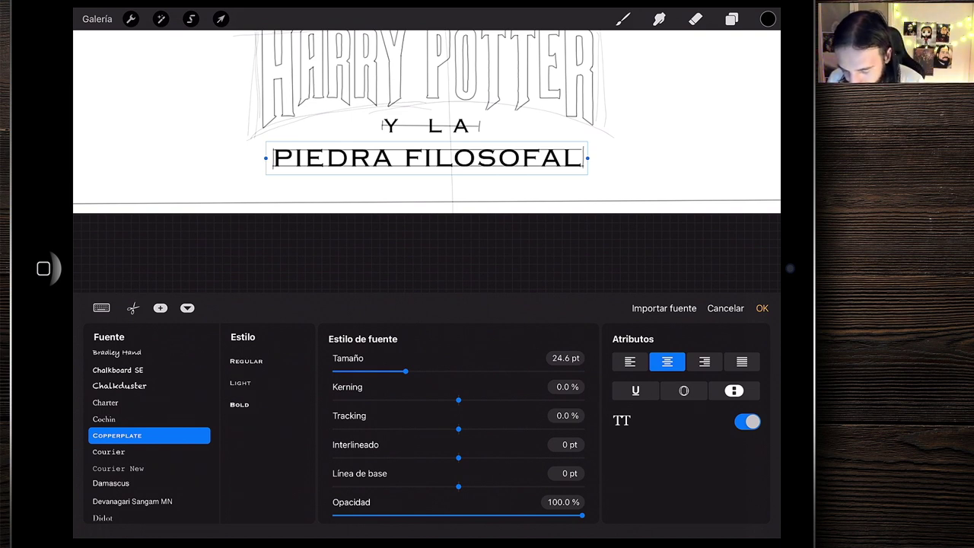
# Set the PIEDRA FILOSOFAL text to Copperplate Light and return to the Brush
pyautogui.click(265, 383)
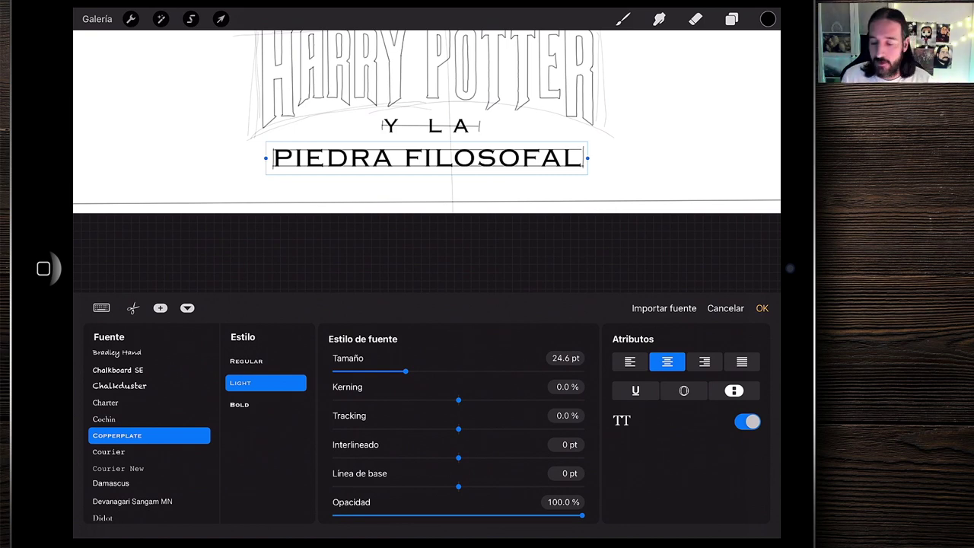
pyautogui.click(221, 19)
pyautogui.click(622, 19)
pyautogui.scroll(-5, 391, 259)
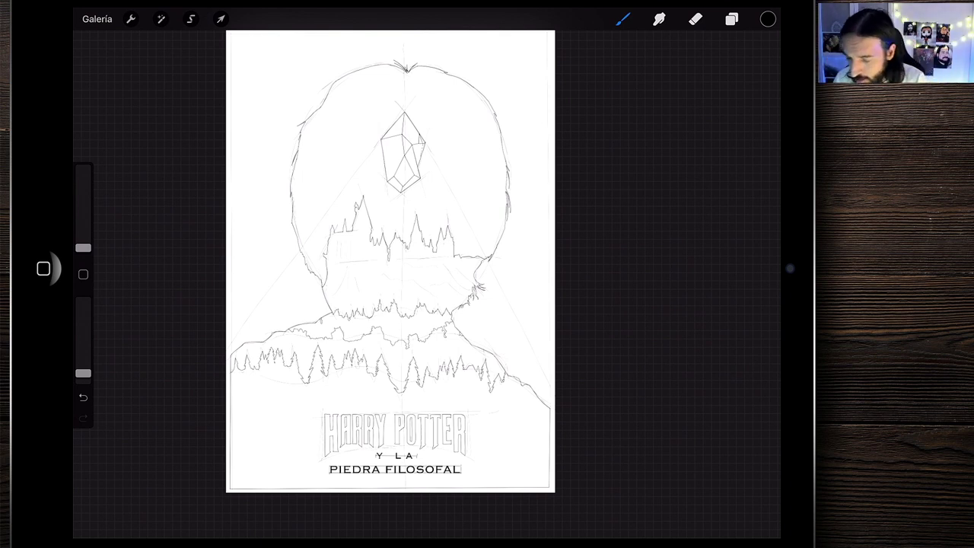
# Merge Capa 2, Y LA and PIEDRA FILOSOFAL into a single PIEDRA FILOSOFAL layer
pyautogui.scroll(-2, 390, 259)
pyautogui.click(732, 19)
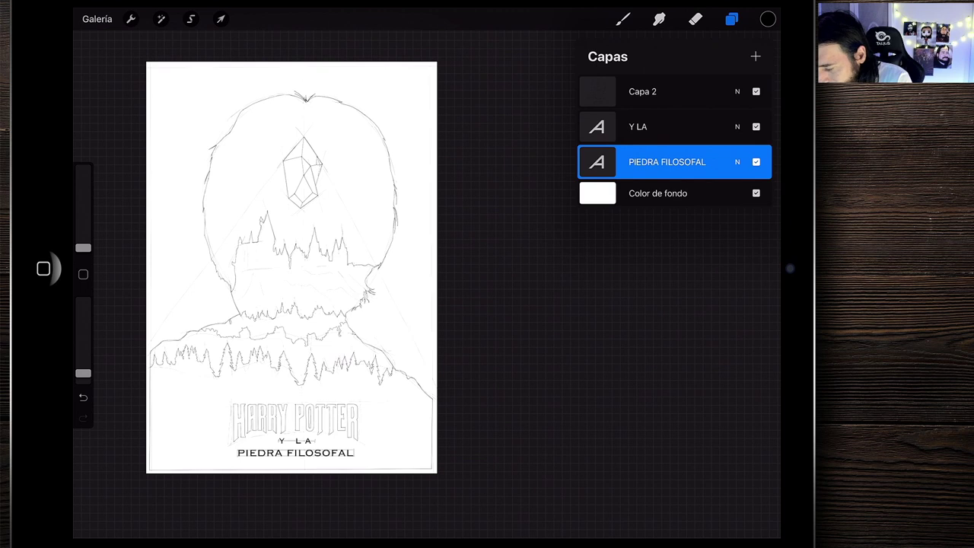
pyautogui.scroll(-2, 674, 127)
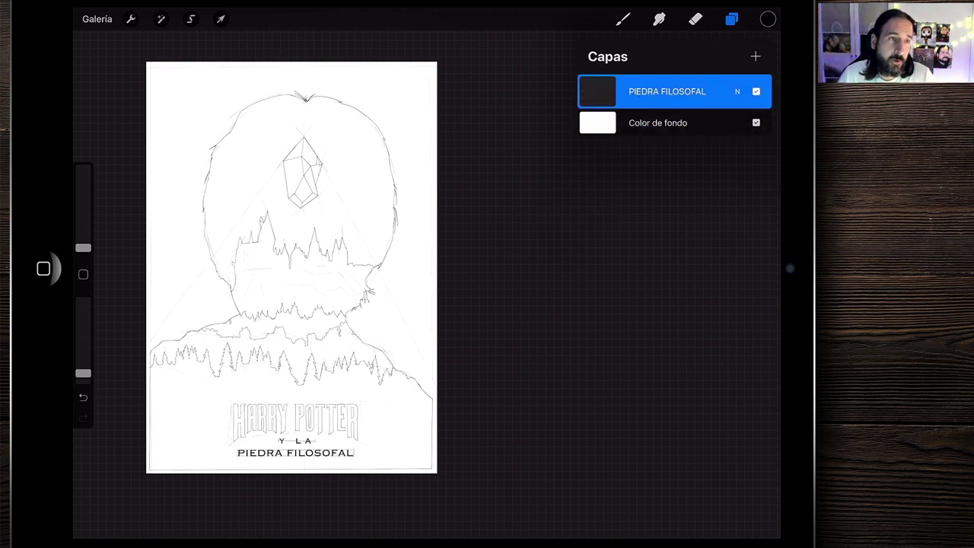
pyautogui.scroll(1, 297, 270)
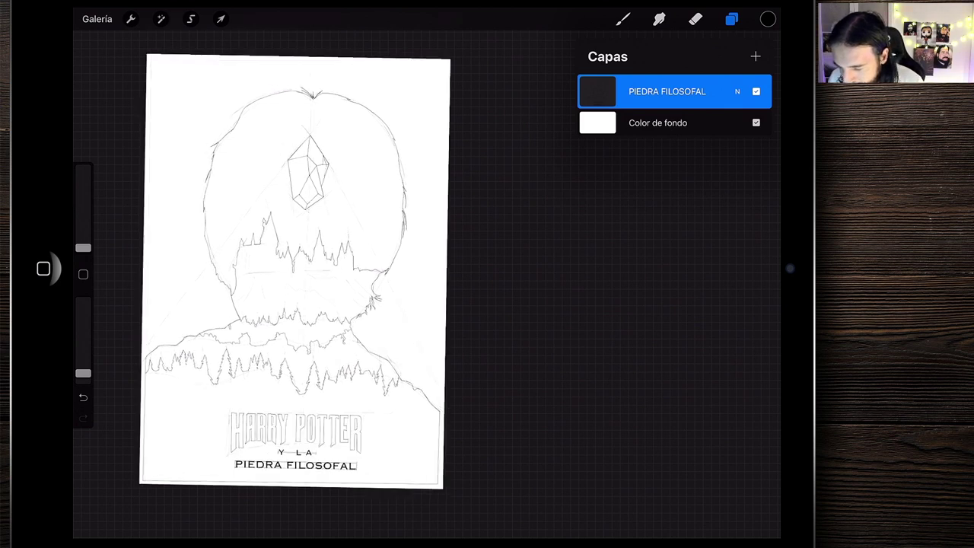
pyautogui.scroll(2, 300, 274)
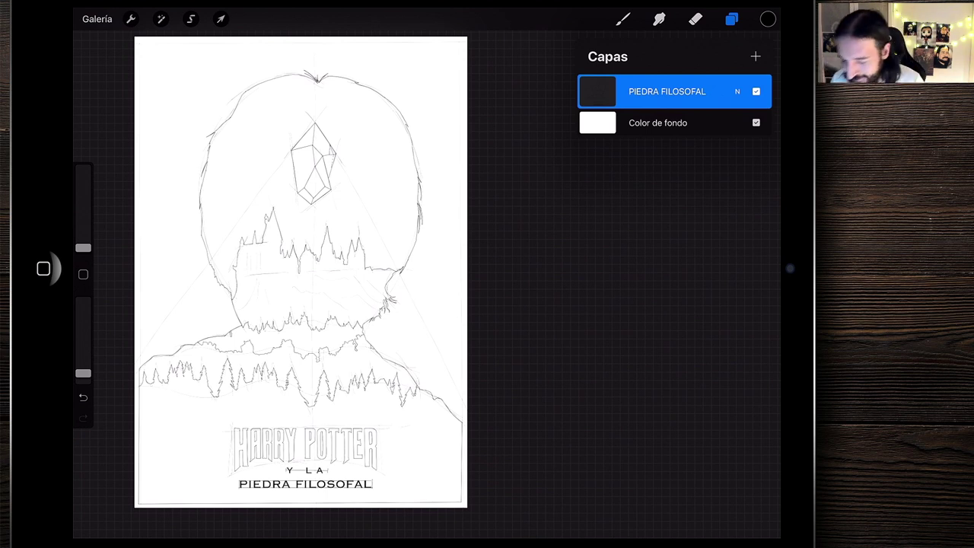
pyautogui.scroll(1, 297, 278)
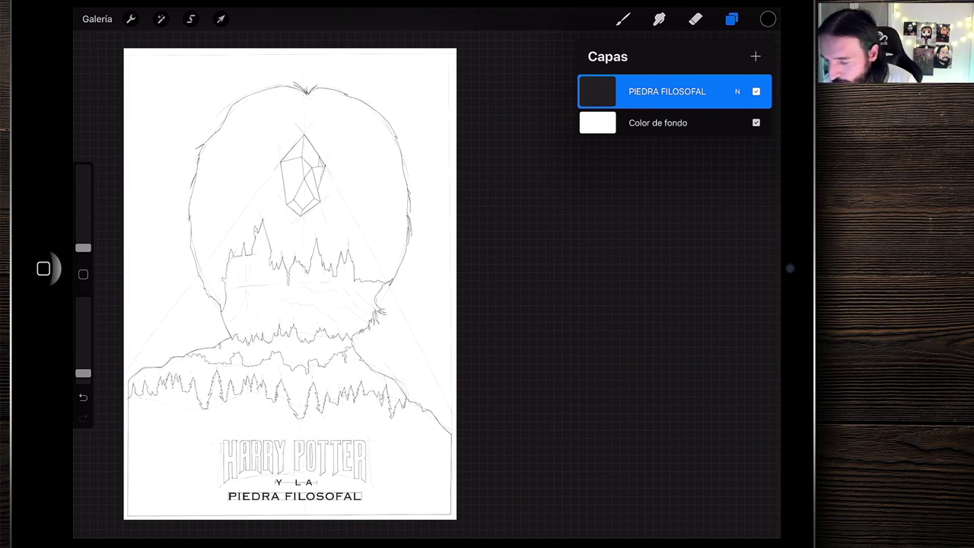
pyautogui.click(768, 19)
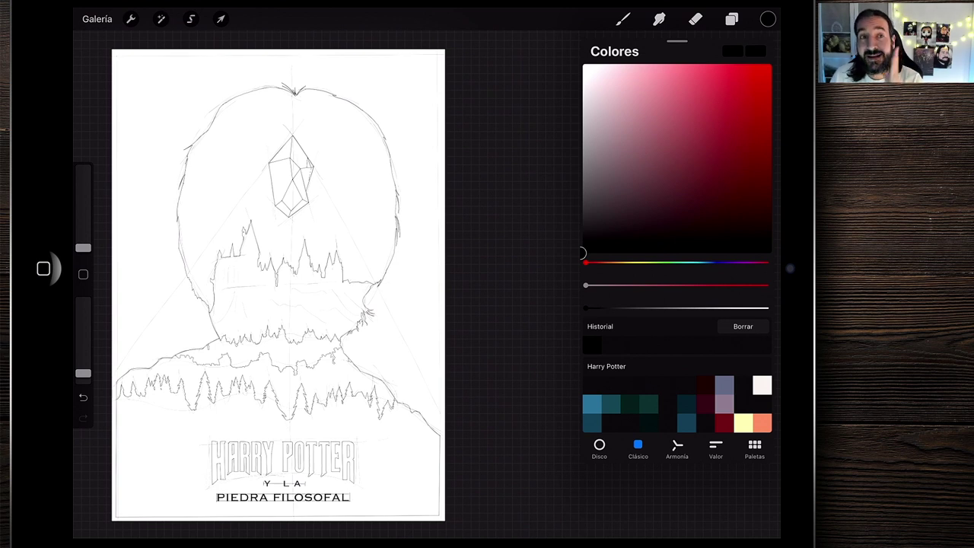
# Add a new Capa 2 below PIEDRA FILOSOFAL and fill it with warm cream off-white
pyautogui.click(762, 385)
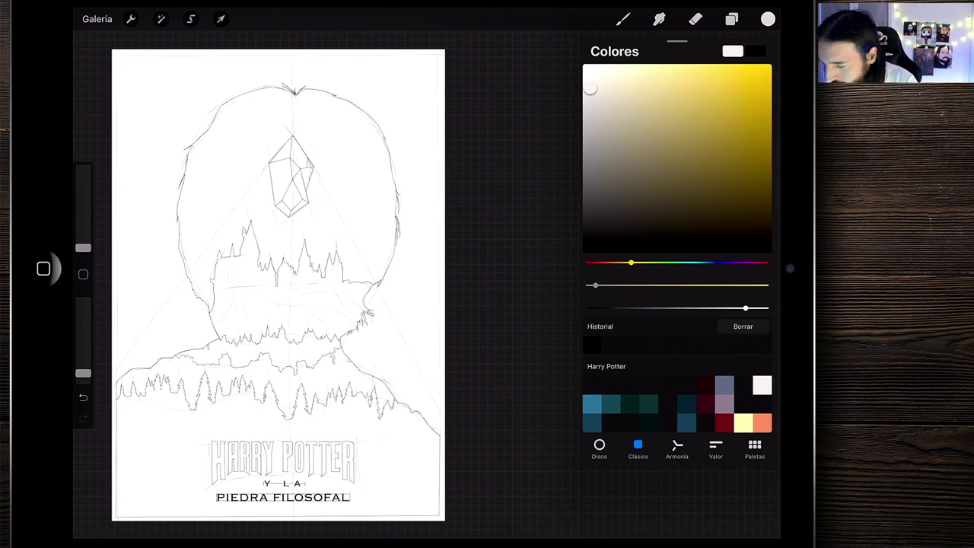
pyautogui.click(731, 19)
pyautogui.click(755, 55)
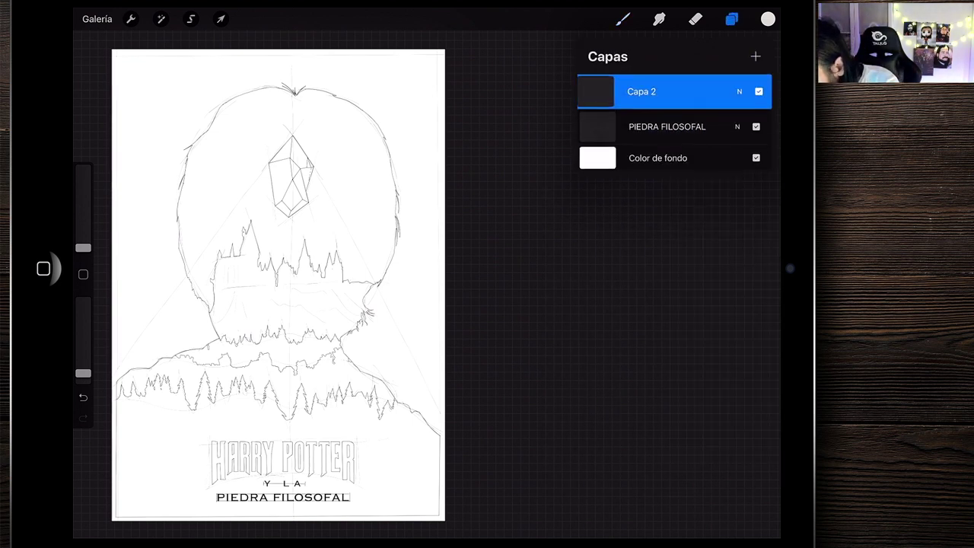
pyautogui.moveTo(643, 91); pyautogui.dragTo(643, 126)
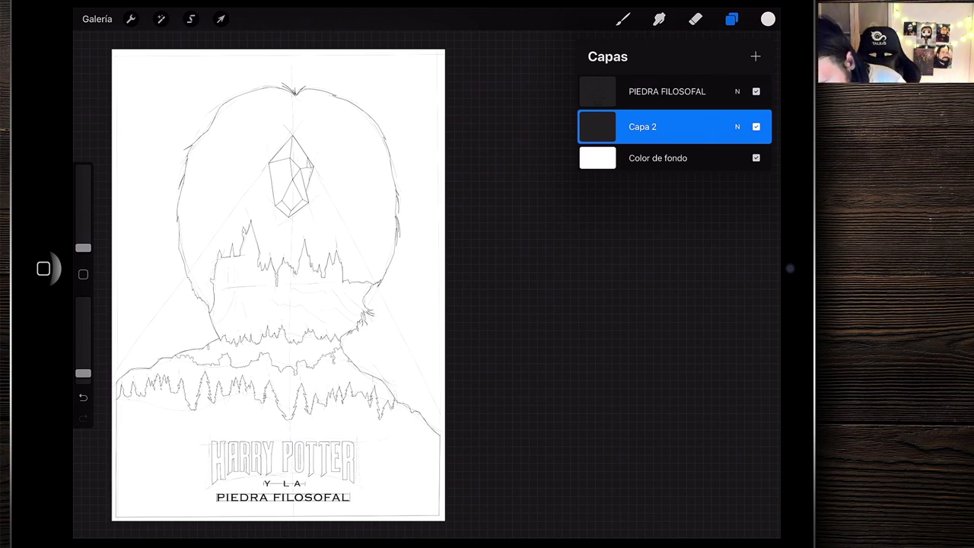
pyautogui.moveTo(278, 285); pyautogui.dragTo(294, 274)
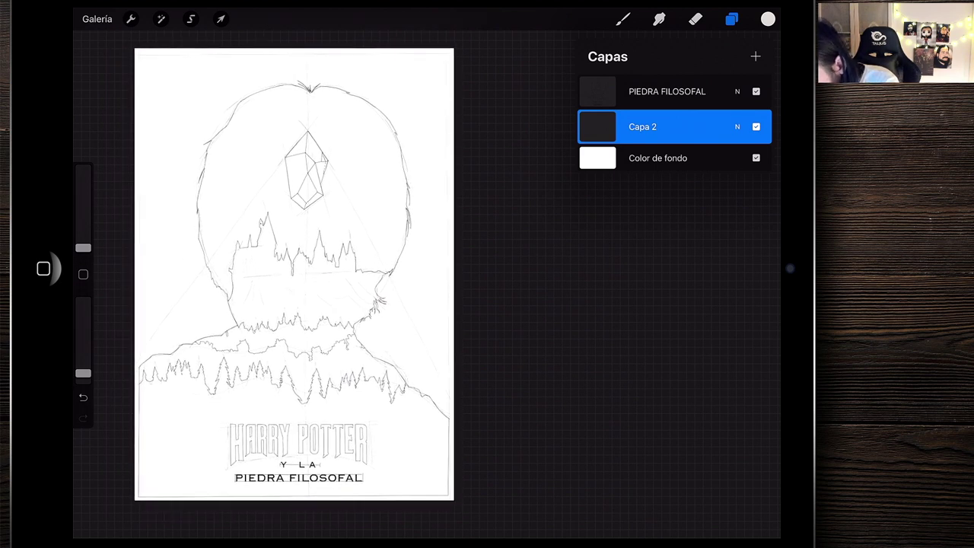
pyautogui.click(731, 19)
pyautogui.moveTo(768, 19); pyautogui.dragTo(282, 221)
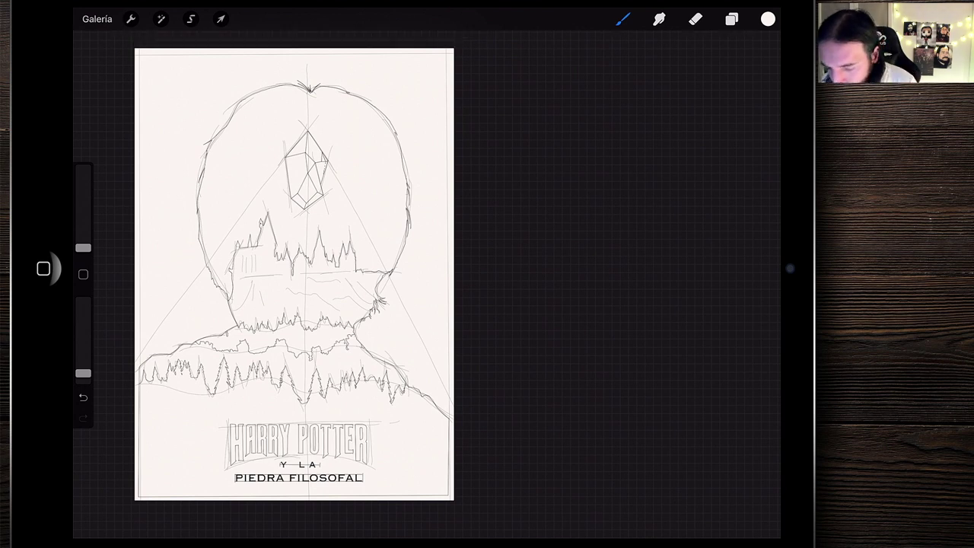
pyautogui.moveTo(293, 274)
pyautogui.mouseDown()
pyautogui.moveTo(350, 275)
pyautogui.moveTo(343, 250)
pyautogui.moveTo(372, 261)
pyautogui.moveTo(380, 251)
pyautogui.moveTo(342, 274)
pyautogui.mouseUp()
pyautogui.click(695, 19)
pyautogui.click(694, 19)
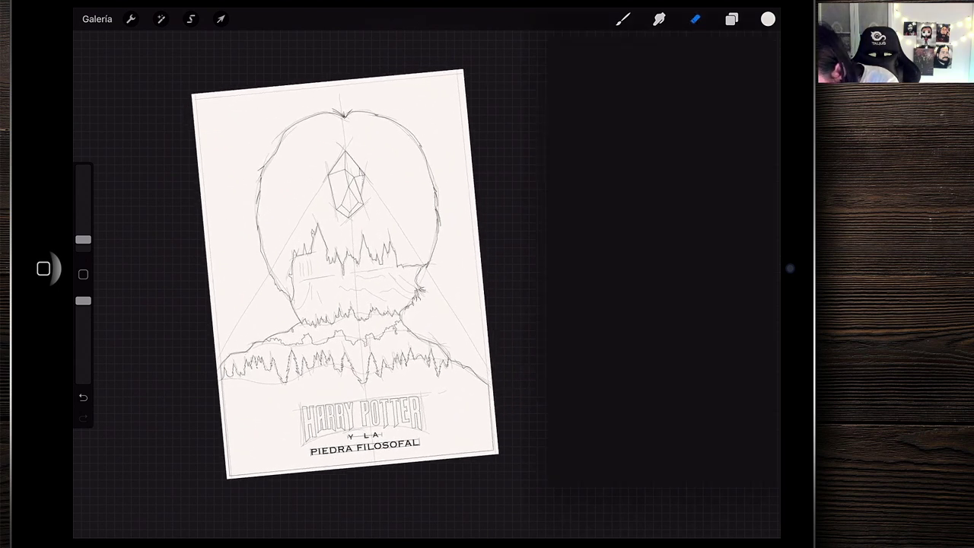
pyautogui.click(703, 362)
pyautogui.moveTo(83, 229); pyautogui.dragTo(83, 195)
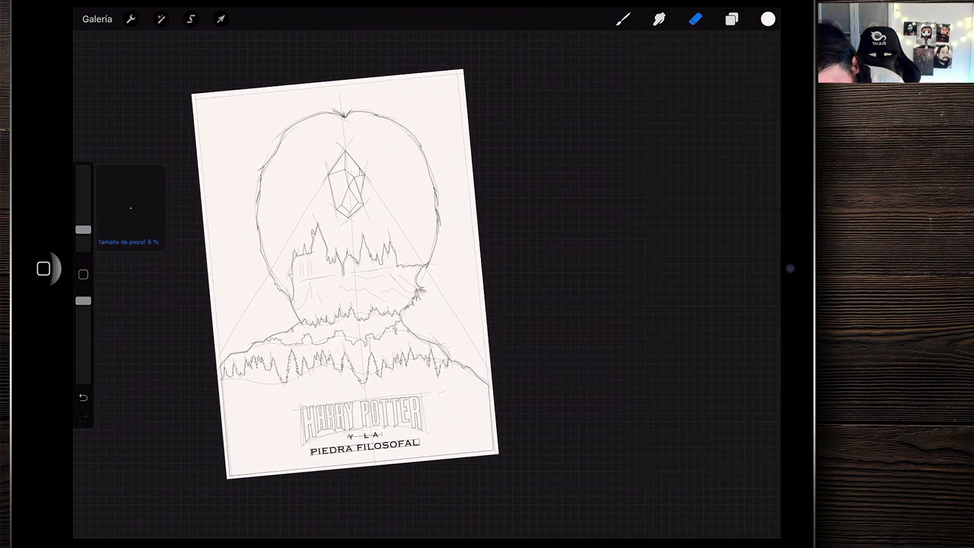
pyautogui.scroll(5, 456, 289)
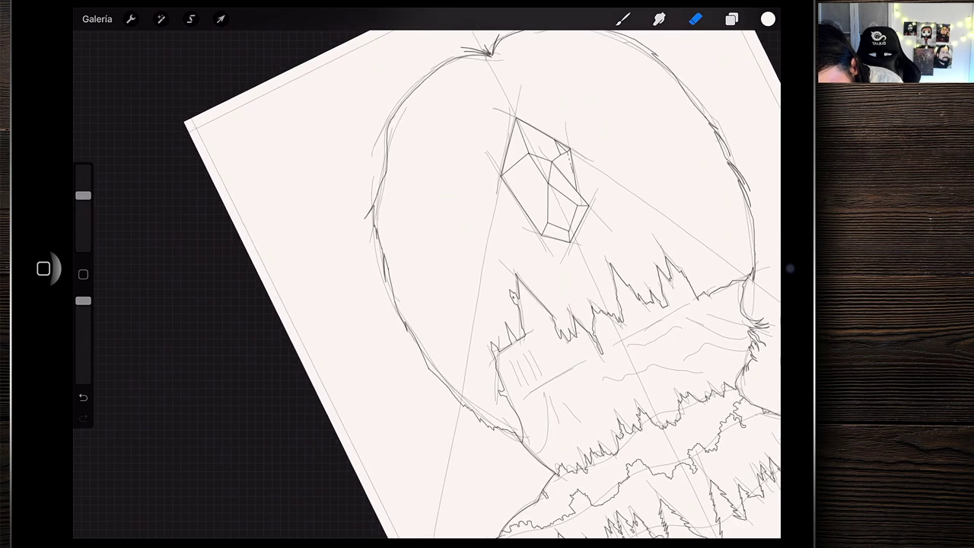
pyautogui.scroll(3, 487, 289)
pyautogui.moveTo(83, 195); pyautogui.dragTo(83, 208)
pyautogui.scroll(1, 487, 290)
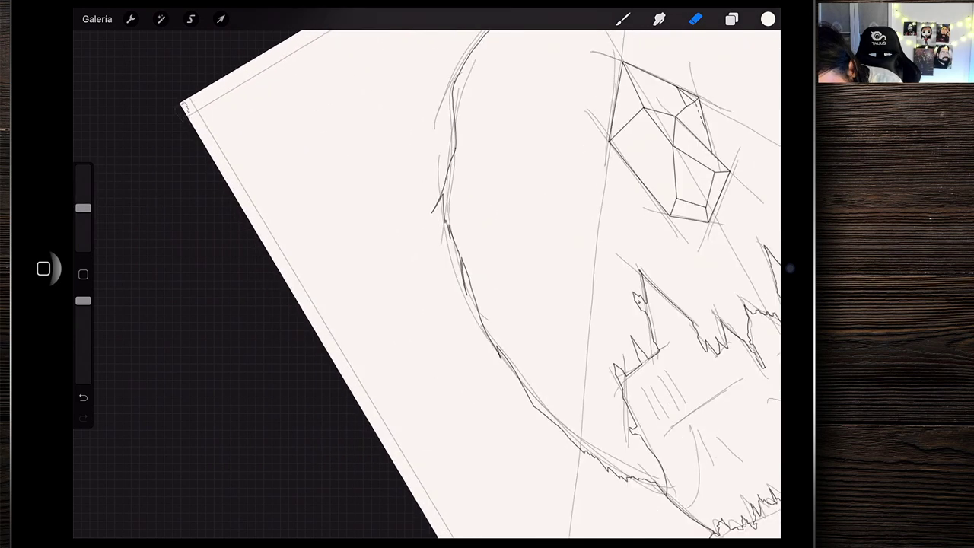
pyautogui.scroll(-5, 457, 289)
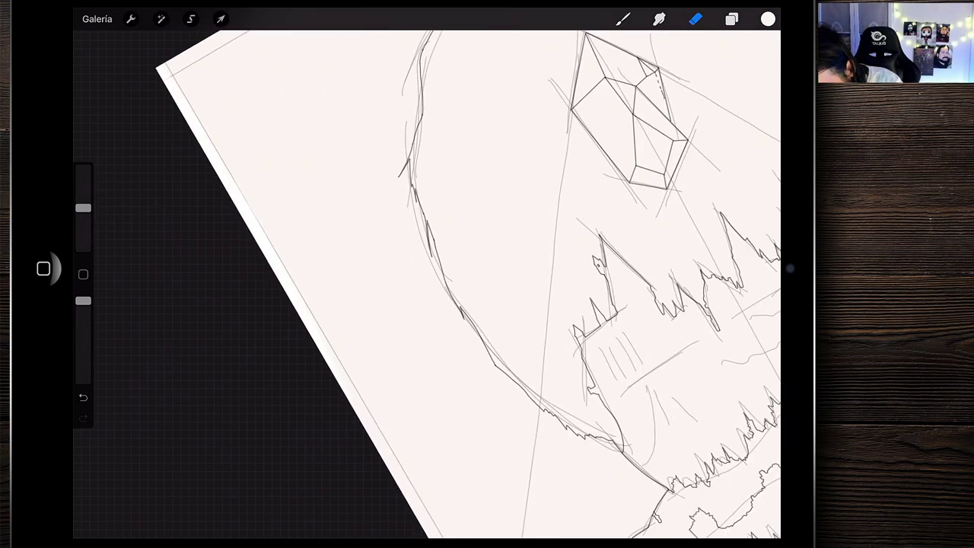
pyautogui.scroll(-2, 457, 289)
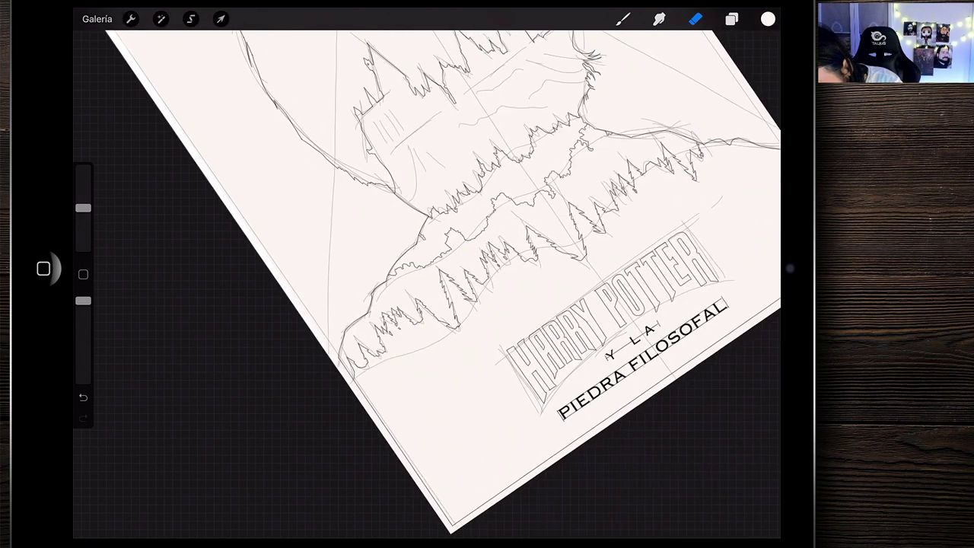
pyautogui.scroll(-2, 457, 289)
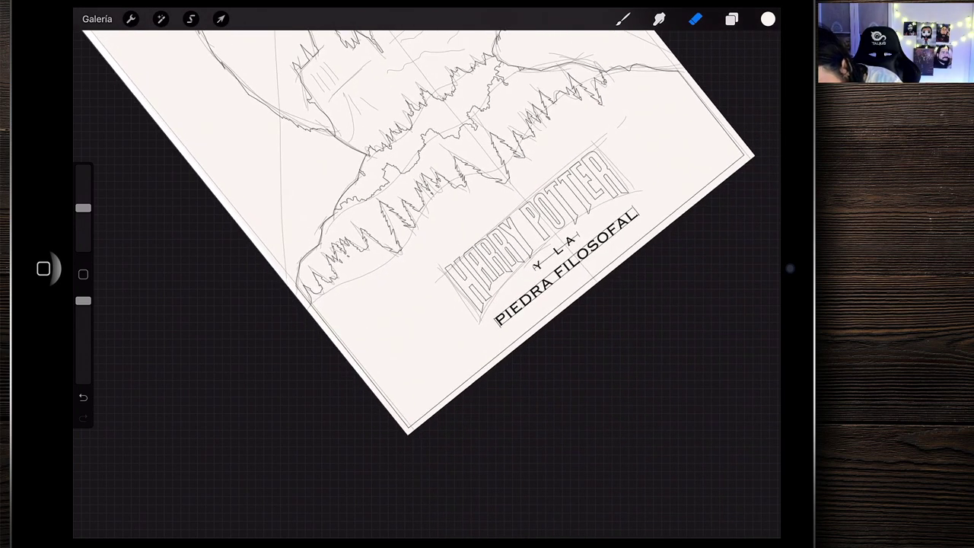
pyautogui.moveTo(163, 126); pyautogui.dragTo(289, 277)
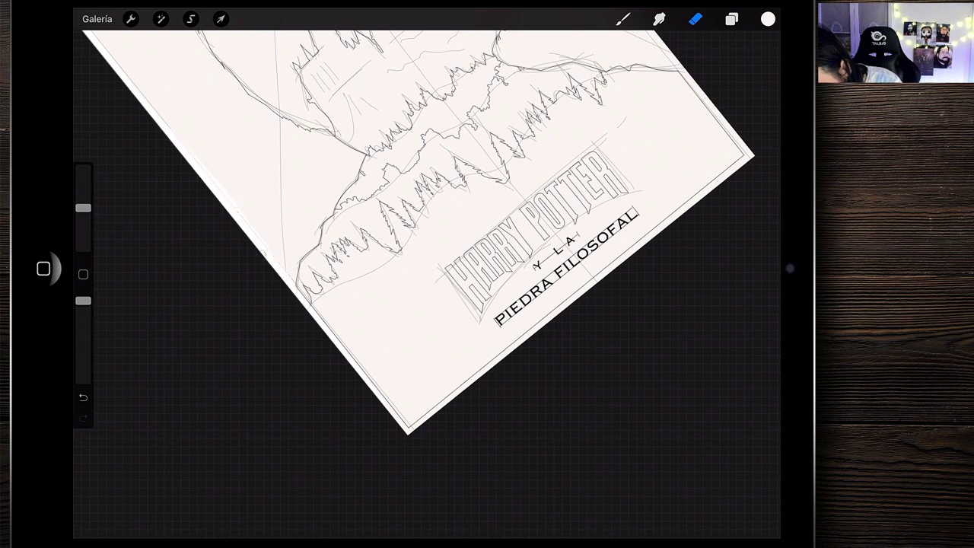
pyautogui.scroll(5, 426, 282)
pyautogui.scroll(3, 426, 282)
pyautogui.scroll(2, 426, 282)
pyautogui.scroll(1, 426, 281)
pyautogui.scroll(-2, 487, 282)
pyautogui.scroll(-2, 487, 282)
pyautogui.scroll(-2, 487, 282)
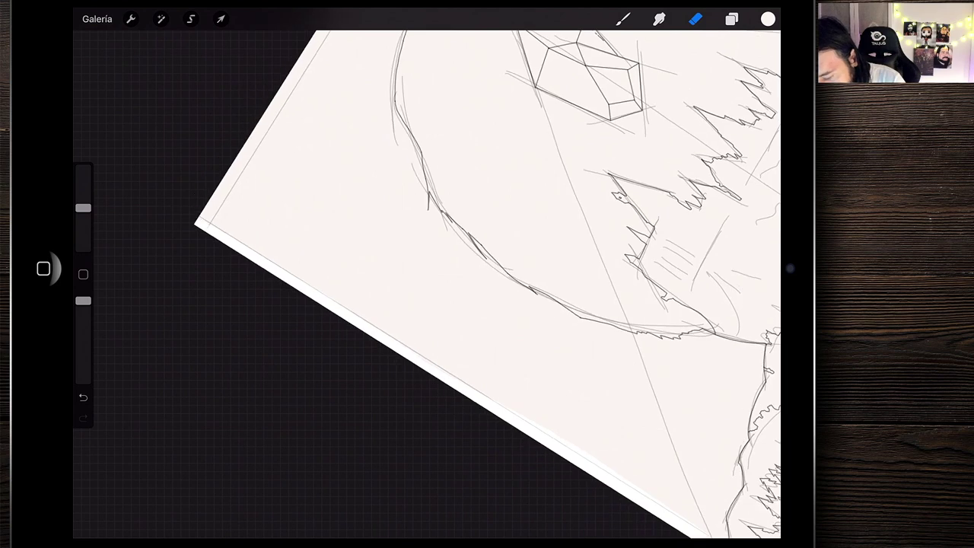
pyautogui.scroll(-1, 487, 281)
pyautogui.scroll(2, 487, 282)
pyautogui.scroll(2, 487, 281)
pyautogui.moveTo(83, 208); pyautogui.dragTo(83, 200)
pyautogui.scroll(-2, 472, 243)
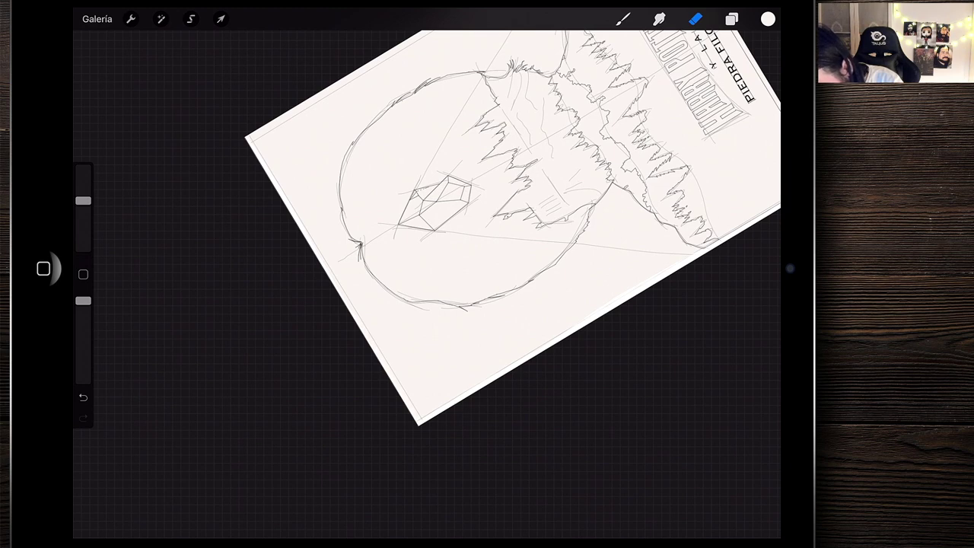
pyautogui.scroll(1, 487, 282)
pyautogui.scroll(-2, 487, 282)
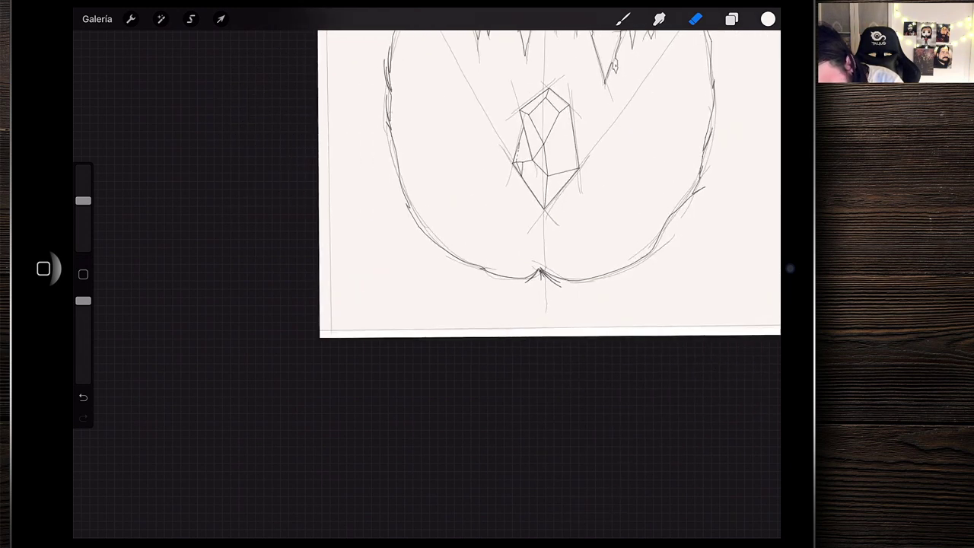
pyautogui.scroll(1, 487, 281)
pyautogui.scroll(1, 431, 221)
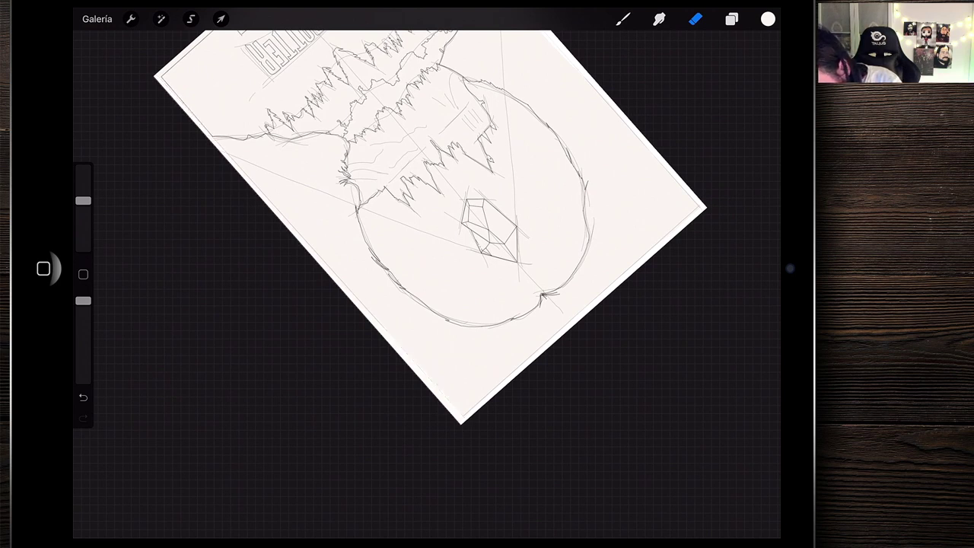
pyautogui.scroll(3, 426, 274)
pyautogui.scroll(2, 427, 274)
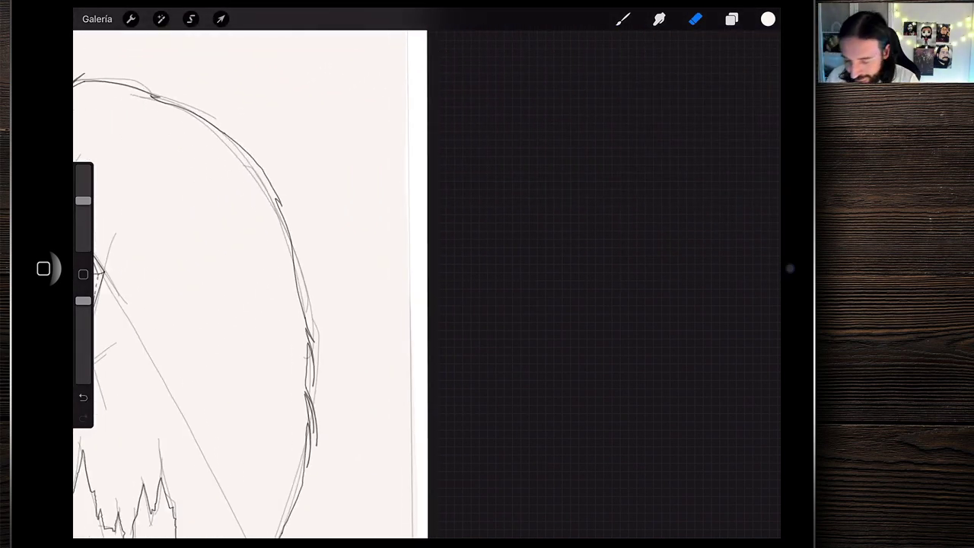
pyautogui.scroll(-2, 251, 282)
pyautogui.scroll(-3, 251, 282)
pyautogui.scroll(-3, 251, 281)
pyautogui.scroll(-2, 304, 190)
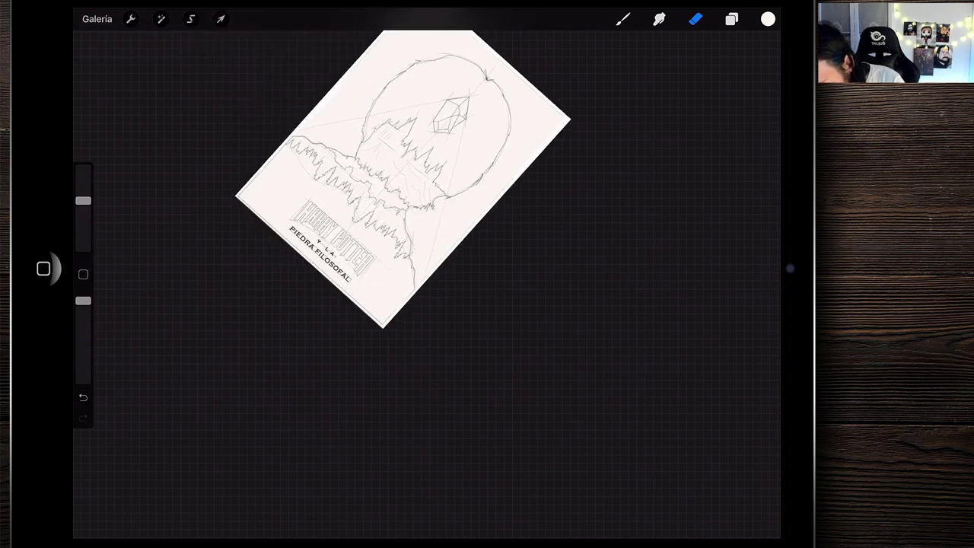
pyautogui.scroll(3, 479, 206)
pyautogui.scroll(3, 480, 205)
pyautogui.scroll(1, 479, 206)
pyautogui.scroll(2, 480, 206)
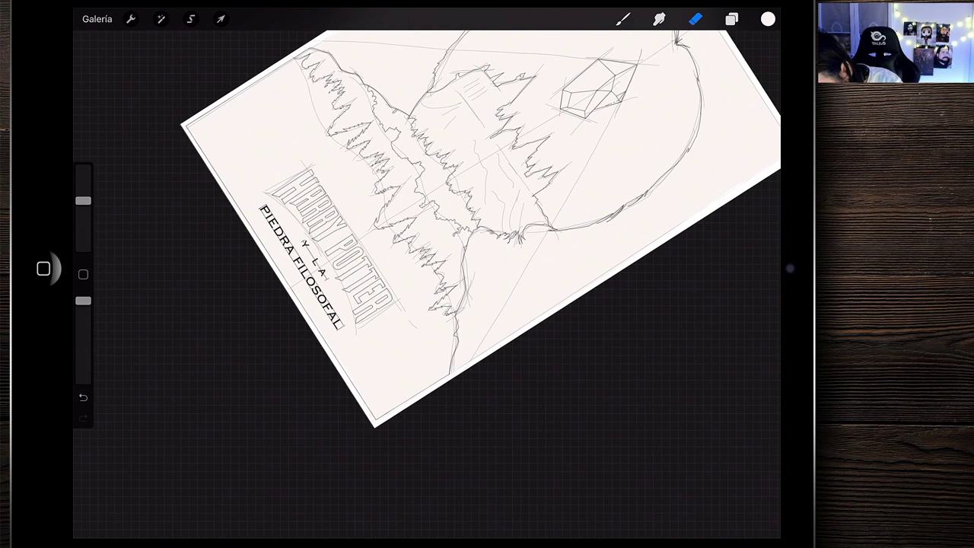
pyautogui.scroll(-3, 480, 228)
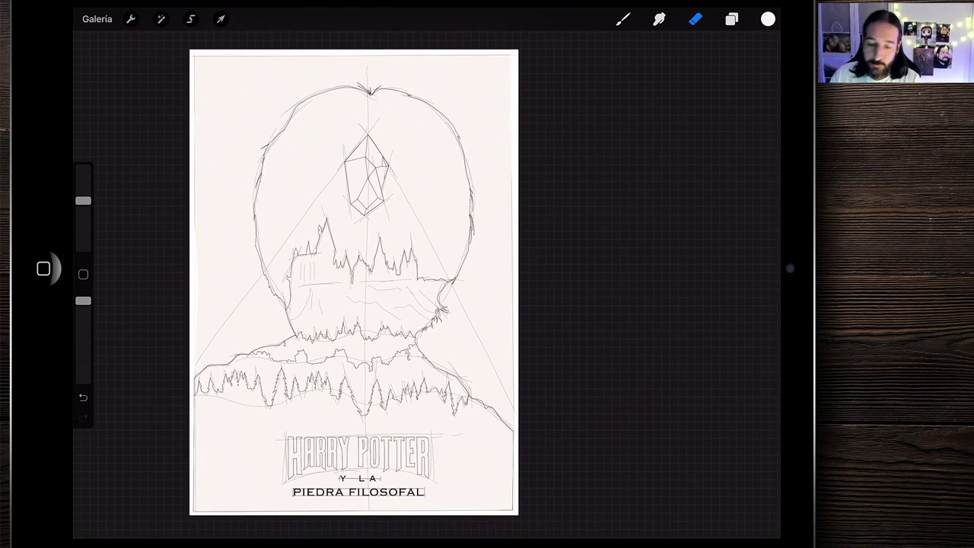
pyautogui.scroll(3, 304, 153)
pyautogui.scroll(3, 304, 152)
pyautogui.scroll(2, 304, 153)
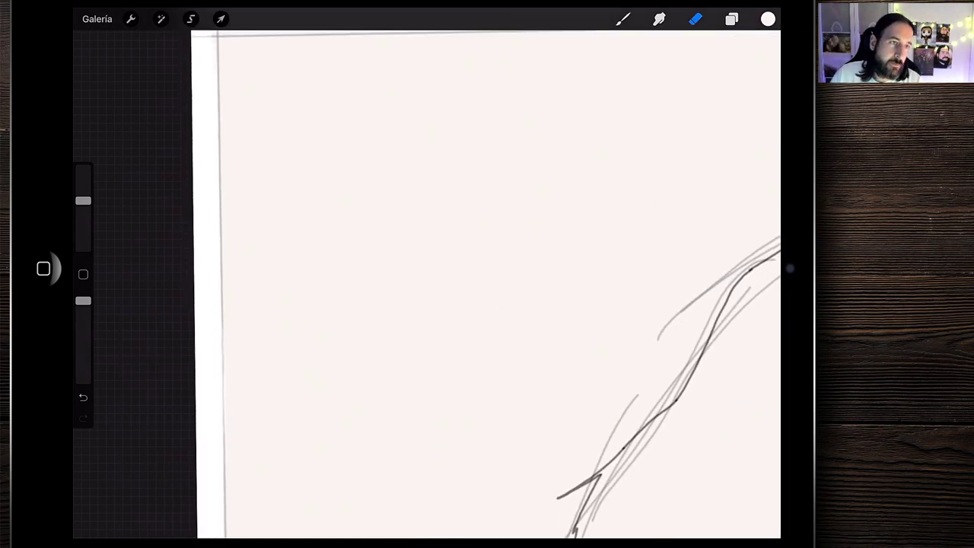
pyautogui.scroll(-5, 472, 304)
pyautogui.scroll(-5, 464, 320)
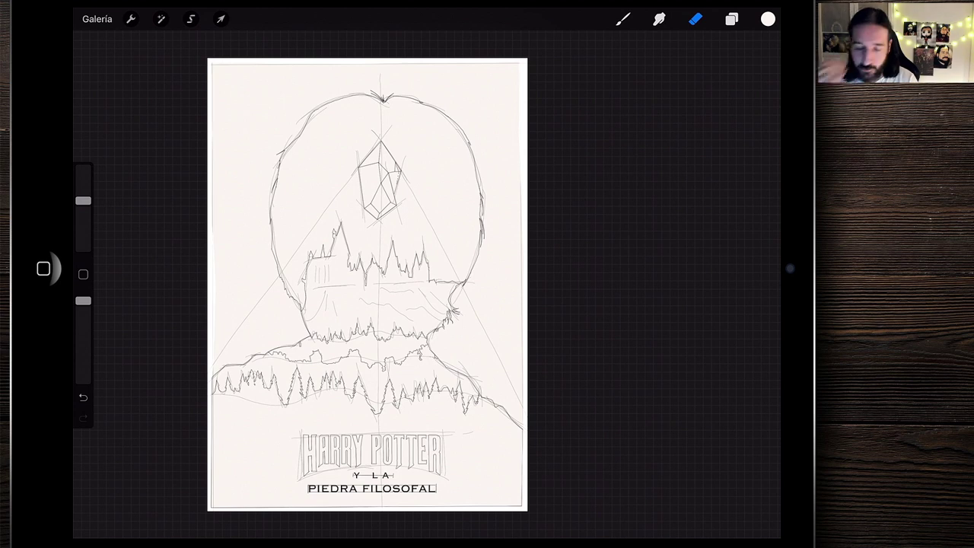
# Freehand-select the head-and-shoulders outline and lift it with Transform
pyautogui.click(190, 19)
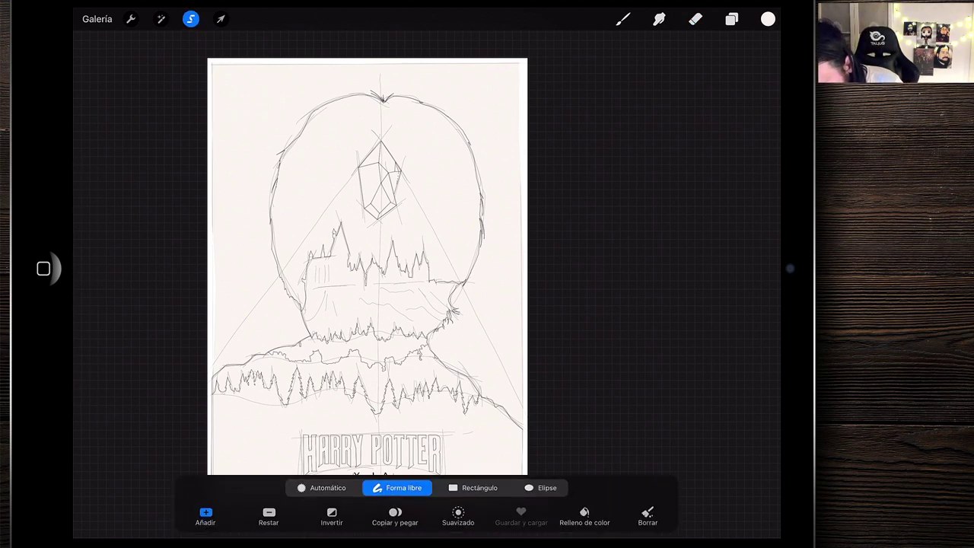
pyautogui.moveTo(365, 114); pyautogui.dragTo(532, 252)
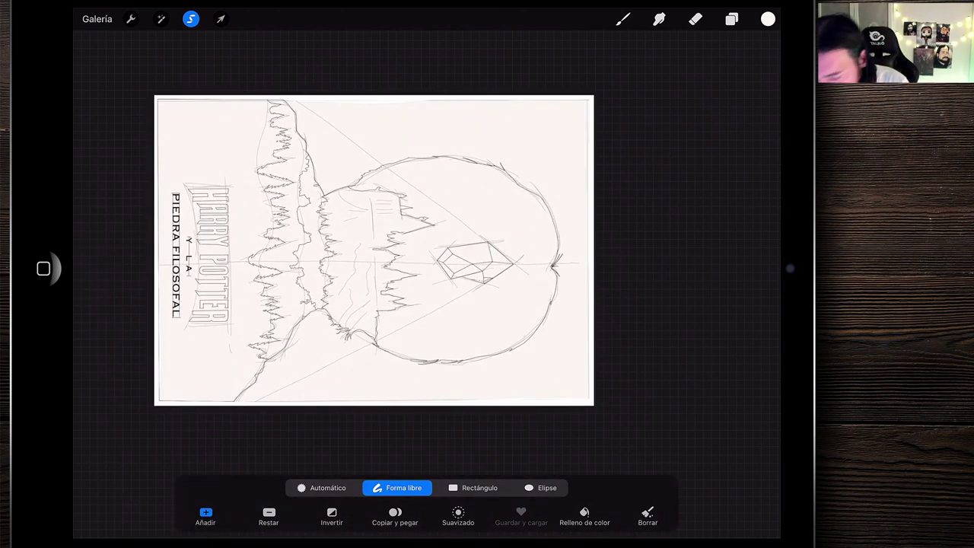
pyautogui.scroll(10, 426, 274)
pyautogui.moveTo(191, 118)
pyautogui.mouseDown()
pyautogui.moveTo(475, 382)
pyautogui.moveTo(293, 119)
pyautogui.moveTo(263, 122)
pyautogui.mouseUp()
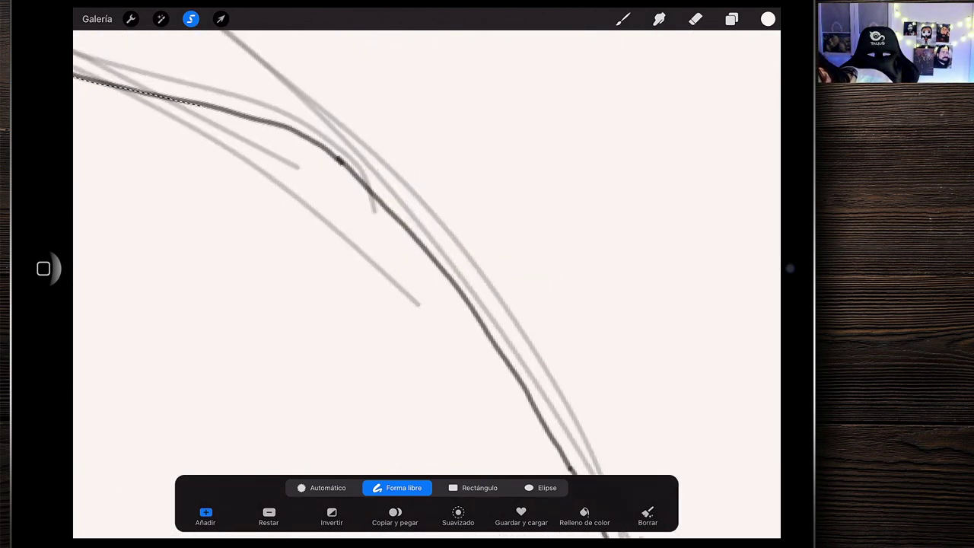
pyautogui.moveTo(262, 122)
pyautogui.mouseDown()
pyautogui.moveTo(154, 44)
pyautogui.moveTo(335, 137)
pyautogui.moveTo(495, 369)
pyautogui.mouseUp()
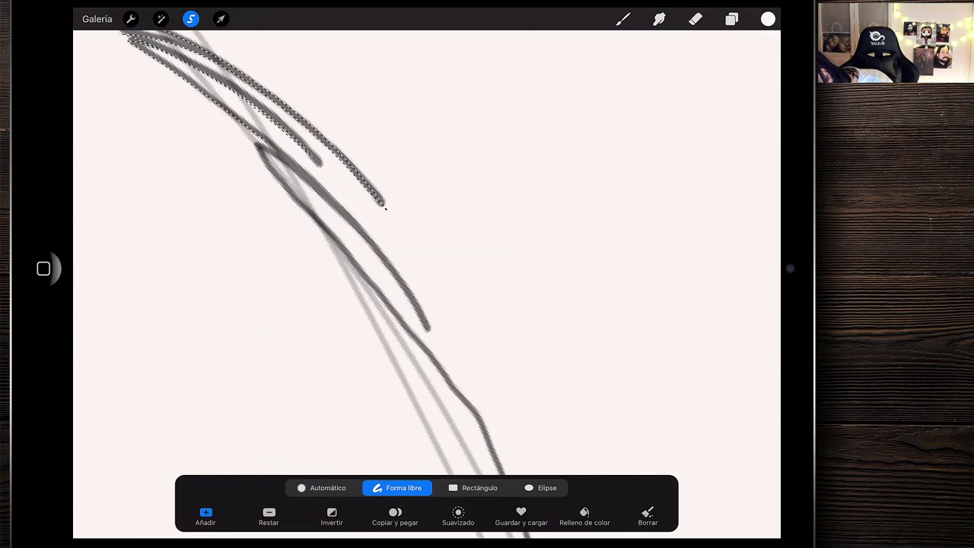
pyautogui.moveTo(495, 369)
pyautogui.mouseDown()
pyautogui.moveTo(379, 194)
pyautogui.moveTo(411, 128)
pyautogui.moveTo(469, 136)
pyautogui.moveTo(724, 461)
pyautogui.mouseUp()
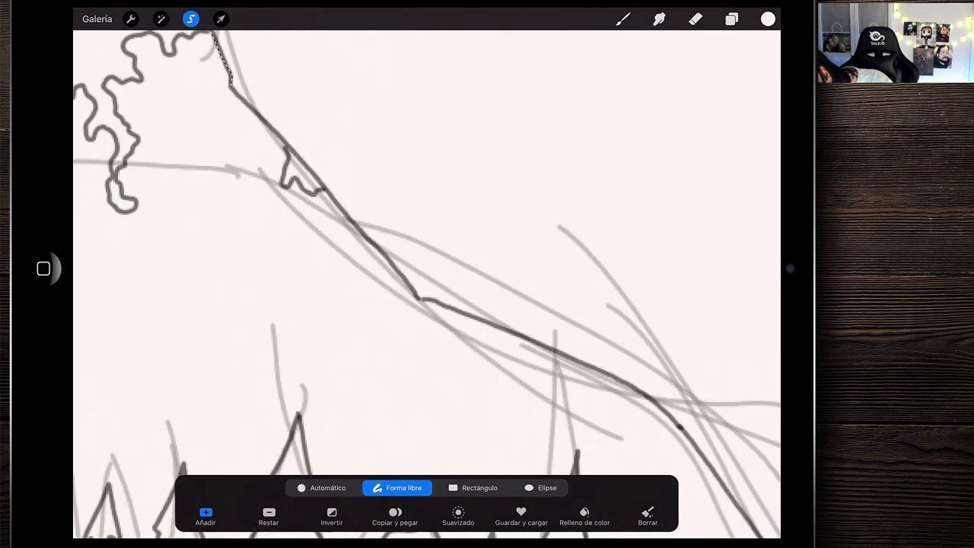
pyautogui.scroll(-5, 426, 274)
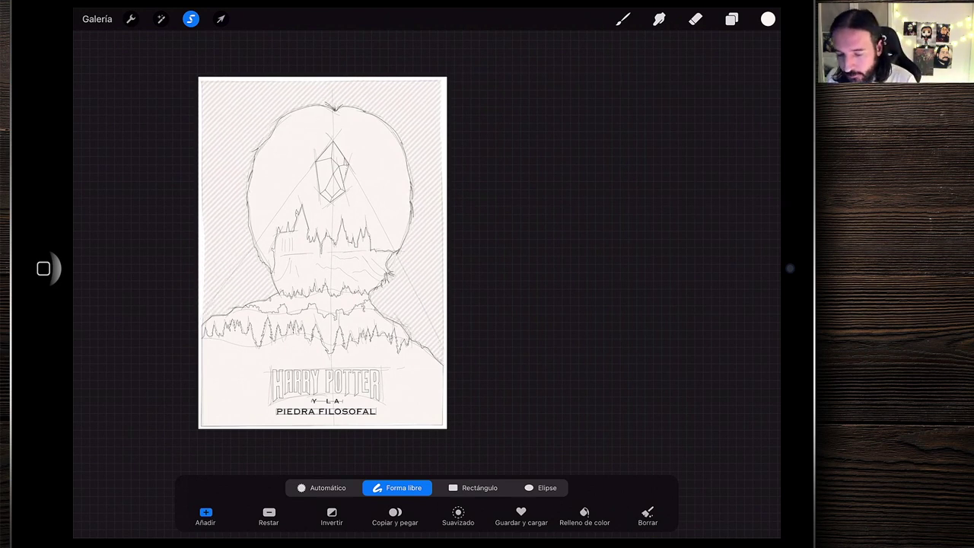
pyautogui.click(221, 19)
pyautogui.moveTo(323, 152); pyautogui.dragTo(322, 520)
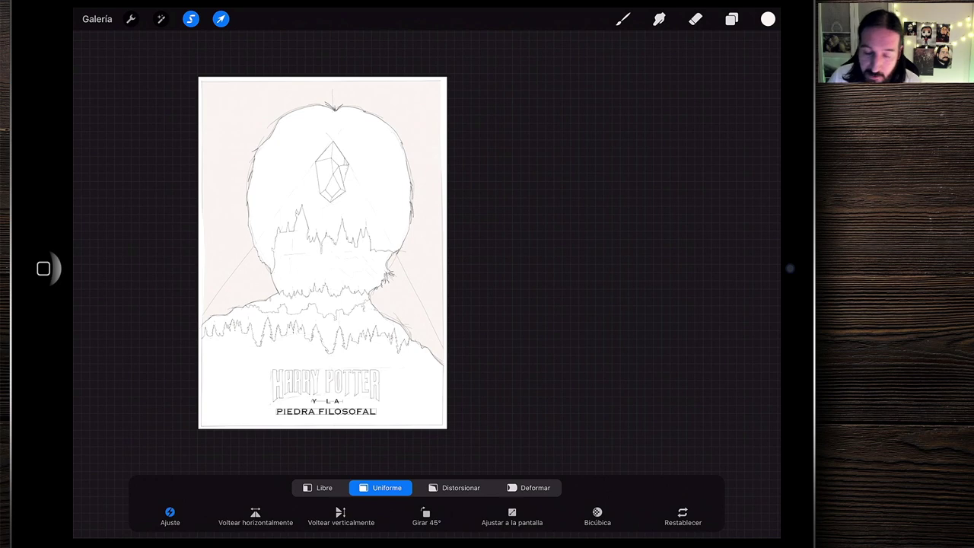
# Pick the Eraser and zoom around to check the castle and head lines
pyautogui.click(696, 19)
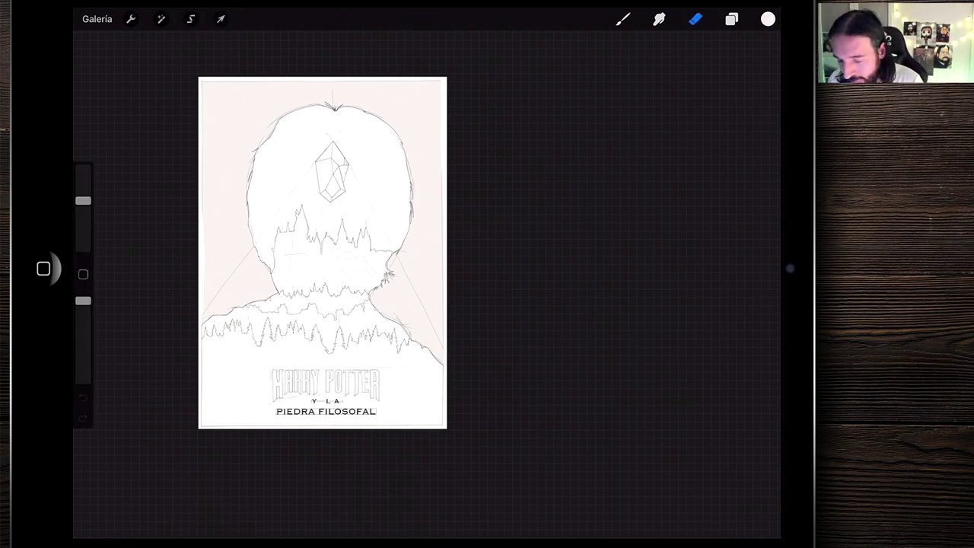
pyautogui.scroll(3, 323, 251)
pyautogui.scroll(5, 323, 251)
pyautogui.scroll(-5, 389, 274)
pyautogui.scroll(5, 389, 274)
pyautogui.scroll(2, 426, 274)
pyautogui.scroll(-1, 426, 282)
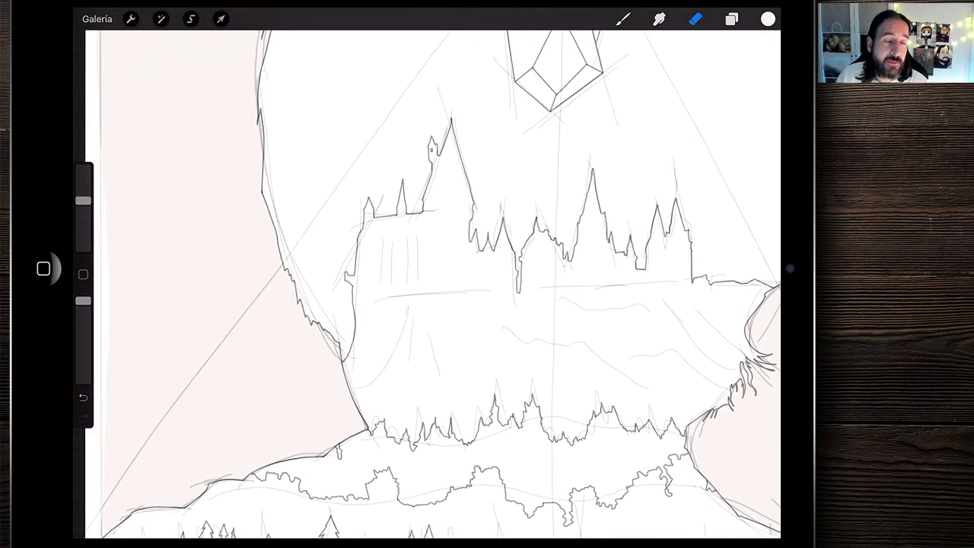
pyautogui.scroll(-3, 426, 281)
pyautogui.scroll(-2, 381, 282)
pyautogui.scroll(2, 426, 282)
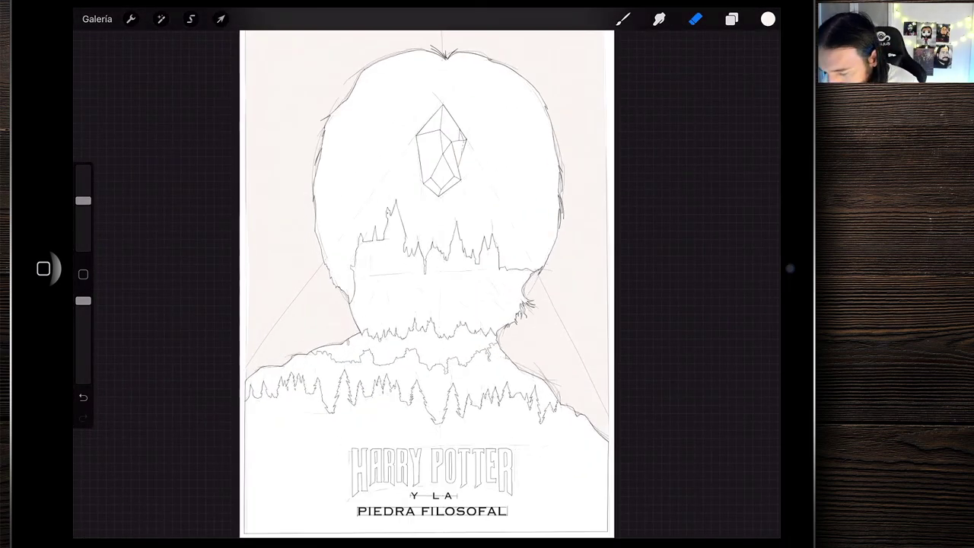
pyautogui.hscroll(2, 426, 282)
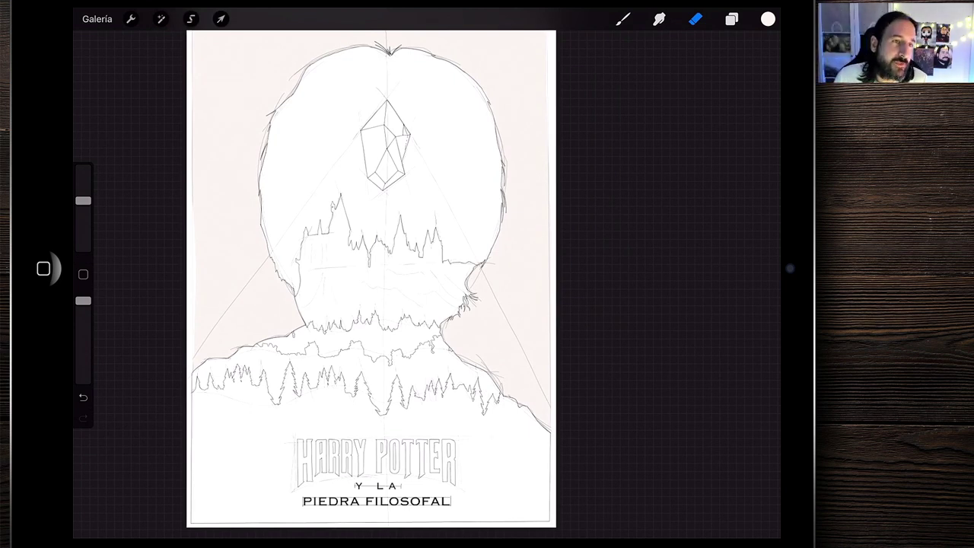
pyautogui.click(732, 19)
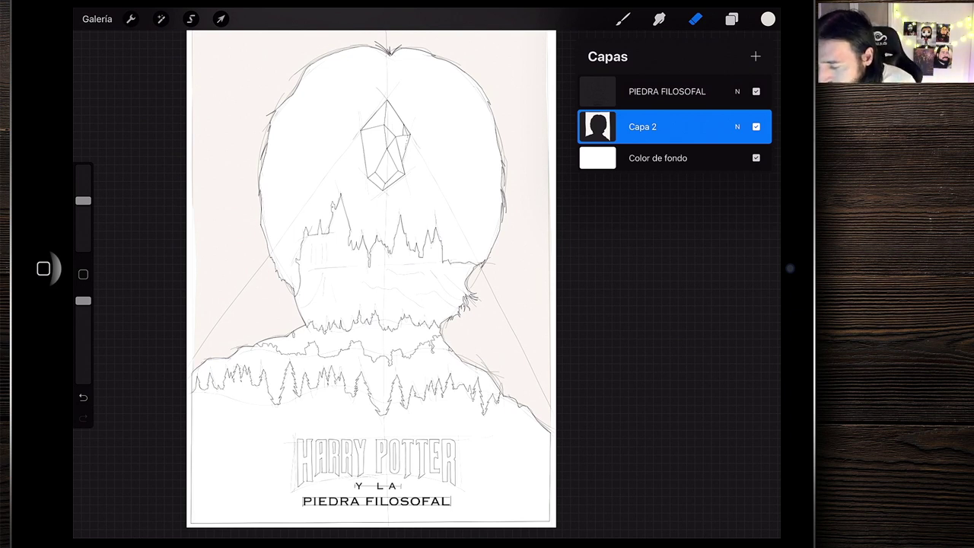
# Add a new Capa 3 layer below Capa 2
pyautogui.click(755, 56)
pyautogui.moveTo(643, 126); pyautogui.dragTo(642, 162)
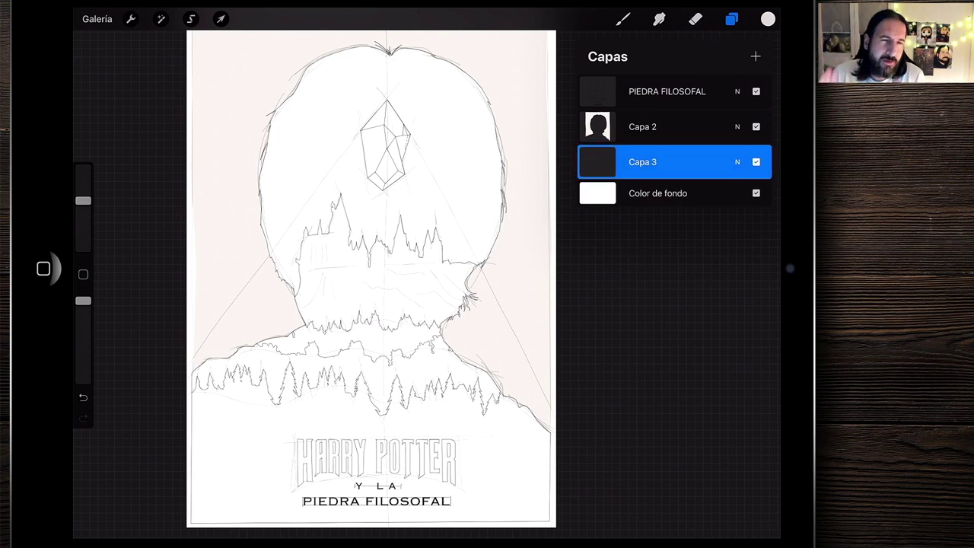
pyautogui.moveTo(373, 274); pyautogui.dragTo(304, 277)
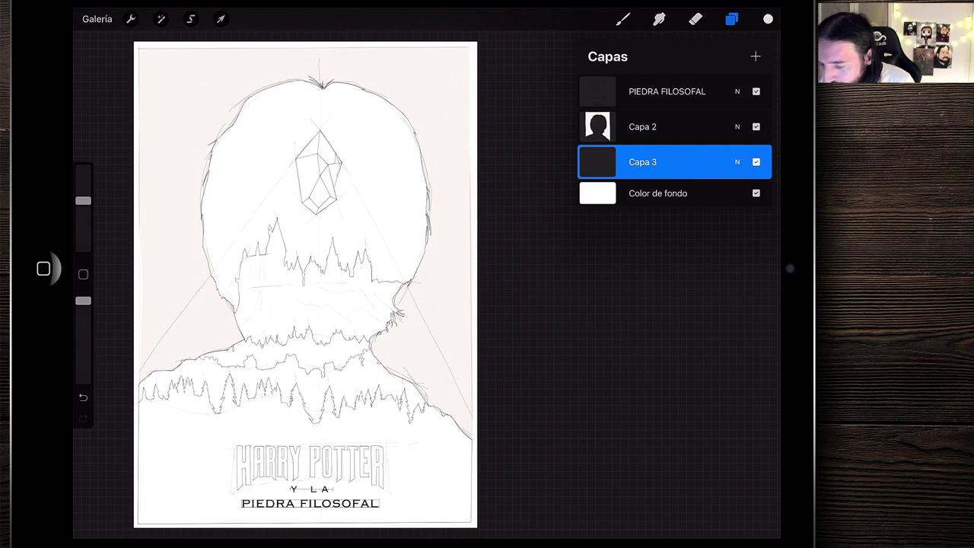
# Pick a dark teal-blue and colour-drop it into the silhouette
pyautogui.click(768, 19)
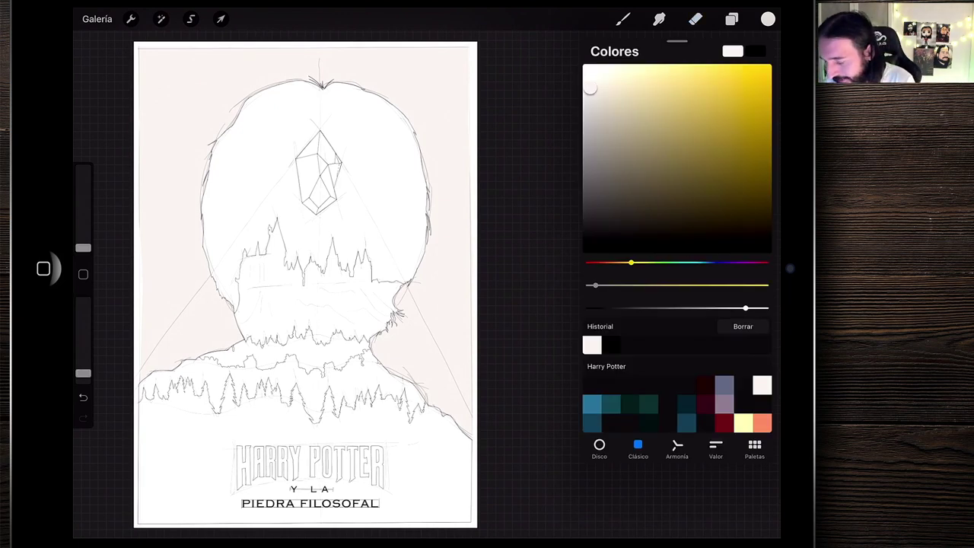
pyautogui.click(686, 421)
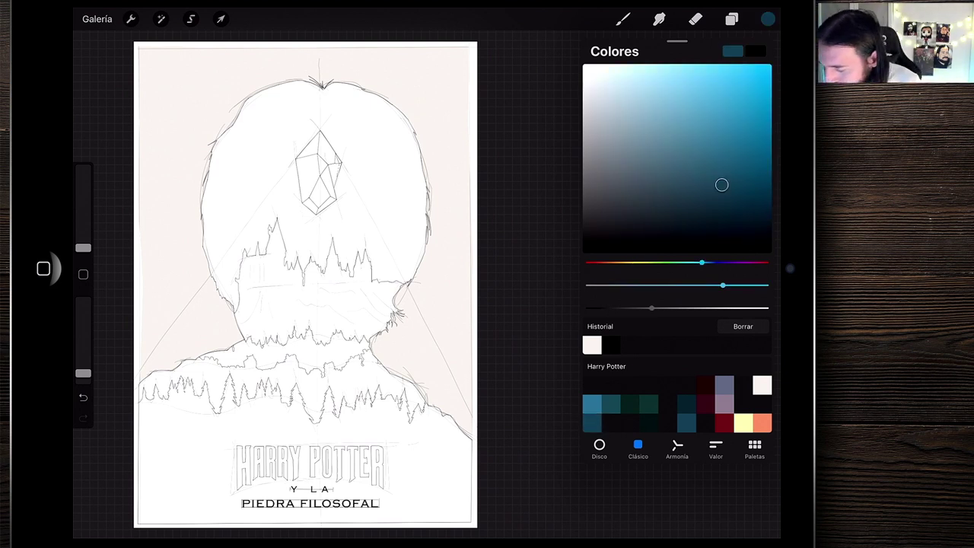
pyautogui.click(715, 447)
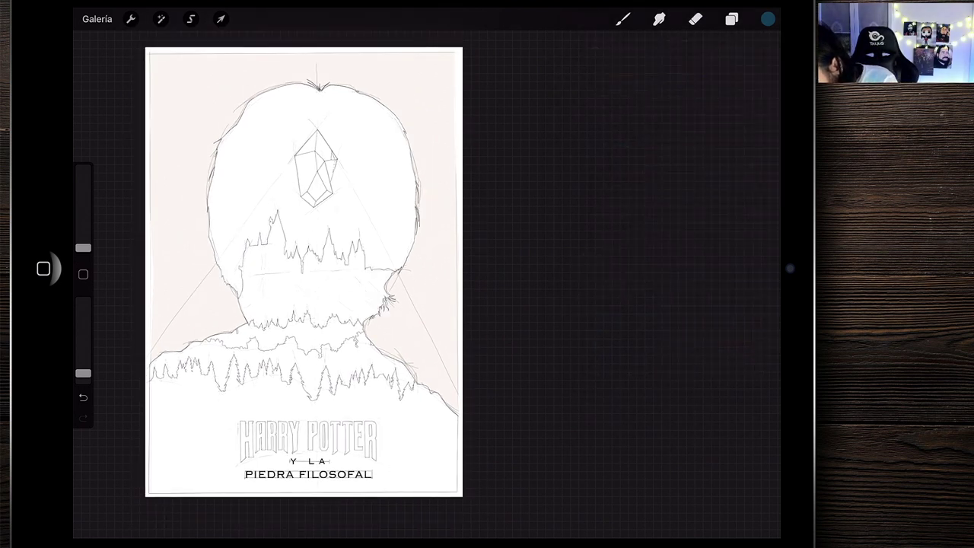
pyautogui.click(732, 19)
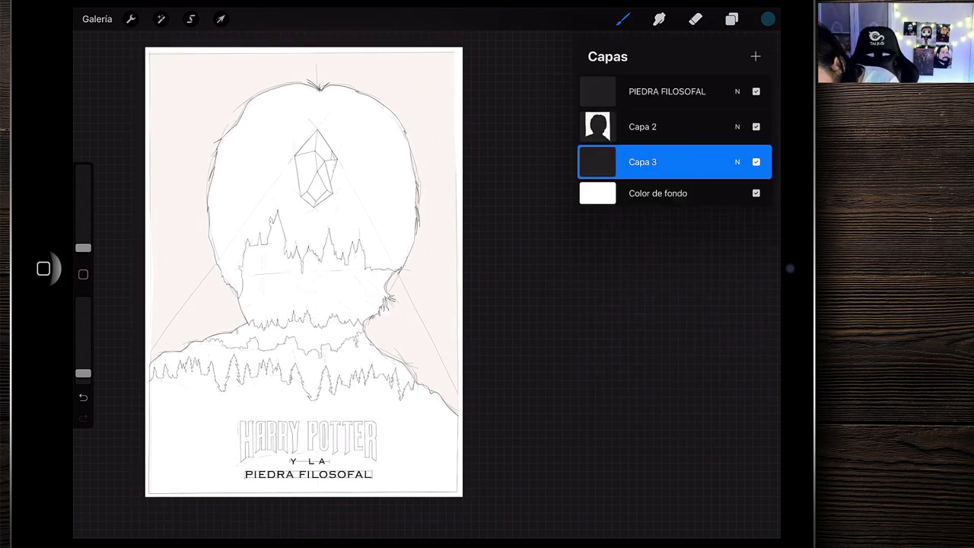
pyautogui.moveTo(768, 19); pyautogui.dragTo(297, 407)
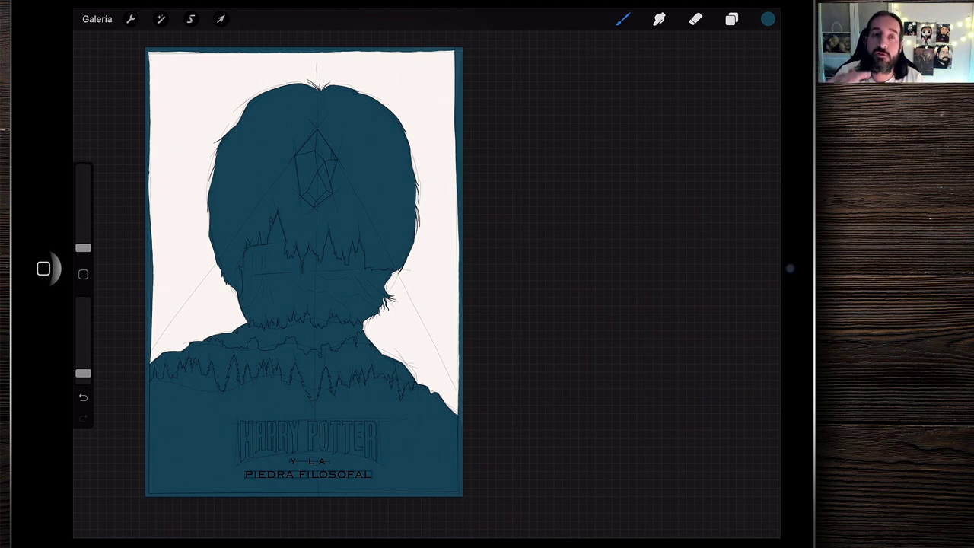
# Switch back to freehand Selection and zoom the canvas
pyautogui.click(191, 19)
pyautogui.scroll(10, 426, 274)
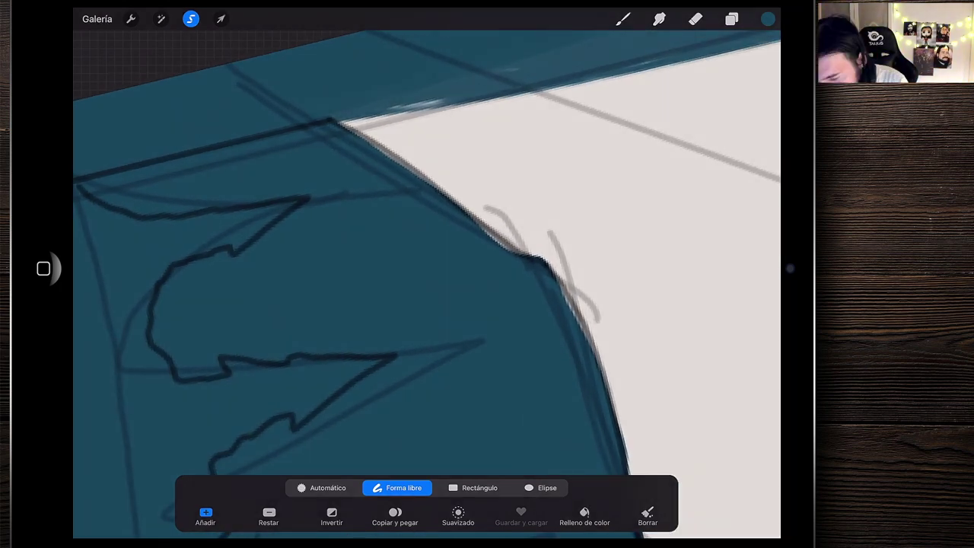
# Trace a freehand selection from the hair outline along the zig-zag treetops
pyautogui.moveTo(124, 76)
pyautogui.mouseDown()
pyautogui.moveTo(384, 324)
pyautogui.moveTo(533, 303)
pyautogui.mouseUp()
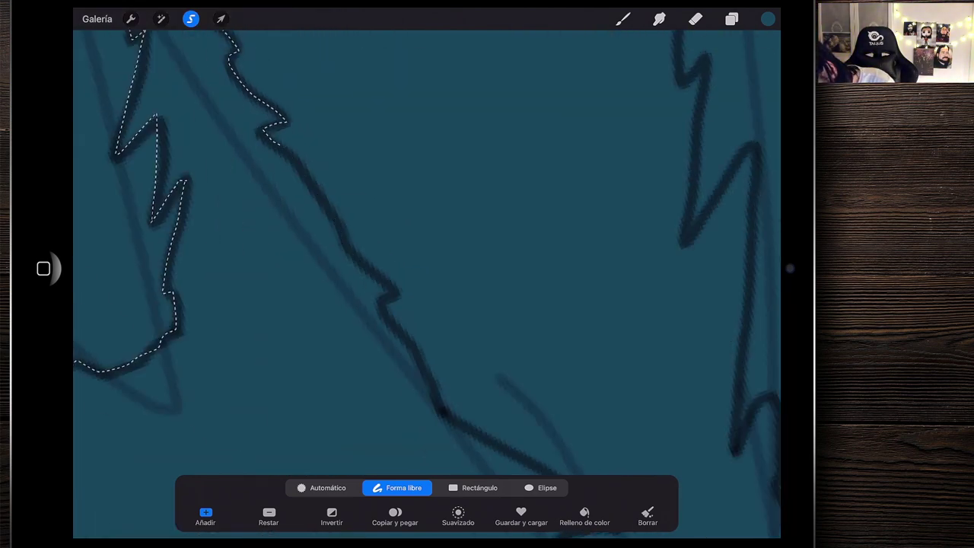
pyautogui.moveTo(533, 303)
pyautogui.mouseDown()
pyautogui.moveTo(447, 276)
pyautogui.moveTo(269, 162)
pyautogui.moveTo(452, 373)
pyautogui.mouseUp()
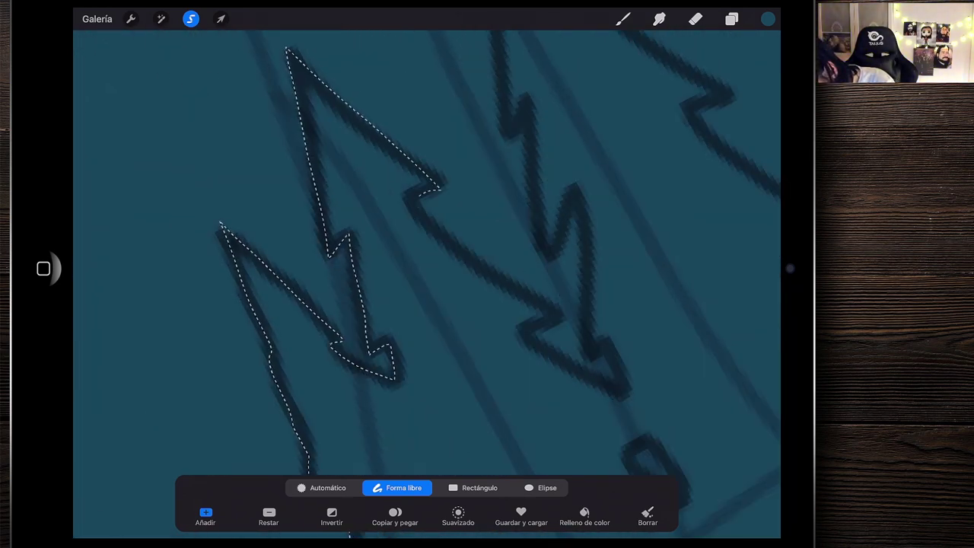
pyautogui.moveTo(453, 373)
pyautogui.mouseDown()
pyautogui.moveTo(373, 229)
pyautogui.moveTo(250, 245)
pyautogui.moveTo(174, 33)
pyautogui.moveTo(272, 217)
pyautogui.moveTo(404, 236)
pyautogui.moveTo(228, 207)
pyautogui.mouseUp()
pyautogui.moveTo(487, 228)
pyautogui.mouseDown()
pyautogui.moveTo(320, 366)
pyautogui.moveTo(631, 304)
pyautogui.moveTo(424, 403)
pyautogui.moveTo(320, 365)
pyautogui.moveTo(305, 114)
pyautogui.mouseUp()
pyautogui.moveTo(350, 456)
pyautogui.mouseDown()
pyautogui.moveTo(190, 228)
pyautogui.moveTo(290, 122)
pyautogui.moveTo(396, 118)
pyautogui.moveTo(478, 415)
pyautogui.moveTo(305, 228)
pyautogui.moveTo(487, 304)
pyautogui.mouseUp()
pyautogui.moveTo(232, 335); pyautogui.dragTo(476, 232)
# Zoom out, close the treeline selection at its start node, and lift it for transforming
pyautogui.moveTo(426, 274); pyautogui.dragTo(228, 229)
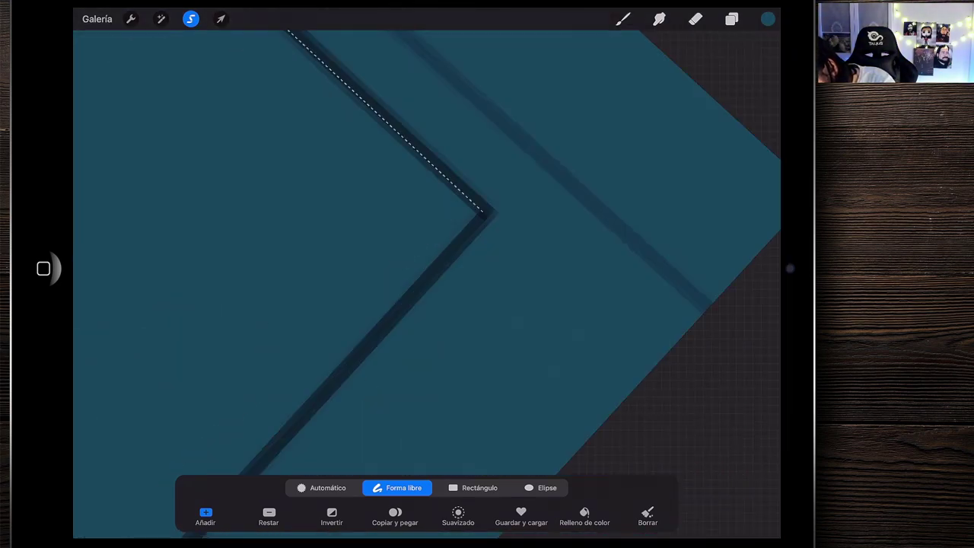
pyautogui.scroll(-5, 426, 274)
pyautogui.moveTo(304, 266)
pyautogui.mouseDown()
pyautogui.moveTo(267, 266)
pyautogui.moveTo(381, 228)
pyautogui.mouseUp()
pyautogui.click(439, 257)
pyautogui.moveTo(439, 257); pyautogui.dragTo(335, 259)
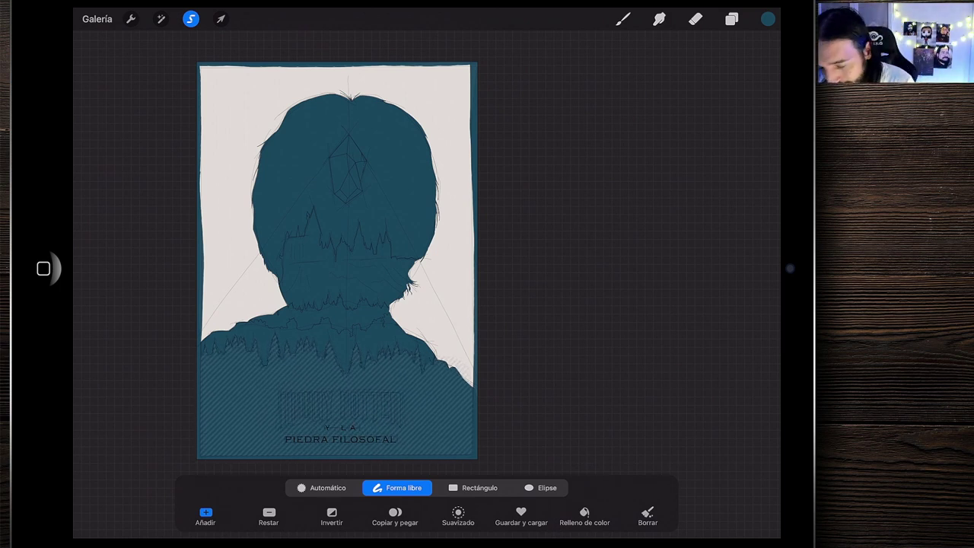
pyautogui.click(221, 19)
# Move the selected teal off the canvas so only the forest stays teal
pyautogui.moveTo(266, 258); pyautogui.dragTo(778, 259)
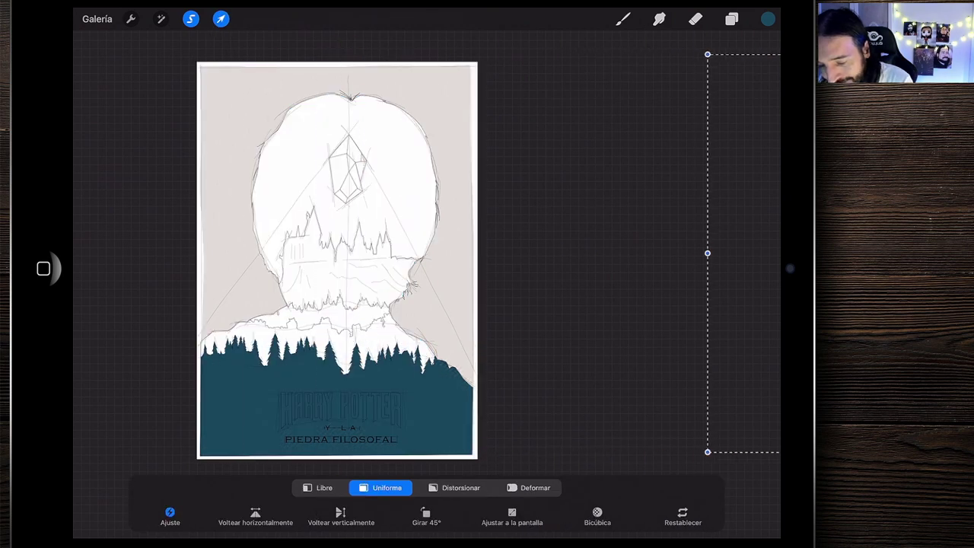
pyautogui.click(623, 19)
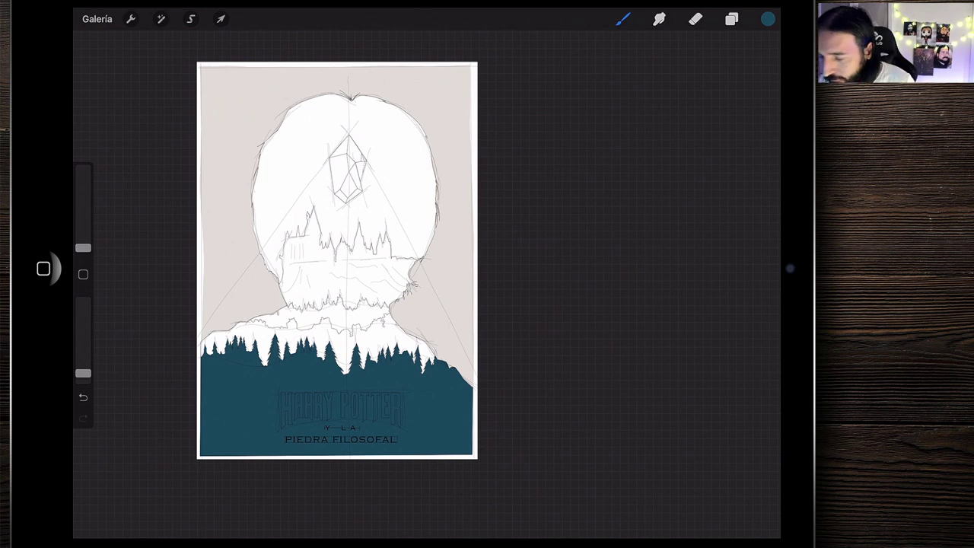
pyautogui.click(732, 19)
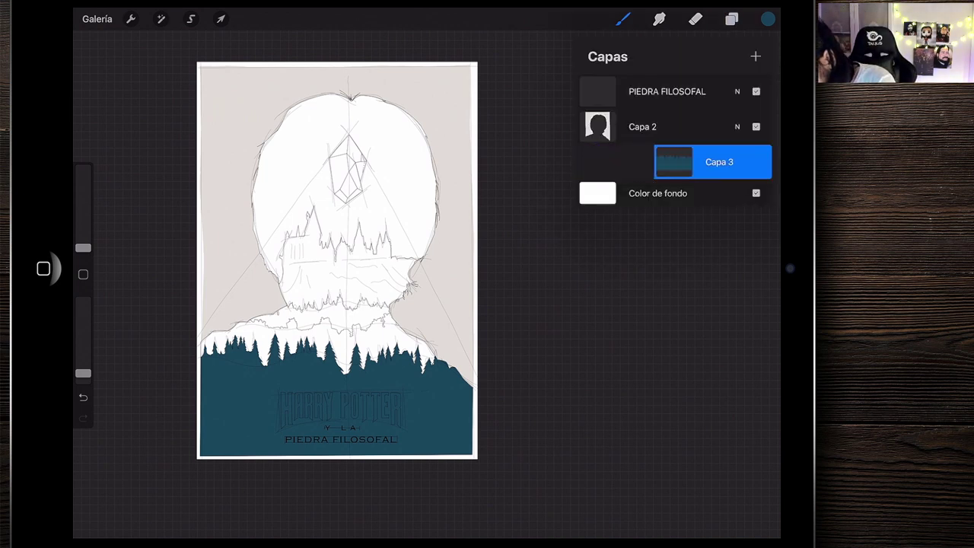
# Pick a lighter blue and set a large Pincel extrasuave brush at low opacity
pyautogui.click(768, 19)
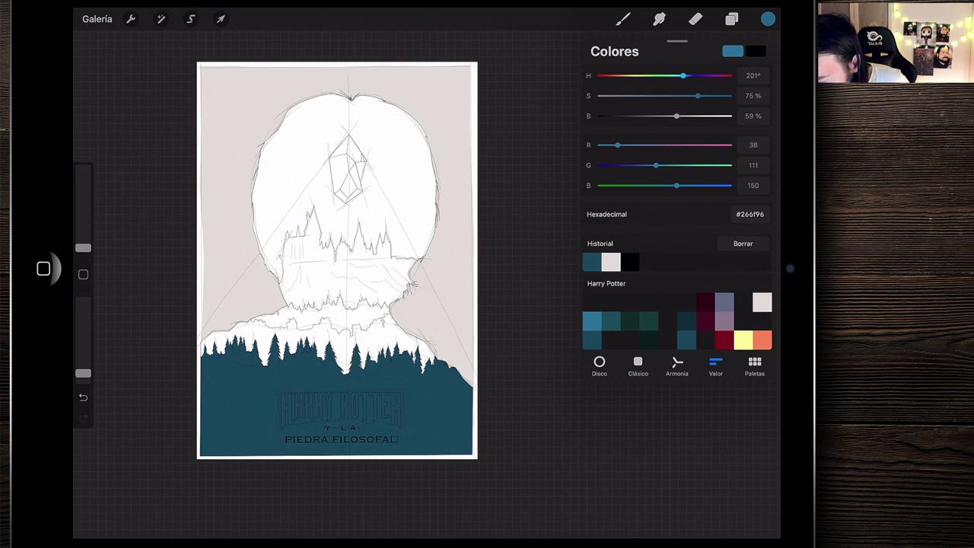
pyautogui.click(624, 20)
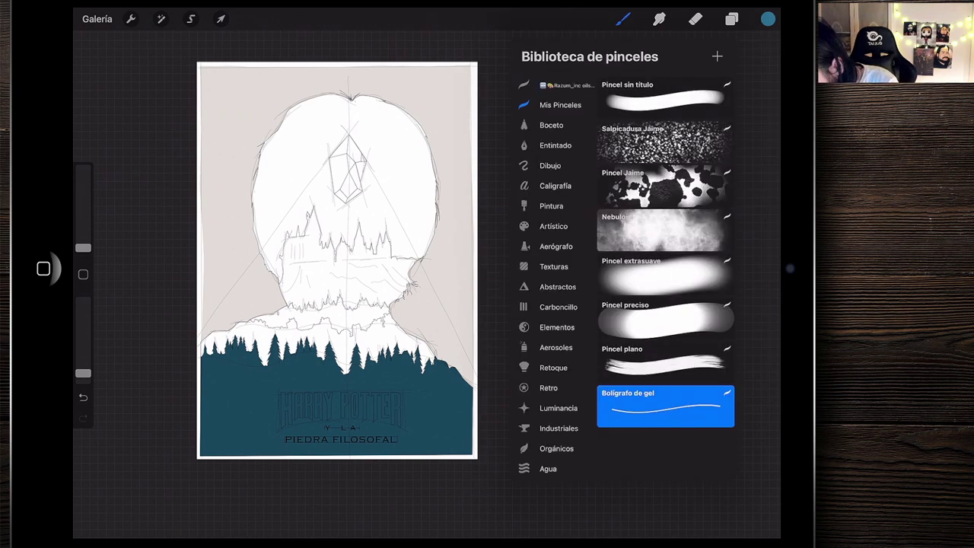
pyautogui.click(666, 274)
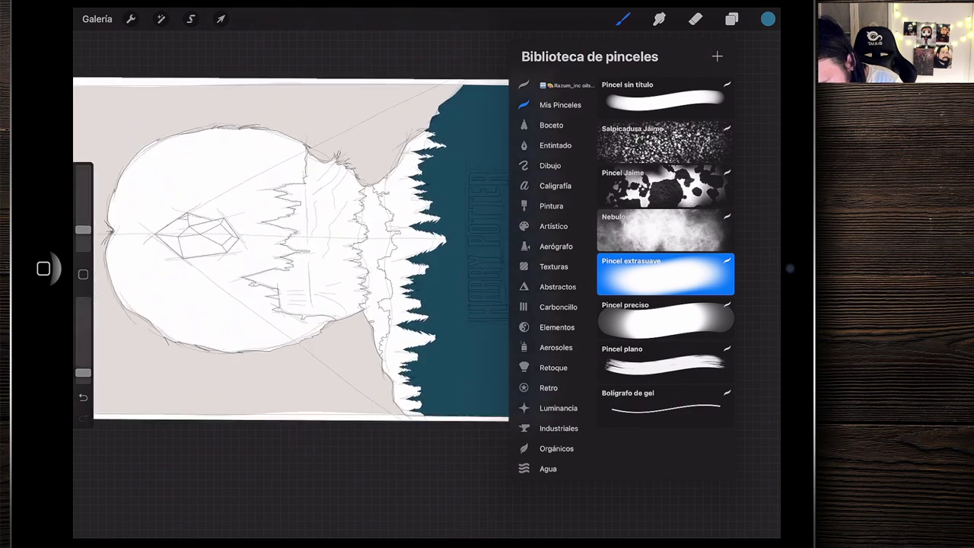
pyautogui.moveTo(83, 229); pyautogui.dragTo(82, 215)
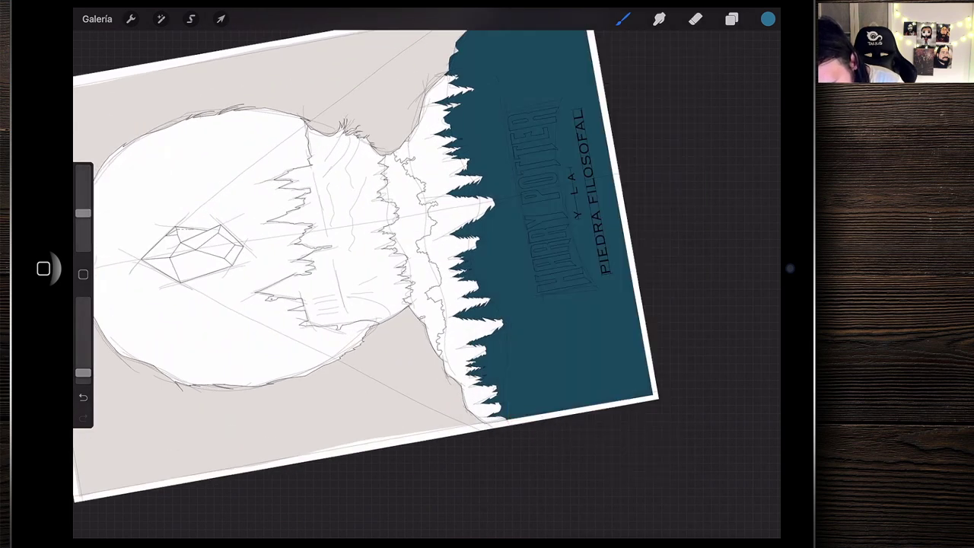
pyautogui.moveTo(83, 373); pyautogui.dragTo(83, 371)
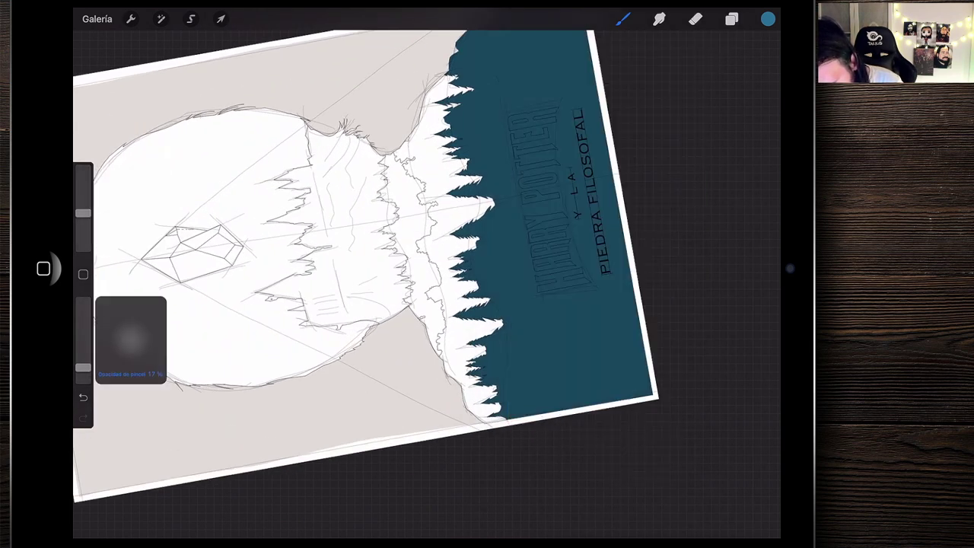
# Softly airbrush the lighter blue over the bottom of the forest, then recentre the cover
pyautogui.scroll(-2, 366, 266)
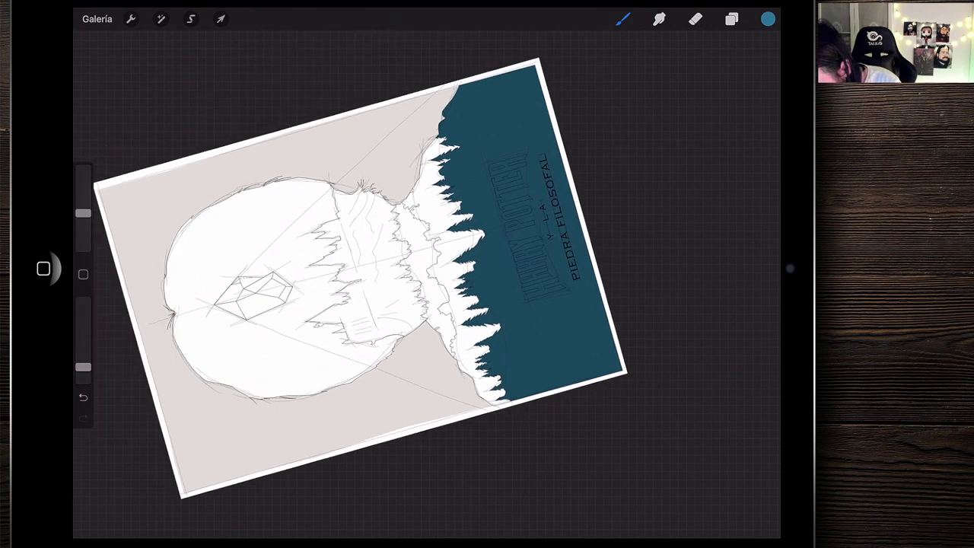
pyautogui.moveTo(83, 213); pyautogui.dragTo(83, 198)
pyautogui.moveTo(495, 380); pyautogui.dragTo(472, 290)
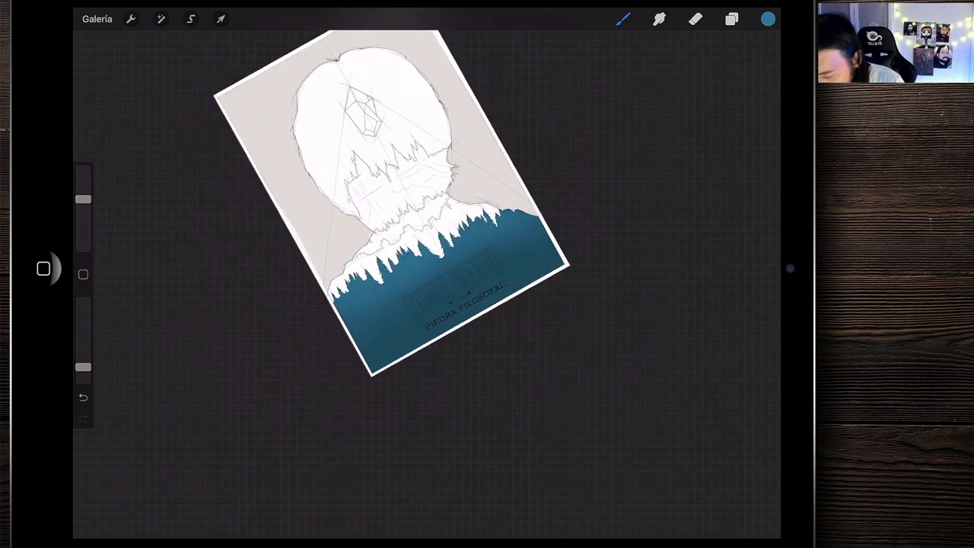
pyautogui.moveTo(357, 282); pyautogui.dragTo(356, 236)
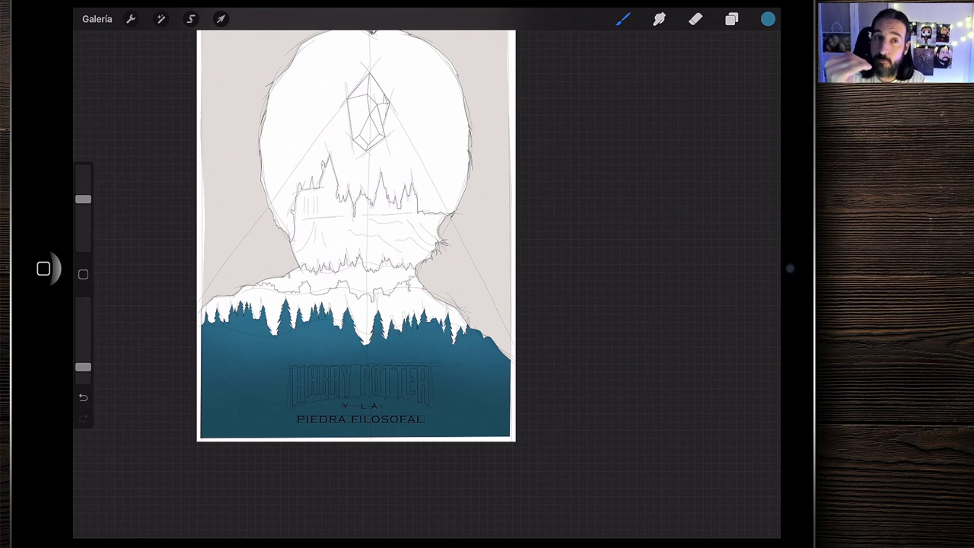
pyautogui.moveTo(356, 236)
pyautogui.mouseDown()
pyautogui.moveTo(337, 277)
pyautogui.moveTo(306, 287)
pyautogui.mouseUp()
pyautogui.click(731, 19)
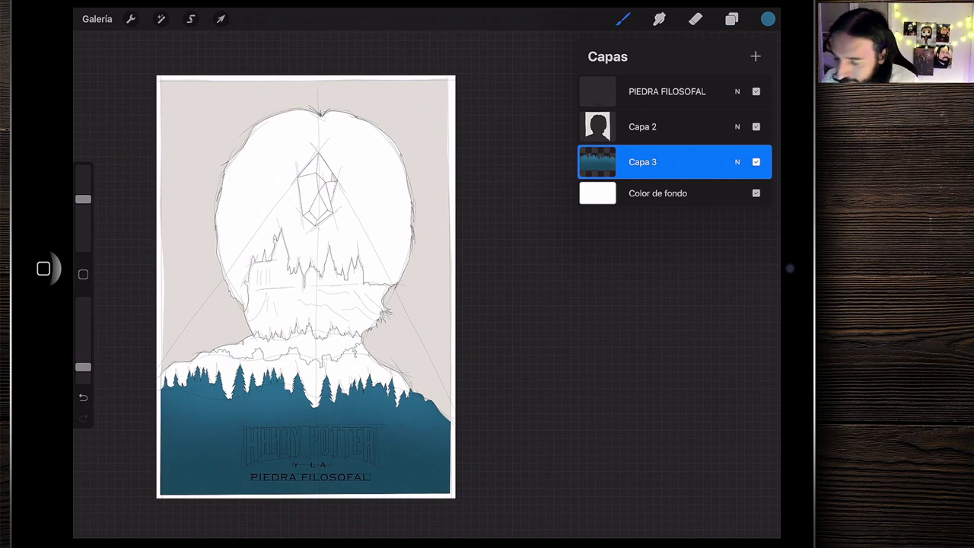
# Add Capa 4 below Capa 3 and pick the darker teal #184a58
pyautogui.click(756, 56)
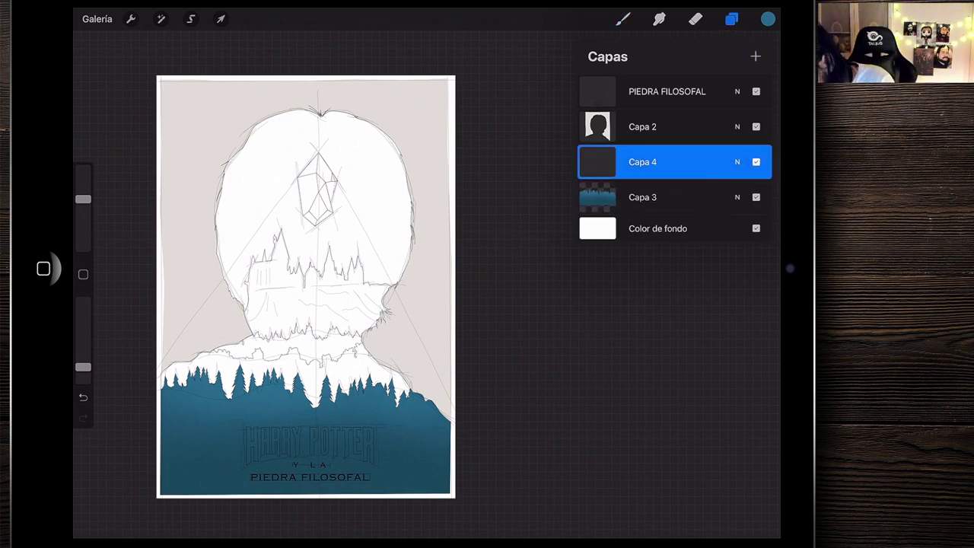
pyautogui.moveTo(642, 162); pyautogui.dragTo(642, 197)
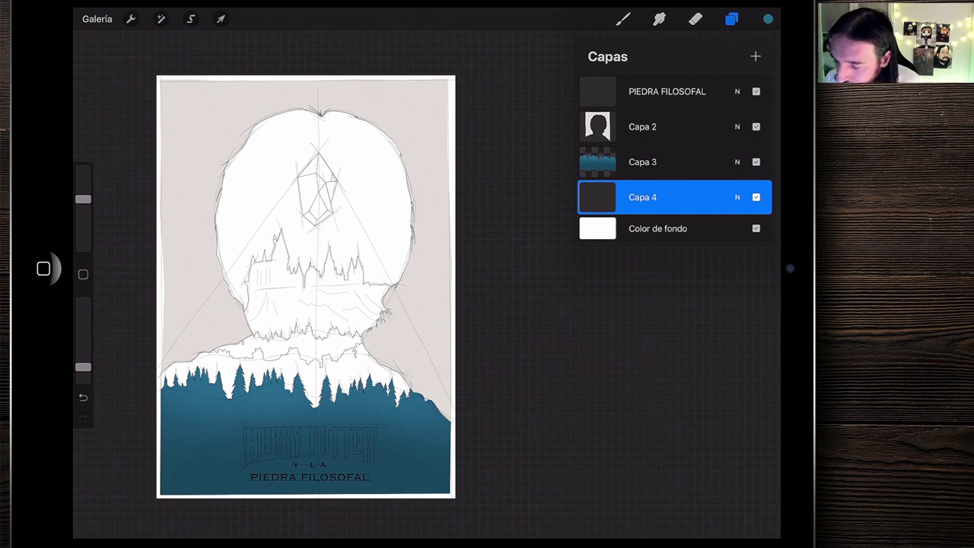
pyautogui.click(768, 19)
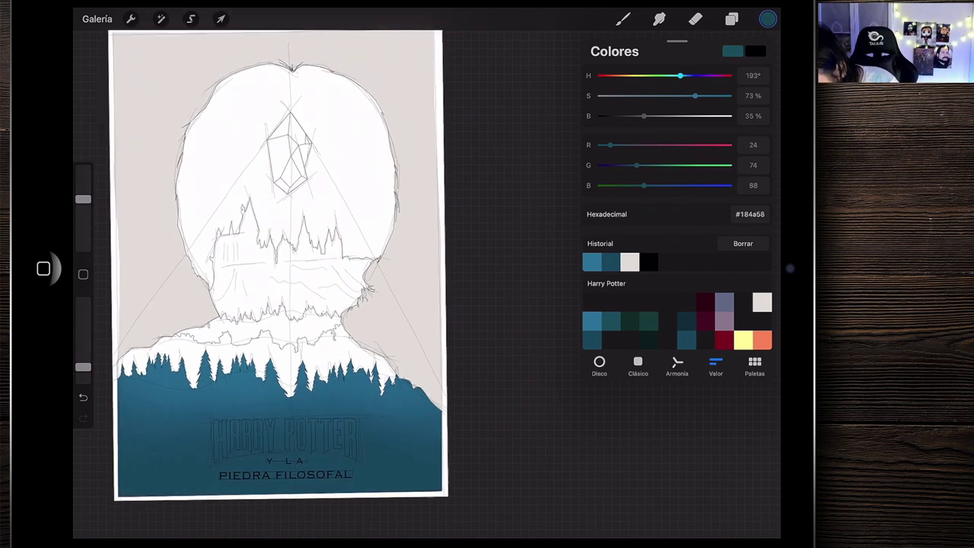
# Paint the castle skyline and back tree row on Capa 4 in dark greens, brightening the green slightly
pyautogui.click(731, 19)
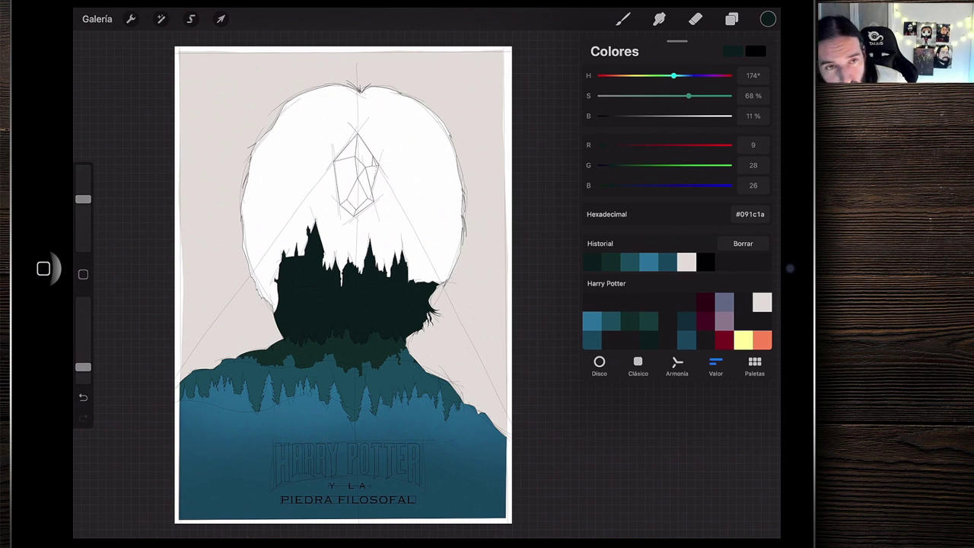
pyautogui.moveTo(602, 116); pyautogui.dragTo(627, 116)
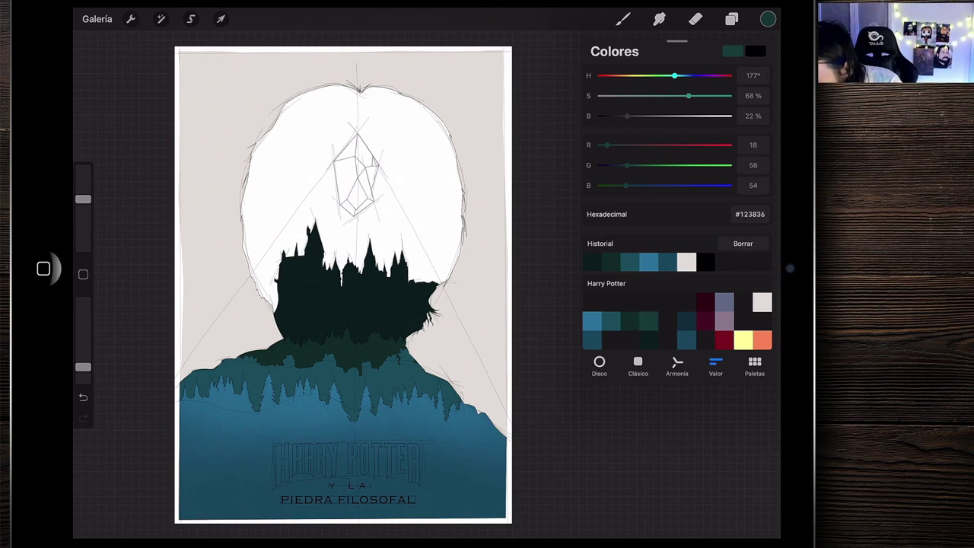
pyautogui.click(623, 19)
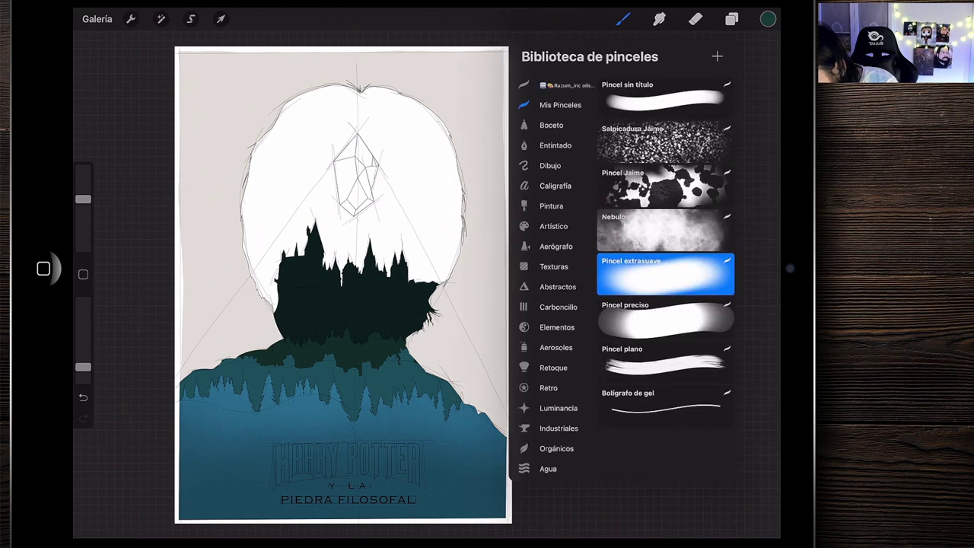
# Softly lighten parts of the dark green castle inside the head
pyautogui.scroll(5, 426, 274)
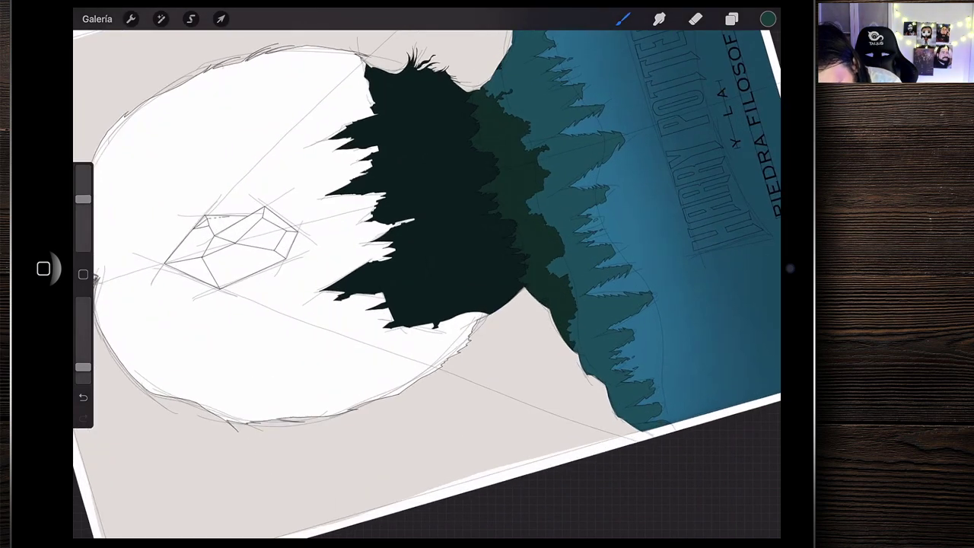
pyautogui.moveTo(83, 199); pyautogui.dragTo(83, 197)
pyautogui.moveTo(294, 275); pyautogui.dragTo(312, 331)
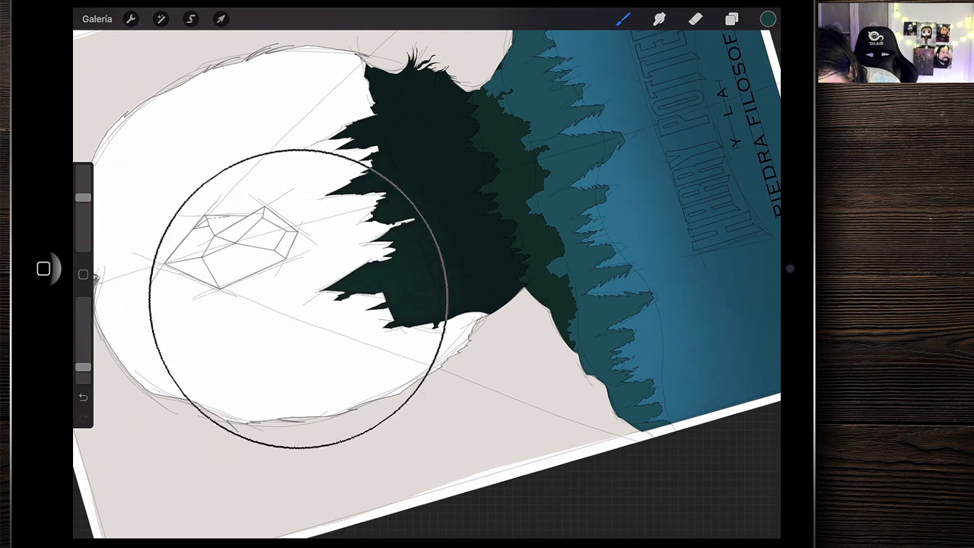
pyautogui.click(289, 307)
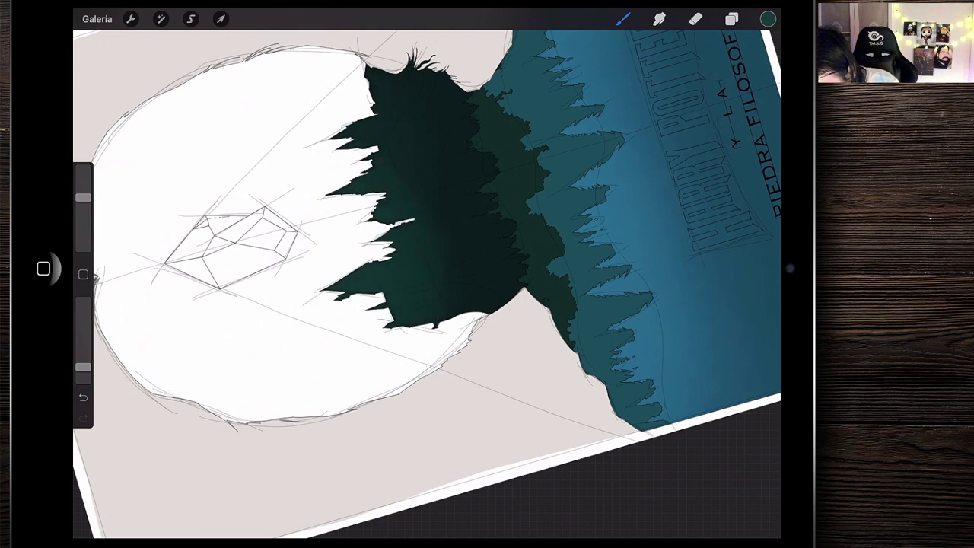
pyautogui.click(372, 294)
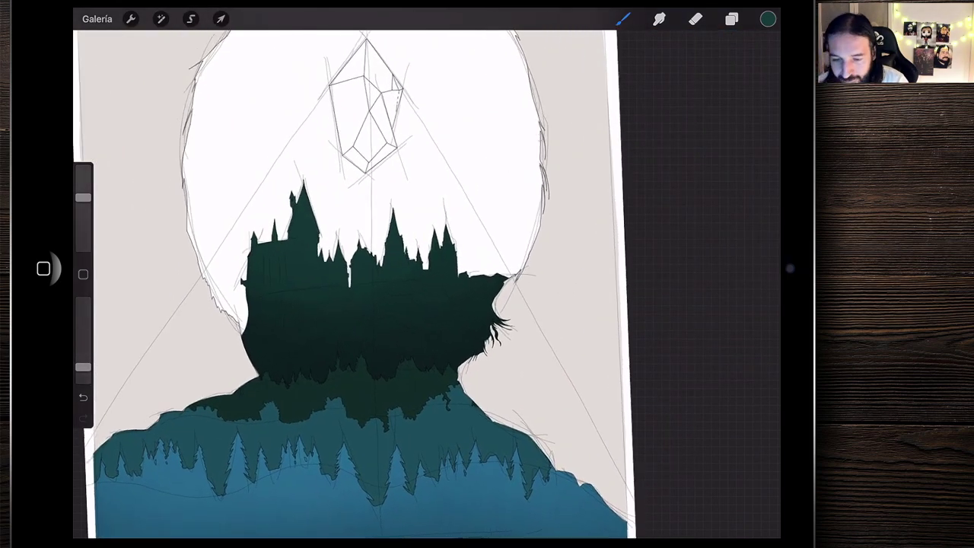
pyautogui.scroll(3, 255, 274)
pyautogui.scroll(3, 255, 274)
pyautogui.scroll(3, 255, 274)
pyautogui.scroll(3, 426, 274)
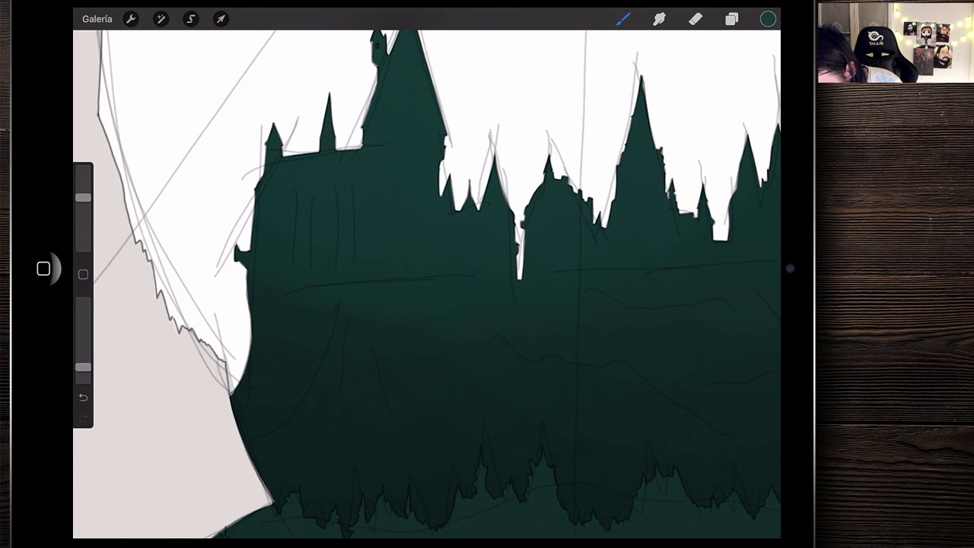
pyautogui.click(425, 466)
# Set the brush to a small size at about 24% opacity
pyautogui.click(623, 18)
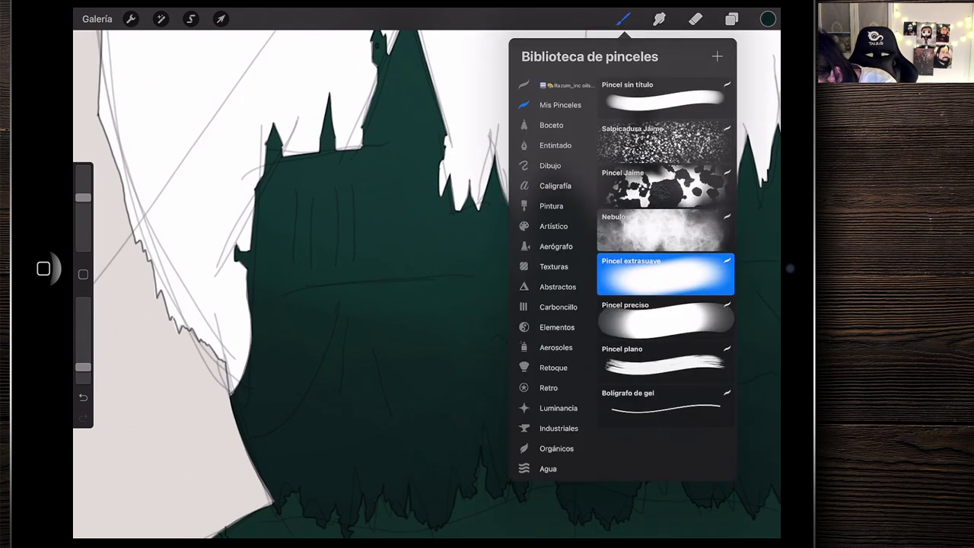
pyautogui.moveTo(83, 222); pyautogui.dragTo(83, 230)
pyautogui.moveTo(83, 301); pyautogui.dragTo(83, 374)
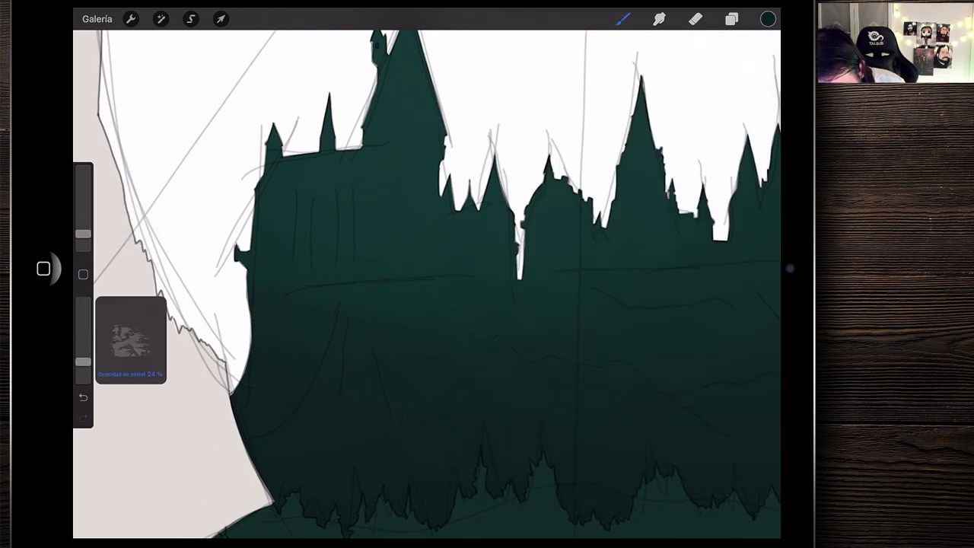
pyautogui.moveTo(83, 232); pyautogui.dragTo(83, 227)
pyautogui.scroll(2, 263, 194)
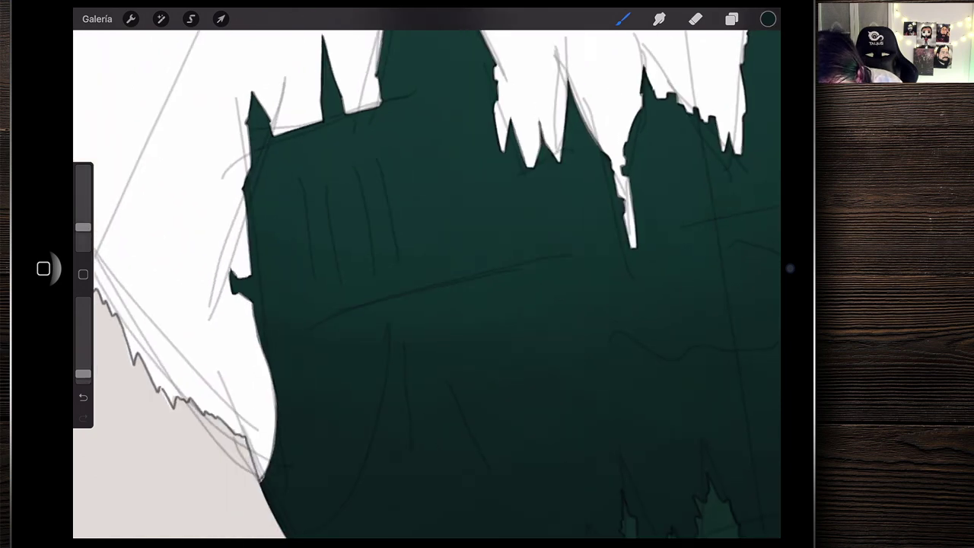
pyautogui.scroll(3, 263, 194)
pyautogui.scroll(2, 263, 194)
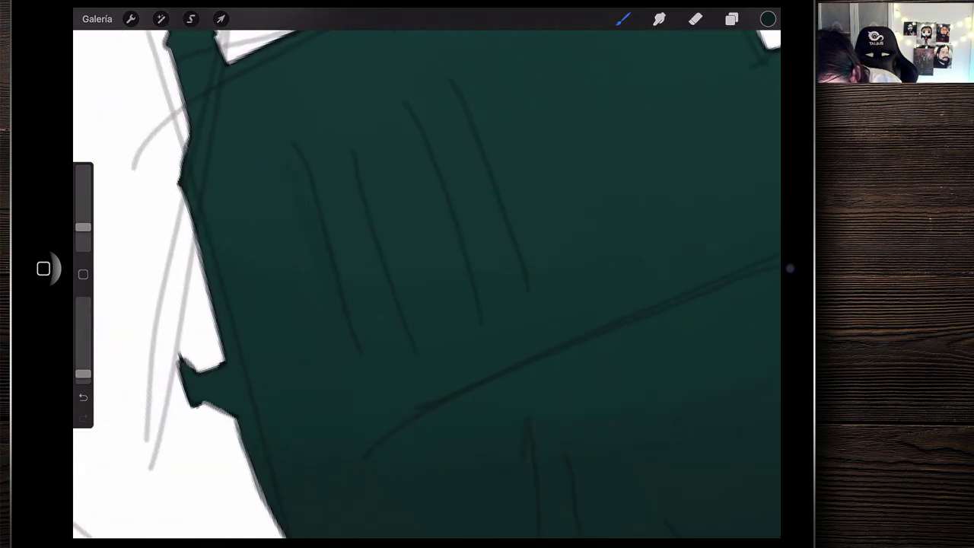
pyautogui.moveTo(83, 227); pyautogui.dragTo(83, 237)
pyautogui.moveTo(83, 374); pyautogui.dragTo(83, 370)
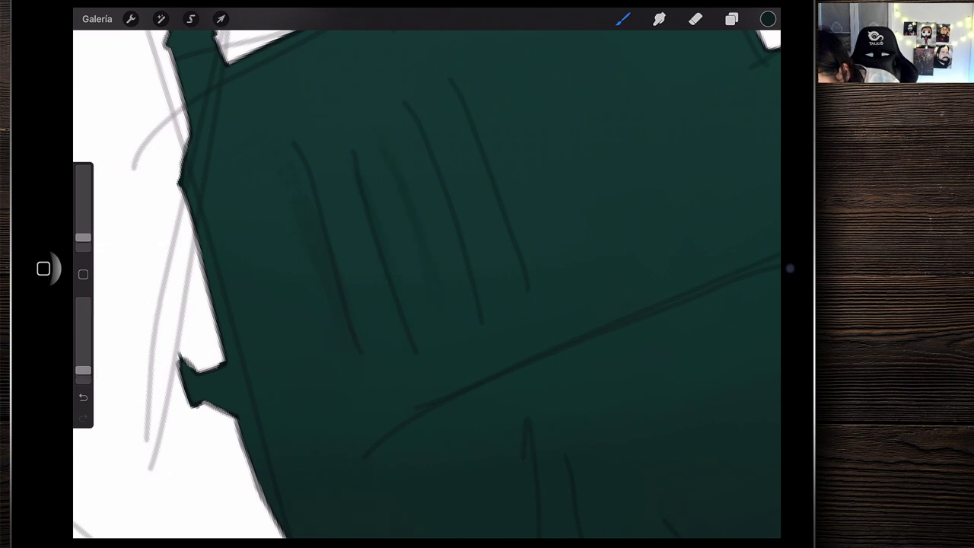
# Paint textured shading strokes across the castle silhouette with a slightly larger brush
pyautogui.scroll(-1, 426, 281)
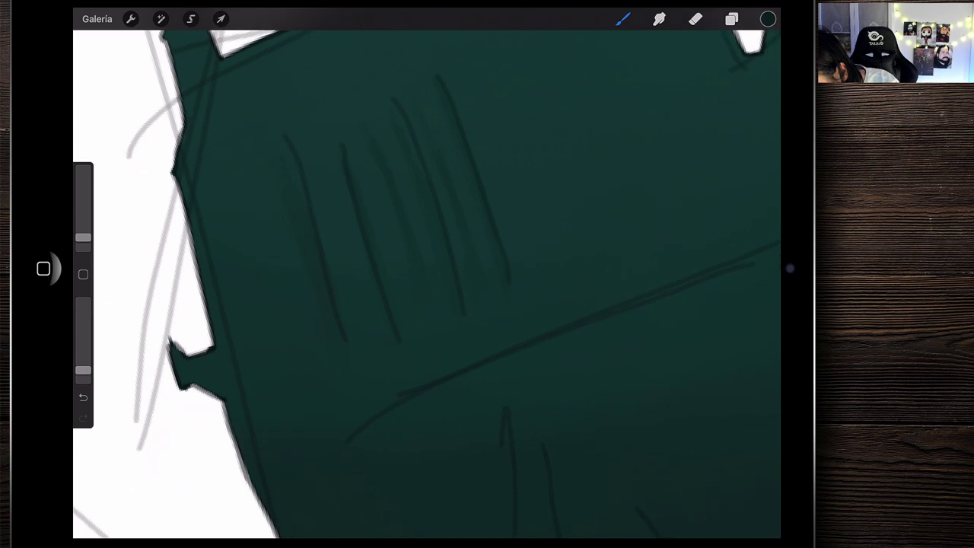
pyautogui.scroll(-2, 426, 282)
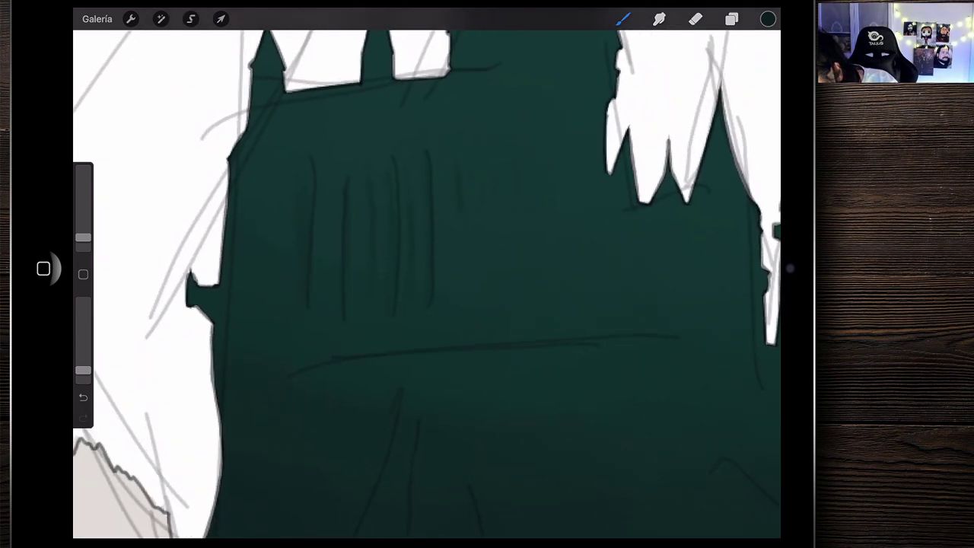
pyautogui.scroll(1, 427, 284)
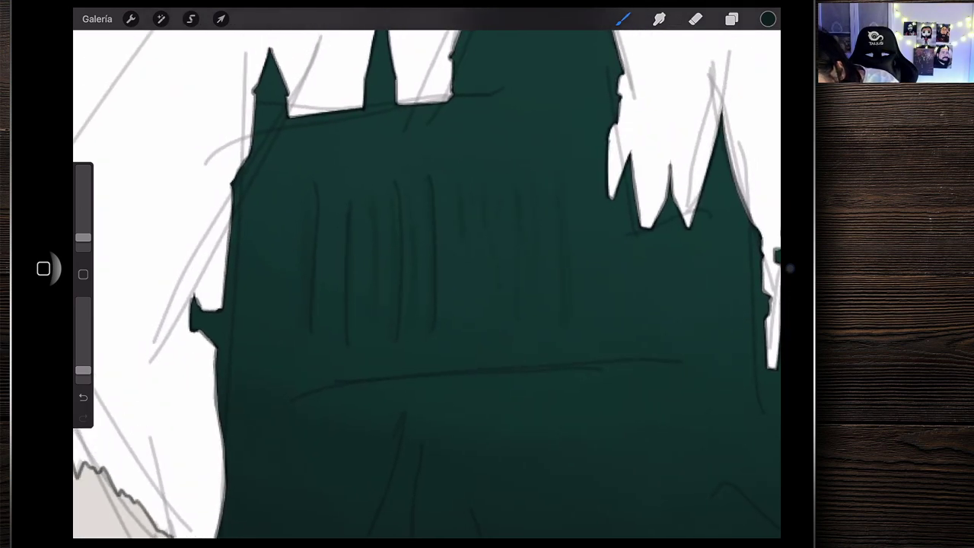
pyautogui.scroll(2, 426, 282)
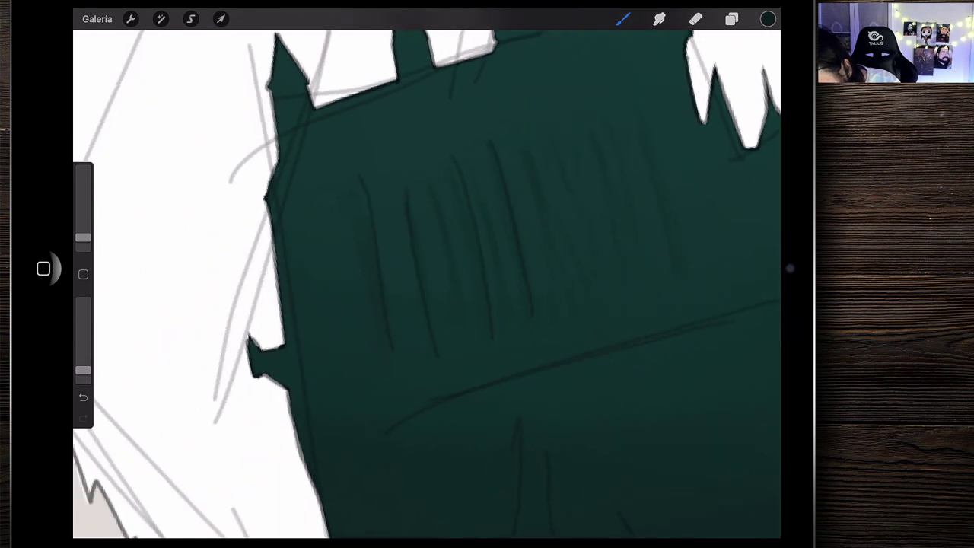
pyautogui.scroll(-3, 426, 282)
pyautogui.scroll(-1, 426, 282)
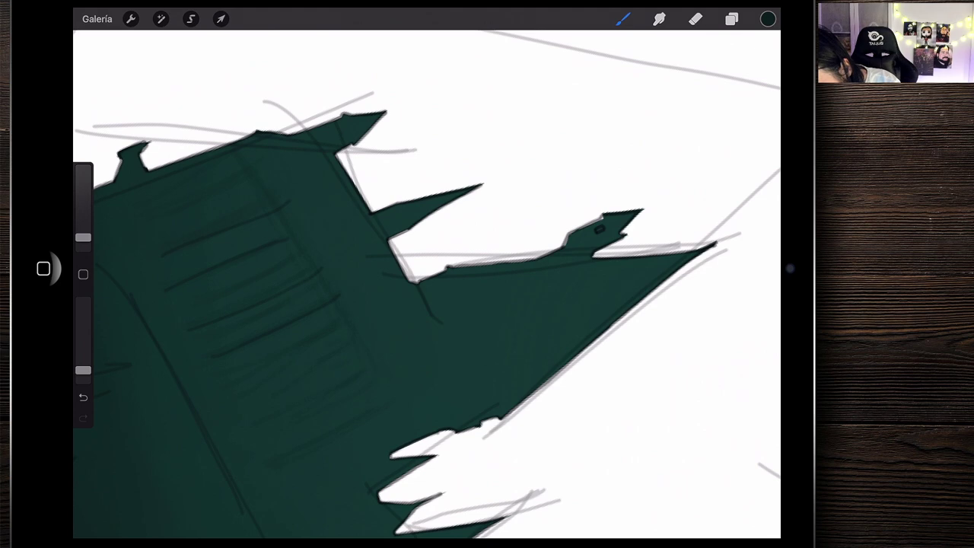
pyautogui.scroll(-3, 426, 282)
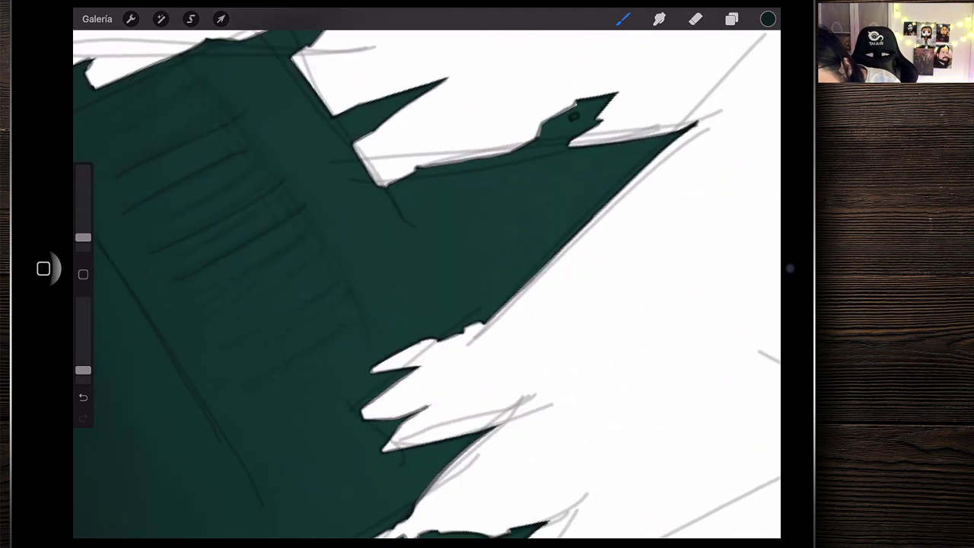
pyautogui.scroll(-3, 427, 282)
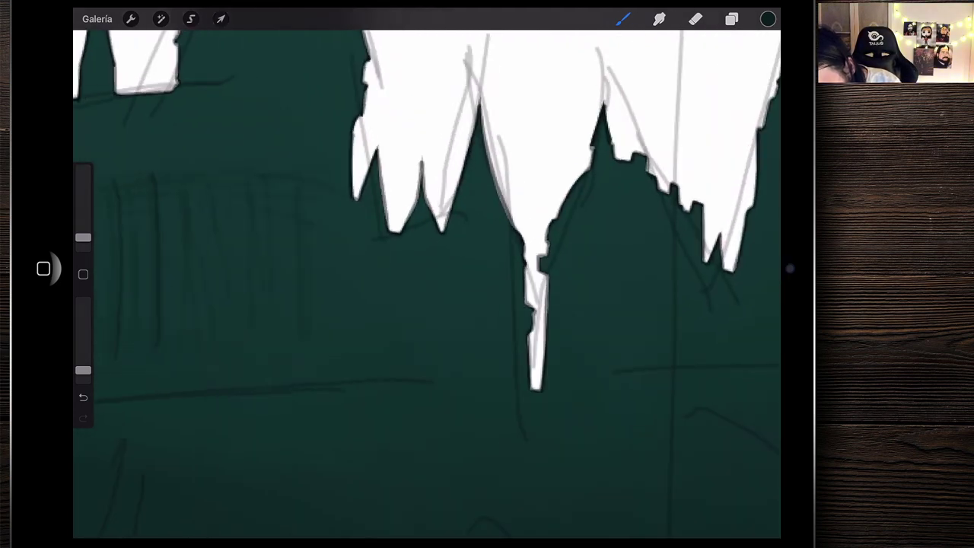
pyautogui.moveTo(83, 237); pyautogui.dragTo(83, 222)
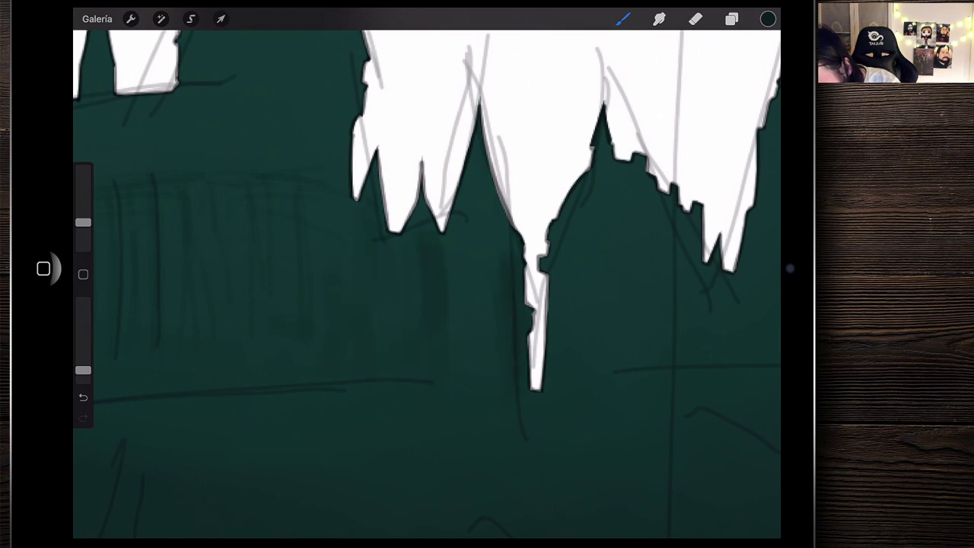
pyautogui.scroll(-5, 426, 282)
pyautogui.scroll(5, 426, 282)
pyautogui.hscroll(-1, 426, 281)
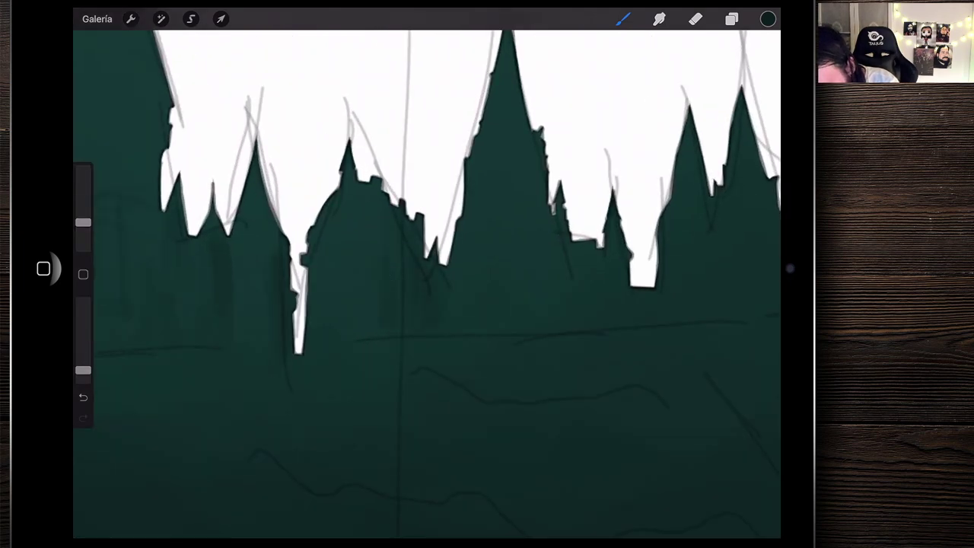
pyautogui.hscroll(3, 386, 303)
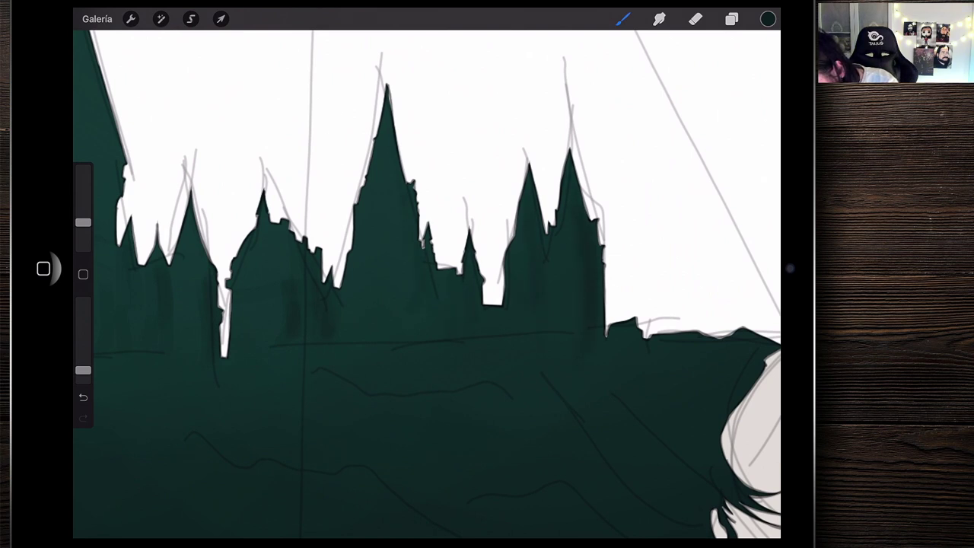
pyautogui.scroll(-3, 426, 285)
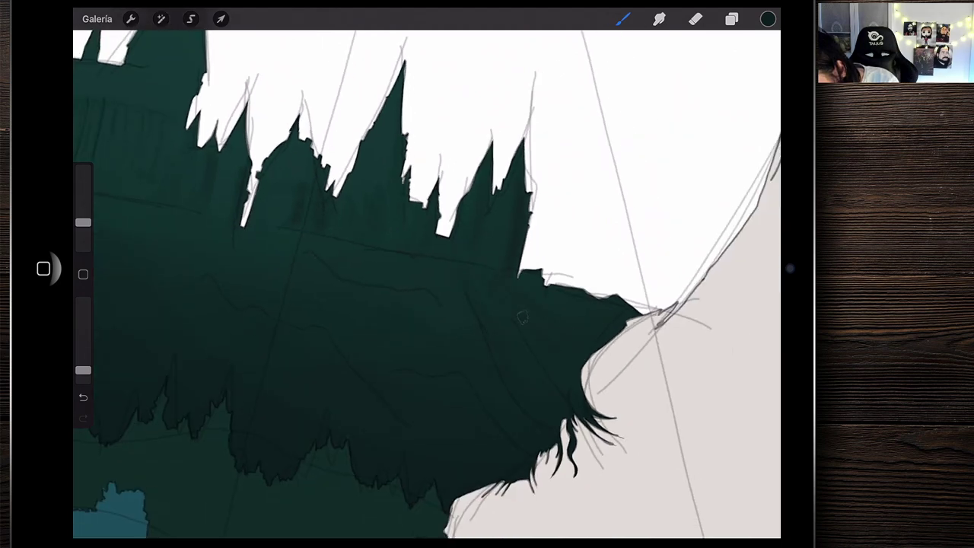
pyautogui.scroll(3, 444, 352)
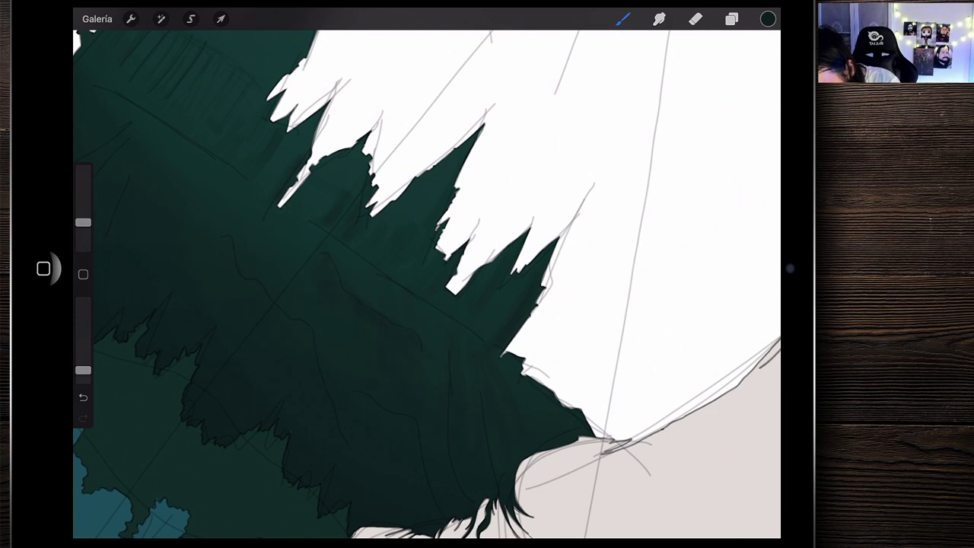
pyautogui.scroll(3, 426, 273)
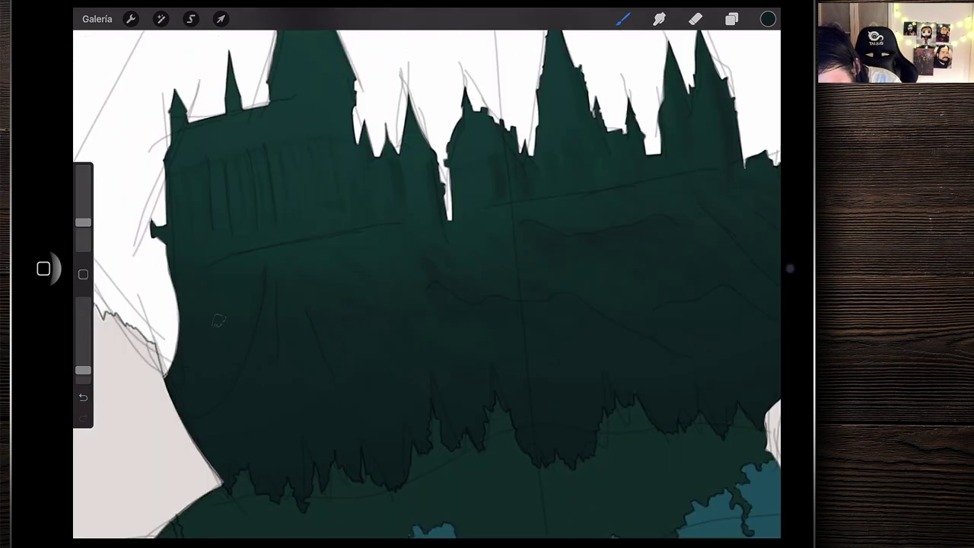
pyautogui.click(659, 19)
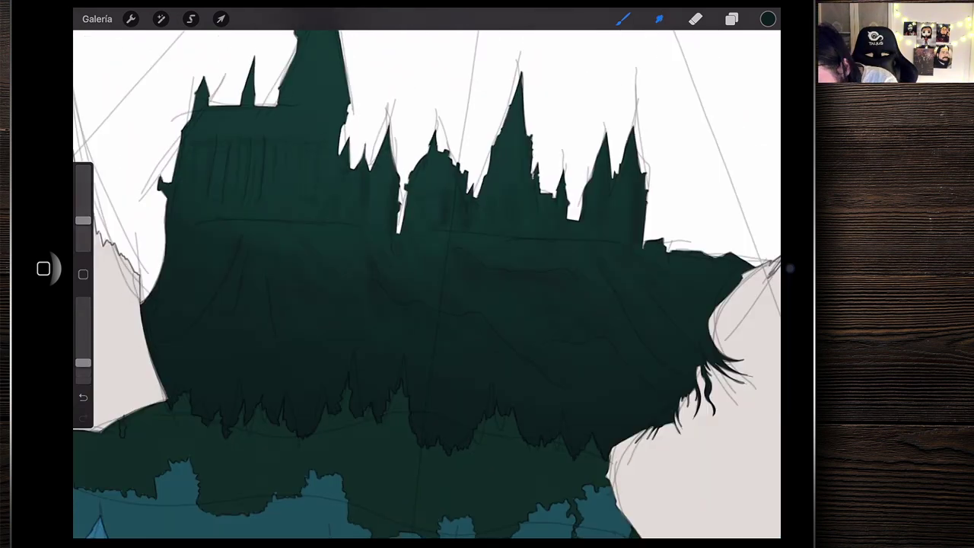
# Set the Smudge size to 15% and lower its strength slightly
pyautogui.moveTo(83, 213); pyautogui.dragTo(83, 230)
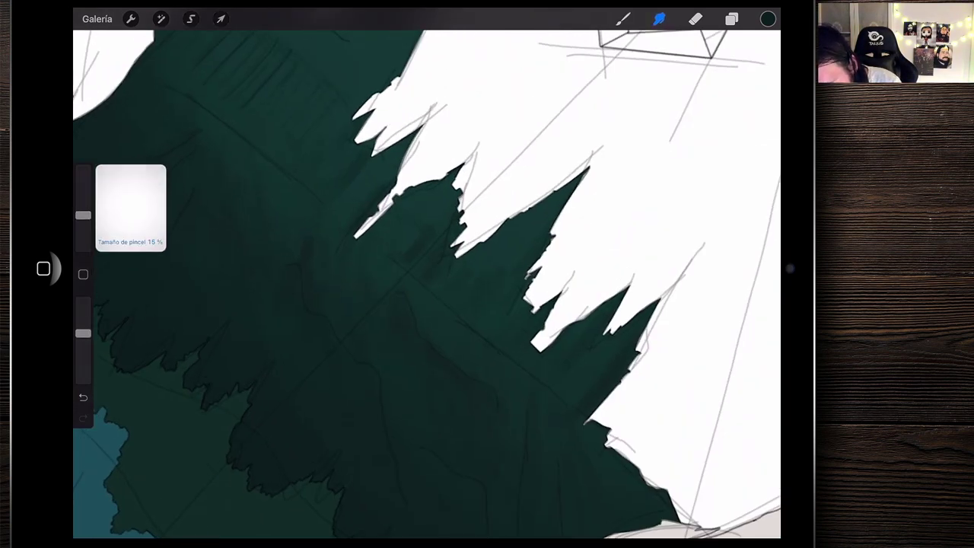
pyautogui.scroll(1, 426, 282)
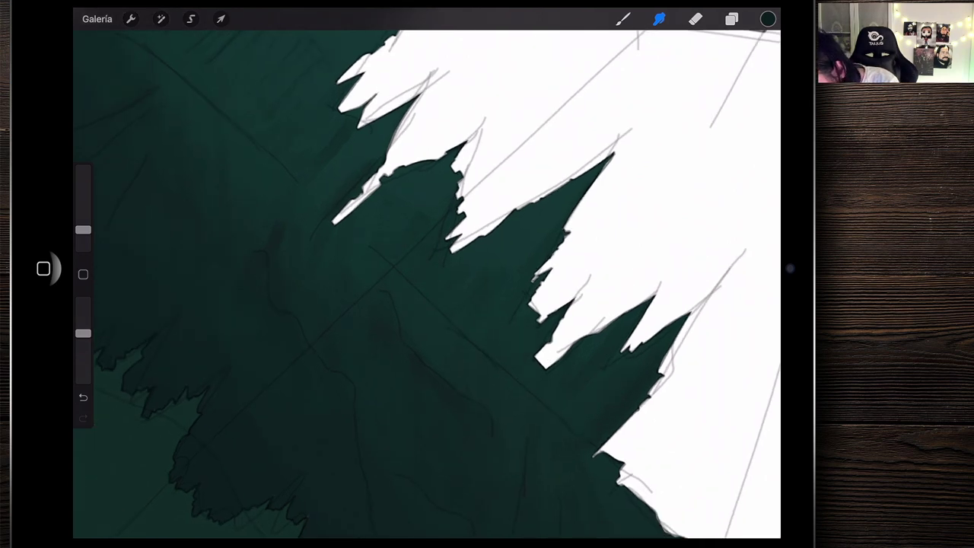
pyautogui.scroll(2, 427, 282)
pyautogui.moveTo(83, 333); pyautogui.dragTo(83, 351)
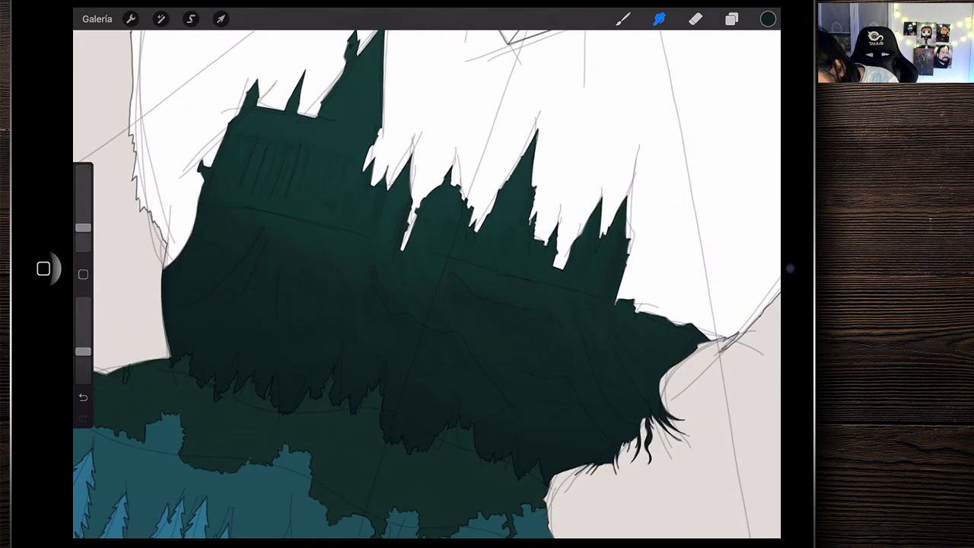
# Smudge the castle shading into the dark teal and zoom out to review the poster
pyautogui.scroll(-5, 427, 282)
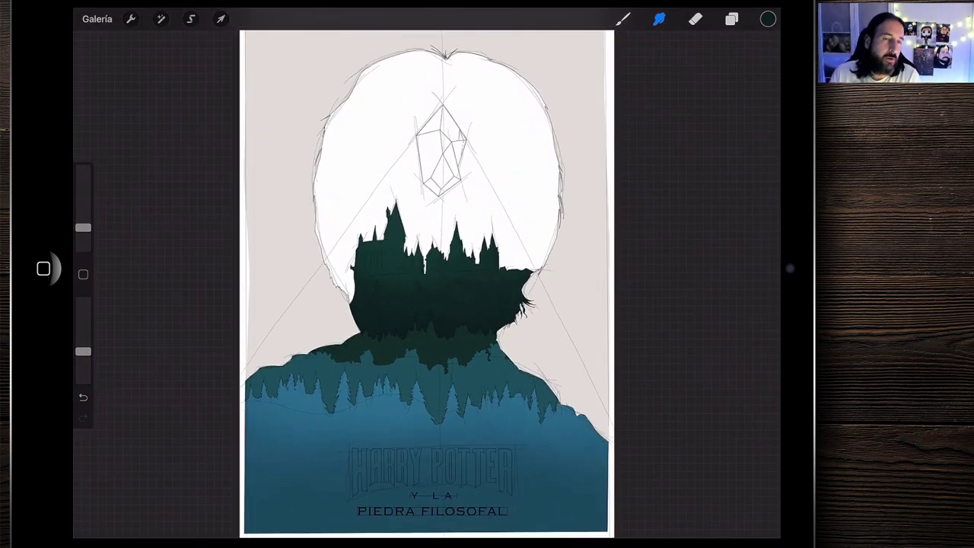
pyautogui.scroll(2, 411, 282)
pyautogui.scroll(1, 411, 282)
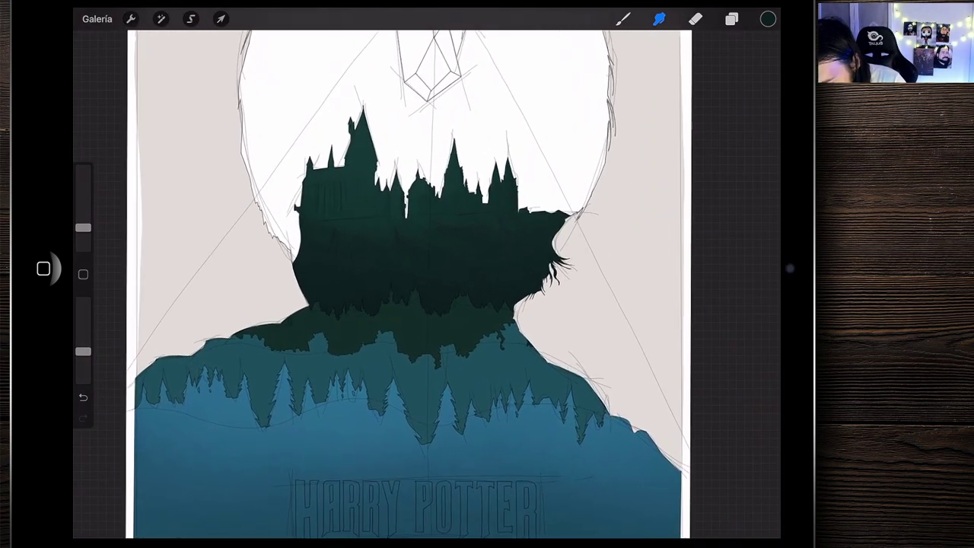
pyautogui.scroll(1, 411, 281)
pyautogui.scroll(-2, 381, 282)
pyautogui.scroll(1, 380, 282)
pyautogui.scroll(1, 426, 305)
pyautogui.scroll(2, 426, 304)
pyautogui.scroll(1, 426, 305)
pyautogui.scroll(1, 426, 304)
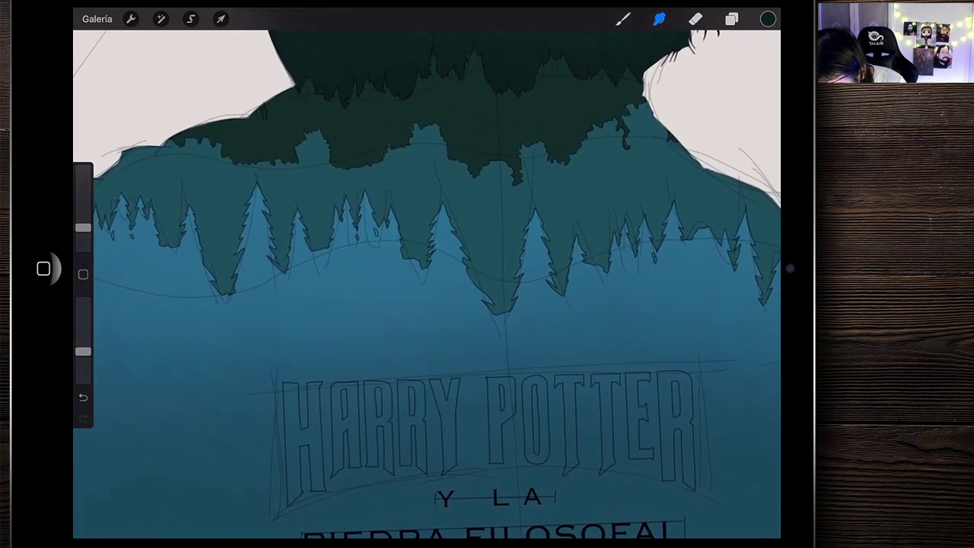
pyautogui.scroll(-1, 426, 289)
pyautogui.scroll(2, 426, 289)
pyautogui.scroll(2, 426, 289)
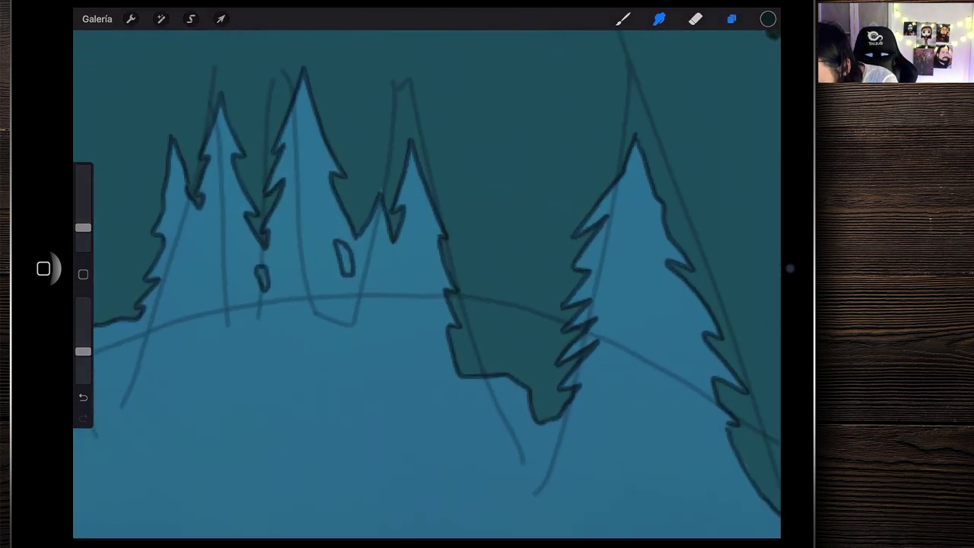
# Select Capa 3 and switch to a larger Eraser
pyautogui.click(731, 19)
pyautogui.click(655, 161)
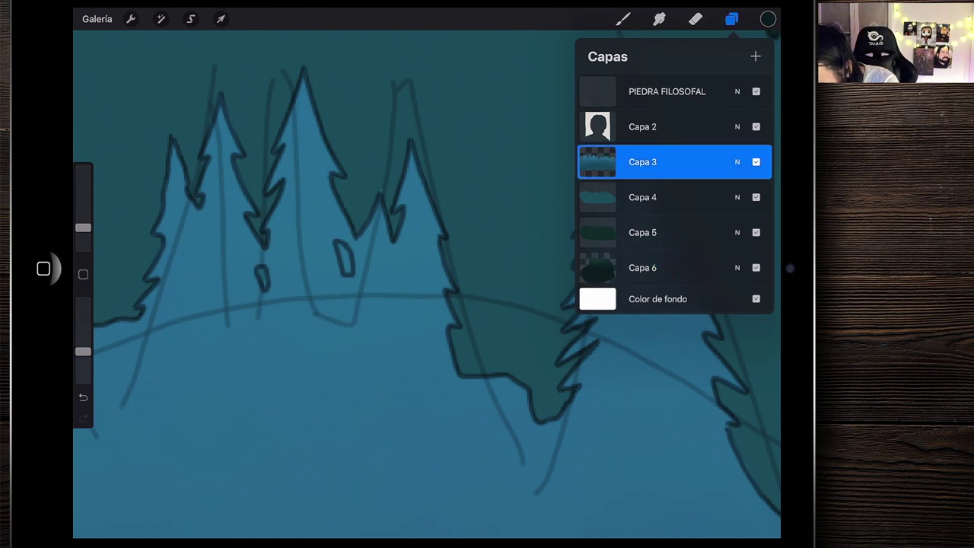
pyautogui.click(696, 19)
pyautogui.scroll(1, 426, 289)
pyautogui.scroll(3, 427, 289)
pyautogui.moveTo(83, 227)
pyautogui.mouseDown()
pyautogui.moveTo(83, 210)
pyautogui.moveTo(83, 238)
pyautogui.mouseUp()
pyautogui.scroll(3, 426, 289)
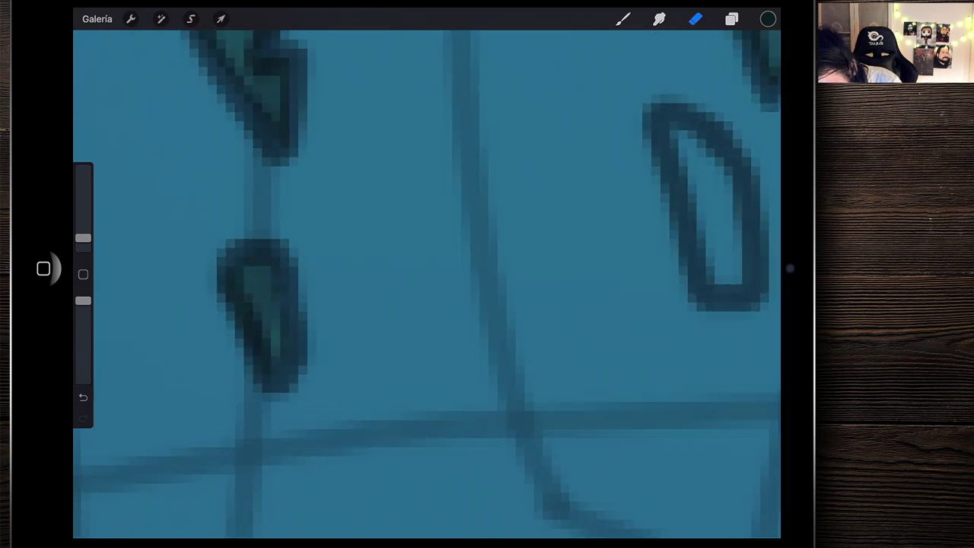
# Erase inside the tall, left and right outlined shapes between the trees to reveal dark teal
pyautogui.moveTo(403, 198); pyautogui.dragTo(427, 320)
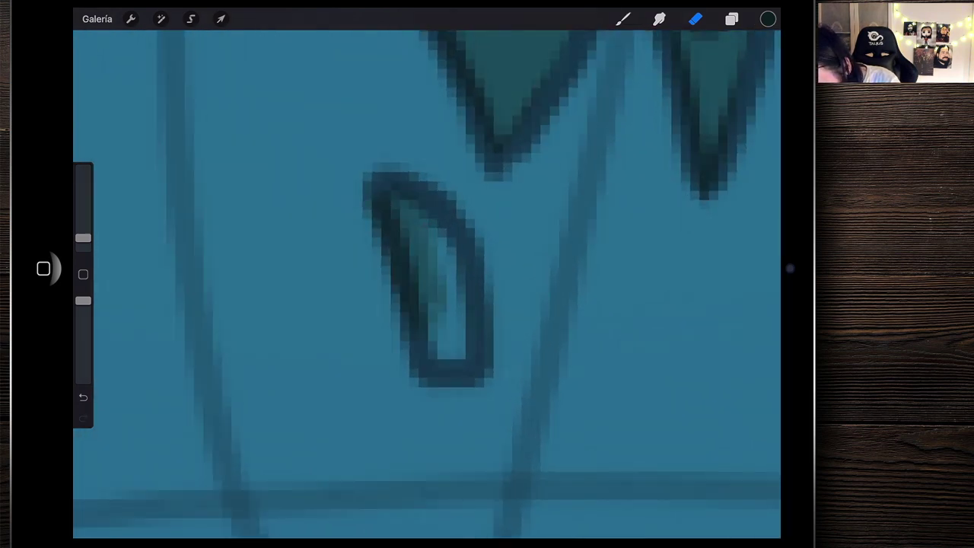
pyautogui.moveTo(442, 228)
pyautogui.mouseDown()
pyautogui.moveTo(464, 350)
pyautogui.moveTo(480, 358)
pyautogui.mouseUp()
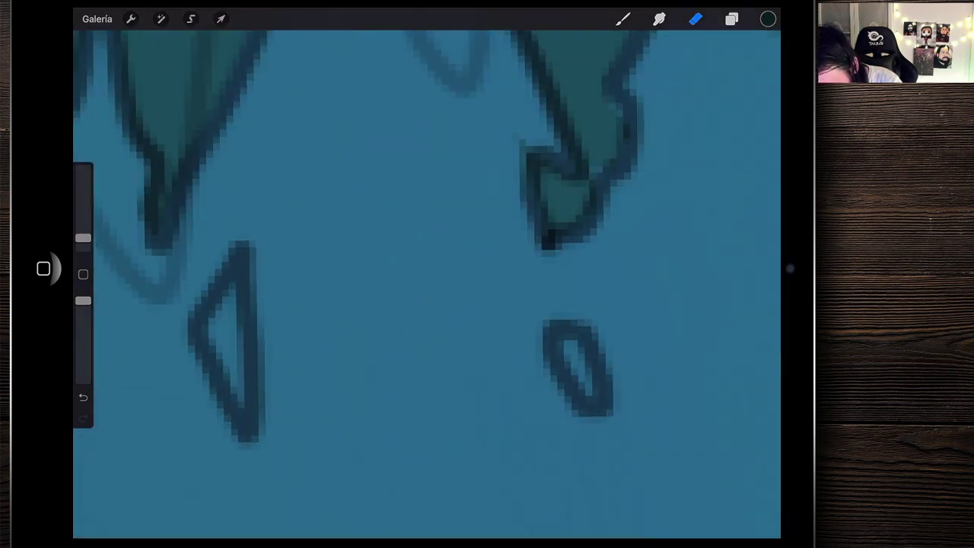
pyautogui.moveTo(83, 239); pyautogui.dragTo(83, 242)
pyautogui.moveTo(225, 236); pyautogui.dragTo(228, 316)
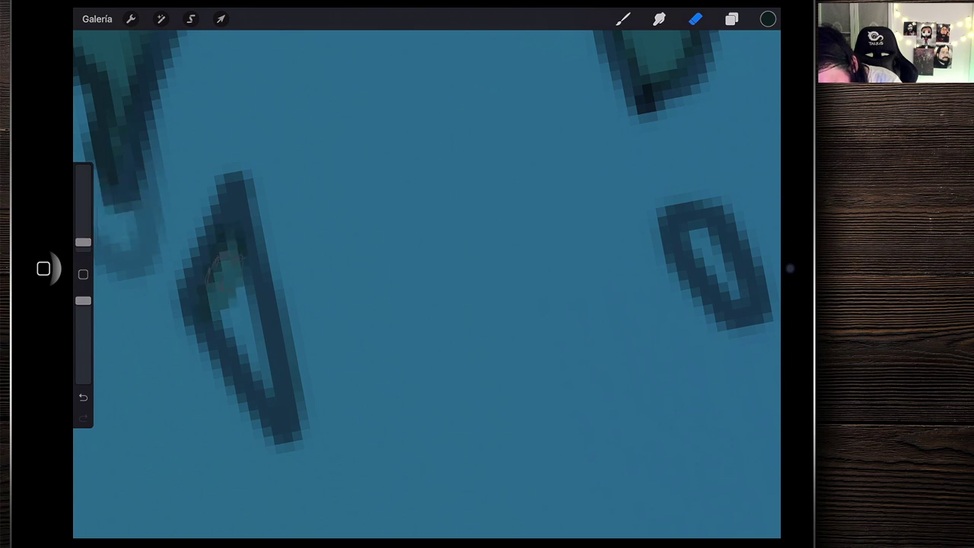
pyautogui.moveTo(217, 259); pyautogui.dragTo(236, 339)
pyautogui.moveTo(228, 304); pyautogui.dragTo(267, 384)
pyautogui.moveTo(243, 274); pyautogui.dragTo(274, 358)
pyautogui.hscroll(5, 426, 282)
pyautogui.moveTo(460, 220); pyautogui.dragTo(487, 305)
pyautogui.moveTo(480, 236)
pyautogui.mouseDown()
pyautogui.moveTo(498, 335)
pyautogui.moveTo(521, 327)
pyautogui.mouseUp()
pyautogui.scroll(-10, 426, 281)
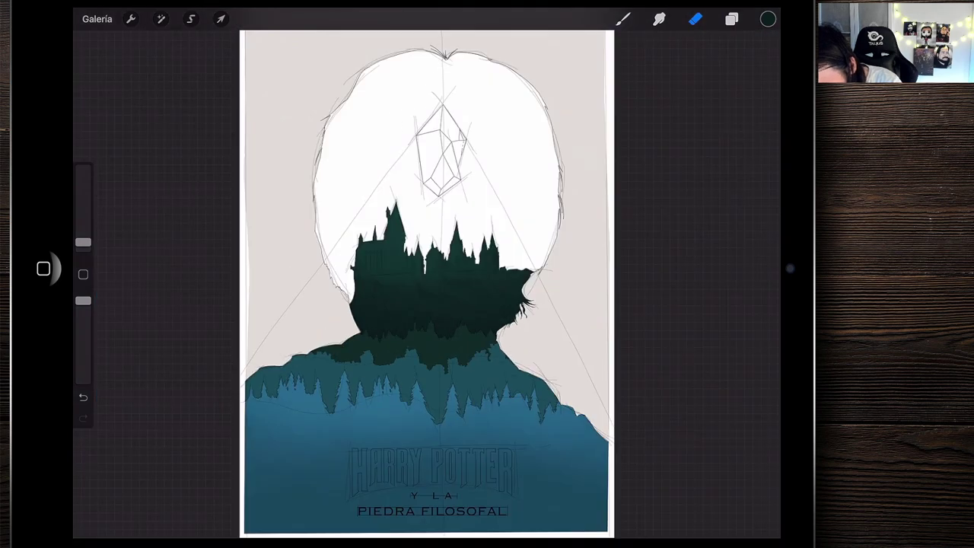
pyautogui.scroll(-2, 343, 277)
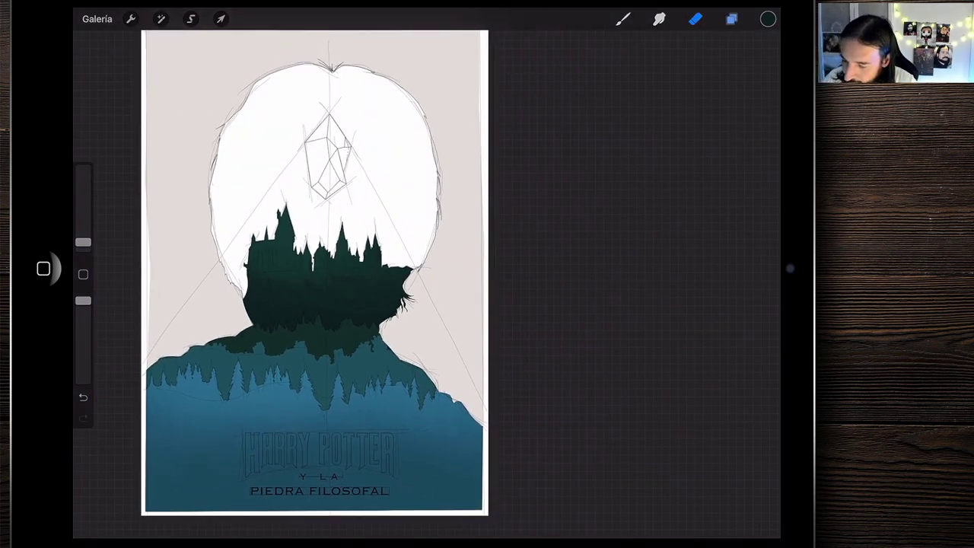
# Temporarily hide the PIEDRA FILOSOFAL sketch and title layer to check the poster
pyautogui.click(731, 18)
pyautogui.click(756, 91)
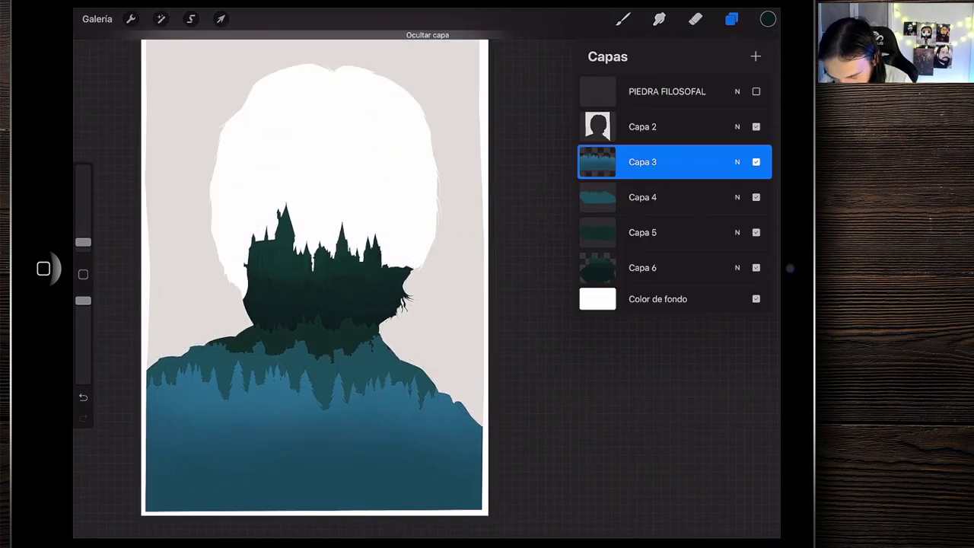
pyautogui.scroll(5, 252, 320)
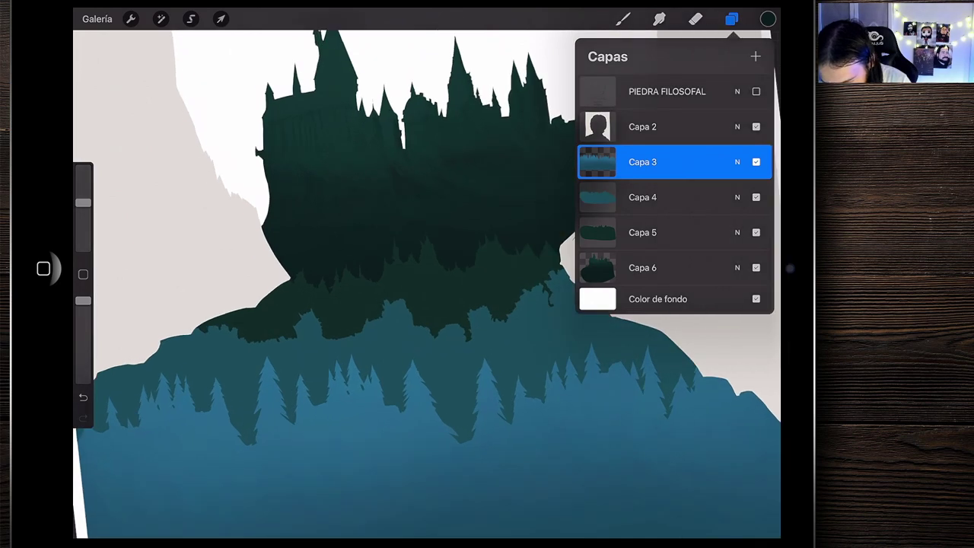
pyautogui.scroll(-5, 426, 282)
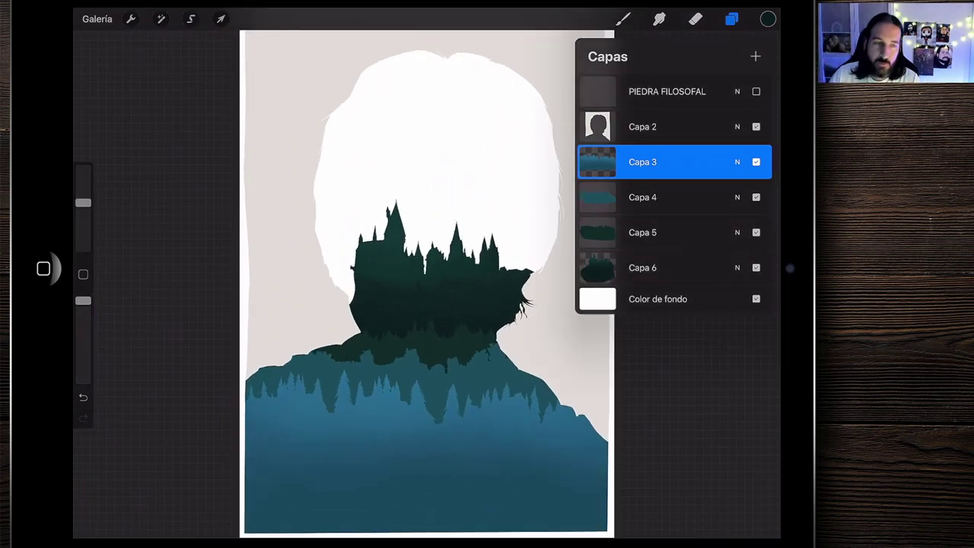
pyautogui.click(695, 19)
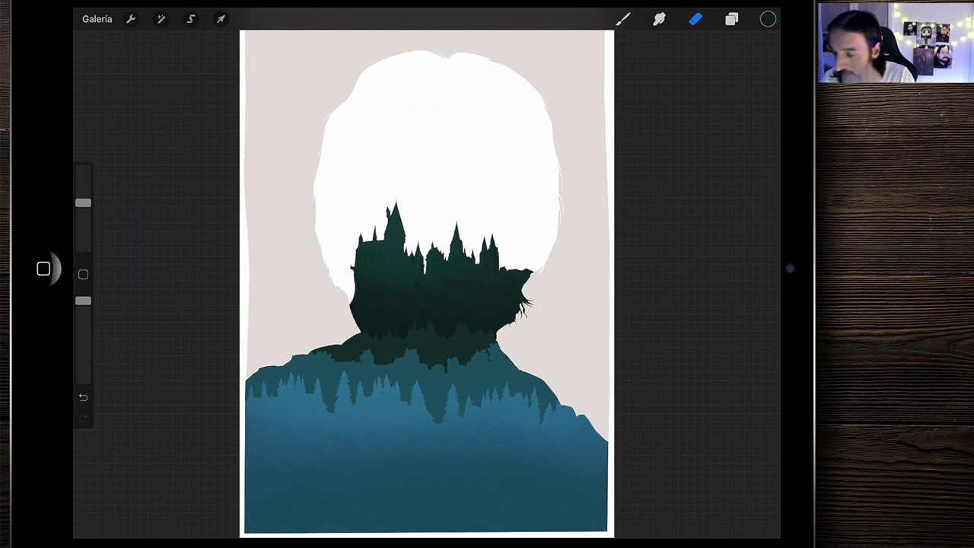
# Show the PIEDRA FILOSOFAL layer again, zoom out slightly, and add a new empty Capa 7
pyautogui.click(731, 19)
pyautogui.click(755, 91)
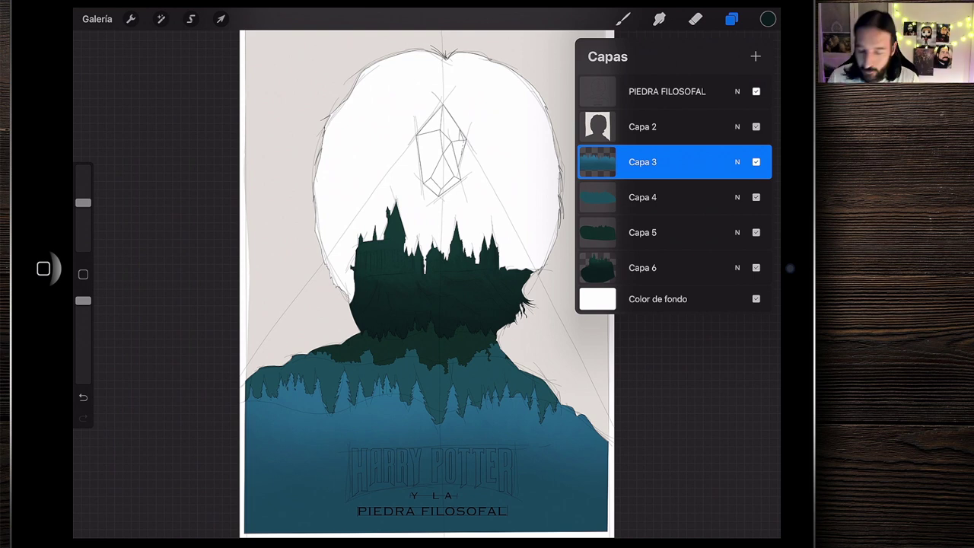
pyautogui.moveTo(427, 284); pyautogui.dragTo(364, 293)
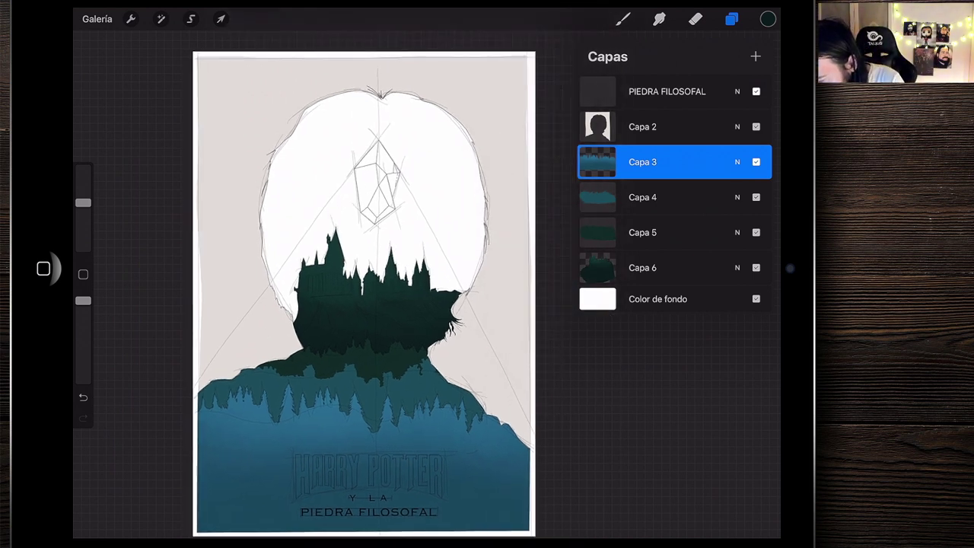
pyautogui.click(756, 57)
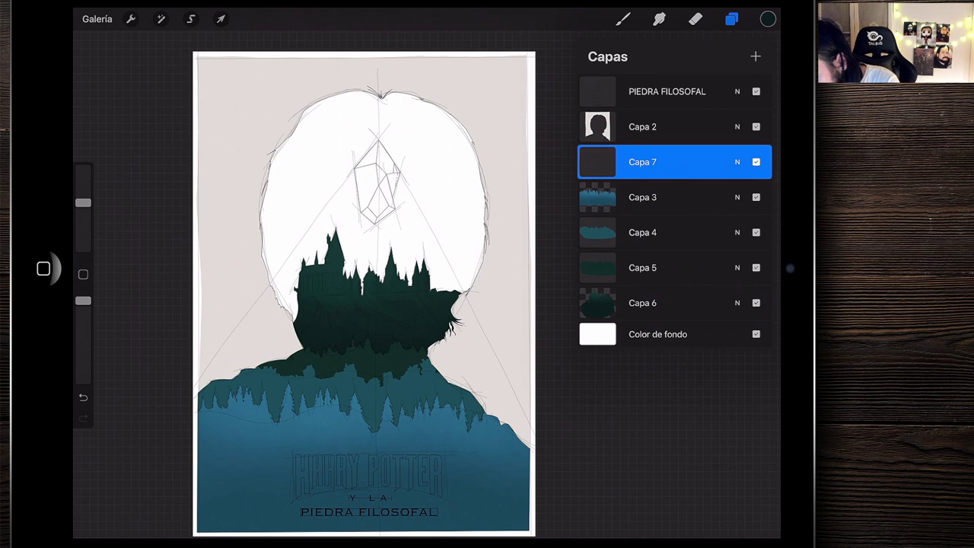
# Move Capa 7 just above the background and drop #17445b into the head silhouette
pyautogui.moveTo(673, 162); pyautogui.dragTo(676, 303)
pyautogui.click(768, 19)
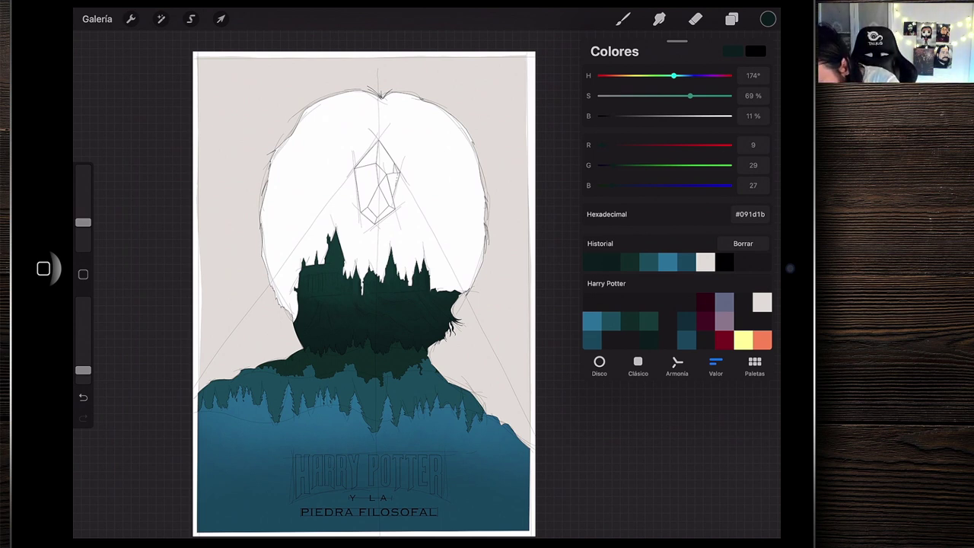
pyautogui.click(687, 340)
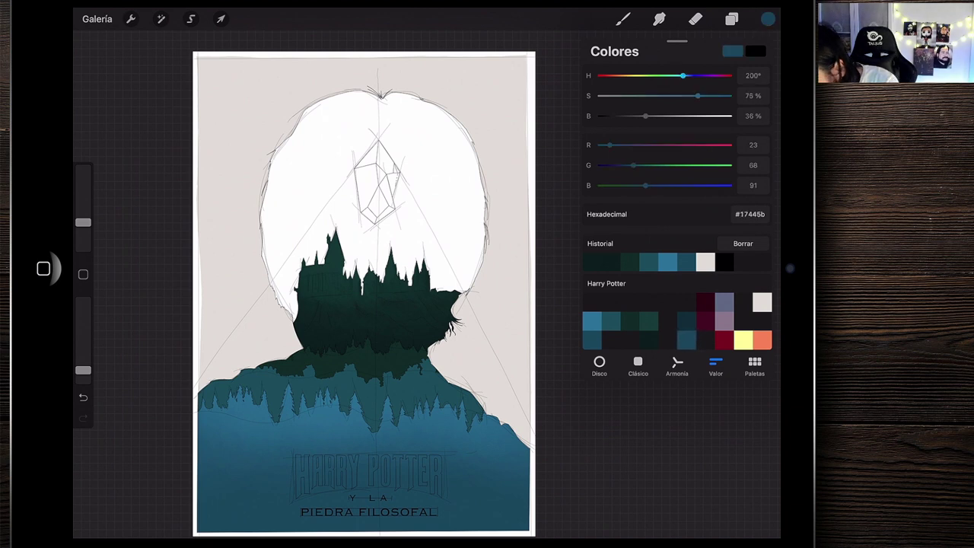
pyautogui.moveTo(364, 293); pyautogui.dragTo(322, 294)
pyautogui.click(768, 19)
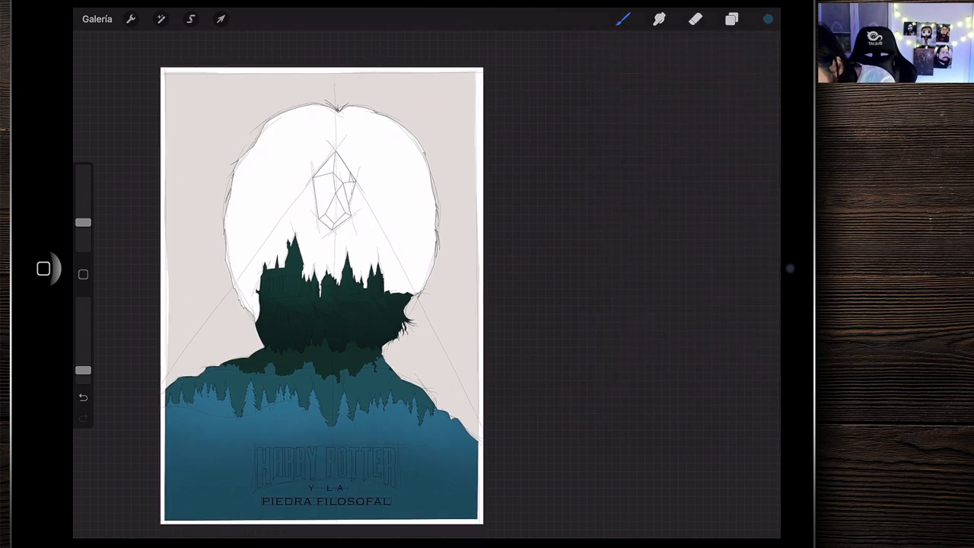
pyautogui.moveTo(768, 19); pyautogui.dragTo(329, 223)
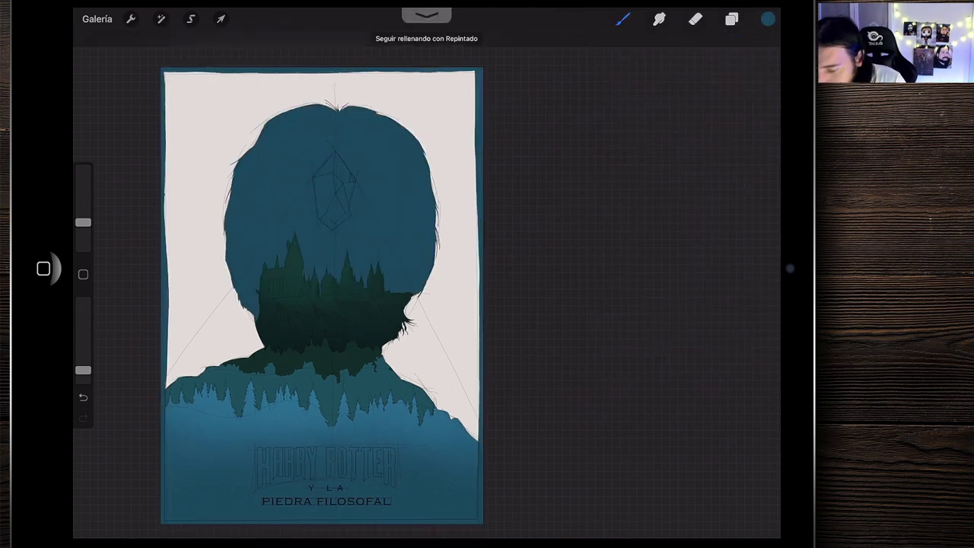
pyautogui.click(191, 19)
# Freehand-select the head area and clear the stray blue from the page border
pyautogui.moveTo(319, 289); pyautogui.dragTo(365, 259)
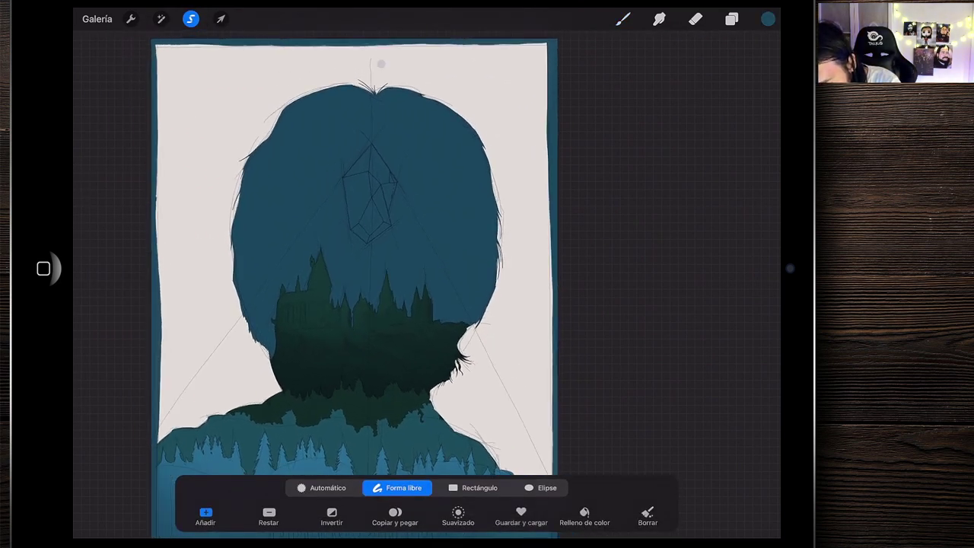
pyautogui.moveTo(346, 378)
pyautogui.mouseDown()
pyautogui.moveTo(452, 378)
pyautogui.moveTo(487, 365)
pyautogui.moveTo(381, 64)
pyautogui.mouseUp()
pyautogui.scroll(-5, 354, 289)
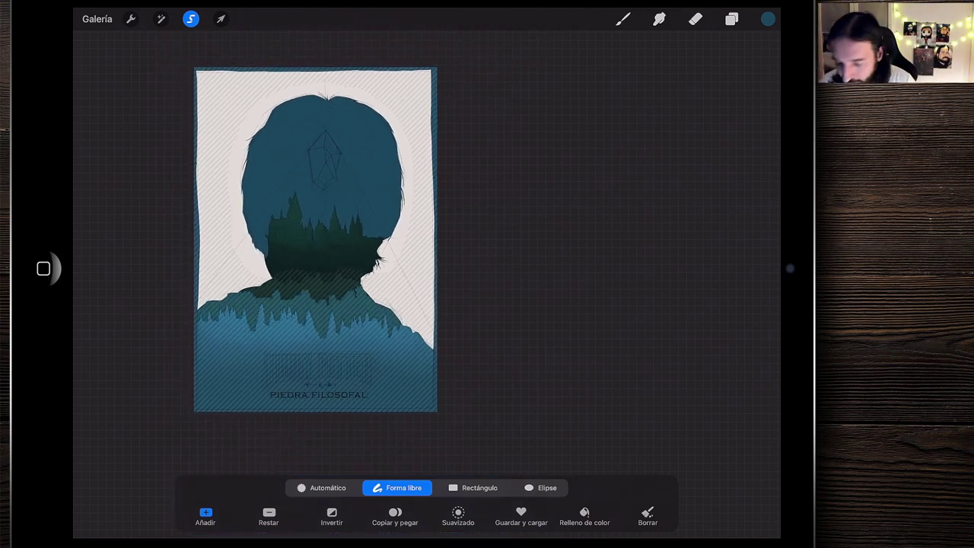
pyautogui.scroll(2, 318, 250)
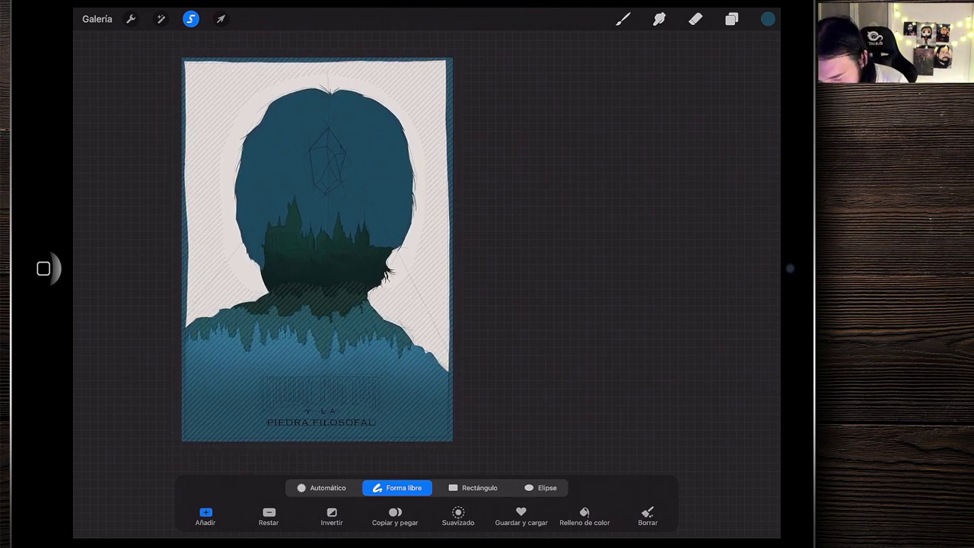
pyautogui.press('v')
pyautogui.press('b')
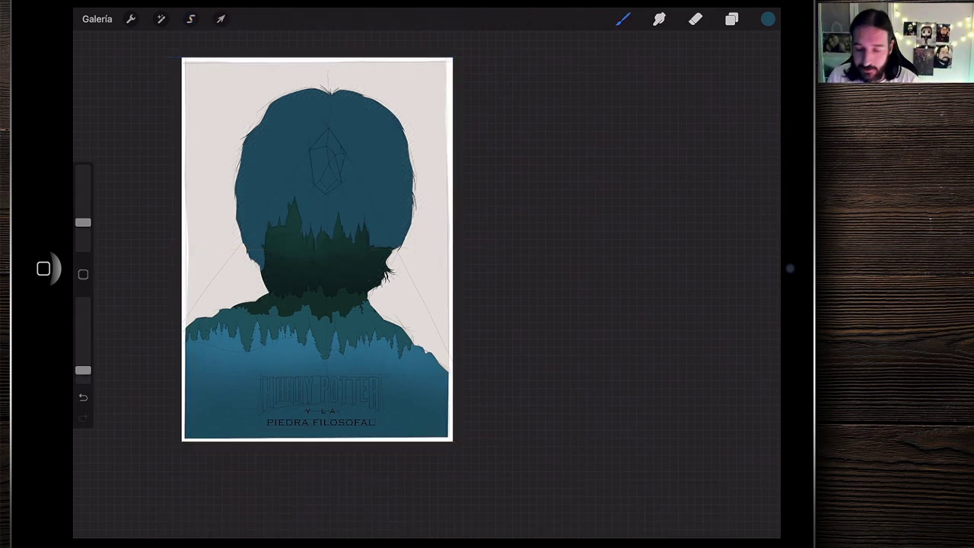
pyautogui.scroll(5, 320, 168)
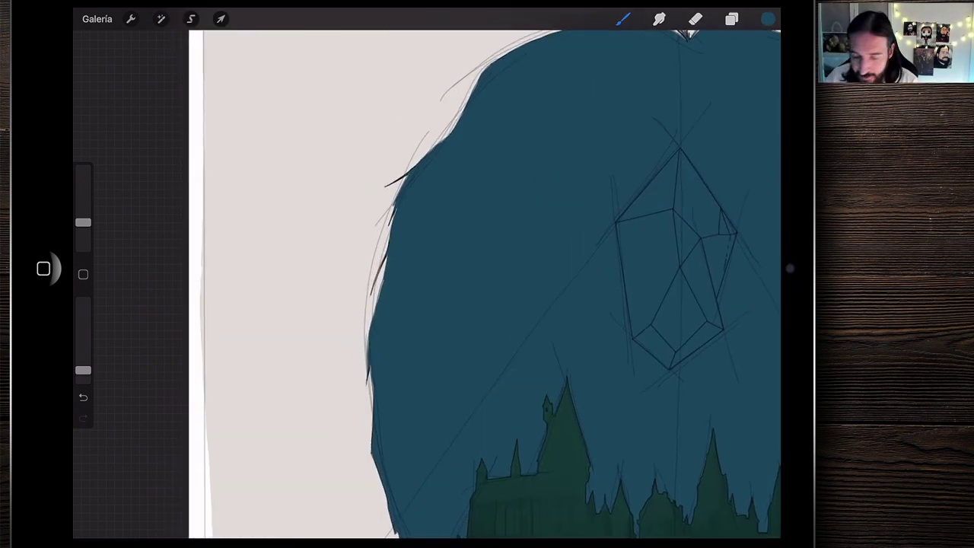
pyautogui.scroll(-5, 484, 281)
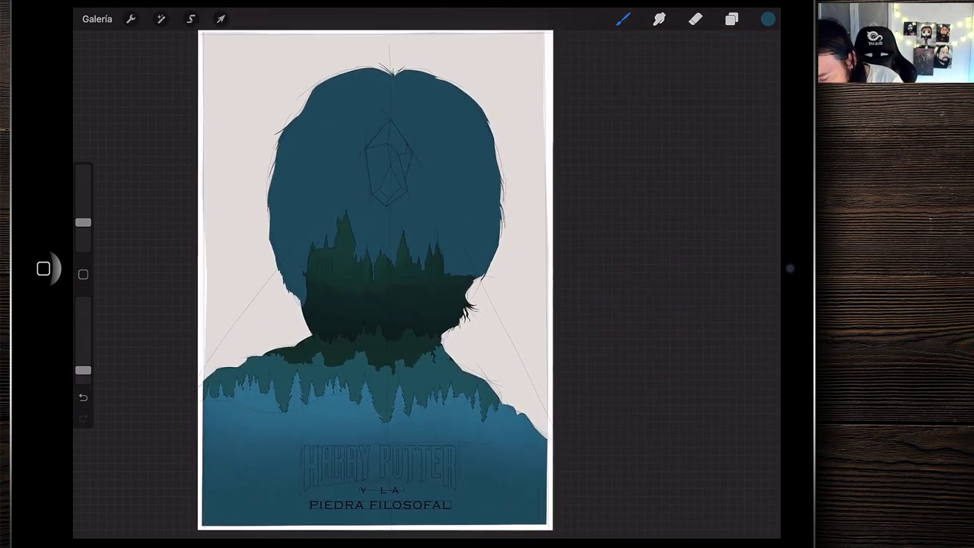
pyautogui.scroll(-1, 373, 282)
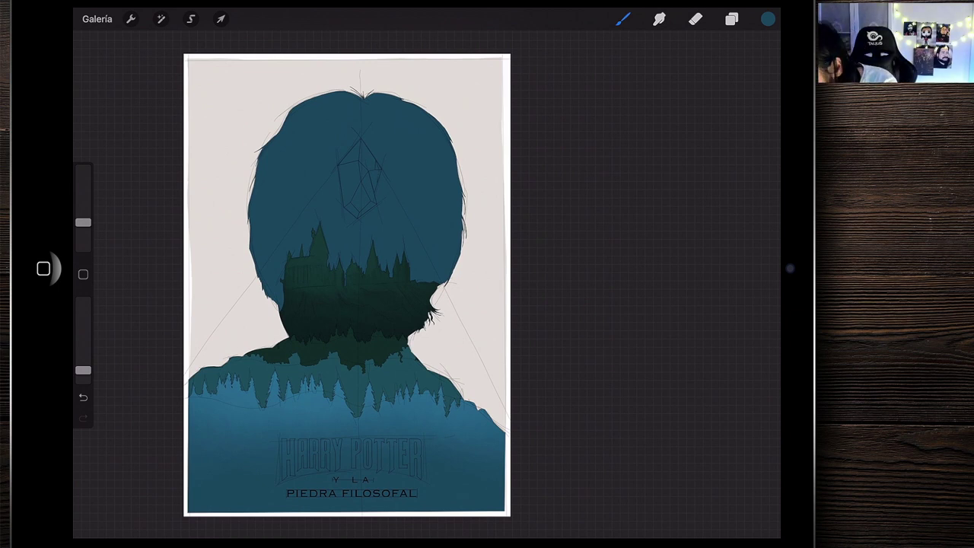
pyautogui.click(731, 19)
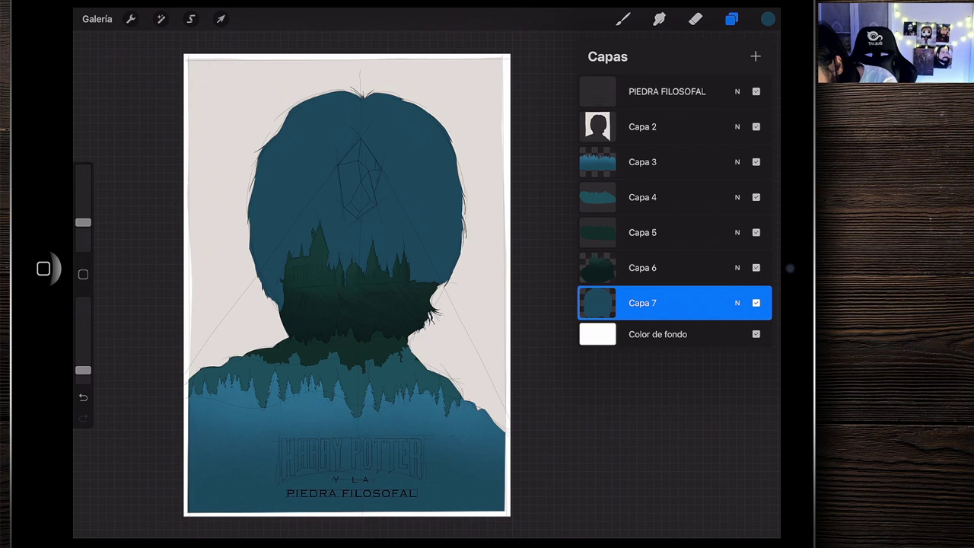
# Choose the darker blue #0e2b35 after comparing it with #17445b
pyautogui.click(768, 19)
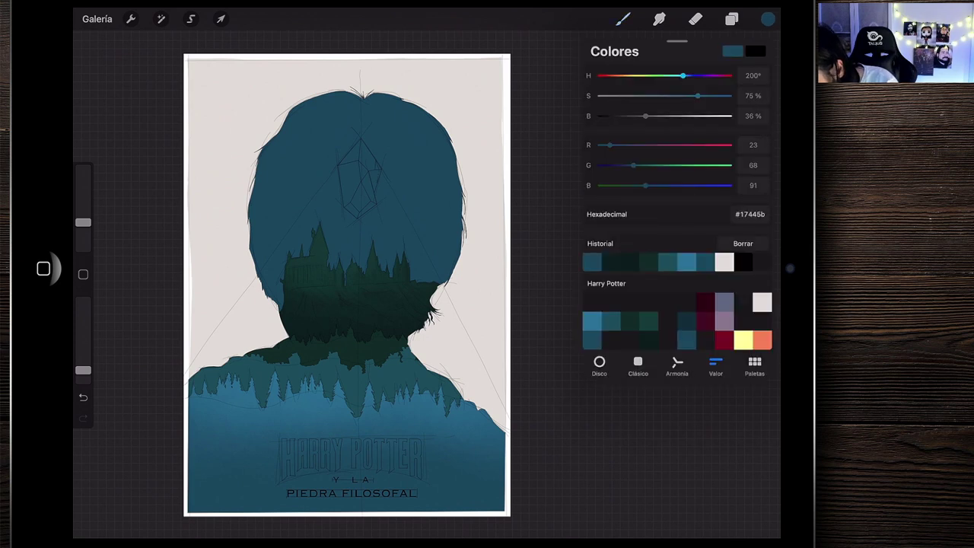
pyautogui.click(592, 340)
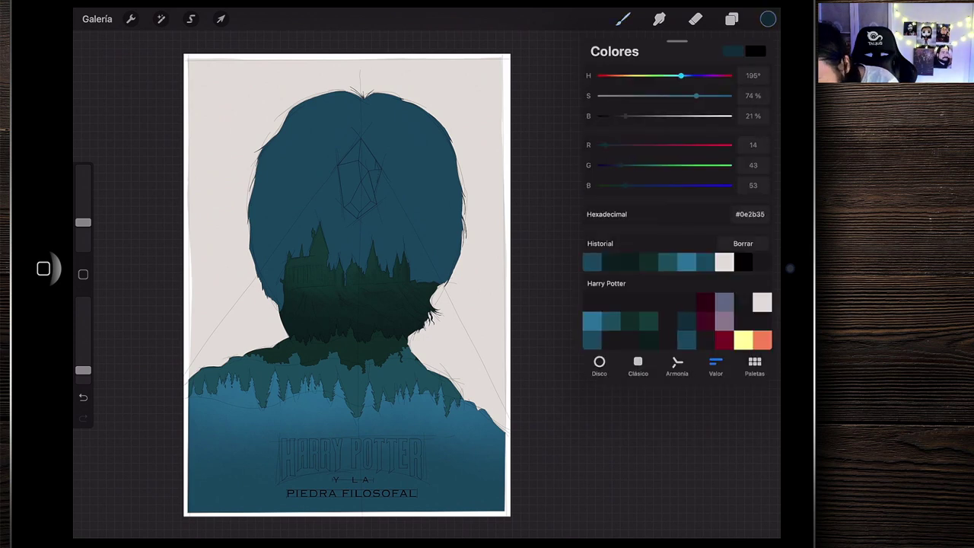
pyautogui.click(687, 339)
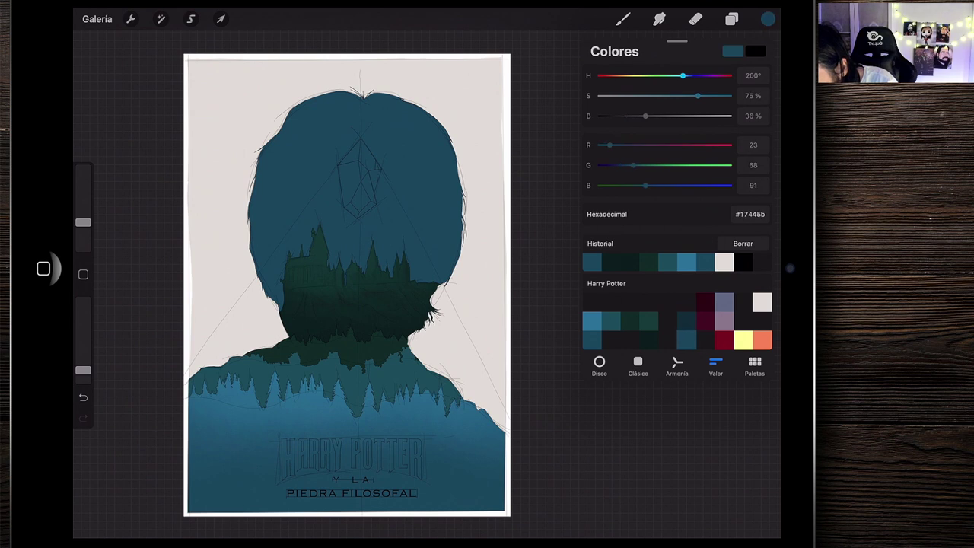
pyautogui.click(592, 340)
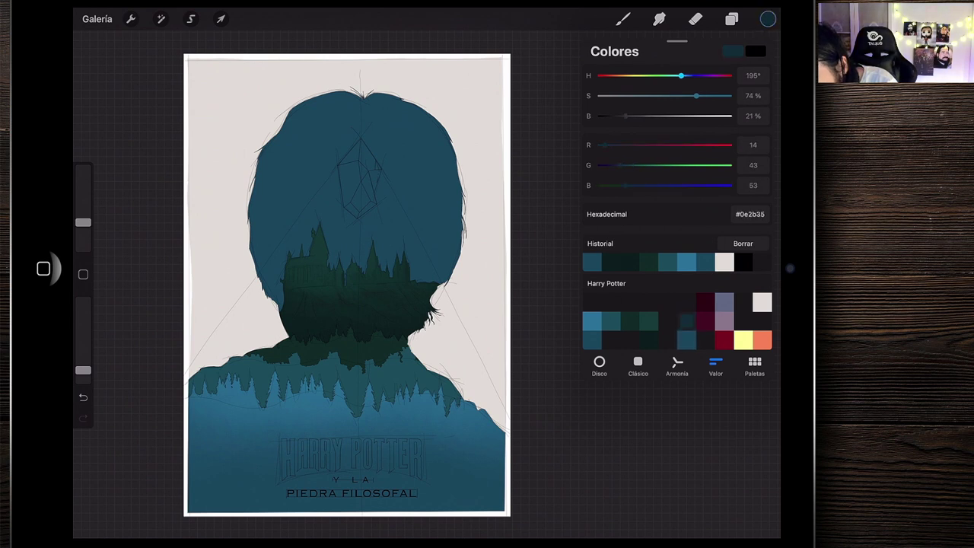
pyautogui.click(623, 19)
# Airbrush soft #0e2b35 shading over the top of the head with a slightly larger Pincel extrasuave
pyautogui.click(622, 19)
pyautogui.click(666, 274)
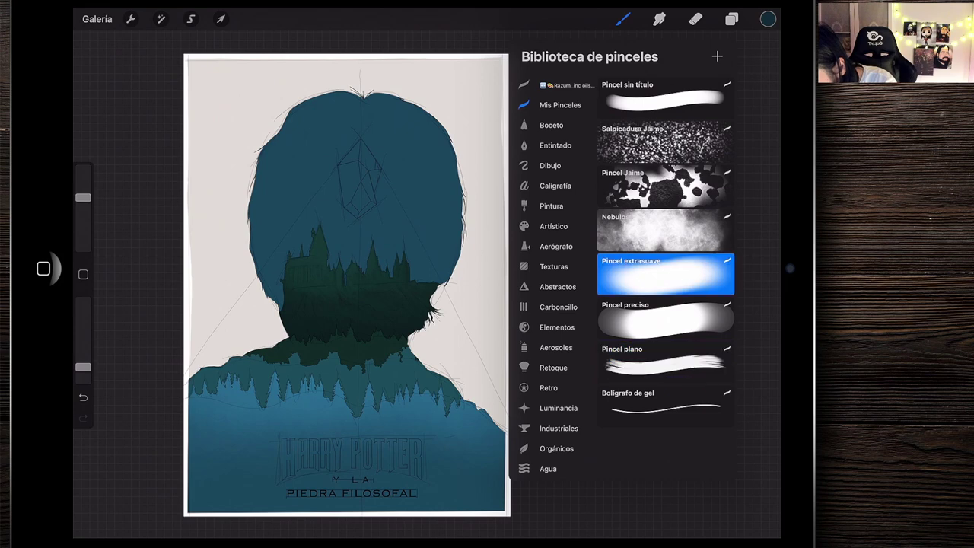
pyautogui.scroll(5, 342, 267)
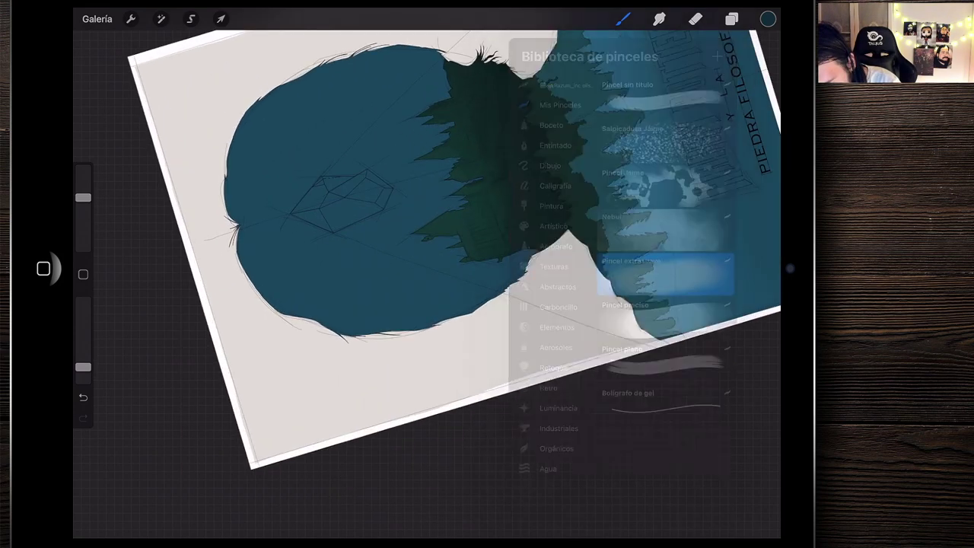
pyautogui.moveTo(83, 197); pyautogui.dragTo(83, 191)
pyautogui.scroll(-3, 426, 243)
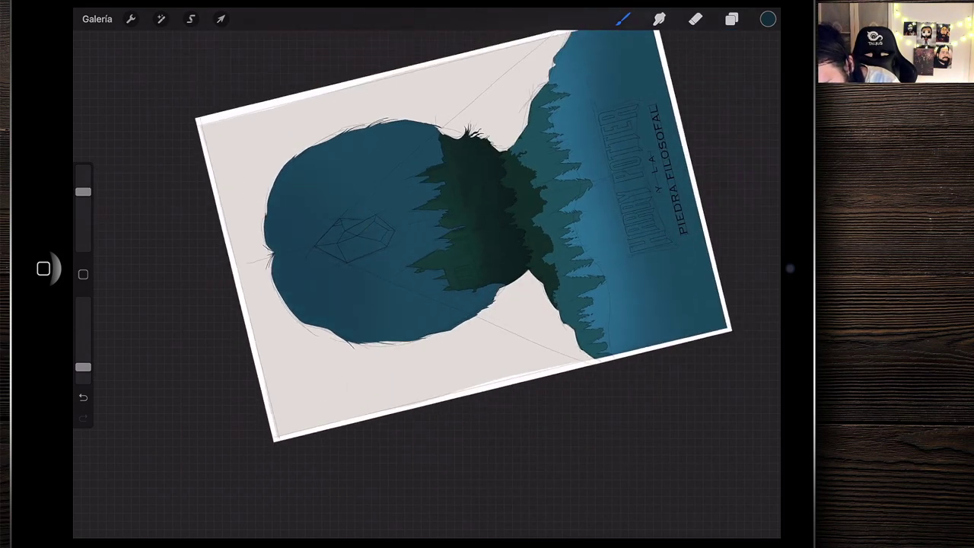
pyautogui.moveTo(335, 228)
pyautogui.mouseDown()
pyautogui.moveTo(239, 304)
pyautogui.moveTo(342, 320)
pyautogui.mouseUp()
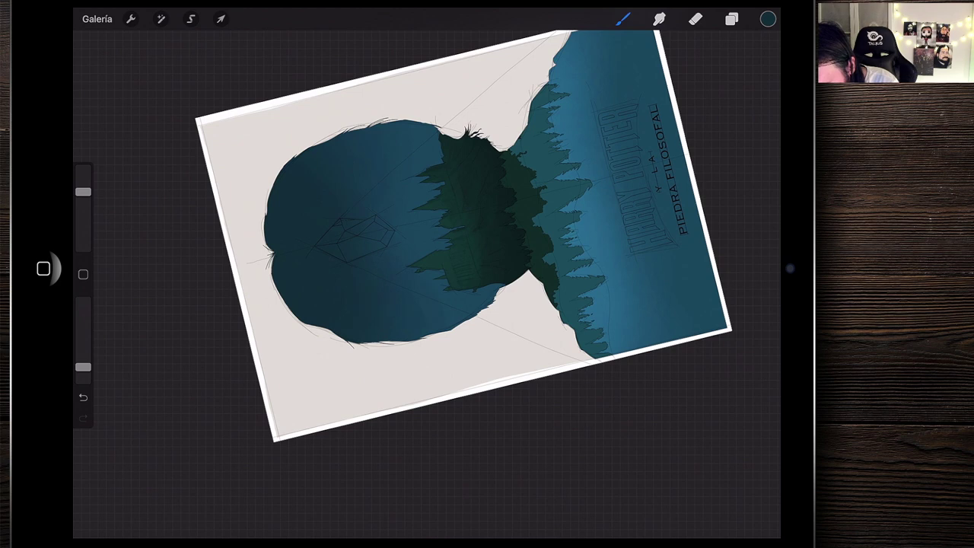
pyautogui.scroll(-2, 463, 236)
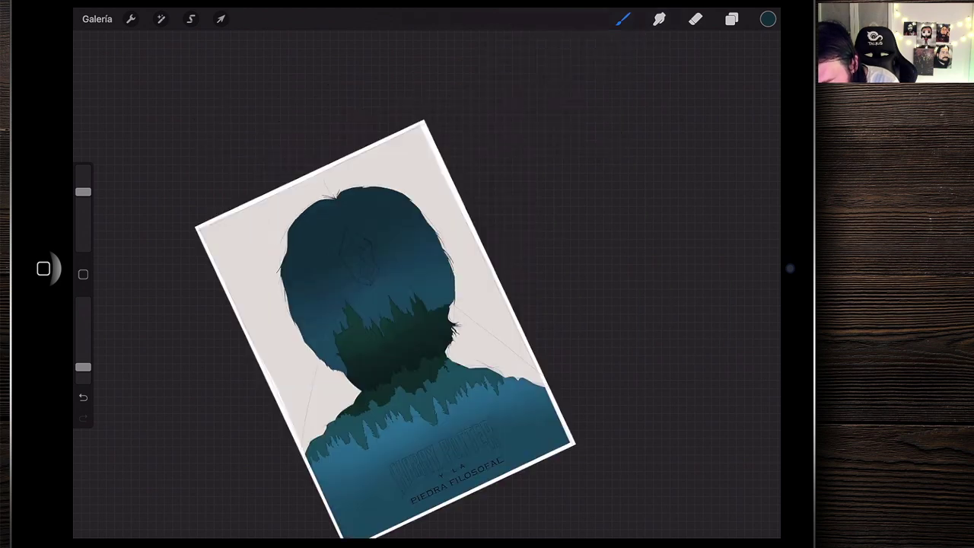
pyautogui.scroll(2, 348, 282)
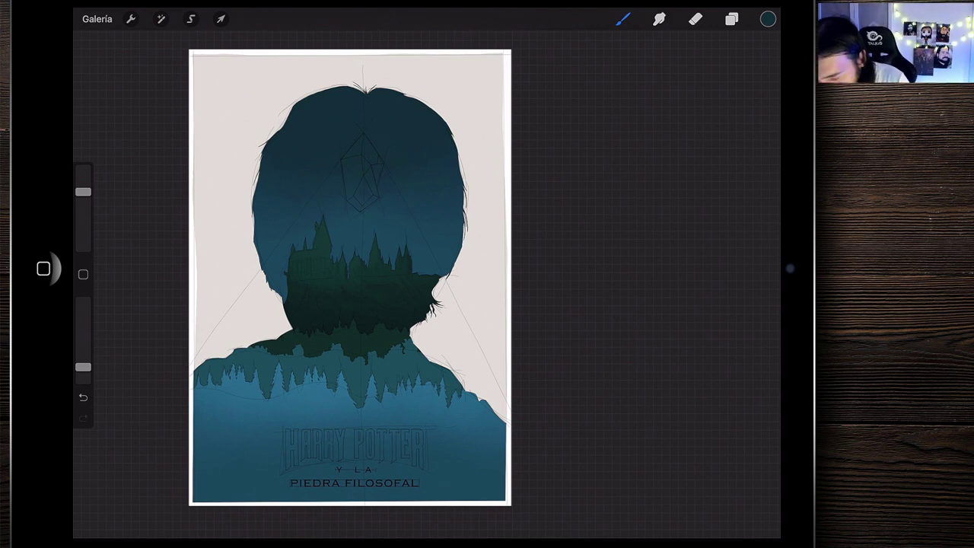
pyautogui.scroll(2, 350, 277)
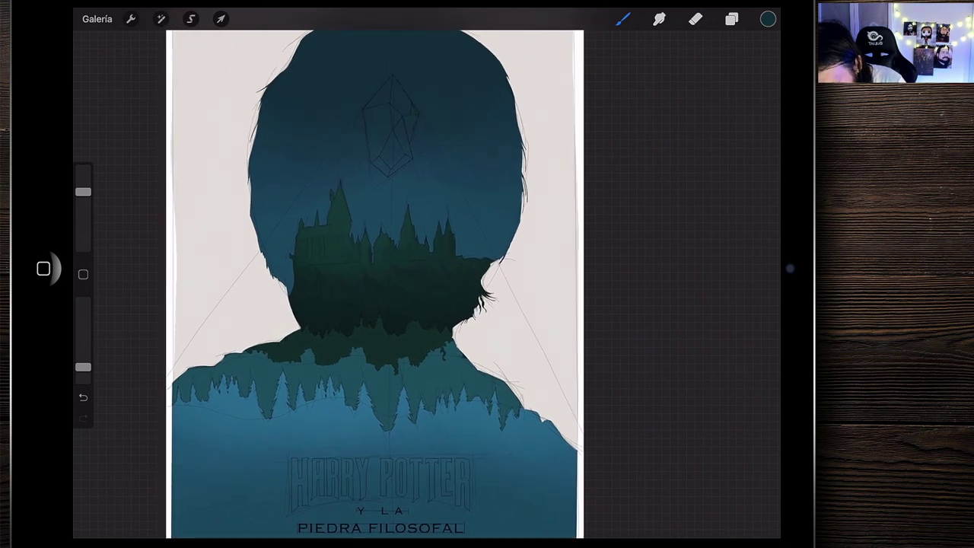
pyautogui.scroll(-2, 373, 282)
pyautogui.scroll(-1, 373, 278)
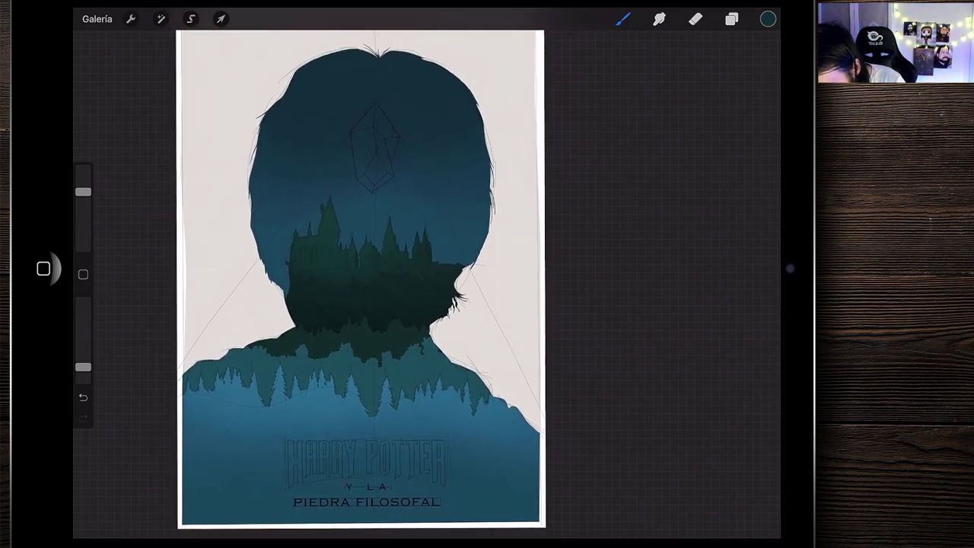
pyautogui.scroll(1, 361, 282)
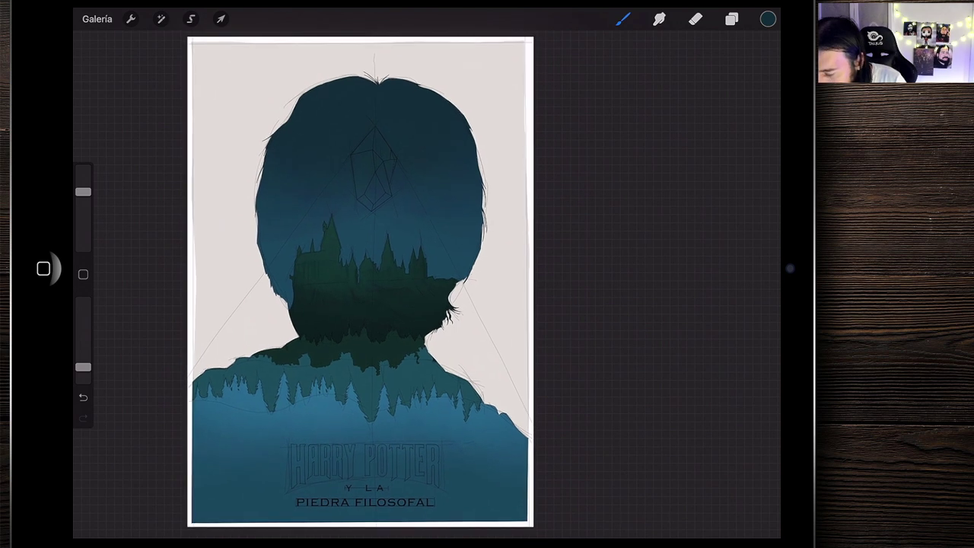
pyautogui.click(732, 19)
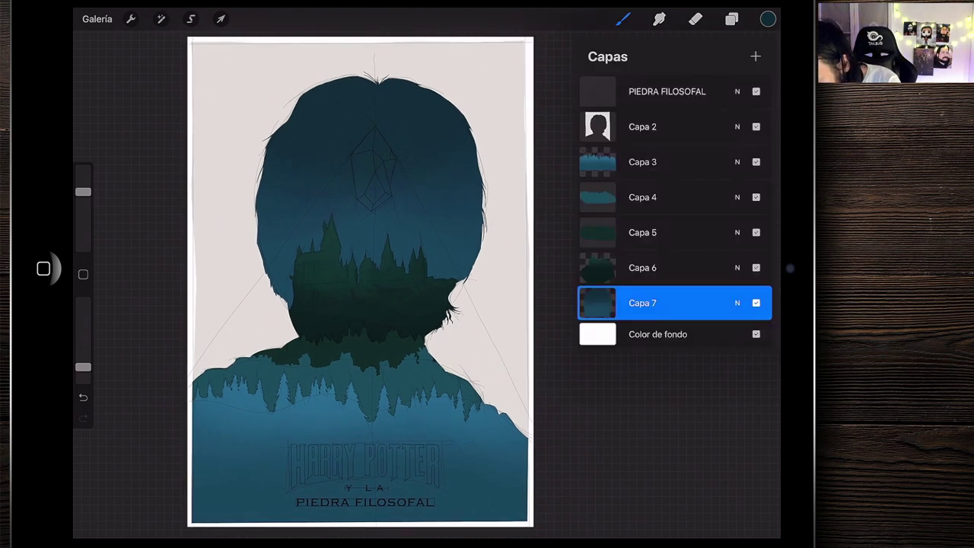
pyautogui.click(732, 19)
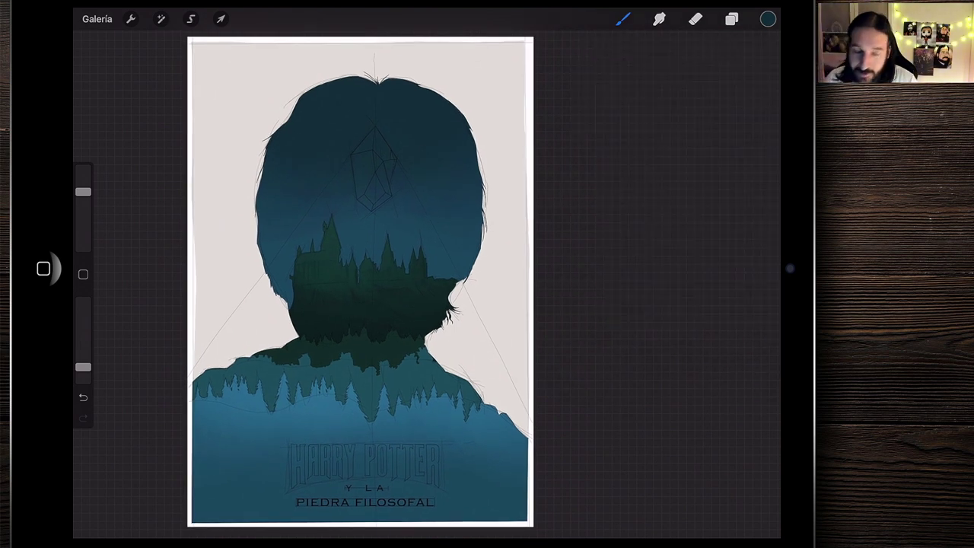
# Sample the poster's light off-white background with the eyedropper and zoom out to the full poster
pyautogui.scroll(3, 365, 471)
pyautogui.scroll(2, 365, 472)
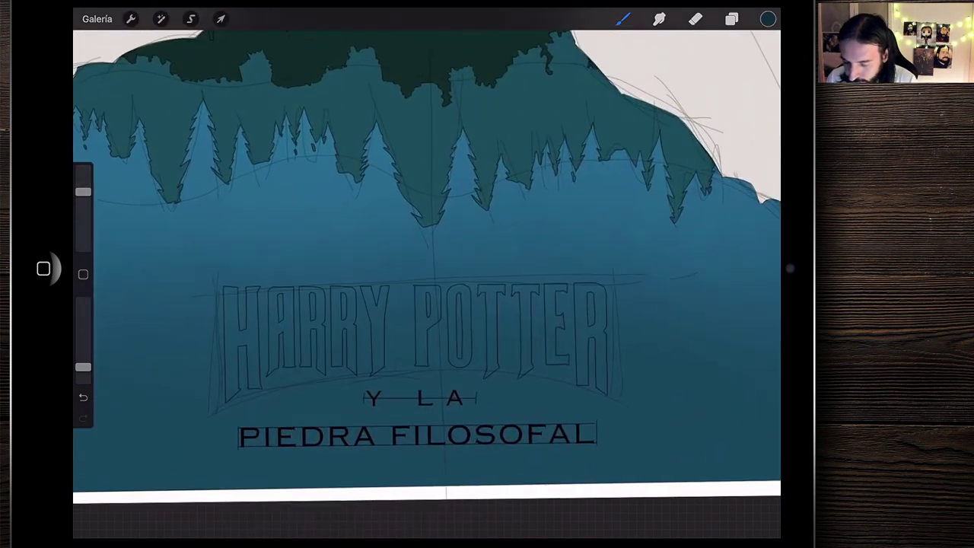
pyautogui.scroll(1, 366, 472)
pyautogui.scroll(1, 365, 472)
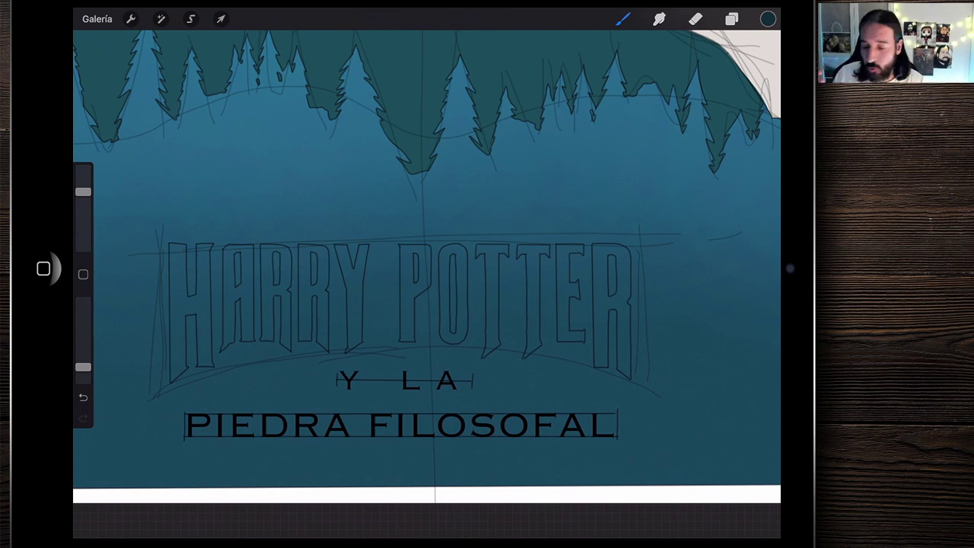
pyautogui.scroll(-3, 426, 266)
pyautogui.scroll(5, 426, 266)
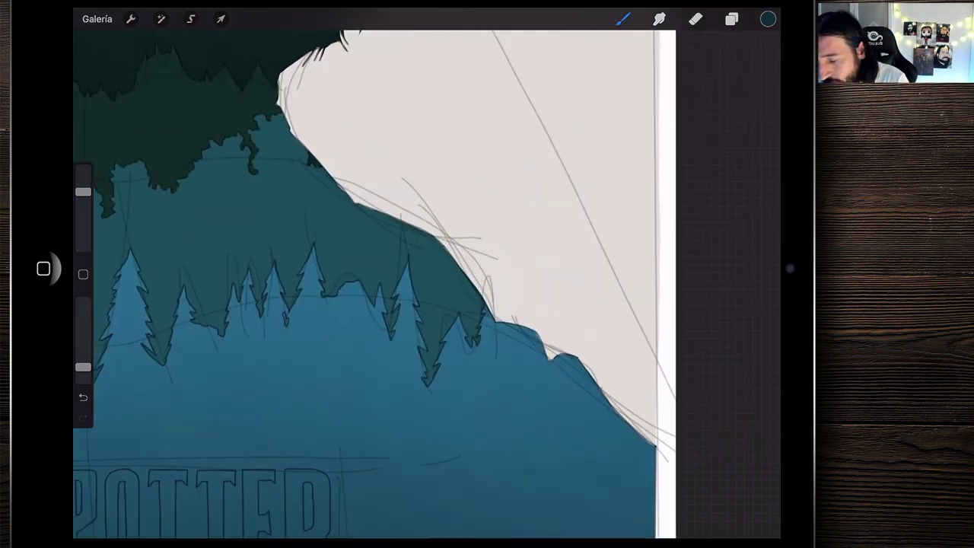
pyautogui.click(471, 127)
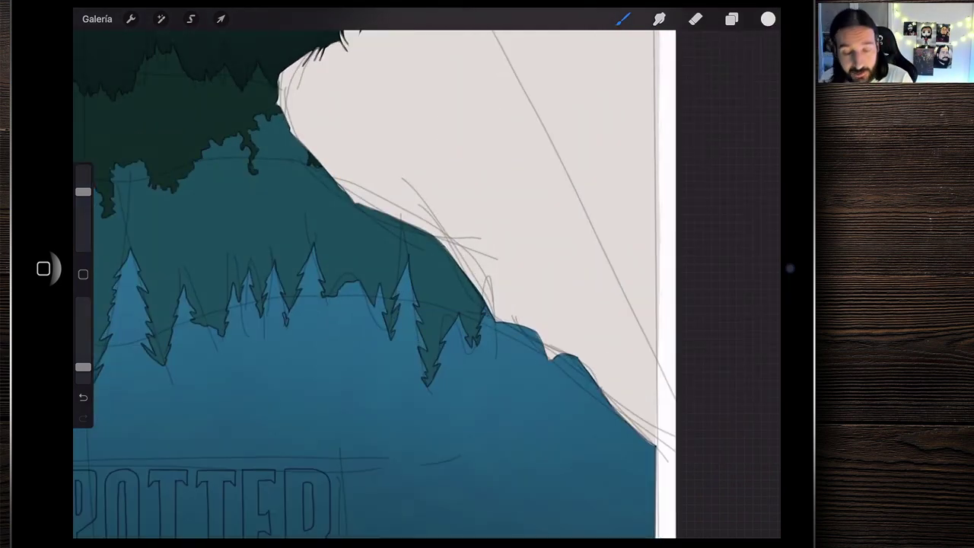
pyautogui.scroll(-3, 426, 266)
pyautogui.scroll(4, 426, 266)
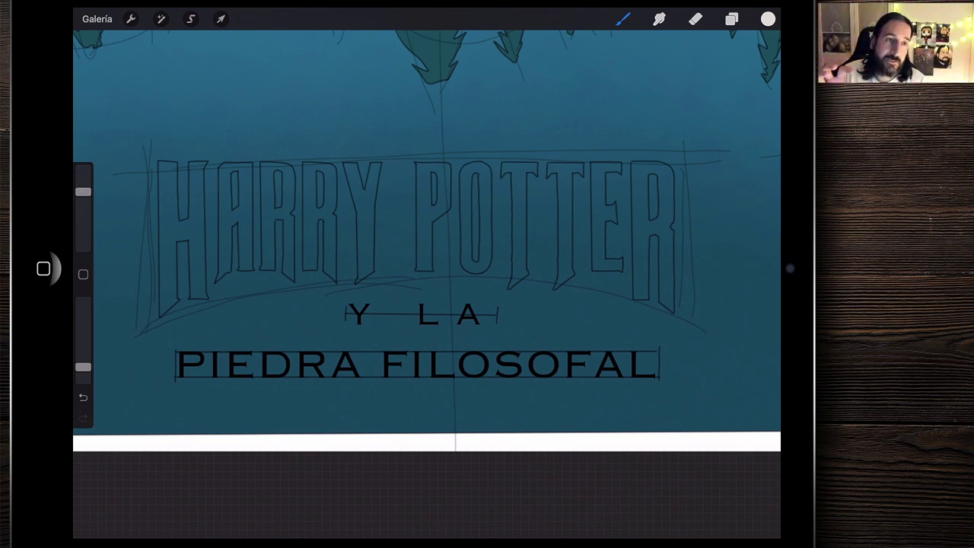
pyautogui.scroll(-5, 426, 229)
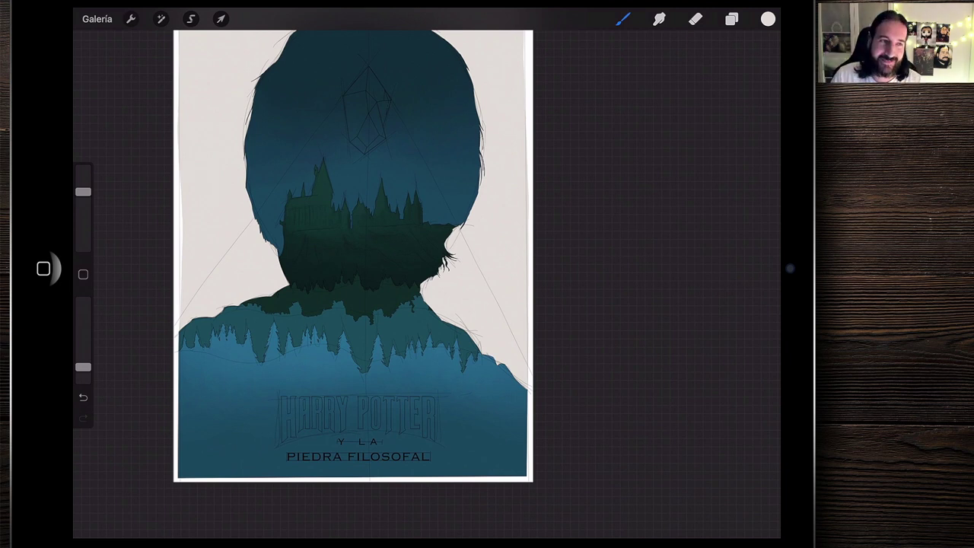
pyautogui.scroll(3, 426, 274)
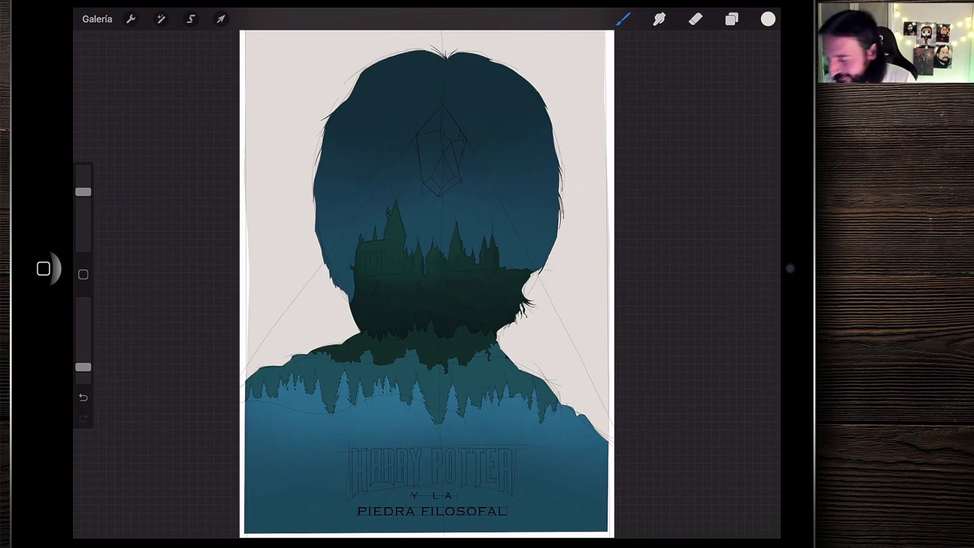
pyautogui.scroll(3, 426, 304)
pyautogui.click(731, 19)
# Make PIEDRA FILOSOFAL the reference layer and select Capa 8 for the lettering
pyautogui.scroll(2, 426, 304)
pyautogui.click(666, 91)
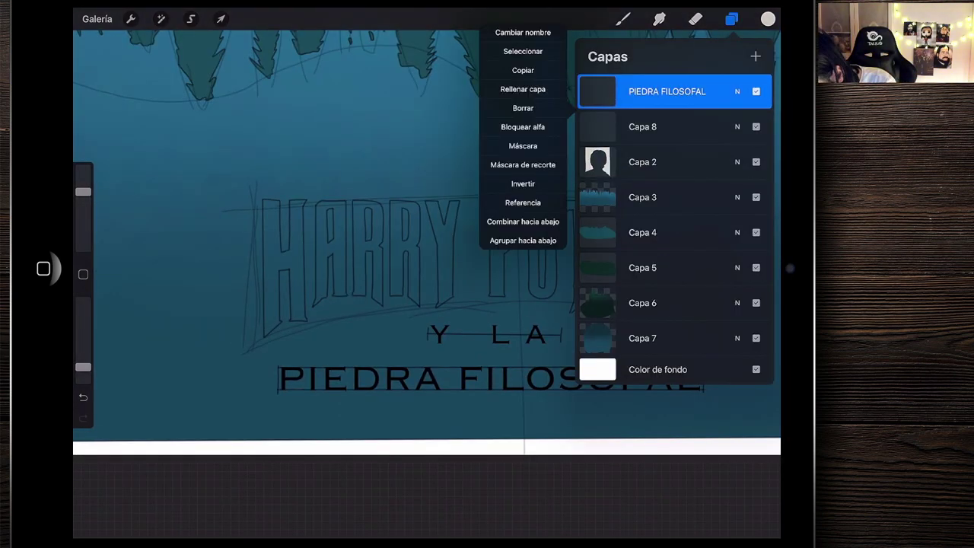
pyautogui.click(732, 19)
pyautogui.click(622, 19)
pyautogui.scroll(5, 426, 274)
# Outline the H and the following title letters with straight white lines on Capa 8
pyautogui.moveTo(166, 99); pyautogui.dragTo(461, 478)
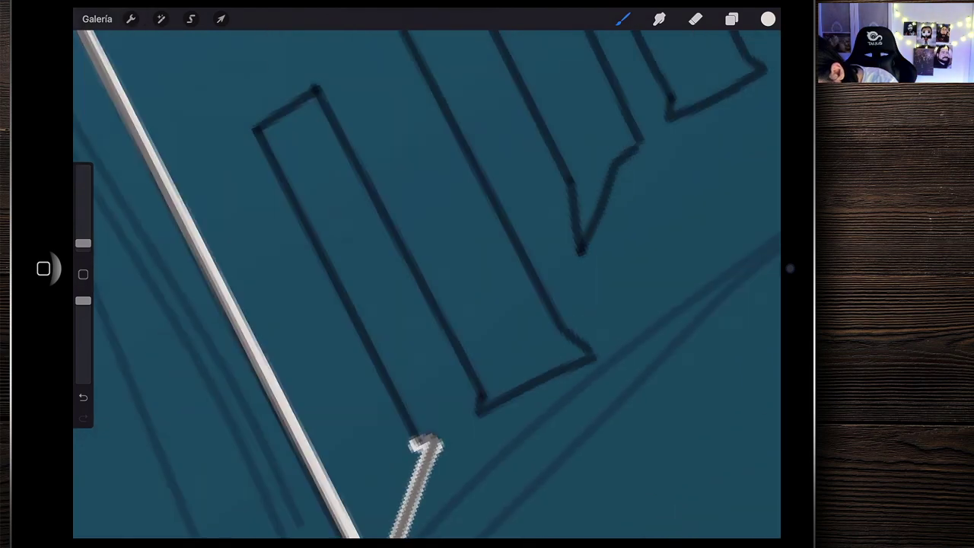
pyautogui.moveTo(413, 446); pyautogui.dragTo(246, 124)
pyautogui.moveTo(315, 87); pyautogui.dragTo(483, 391)
pyautogui.moveTo(471, 510); pyautogui.dragTo(297, 364)
pyautogui.moveTo(340, 329); pyautogui.dragTo(533, 472)
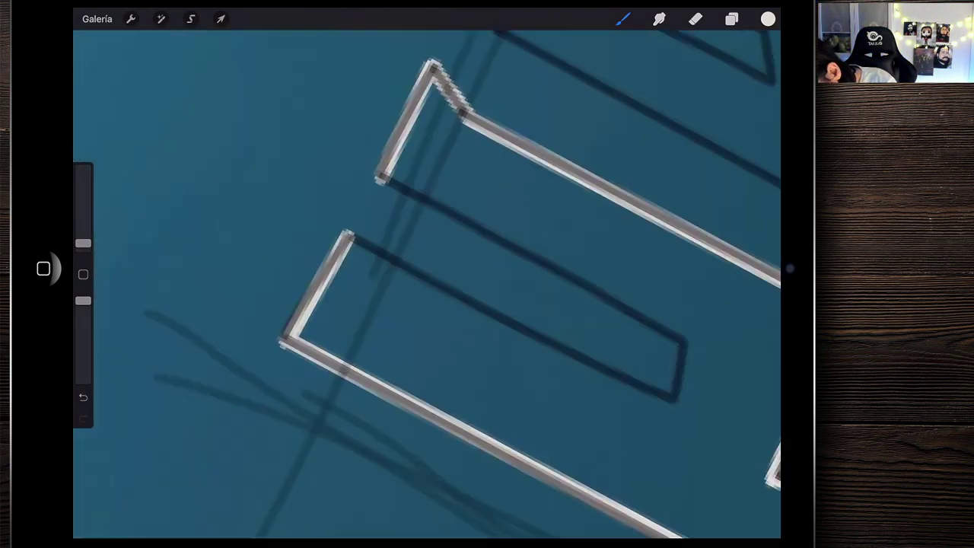
pyautogui.scroll(-3, 370, 274)
pyautogui.scroll(3, 370, 274)
# ColorDrop solid white into the H and Y letter outlines
pyautogui.click(731, 19)
pyautogui.moveTo(768, 19); pyautogui.dragTo(320, 305)
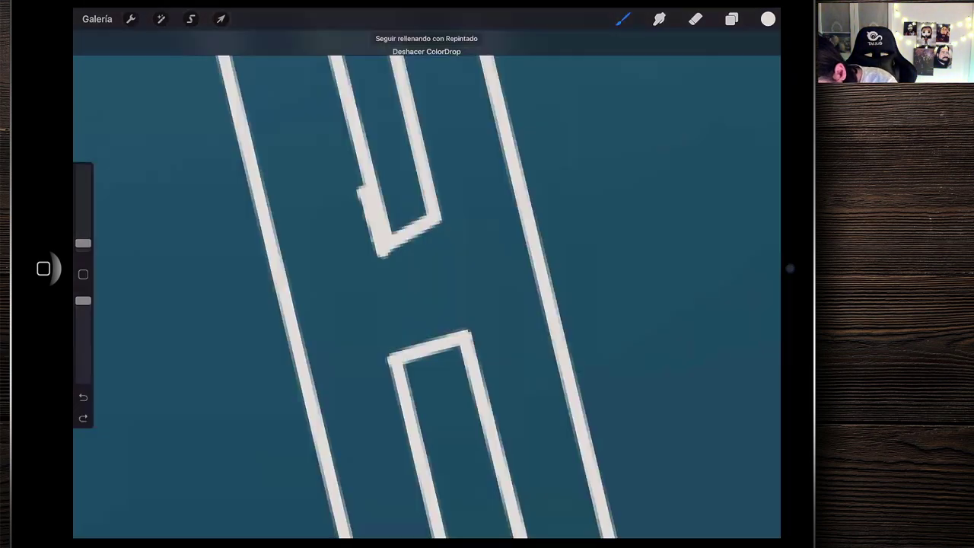
pyautogui.scroll(-3, 426, 274)
pyautogui.moveTo(768, 19); pyautogui.dragTo(463, 282)
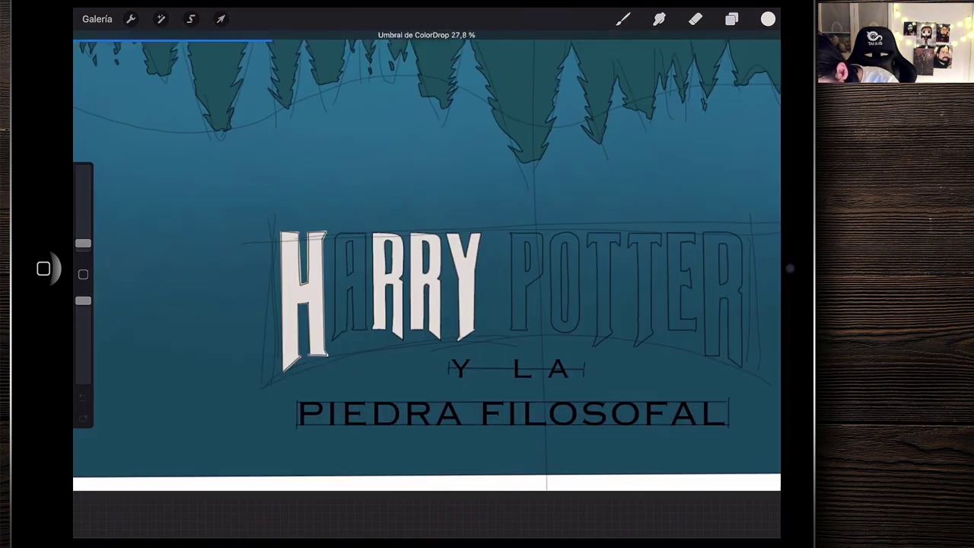
pyautogui.scroll(5, 427, 274)
# Reselect Capa 8 and ColorDrop solid white into the A outline
pyautogui.click(731, 19)
pyautogui.click(674, 126)
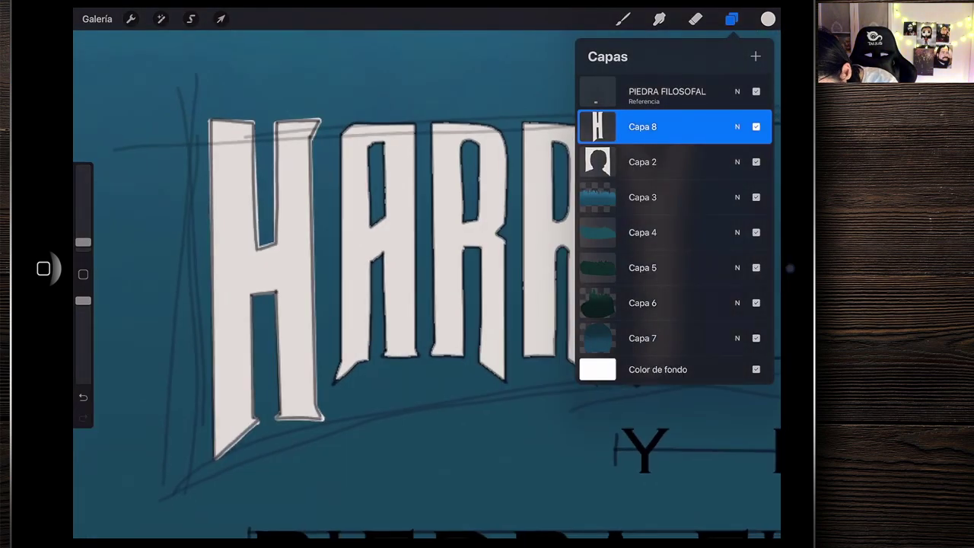
pyautogui.scroll(-3, 426, 274)
pyautogui.moveTo(768, 20); pyautogui.dragTo(380, 239)
pyautogui.scroll(5, 426, 274)
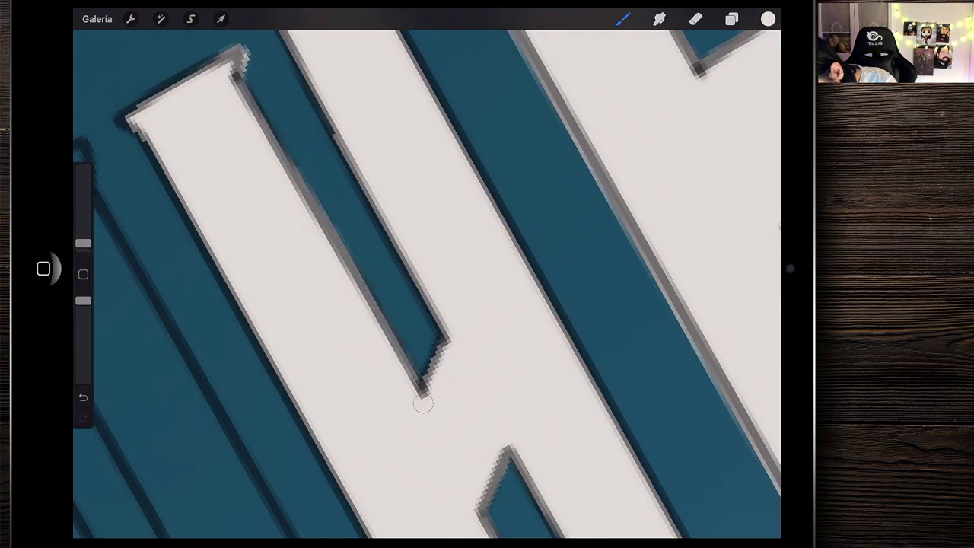
pyautogui.scroll(-3, 427, 274)
pyautogui.click(731, 19)
pyautogui.click(695, 19)
pyautogui.scroll(5, 426, 274)
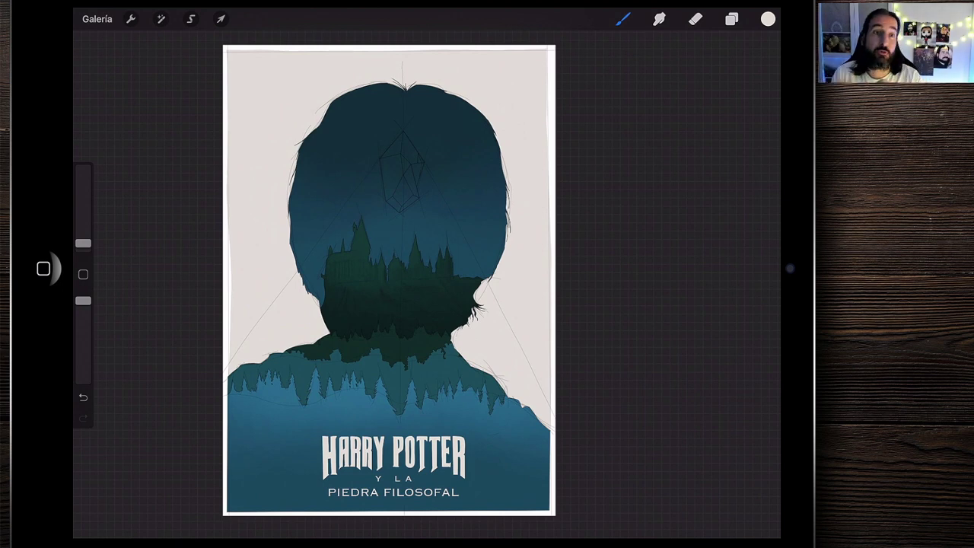
# Add a new layer, Capa 9, and drag it between Capa 2 and Capa 3
pyautogui.scroll(2, 424, 137)
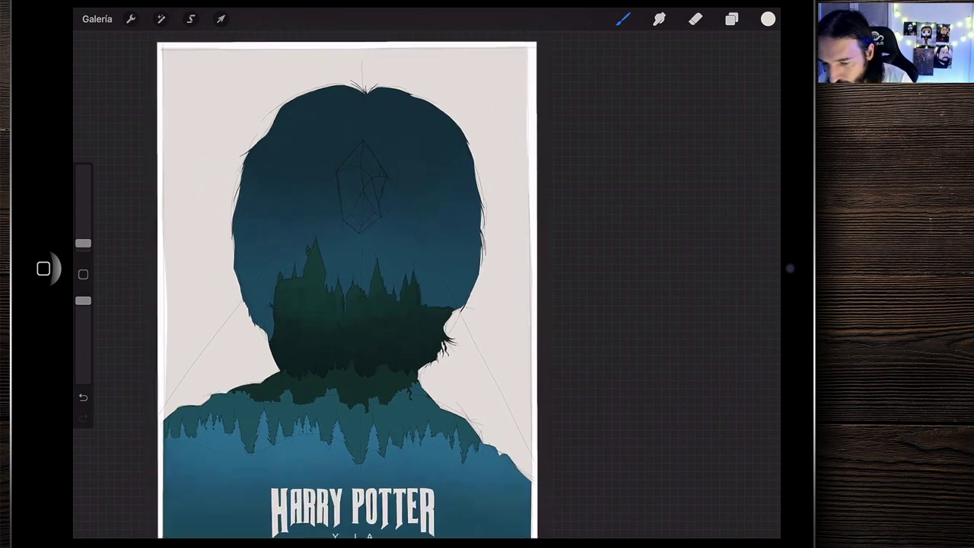
pyautogui.scroll(2, 424, 137)
pyautogui.scroll(2, 424, 137)
pyautogui.scroll(1, 424, 137)
pyautogui.scroll(1, 427, 274)
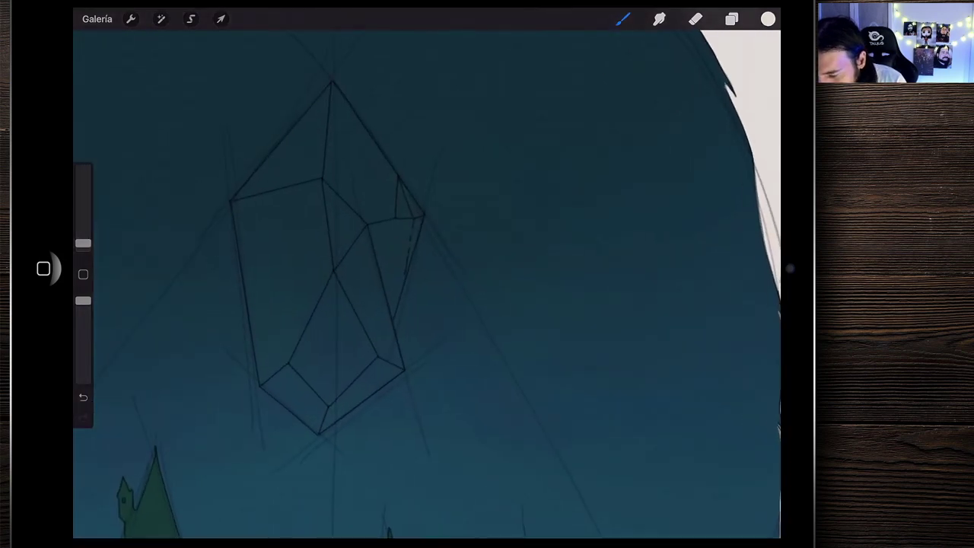
pyautogui.scroll(-1, 426, 274)
pyautogui.hscroll(2, 426, 274)
pyautogui.click(732, 19)
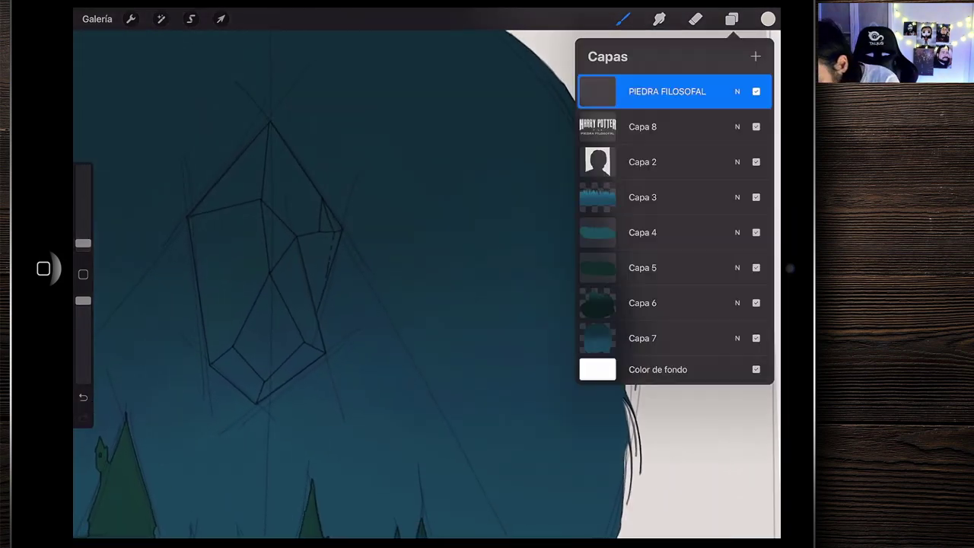
pyautogui.click(756, 57)
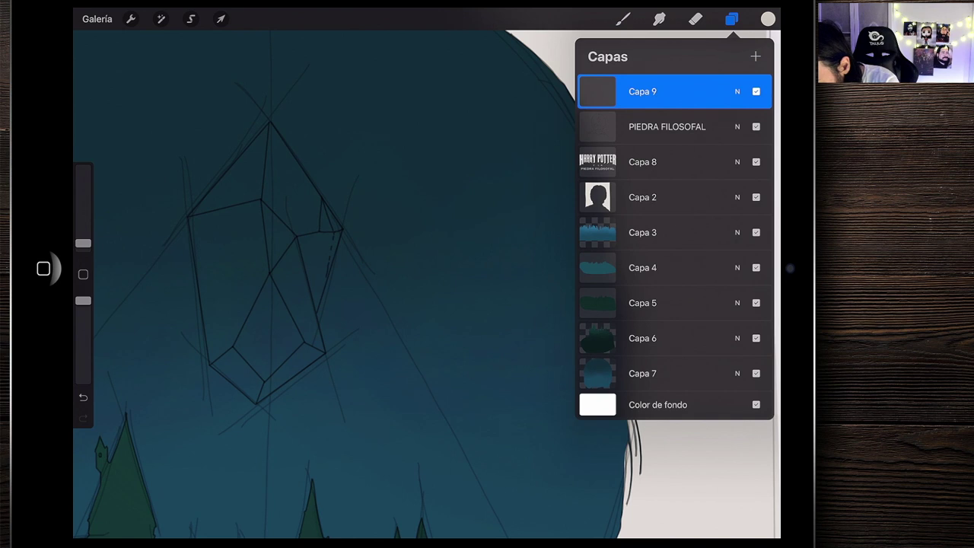
pyautogui.moveTo(662, 91); pyautogui.dragTo(653, 194)
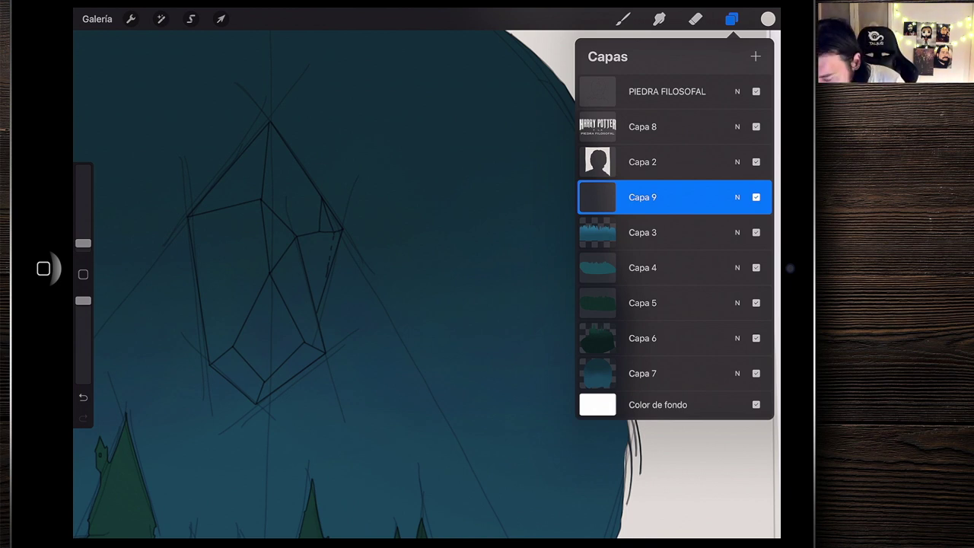
pyautogui.scroll(2, 305, 289)
pyautogui.scroll(2, 319, 289)
pyautogui.scroll(2, 343, 289)
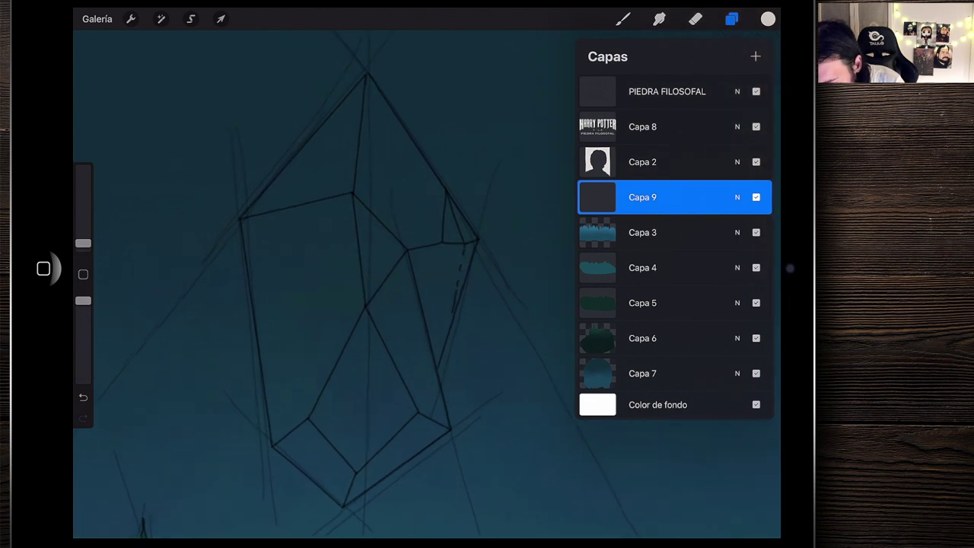
pyautogui.scroll(1, 357, 296)
pyautogui.scroll(1, 357, 297)
pyautogui.scroll(1, 357, 297)
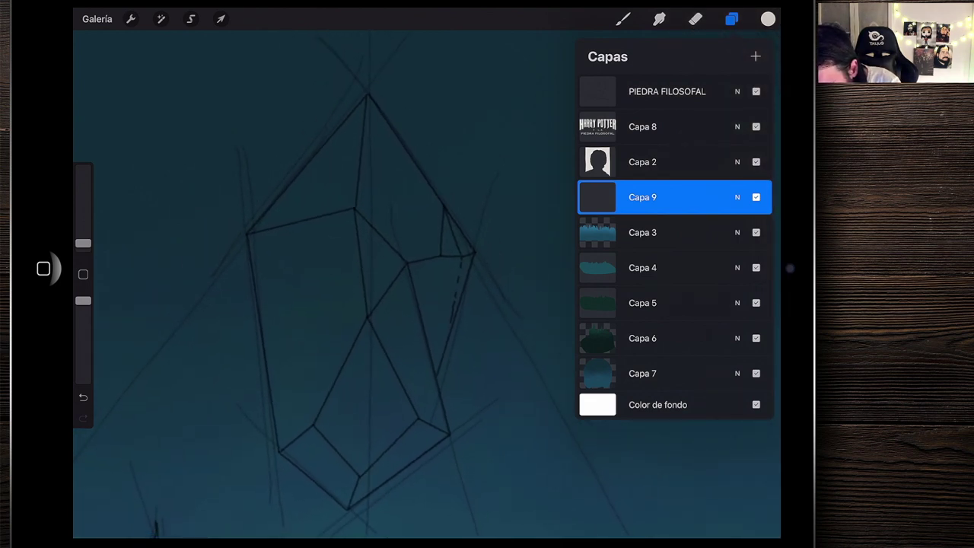
pyautogui.scroll(-1, 358, 297)
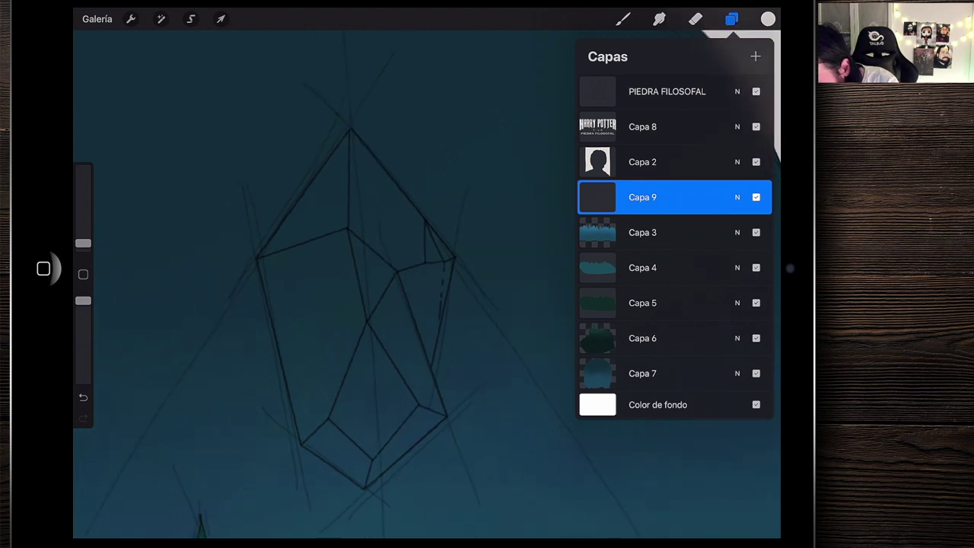
pyautogui.scroll(-1, 358, 297)
pyautogui.scroll(-1, 358, 297)
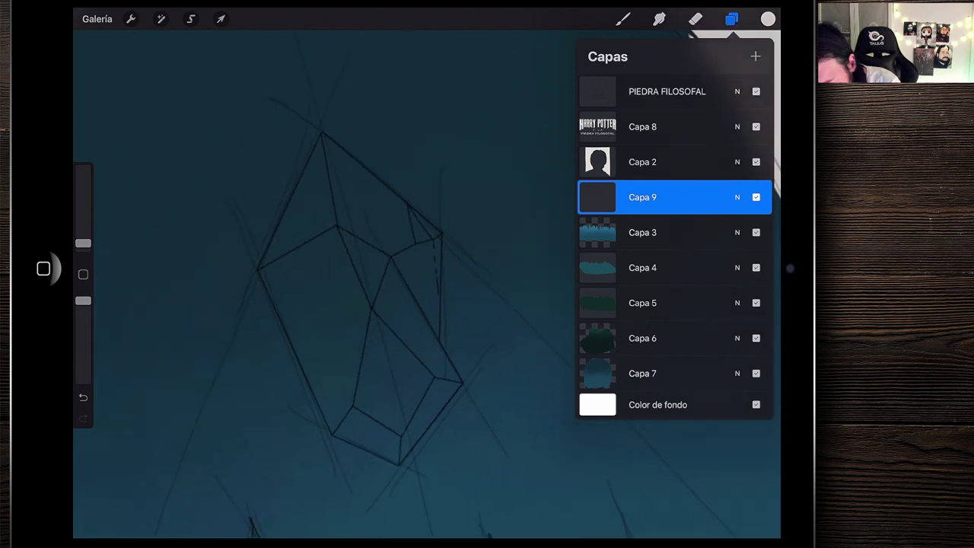
# Draw a Forma libre (freehand) selection around the crystal's outline
pyautogui.click(191, 19)
pyautogui.scroll(1, 427, 274)
pyautogui.scroll(1, 426, 274)
pyautogui.scroll(1, 426, 274)
pyautogui.scroll(2, 426, 274)
pyautogui.scroll(2, 426, 274)
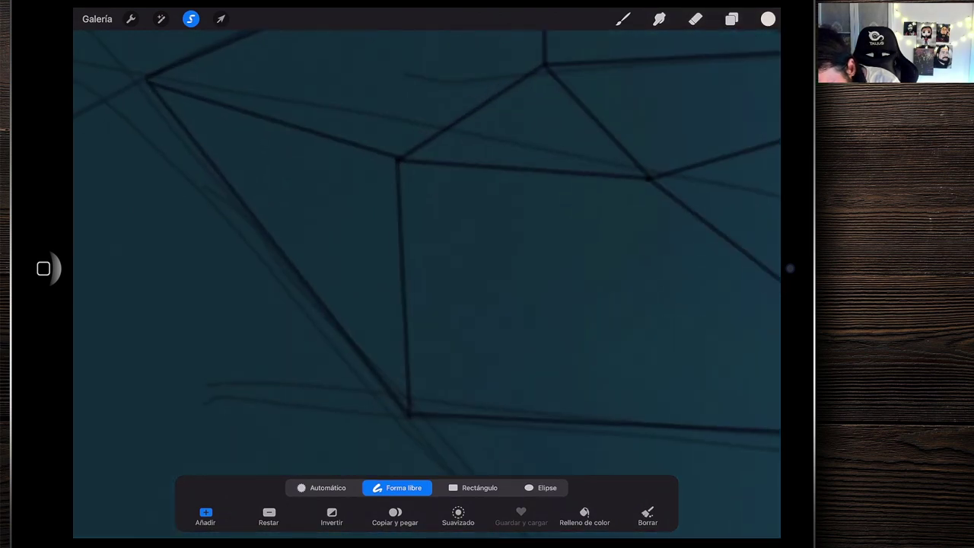
pyautogui.scroll(-1, 426, 274)
pyautogui.scroll(3, 426, 274)
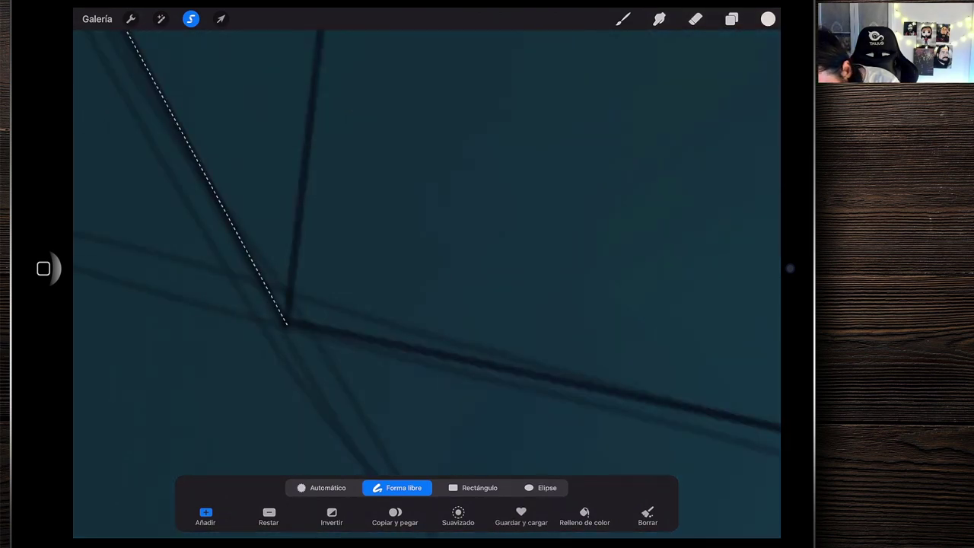
pyautogui.scroll(-2, 426, 274)
pyautogui.scroll(1, 426, 274)
pyautogui.scroll(1, 426, 274)
pyautogui.scroll(2, 426, 274)
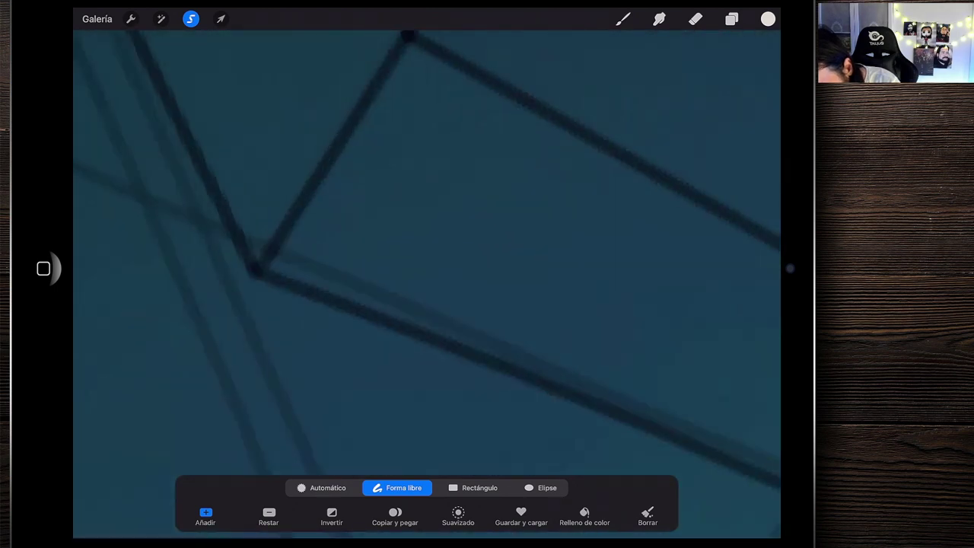
pyautogui.scroll(-2, 426, 274)
pyautogui.scroll(1, 426, 274)
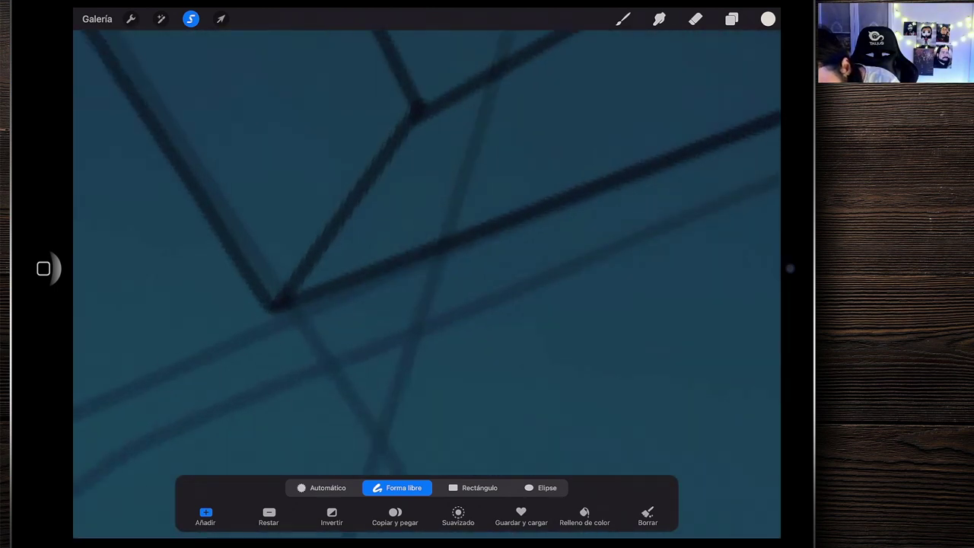
pyautogui.scroll(2, 426, 274)
pyautogui.scroll(-2, 426, 274)
pyautogui.scroll(3, 427, 274)
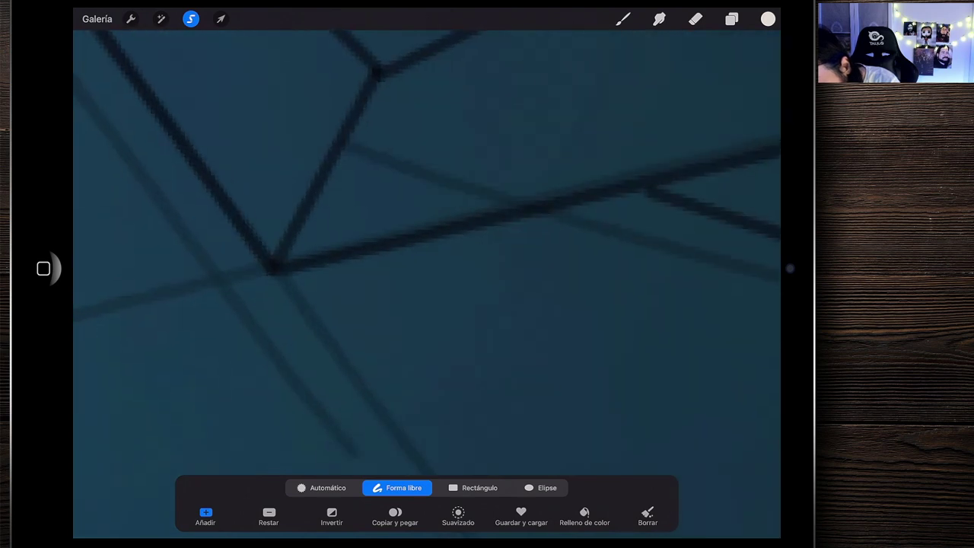
pyautogui.scroll(-2, 427, 274)
pyautogui.scroll(2, 427, 274)
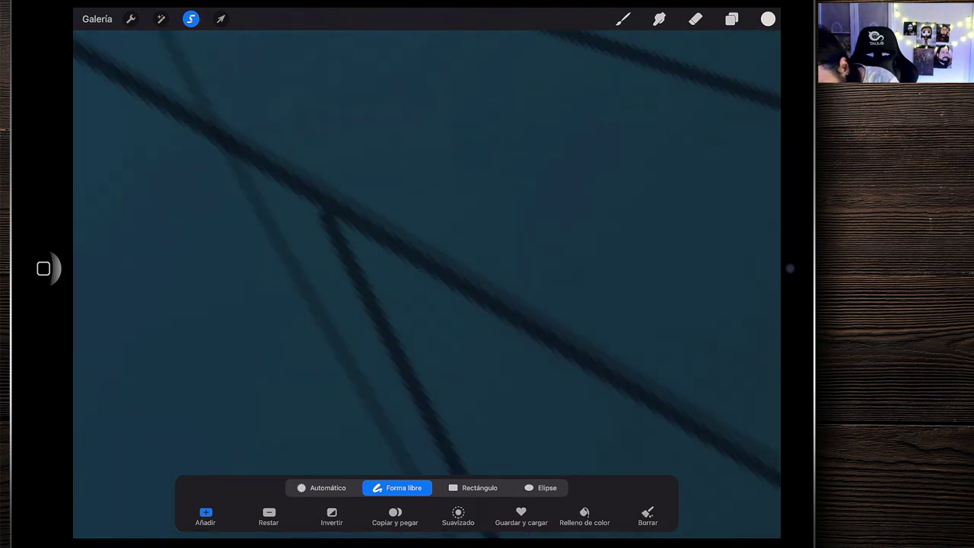
pyautogui.scroll(-2, 426, 274)
pyautogui.scroll(2, 426, 274)
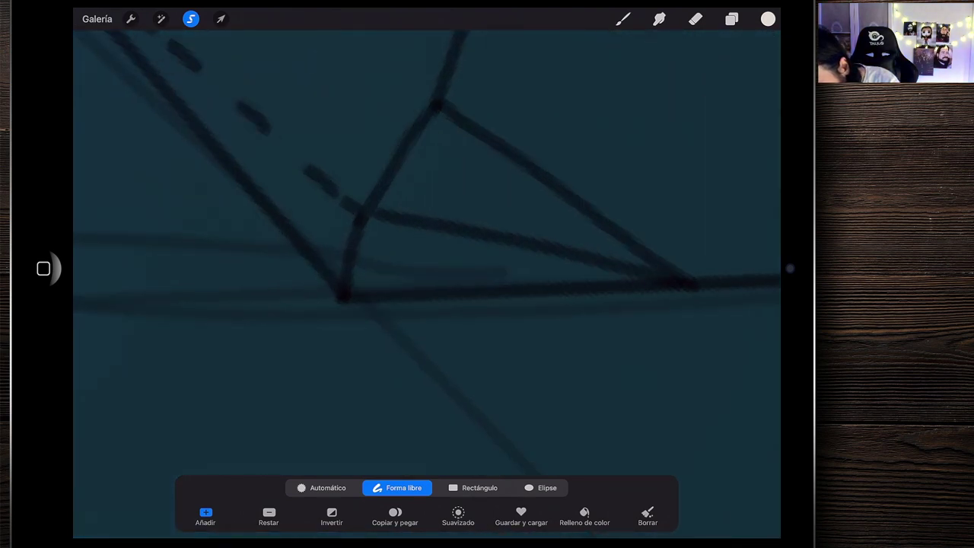
pyautogui.scroll(-2, 426, 274)
pyautogui.scroll(2, 426, 274)
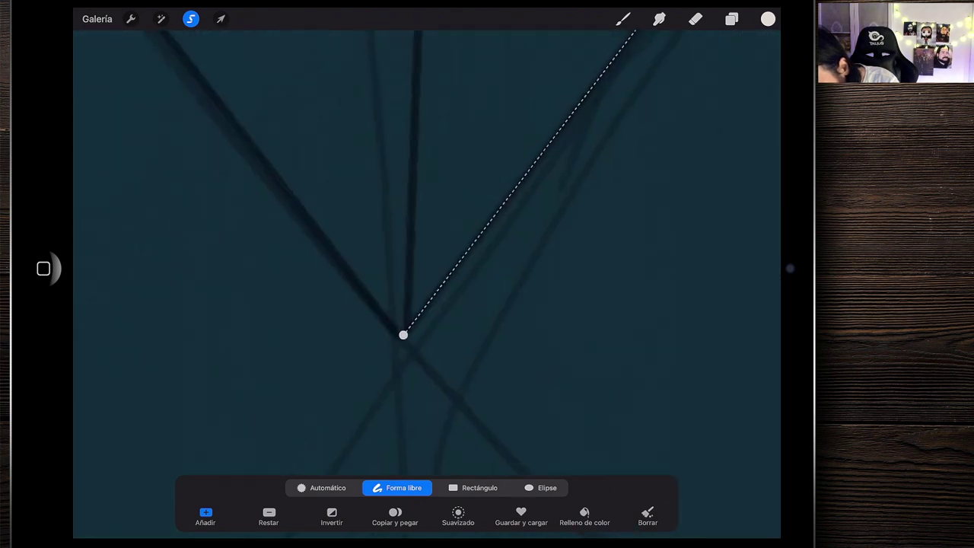
pyautogui.scroll(-2, 426, 274)
# Set the current colour to dark burgundy #2d0a10
pyautogui.scroll(2, 427, 274)
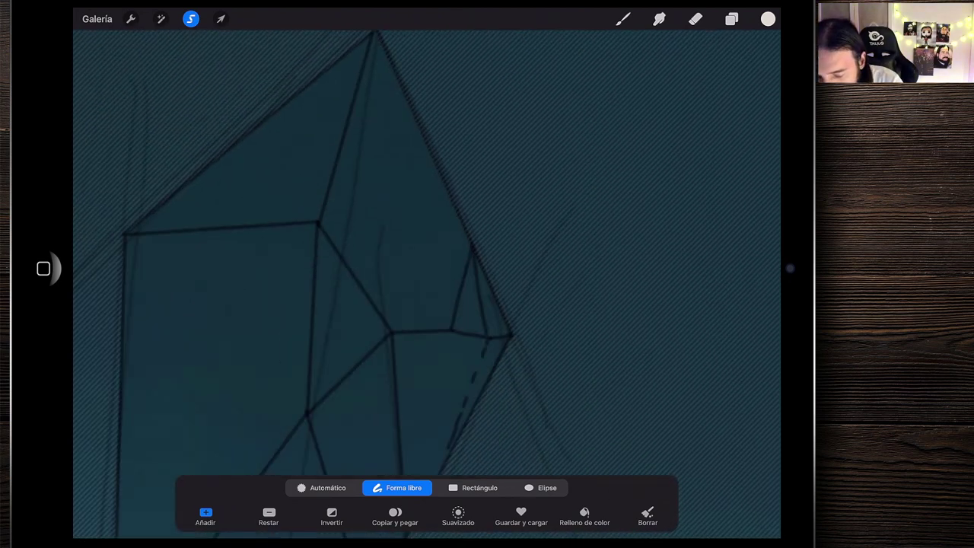
pyautogui.scroll(-2, 426, 274)
pyautogui.scroll(2, 426, 274)
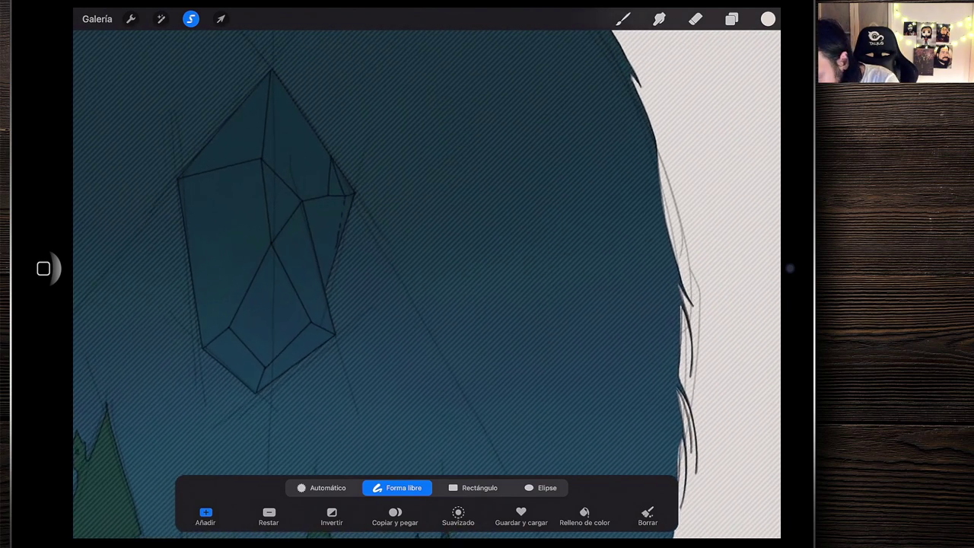
pyautogui.click(768, 19)
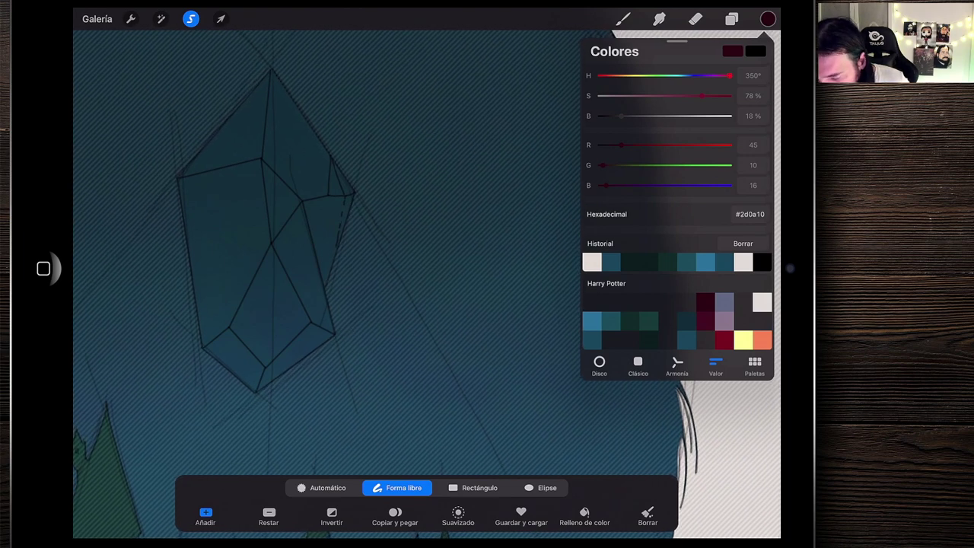
pyautogui.click(768, 19)
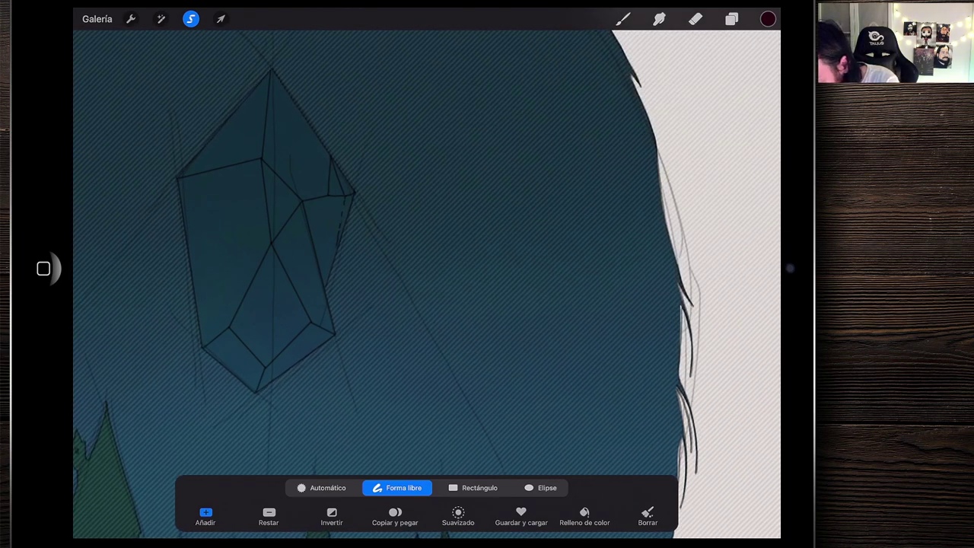
# ColorDrop dark red #2d0a10 into the crystal selection on Capa 9, deselect, and show the layers list
pyautogui.moveTo(768, 19); pyautogui.dragTo(263, 228)
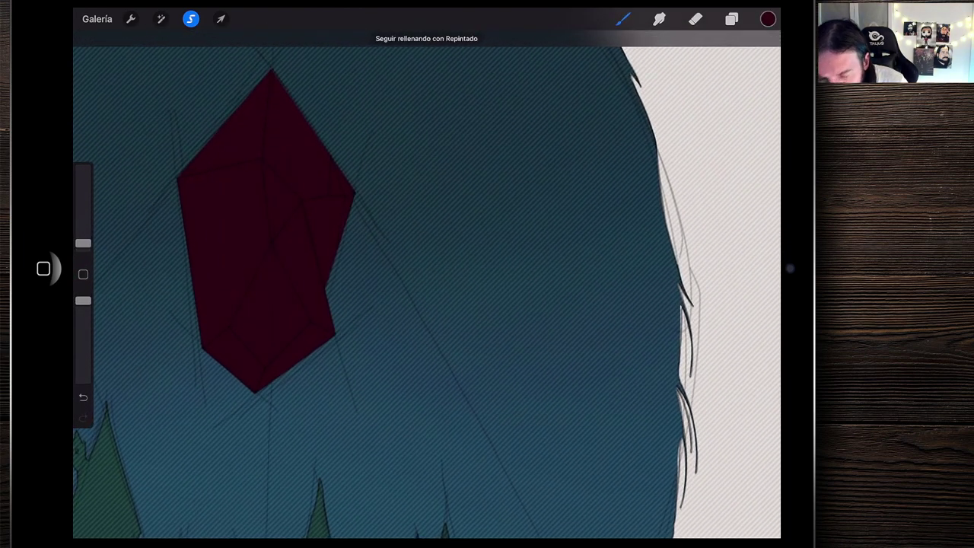
pyautogui.click(221, 19)
pyautogui.click(221, 19)
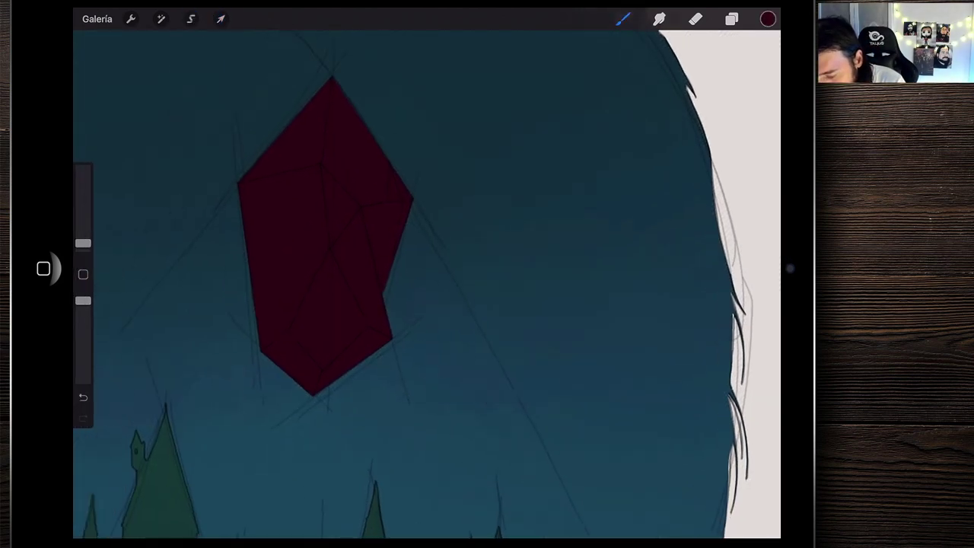
pyautogui.scroll(-5, 426, 274)
pyautogui.scroll(4, 426, 274)
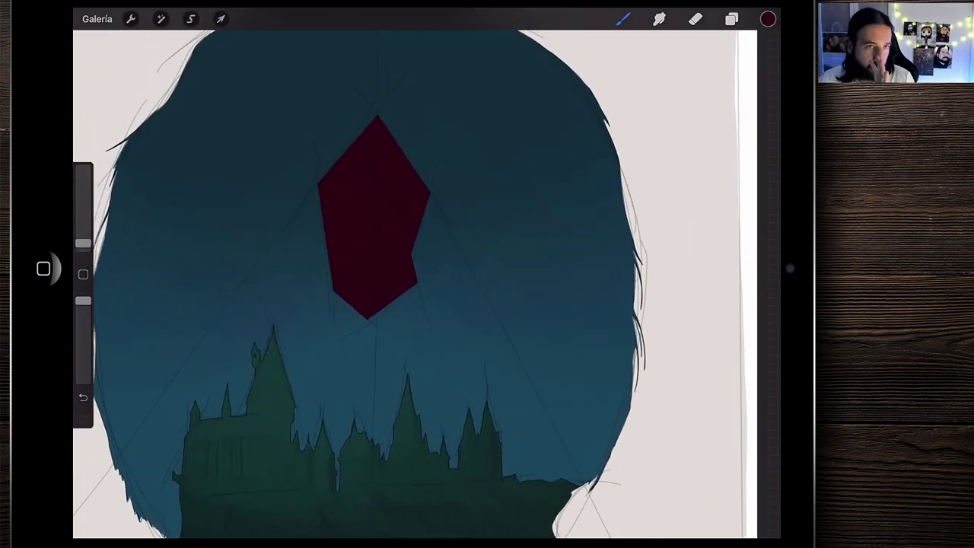
pyautogui.click(731, 19)
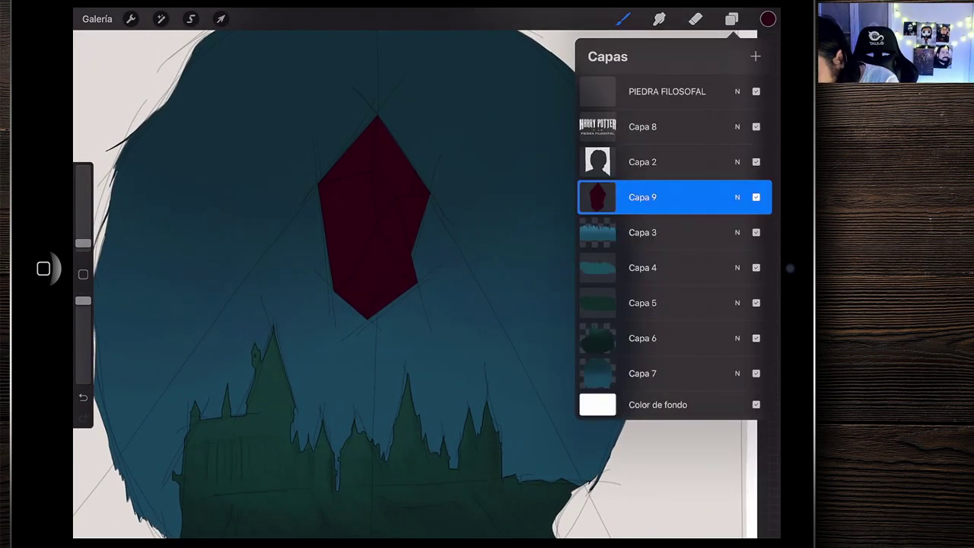
pyautogui.moveTo(693, 197); pyautogui.dragTo(674, 197)
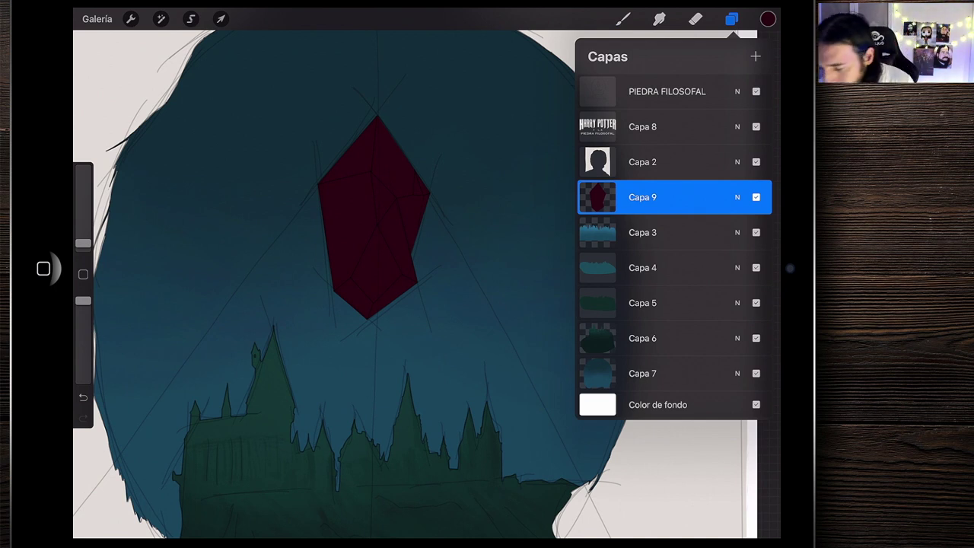
pyautogui.scroll(2, 373, 229)
pyautogui.scroll(2, 373, 229)
pyautogui.scroll(1, 373, 228)
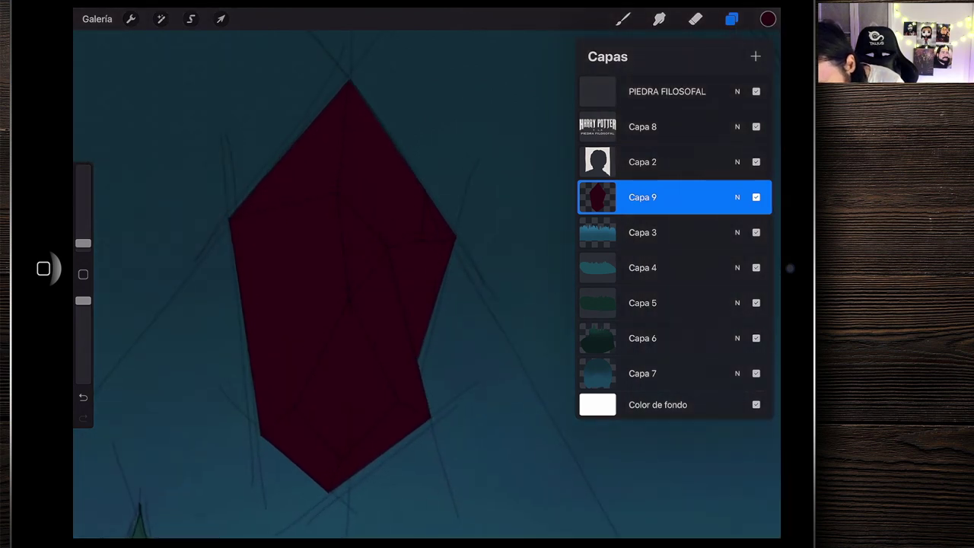
pyautogui.scroll(-1, 327, 289)
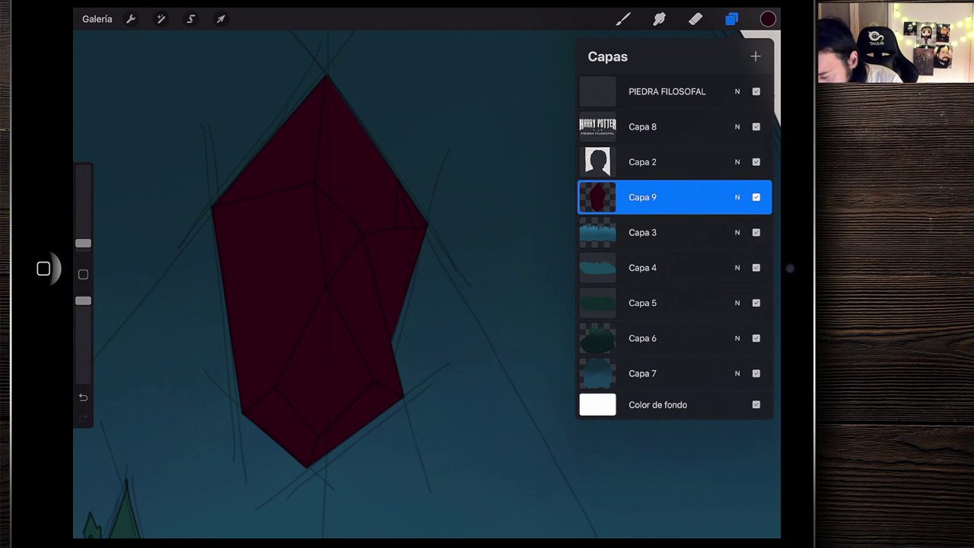
pyautogui.scroll(1, 304, 281)
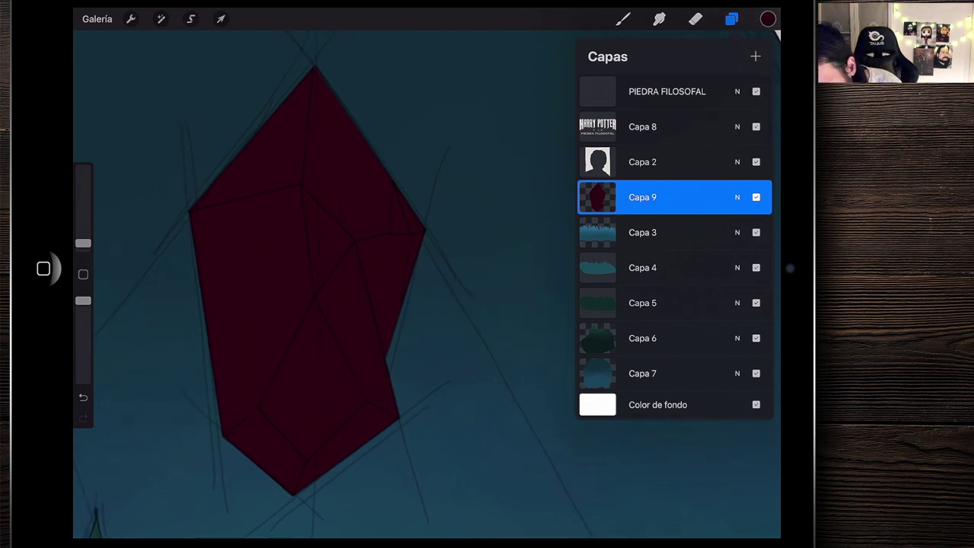
pyautogui.click(731, 19)
# Freehand-select the crystal's upper facet by tapping its three corner points along the sketch
pyautogui.scroll(5, 426, 282)
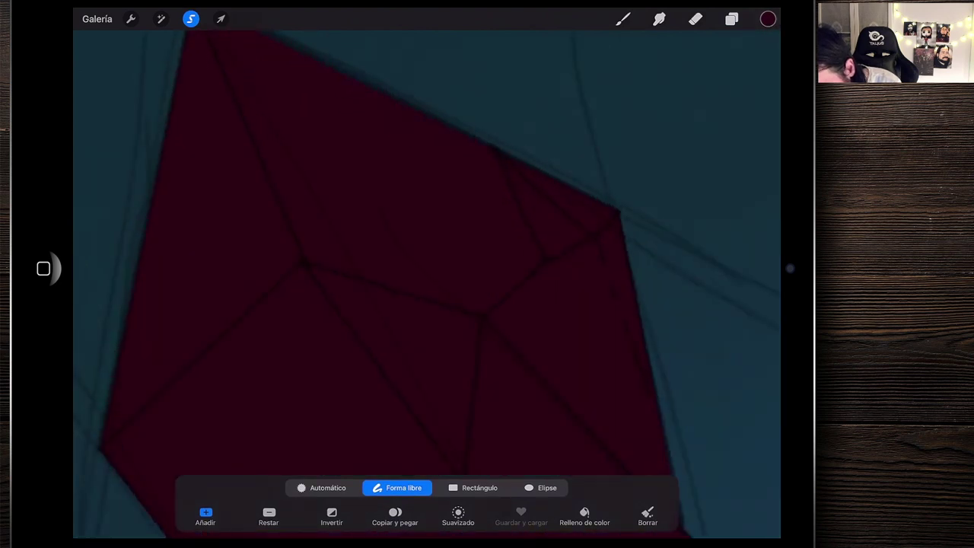
pyautogui.scroll(3, 426, 305)
pyautogui.scroll(-3, 426, 282)
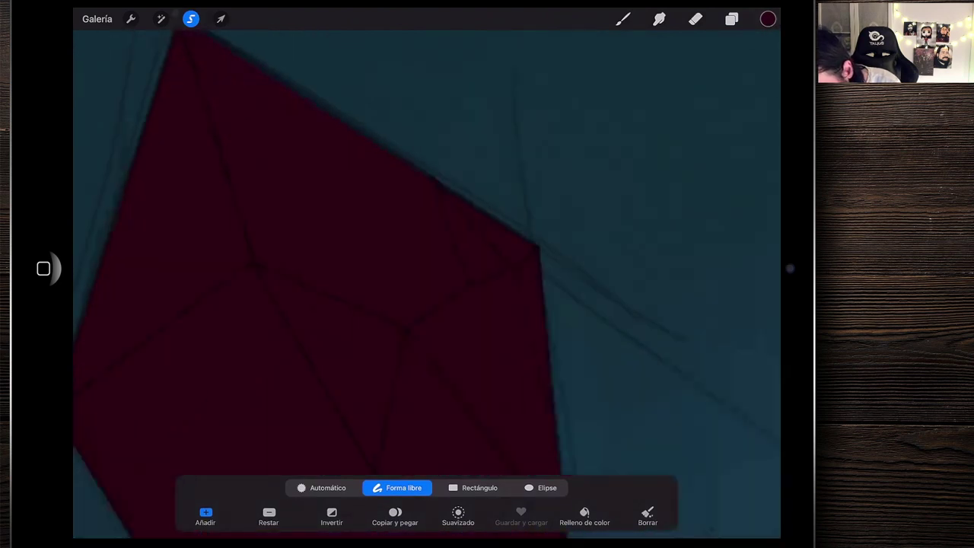
pyautogui.scroll(3, 426, 282)
pyautogui.click(164, 190)
pyautogui.scroll(3, 434, 375)
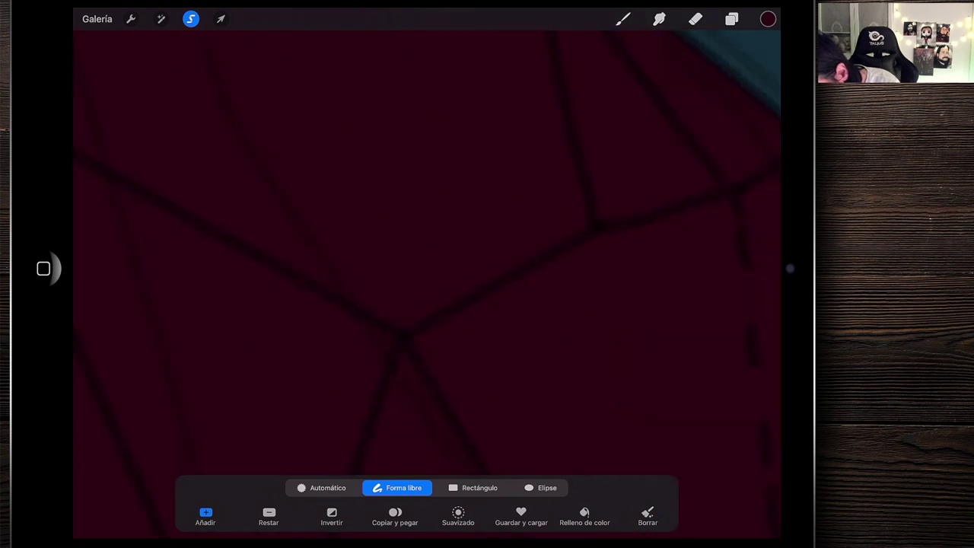
pyautogui.scroll(-3, 427, 281)
pyautogui.scroll(3, 426, 281)
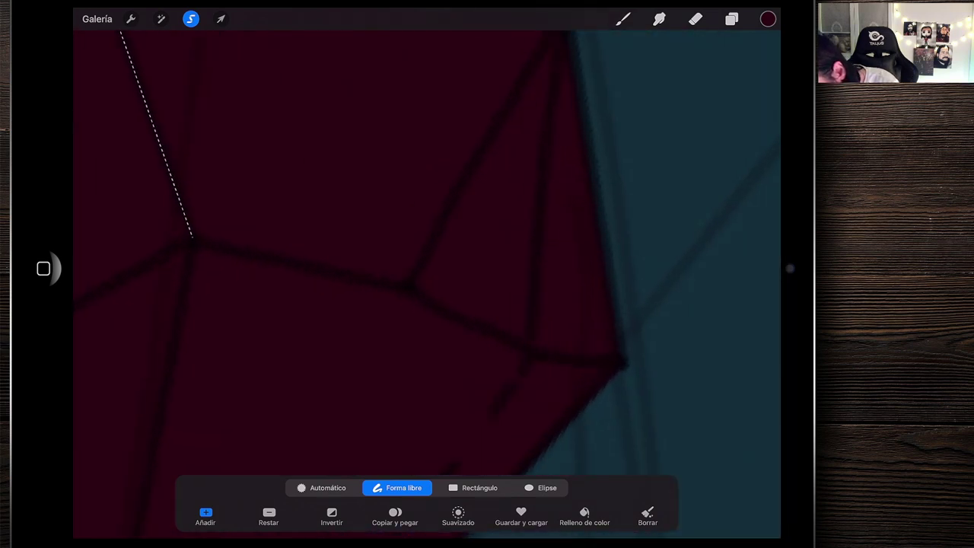
pyautogui.scroll(-2, 427, 282)
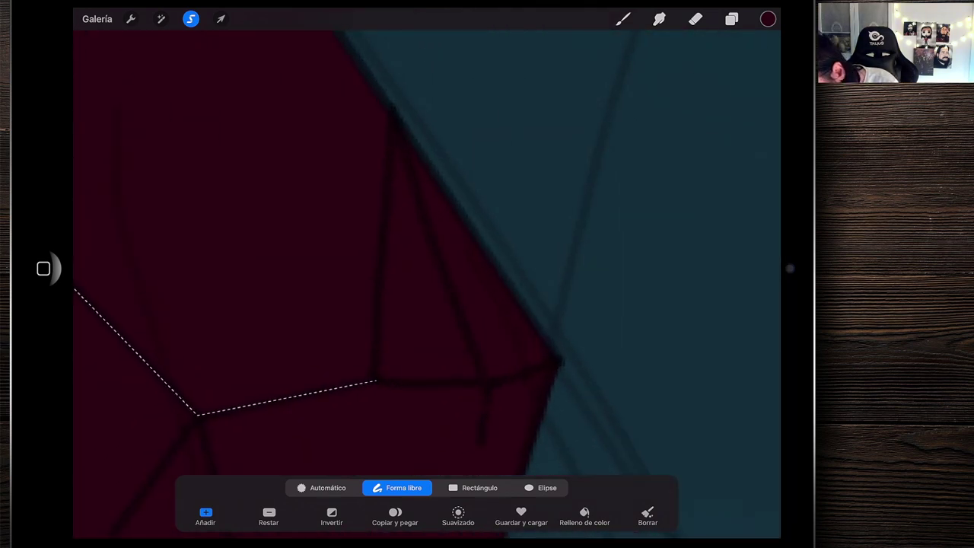
pyautogui.click(389, 134)
pyautogui.scroll(3, 426, 282)
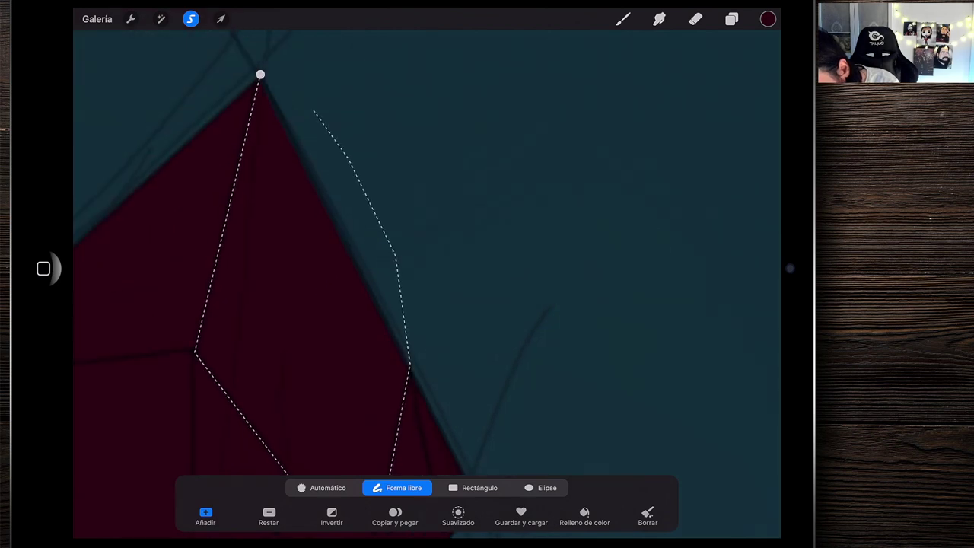
pyautogui.click(260, 75)
pyautogui.scroll(-5, 426, 282)
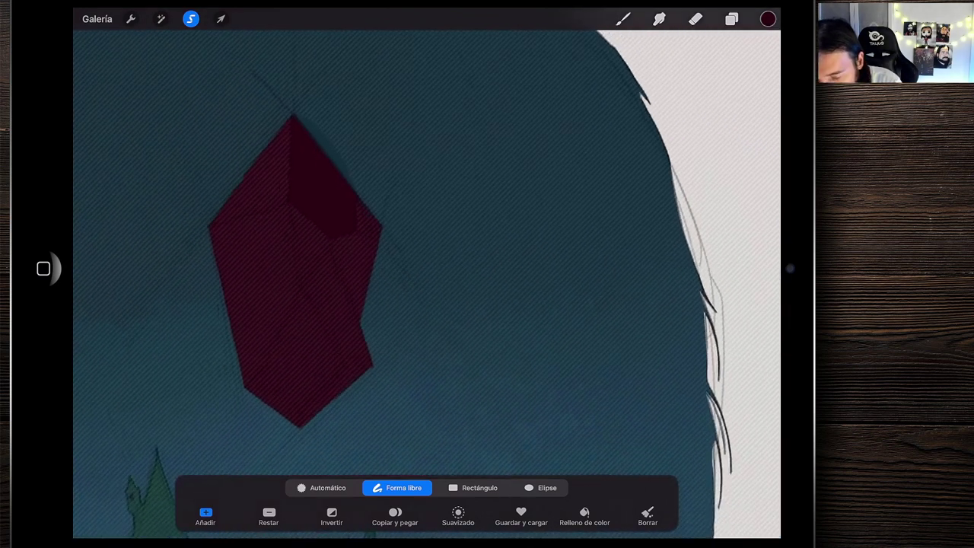
pyautogui.click(768, 19)
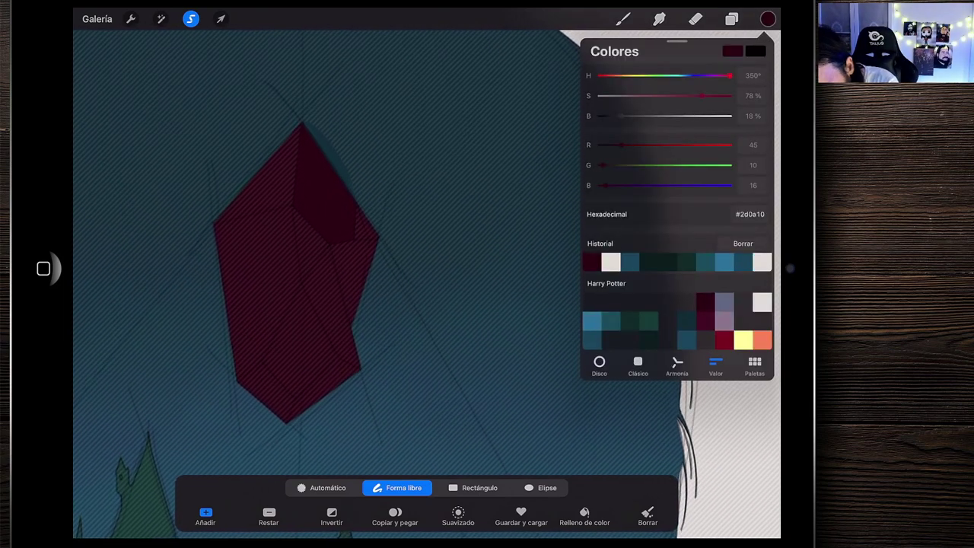
# Fill the upper facet with grey-blue #5e6a80 from the palette and release the selection
pyautogui.click(723, 302)
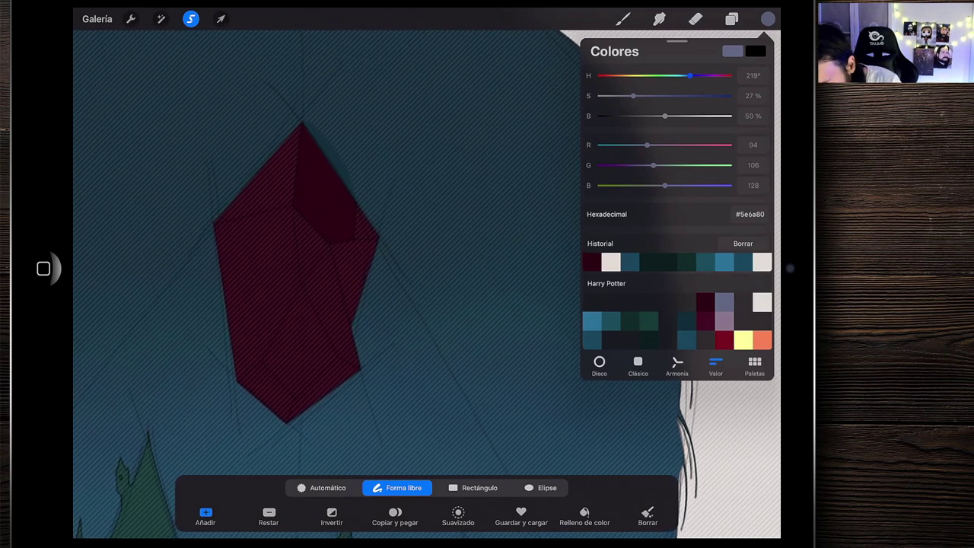
pyautogui.moveTo(767, 19); pyautogui.dragTo(607, 70)
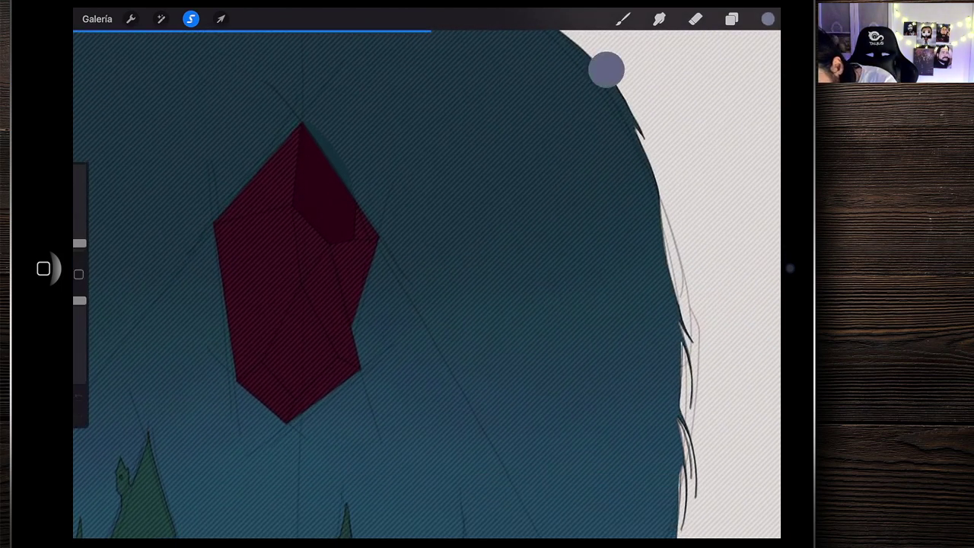
pyautogui.moveTo(320, 189); pyautogui.dragTo(321, 190)
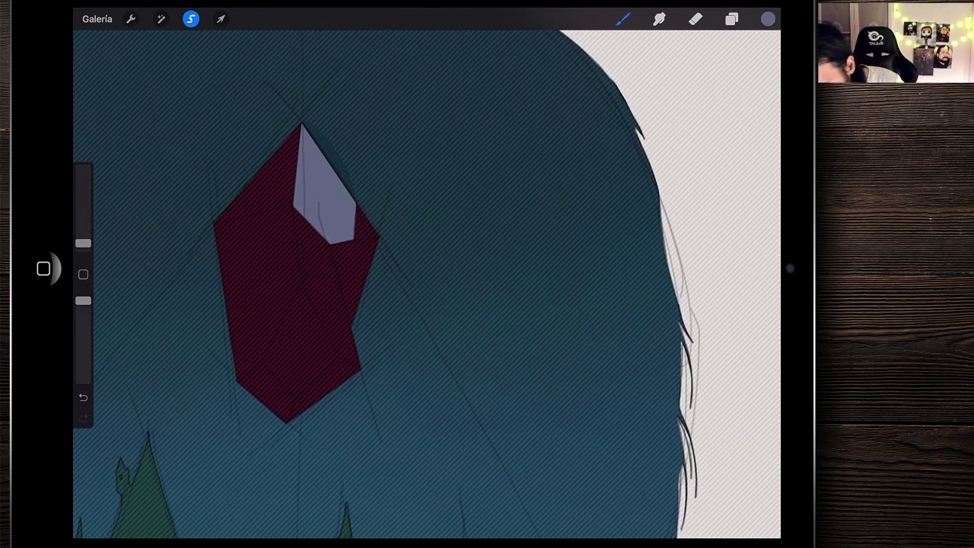
pyautogui.click(191, 19)
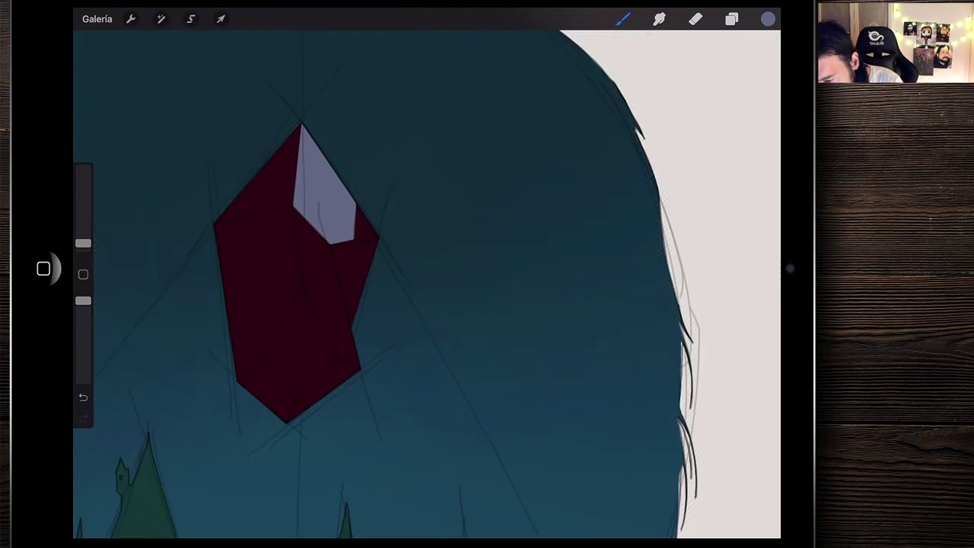
# Freehand-select the dark inner facet adjoining the top facet
pyautogui.scroll(3, 275, 255)
pyautogui.scroll(2, 275, 254)
pyautogui.scroll(1, 275, 254)
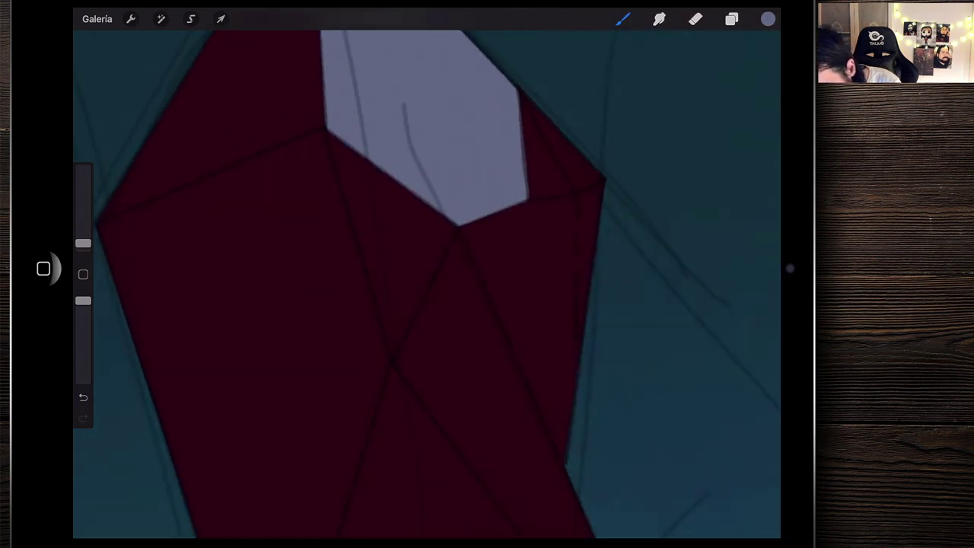
pyautogui.click(191, 19)
pyautogui.scroll(2, 457, 281)
pyautogui.scroll(2, 457, 281)
pyautogui.scroll(1, 457, 281)
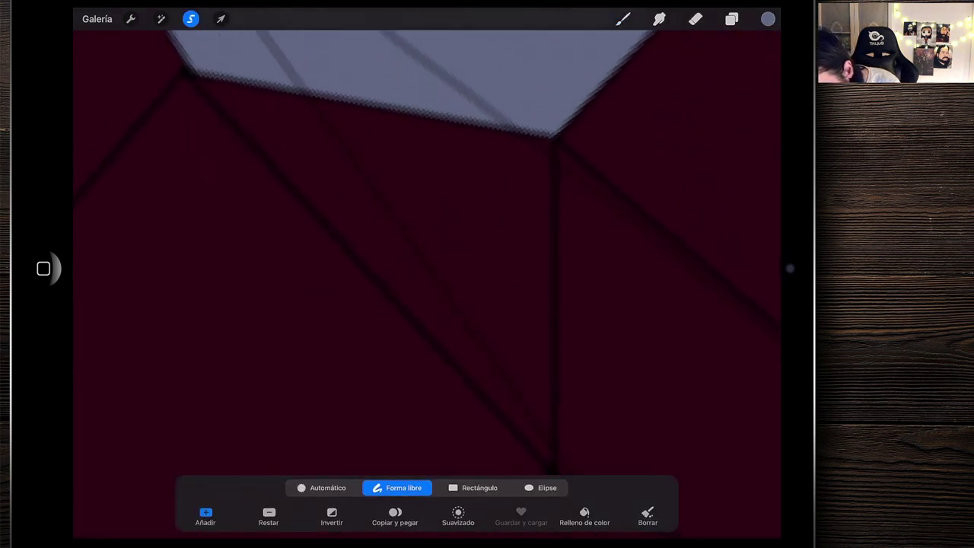
pyautogui.scroll(-1, 426, 282)
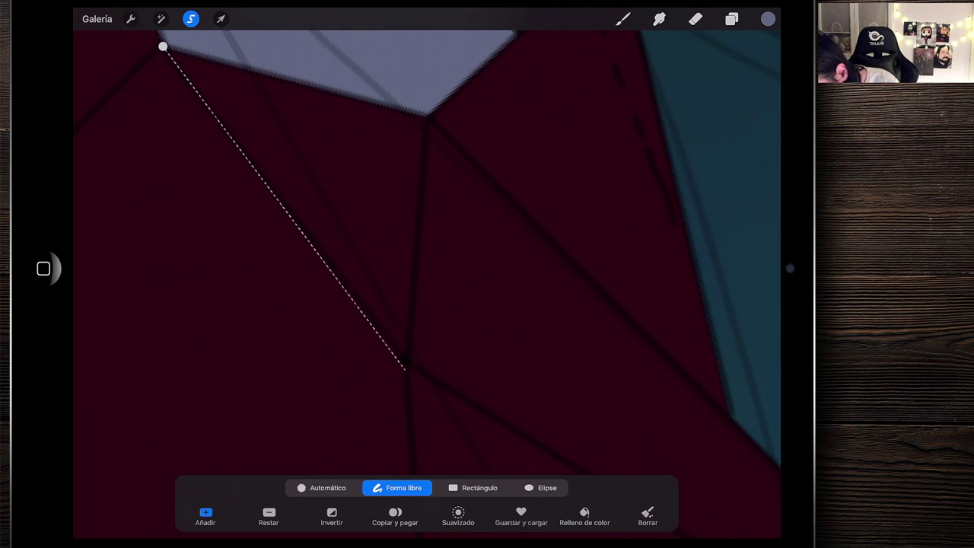
pyautogui.scroll(3, 426, 282)
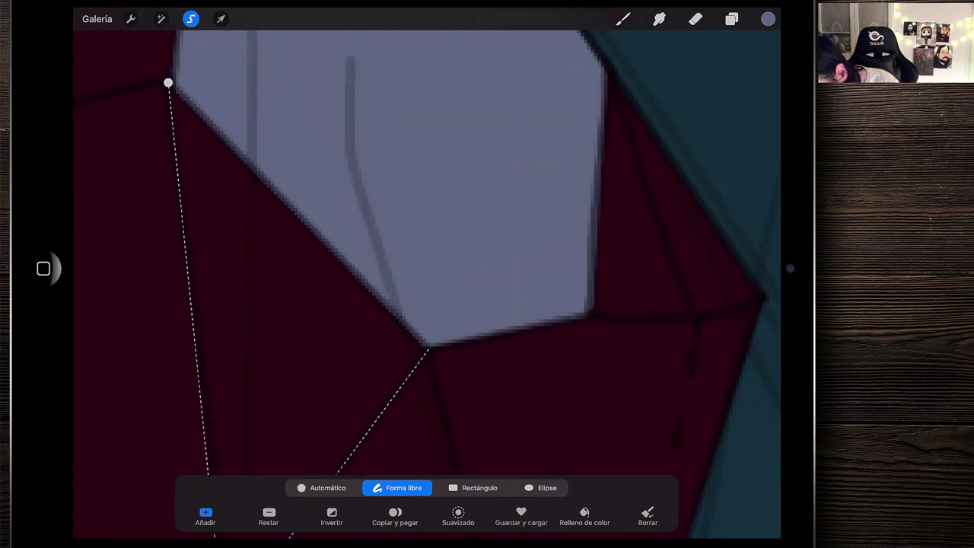
pyautogui.scroll(-2, 427, 282)
pyautogui.scroll(-2, 426, 281)
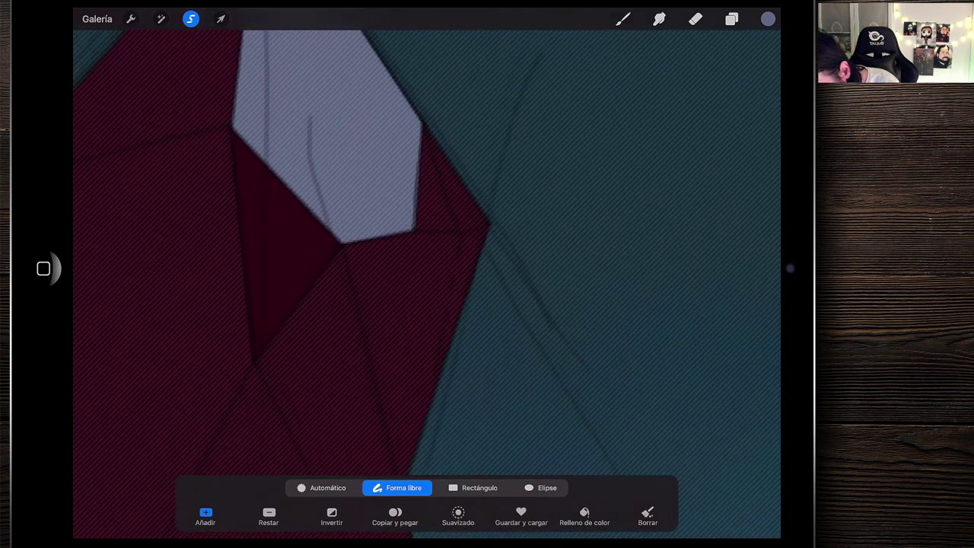
pyautogui.scroll(-2, 426, 282)
pyautogui.scroll(-1, 426, 281)
pyautogui.click(768, 19)
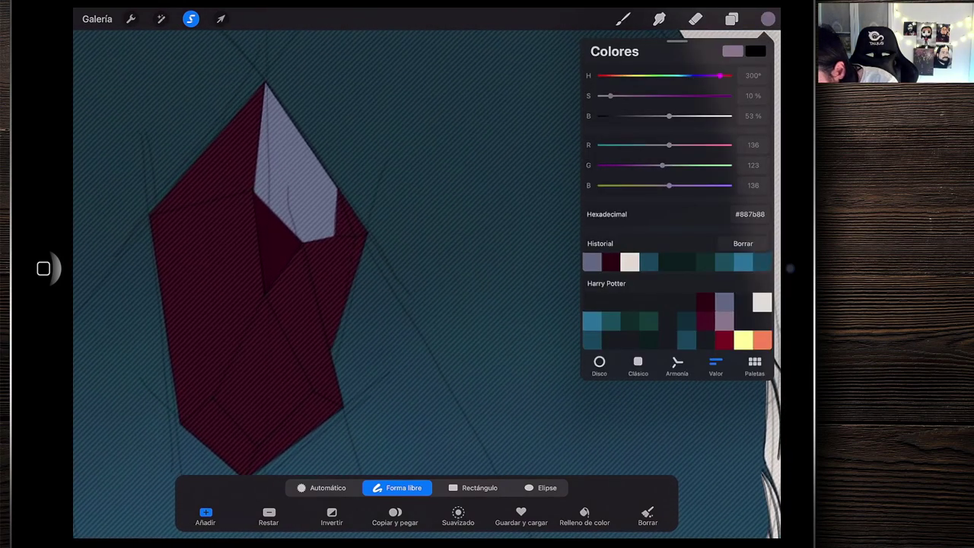
# Fill the selected inner facet with mauve-grey #887b88 and clear the selection
pyautogui.click(724, 321)
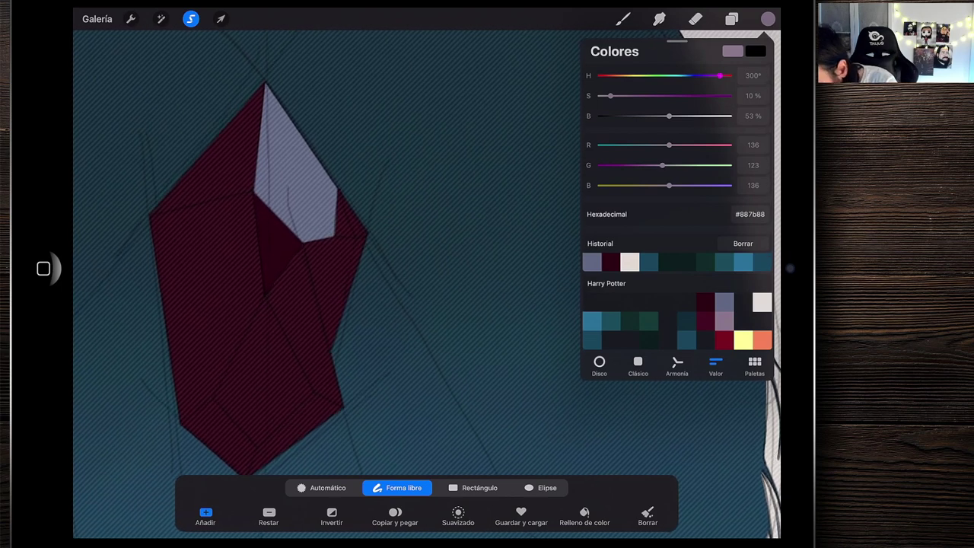
pyautogui.moveTo(768, 19); pyautogui.dragTo(548, 97)
pyautogui.moveTo(274, 246); pyautogui.dragTo(274, 246)
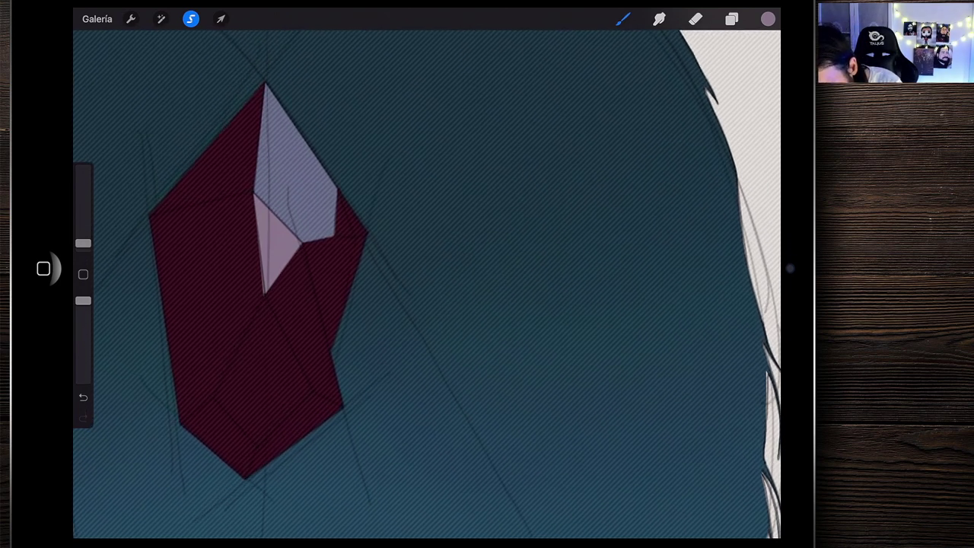
pyautogui.click(191, 19)
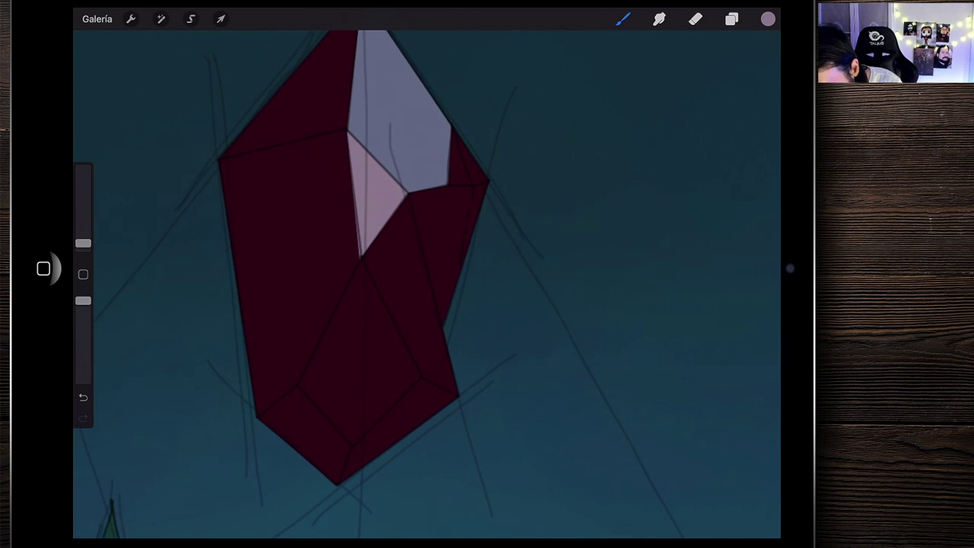
pyautogui.scroll(3, 525, 396)
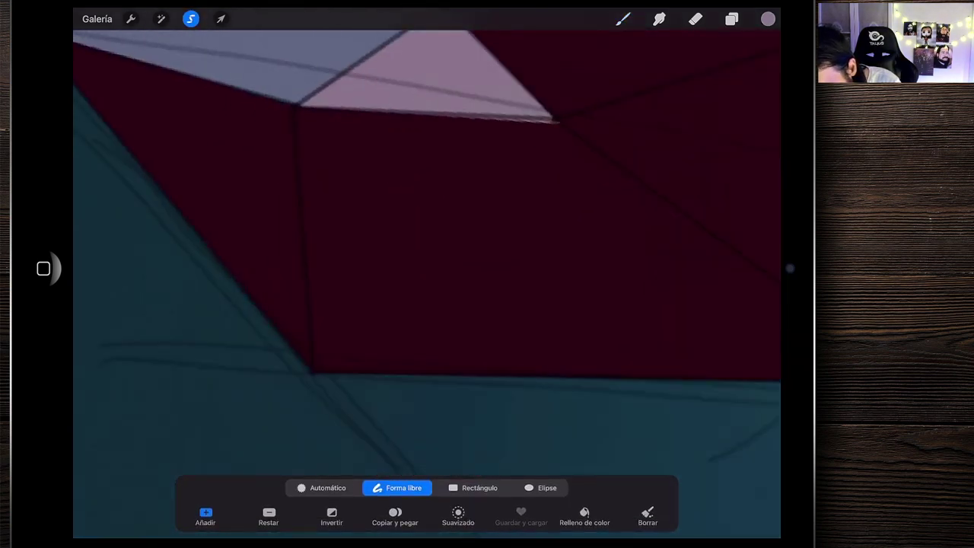
# Trace a freehand selection along the red gem's large lower-left dark facet
pyautogui.scroll(3, 526, 395)
pyautogui.scroll(1, 525, 396)
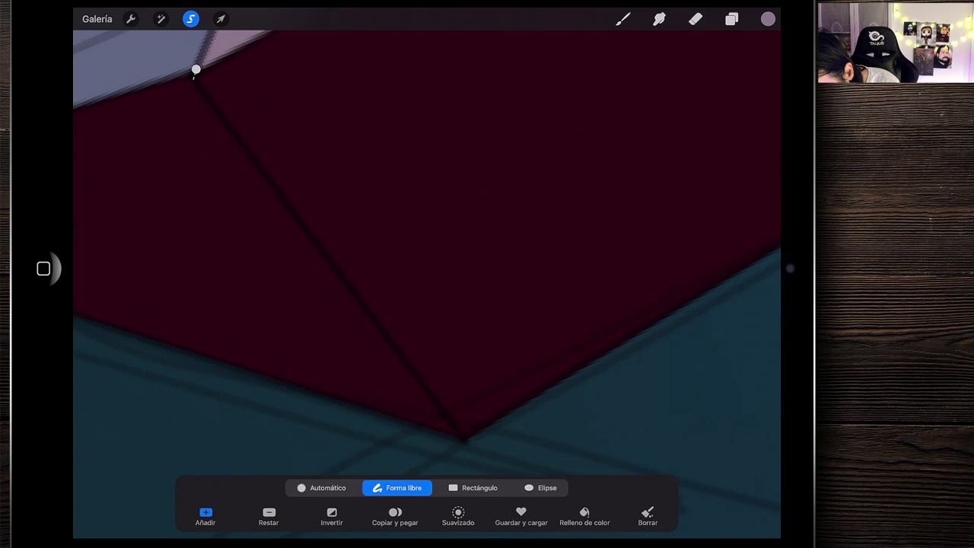
pyautogui.scroll(-2, 427, 305)
pyautogui.scroll(-3, 426, 281)
pyautogui.scroll(2, 426, 282)
pyautogui.scroll(-2, 426, 282)
pyautogui.scroll(2, 427, 282)
pyautogui.scroll(3, 221, 297)
pyautogui.moveTo(206, 195)
pyautogui.mouseDown()
pyautogui.moveTo(226, 308)
pyautogui.moveTo(370, 191)
pyautogui.moveTo(242, 423)
pyautogui.mouseUp()
# Undo the stray selection stroke and bring back the colour picker, still on mauve-grey #887b88
pyautogui.scroll(3, 426, 282)
pyautogui.scroll(3, 427, 281)
pyautogui.scroll(-3, 427, 282)
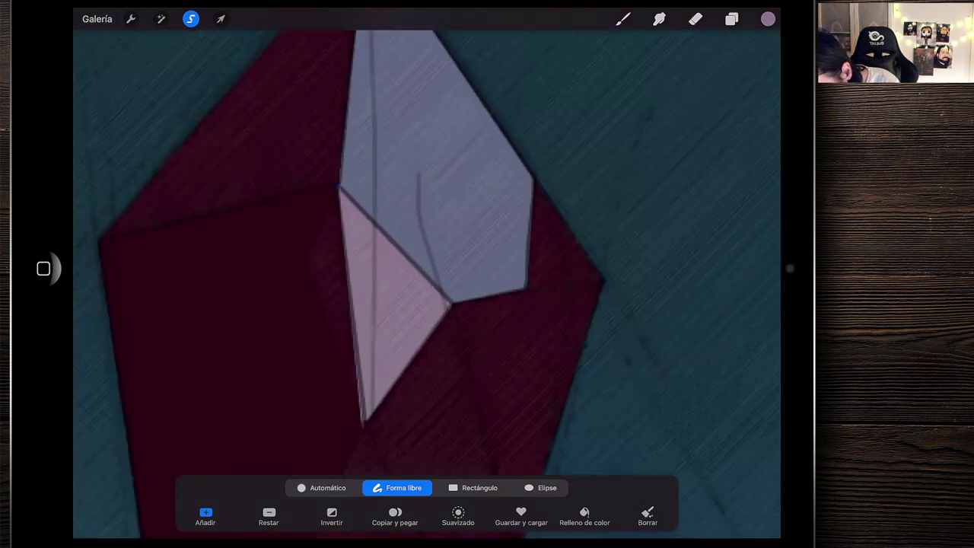
pyautogui.hotkey('ctrl', 'z')
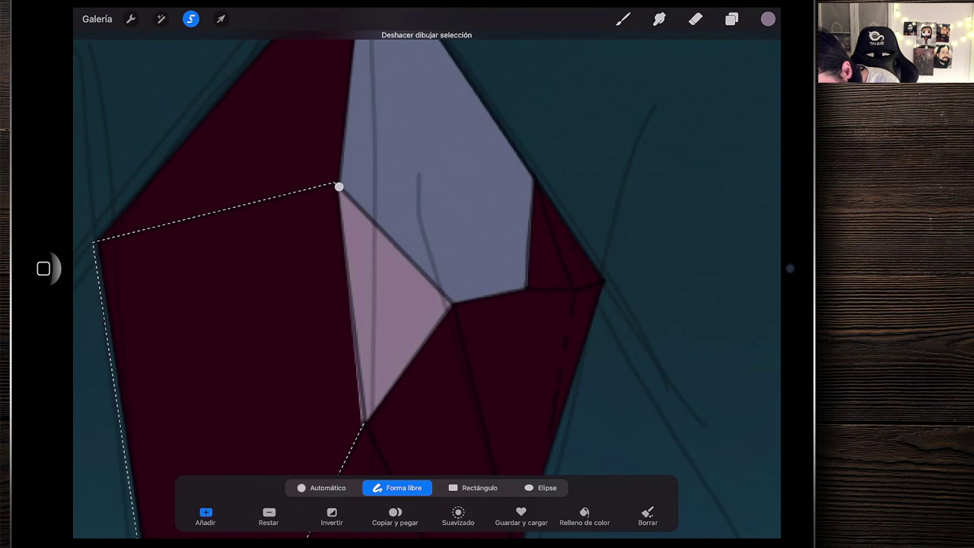
pyautogui.scroll(3, 426, 282)
pyautogui.scroll(-3, 426, 281)
pyautogui.scroll(-3, 427, 282)
pyautogui.scroll(-1, 427, 281)
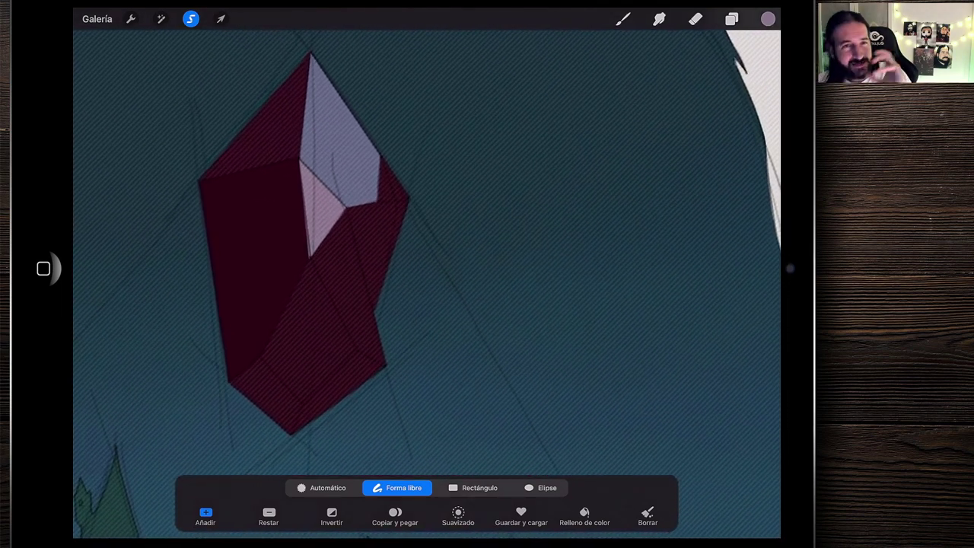
pyautogui.scroll(2, 426, 282)
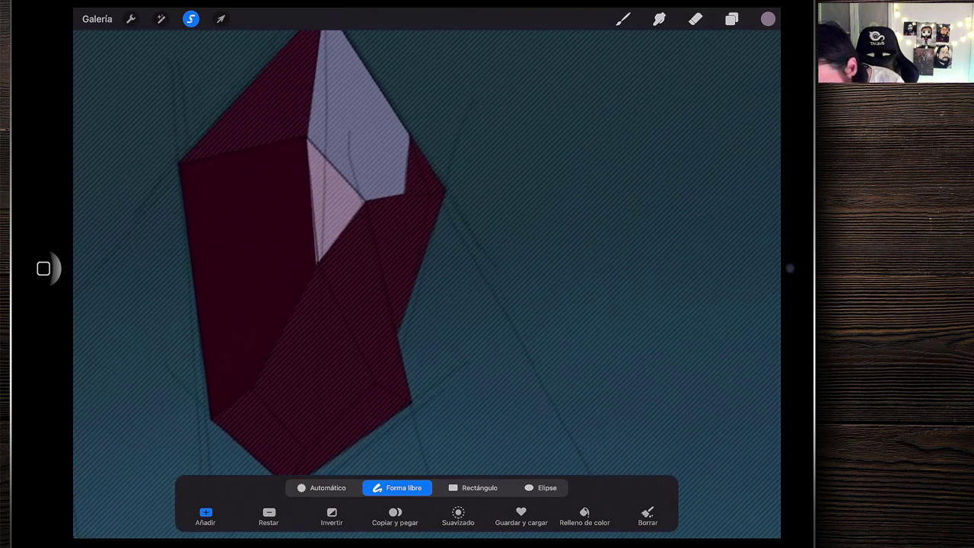
pyautogui.scroll(-2, 426, 282)
pyautogui.click(768, 18)
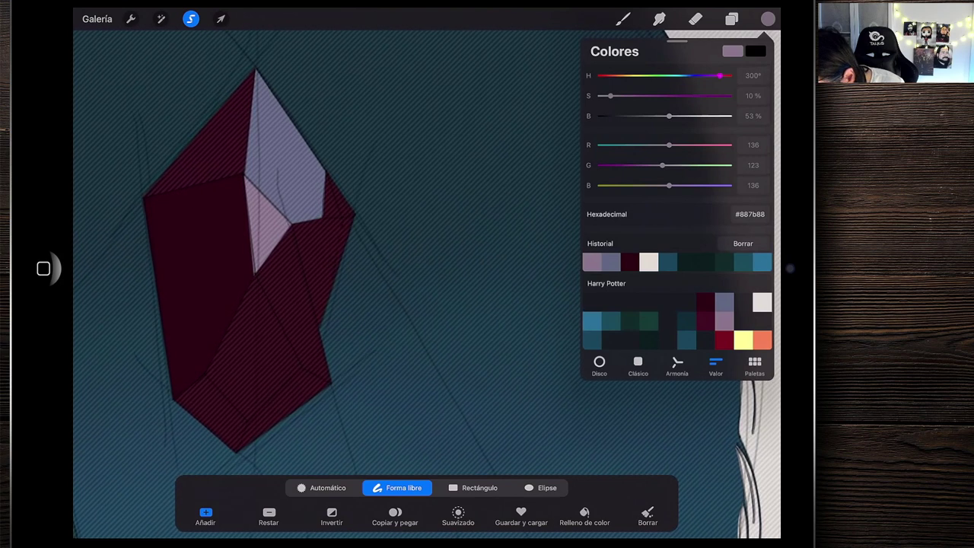
# Airbrush the facet's upper area in dark maroon #43141f with Pincel extrasuave at 13% size
pyautogui.click(630, 261)
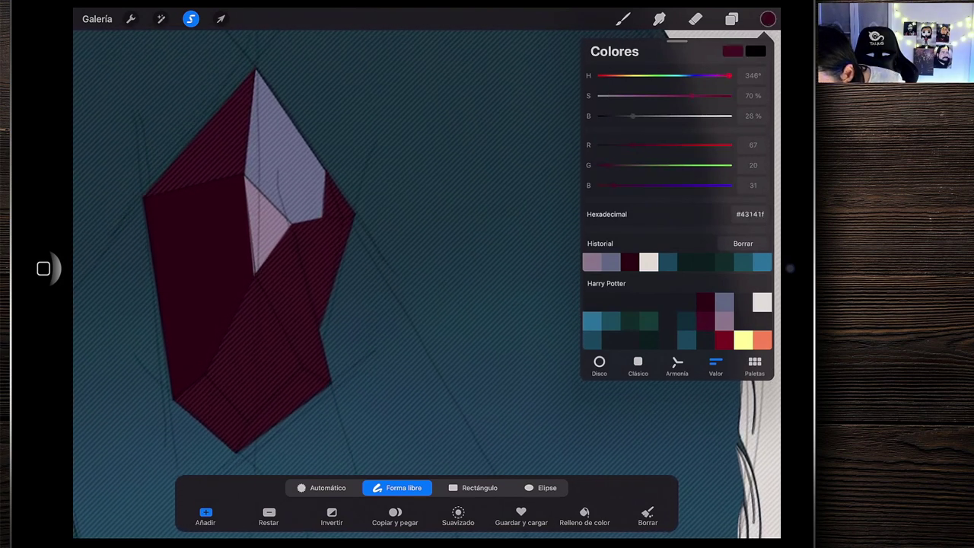
pyautogui.click(623, 19)
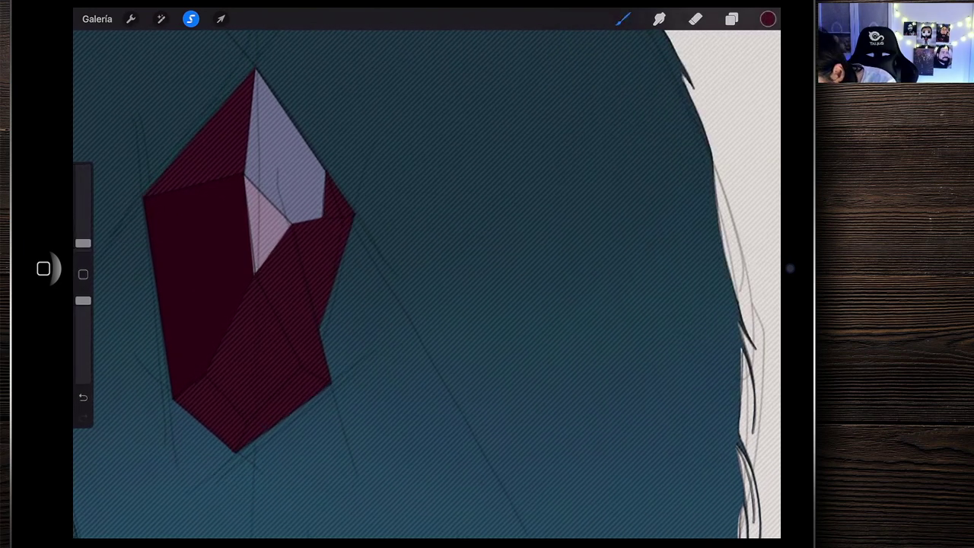
pyautogui.click(622, 19)
pyautogui.click(663, 261)
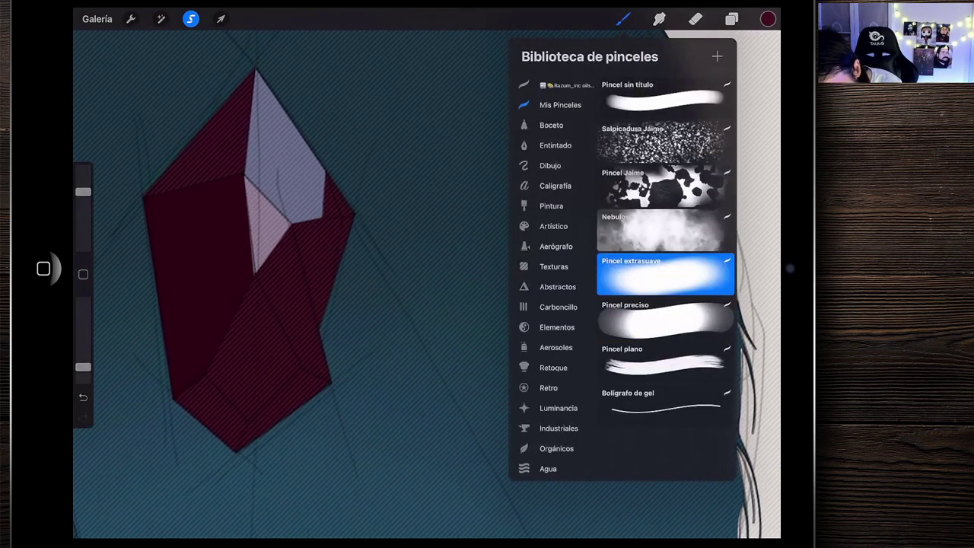
pyautogui.moveTo(83, 191); pyautogui.dragTo(83, 217)
pyautogui.scroll(-2, 426, 274)
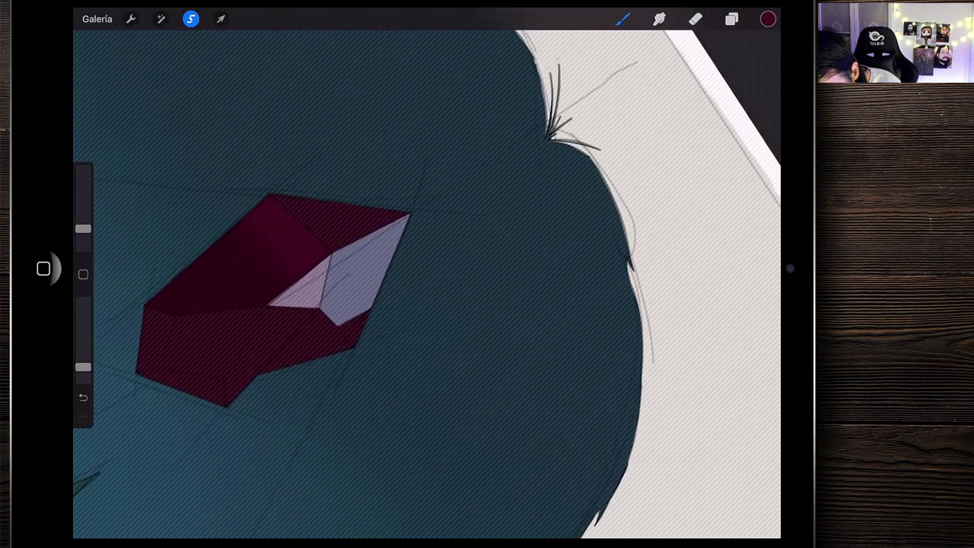
pyautogui.moveTo(228, 213)
pyautogui.mouseDown()
pyautogui.moveTo(293, 262)
pyautogui.moveTo(282, 240)
pyautogui.mouseUp()
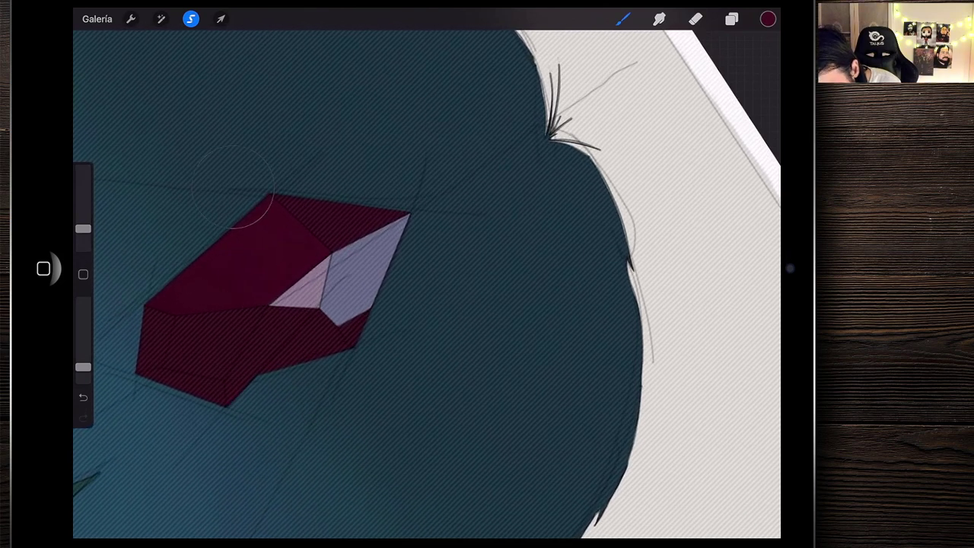
# Paint a cloudy orange palette glow up from the facet's lower point with a smaller Nebulosa brush
pyautogui.scroll(3, 426, 281)
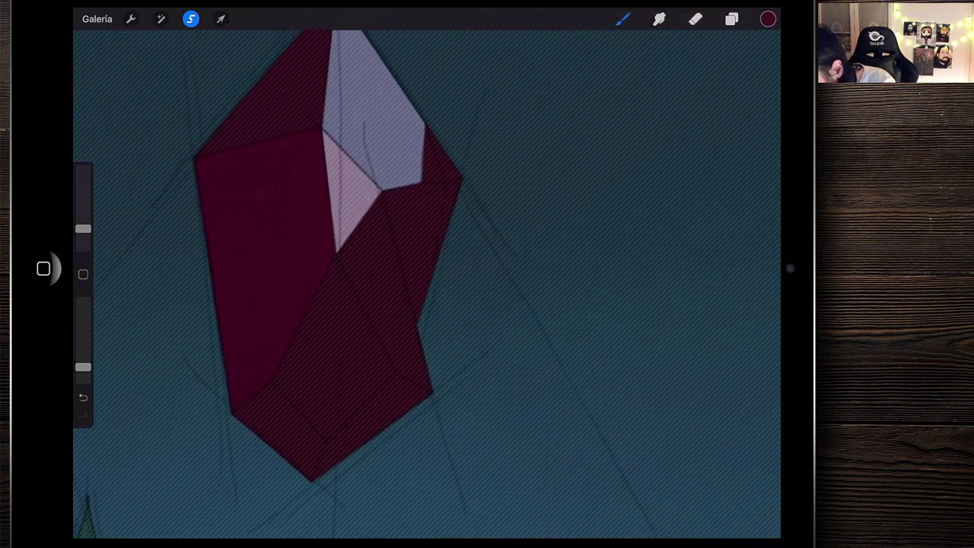
pyautogui.click(732, 19)
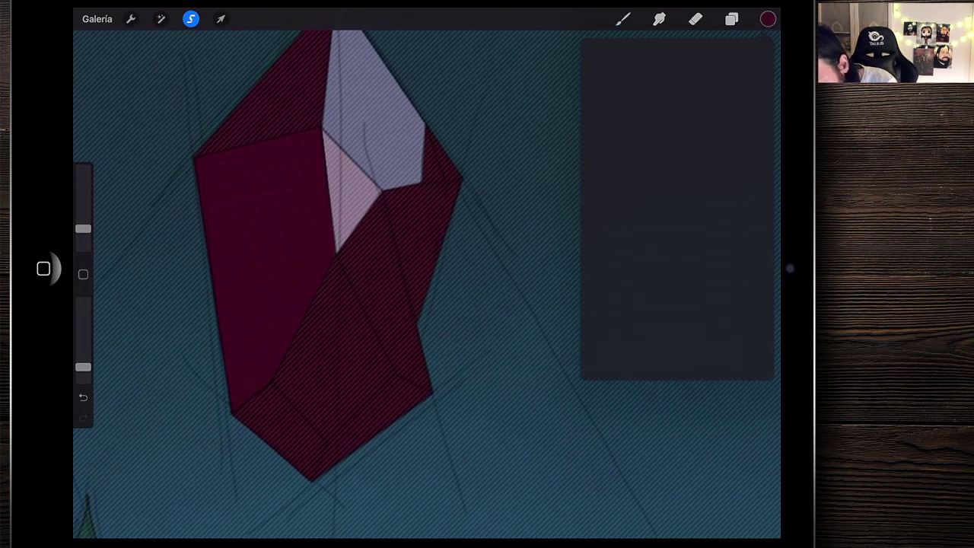
pyautogui.click(762, 339)
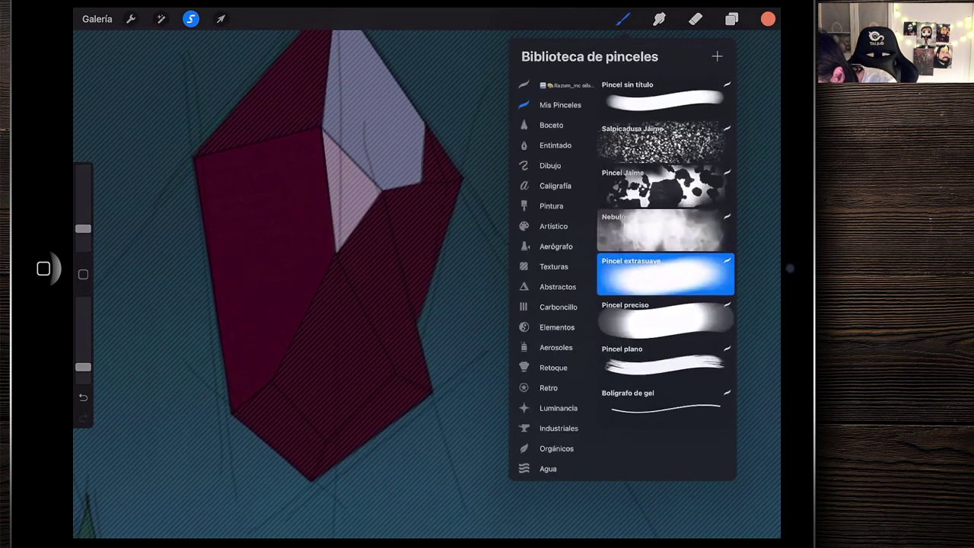
pyautogui.click(666, 230)
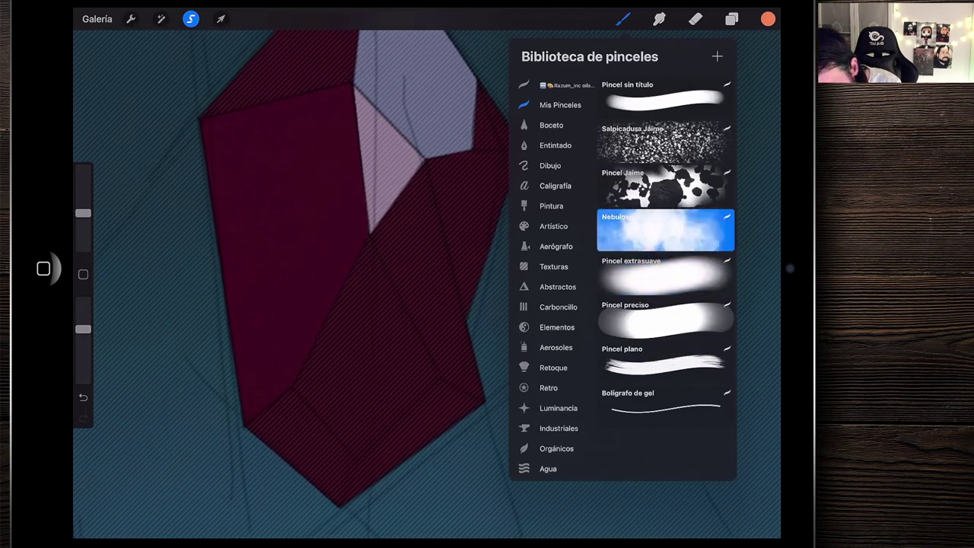
pyautogui.moveTo(83, 213); pyautogui.dragTo(83, 226)
pyautogui.moveTo(252, 384)
pyautogui.mouseDown()
pyautogui.moveTo(335, 255)
pyautogui.moveTo(304, 316)
pyautogui.mouseUp()
pyautogui.moveTo(243, 338); pyautogui.dragTo(338, 225)
pyautogui.moveTo(248, 387); pyautogui.dragTo(335, 265)
# Remove the stray left-edge glow and spread brighter orange across the facet at 10% size
pyautogui.moveTo(224, 230); pyautogui.dragTo(221, 187)
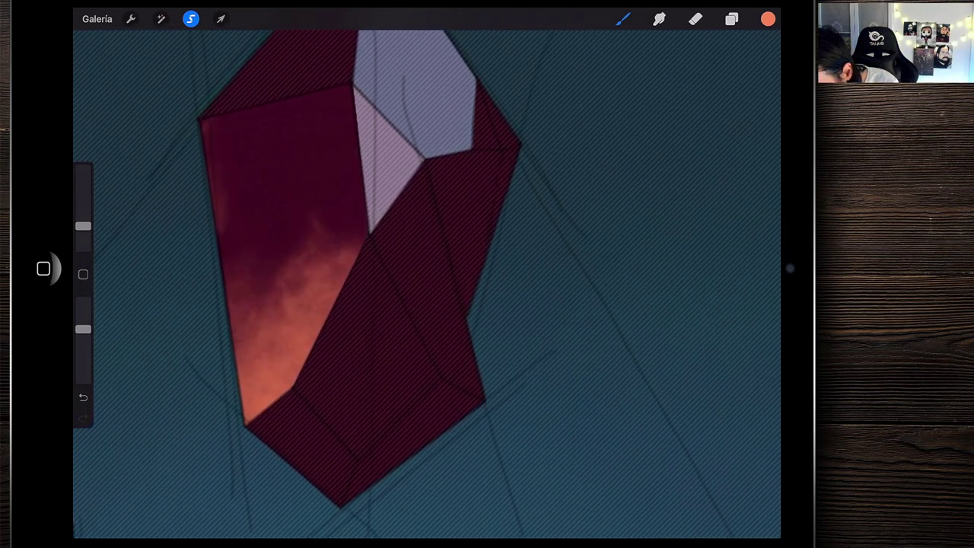
pyautogui.hotkey('ctrl', 'z')
pyautogui.click(623, 19)
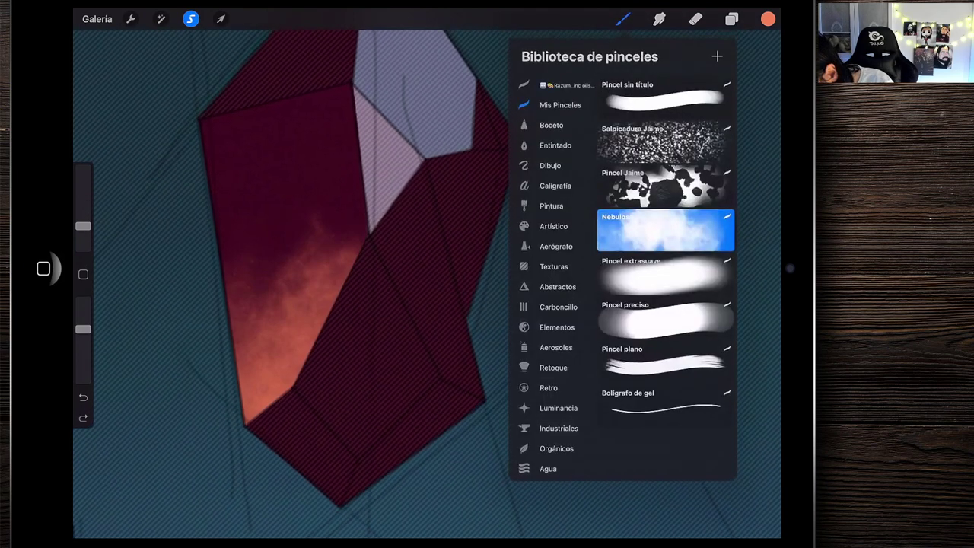
pyautogui.moveTo(83, 229); pyautogui.dragTo(83, 221)
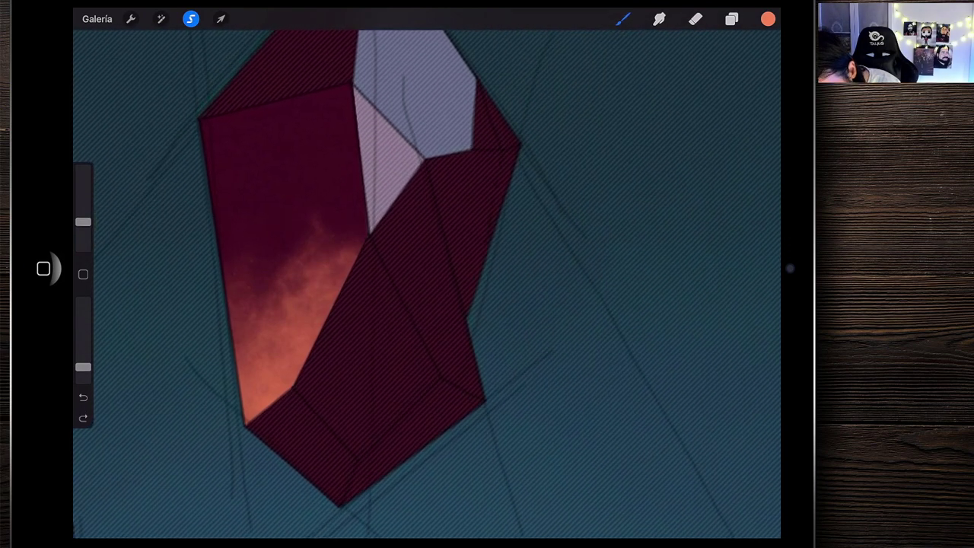
pyautogui.moveTo(263, 293); pyautogui.dragTo(354, 213)
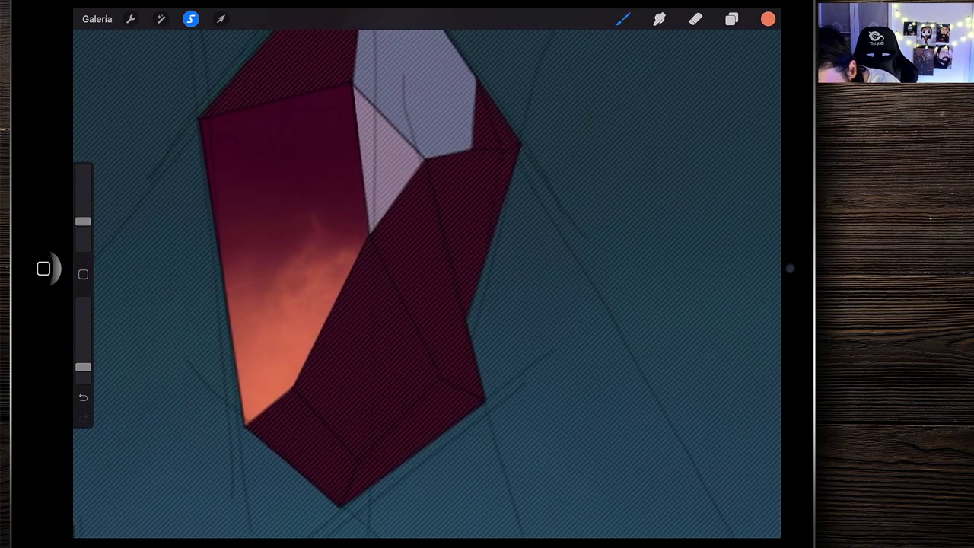
pyautogui.scroll(-5, 301, 282)
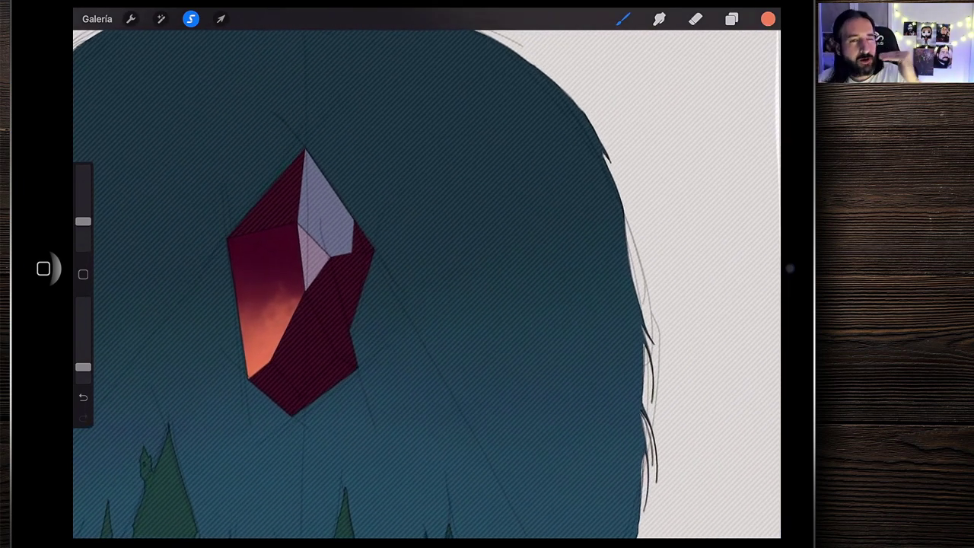
pyautogui.scroll(5, 304, 281)
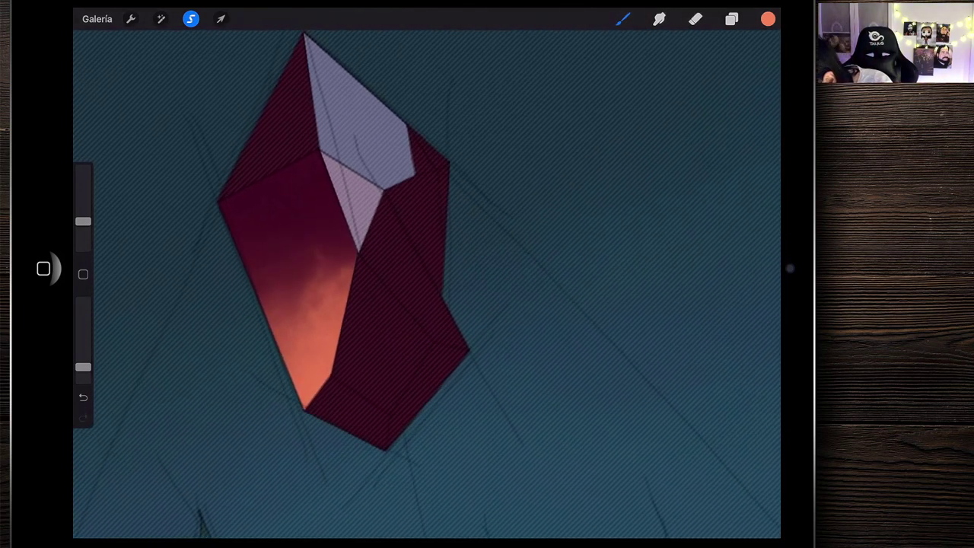
# Start from a palette dark red and refine it to bright saturated red #b02101
pyautogui.click(768, 19)
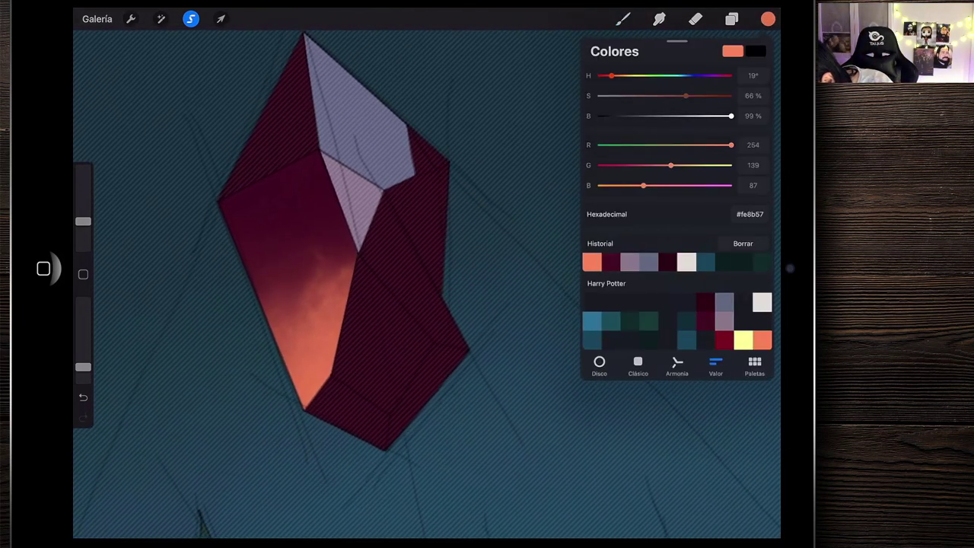
pyautogui.click(724, 341)
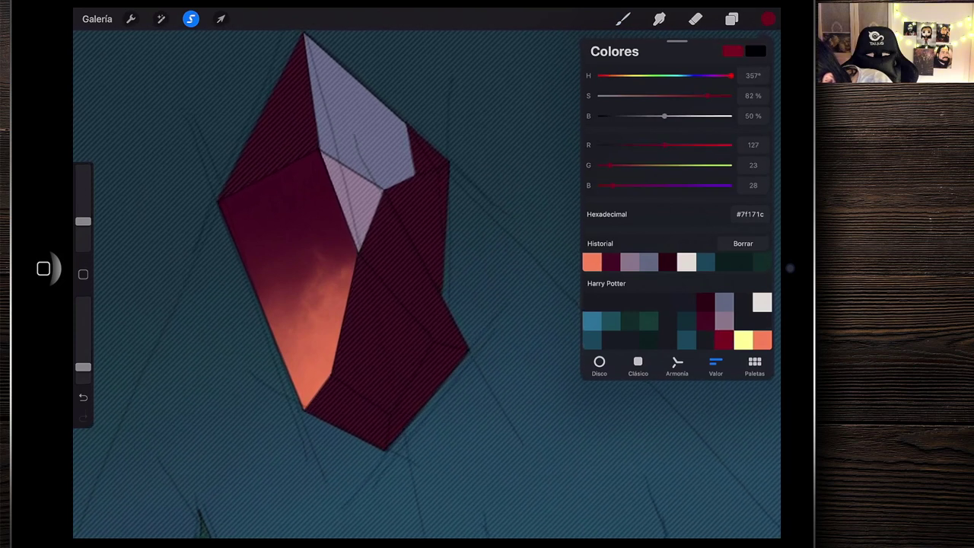
pyautogui.click(638, 365)
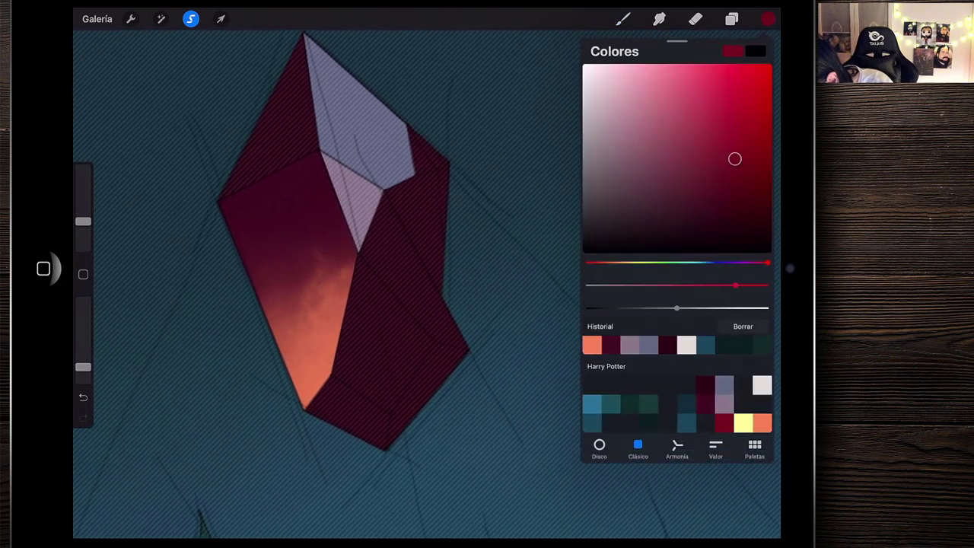
pyautogui.moveTo(734, 158); pyautogui.dragTo(761, 144)
pyautogui.moveTo(767, 262); pyautogui.dragTo(595, 263)
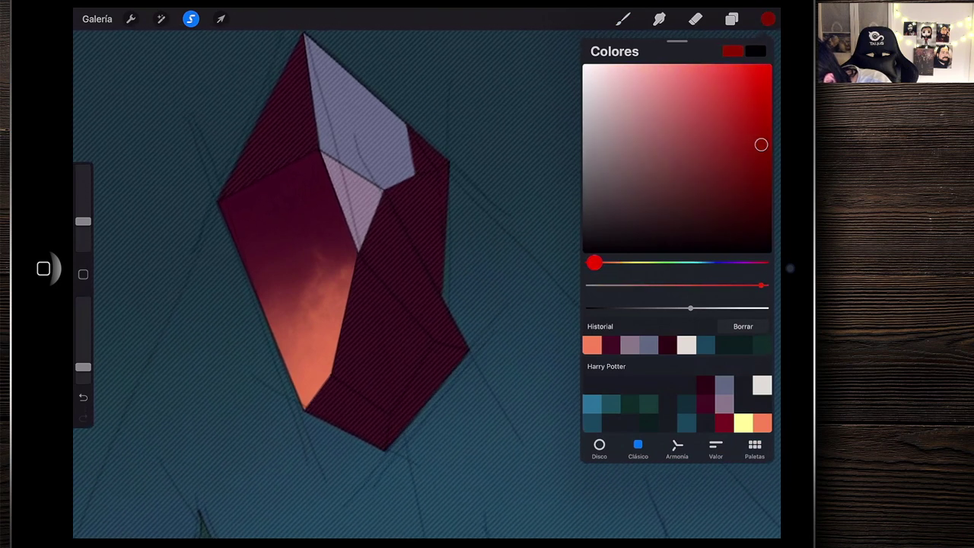
pyautogui.moveTo(761, 144); pyautogui.dragTo(763, 116)
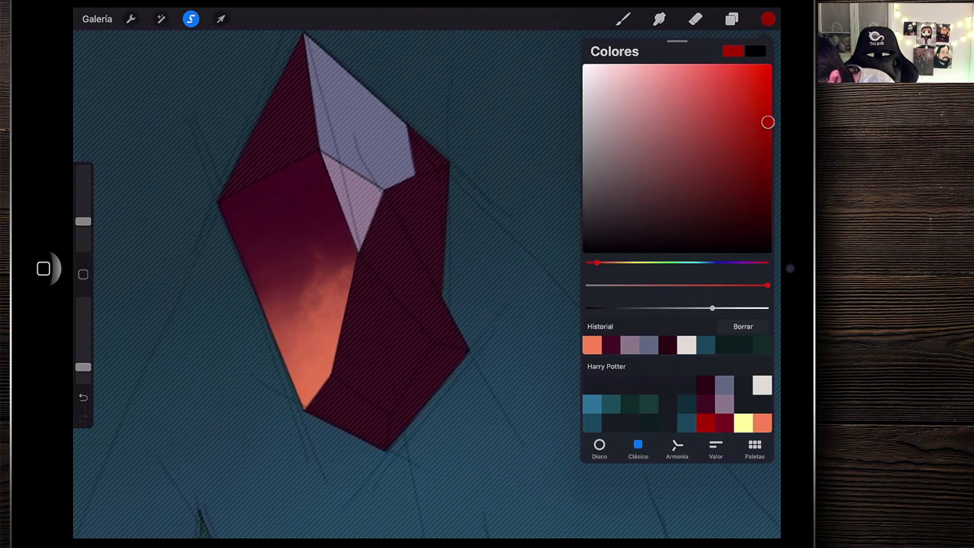
pyautogui.click(715, 450)
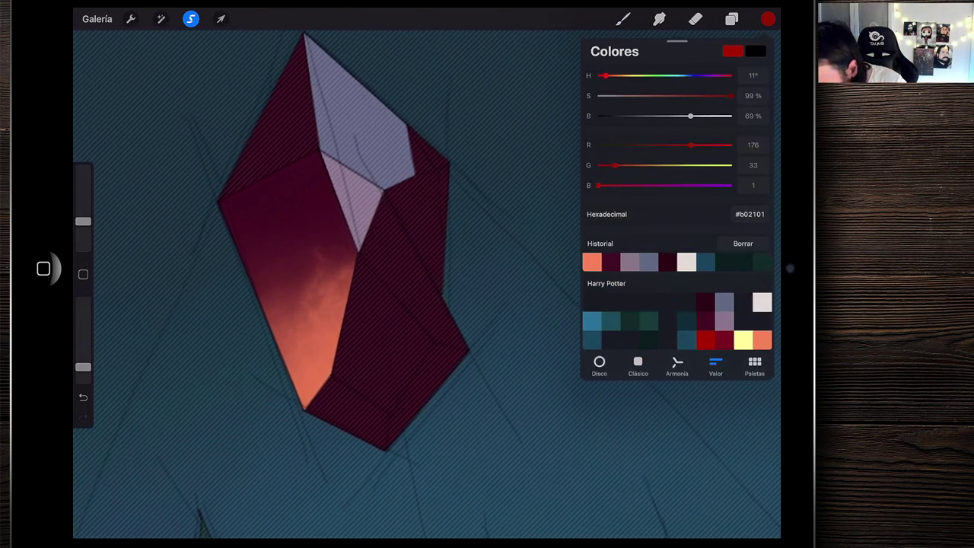
pyautogui.scroll(3, 343, 266)
pyautogui.scroll(2, 342, 267)
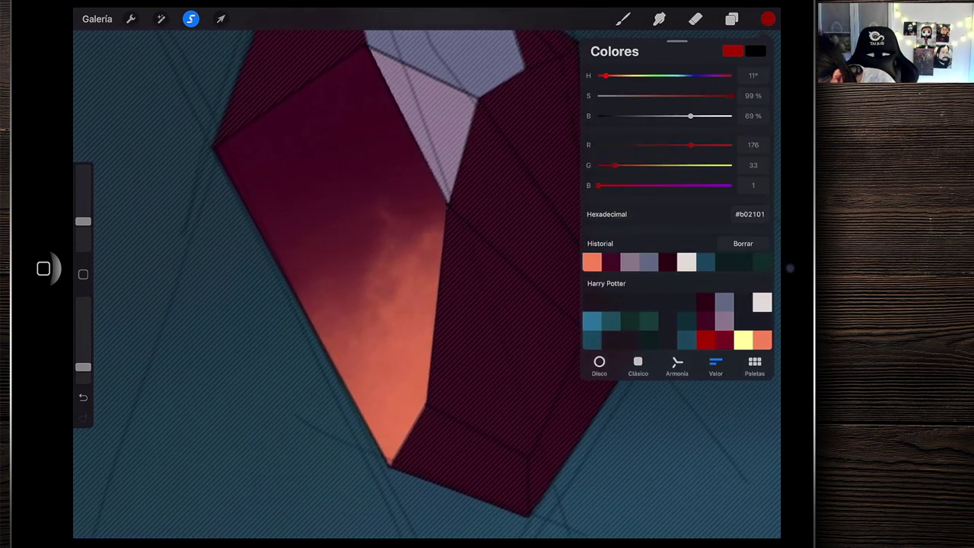
pyautogui.click(622, 18)
pyautogui.scroll(3, 304, 267)
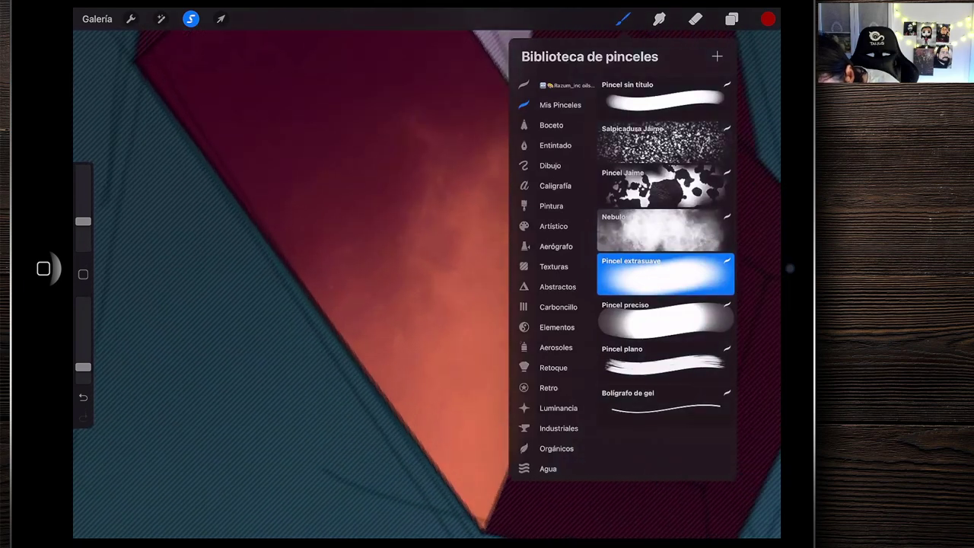
# Draw thin 1% bright red highlight lines along the gem's upper-left and left edges
pyautogui.moveTo(83, 221); pyautogui.dragTo(83, 242)
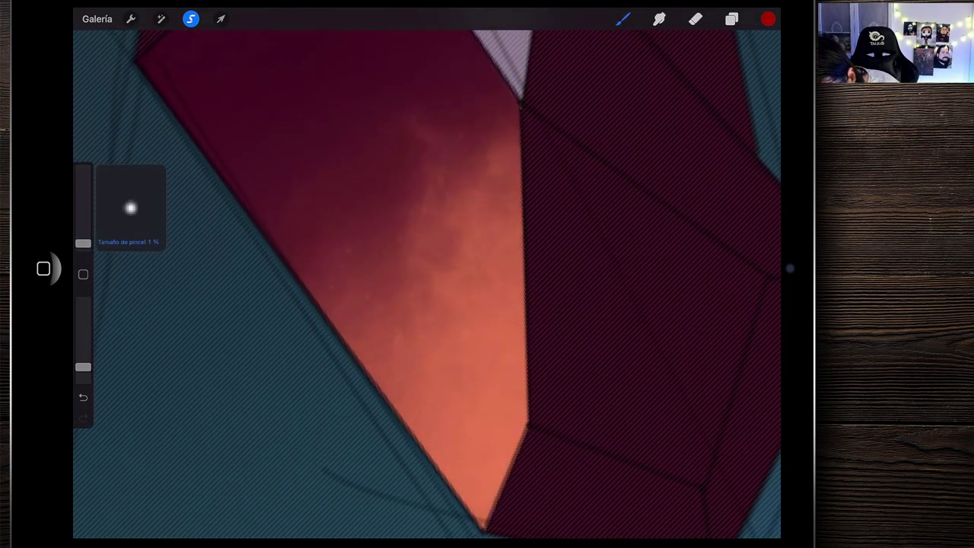
pyautogui.scroll(-2, 426, 281)
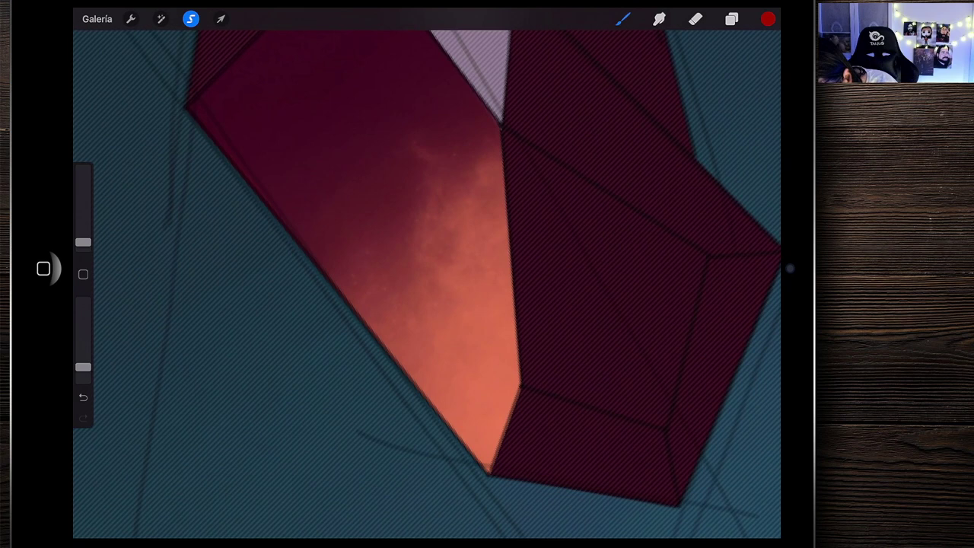
pyautogui.moveTo(188, 109); pyautogui.dragTo(327, 276)
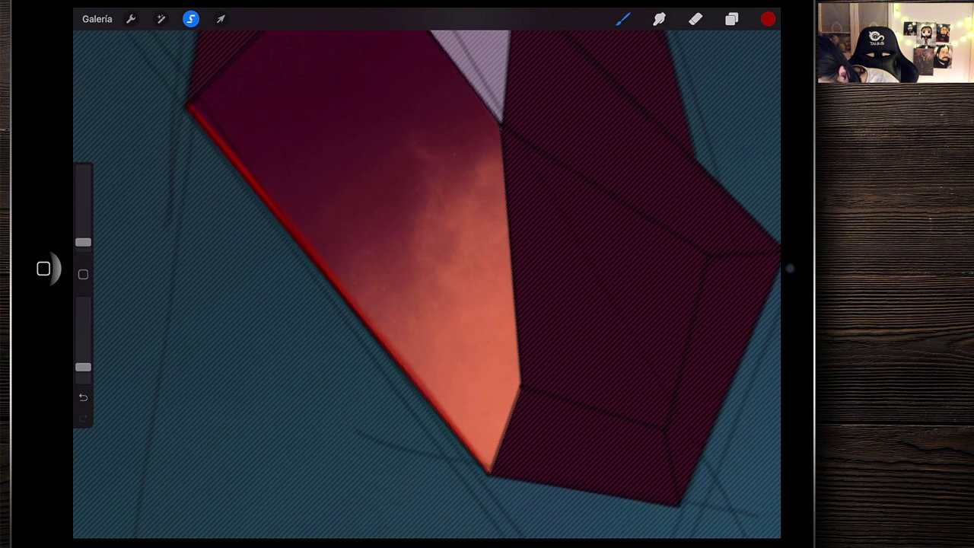
pyautogui.moveTo(487, 472); pyautogui.dragTo(430, 388)
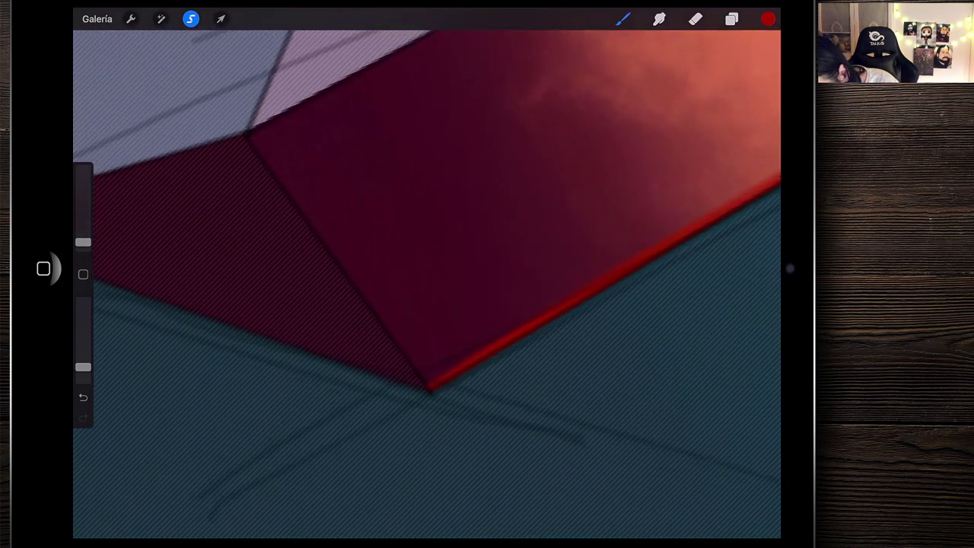
pyautogui.moveTo(247, 137); pyautogui.dragTo(430, 388)
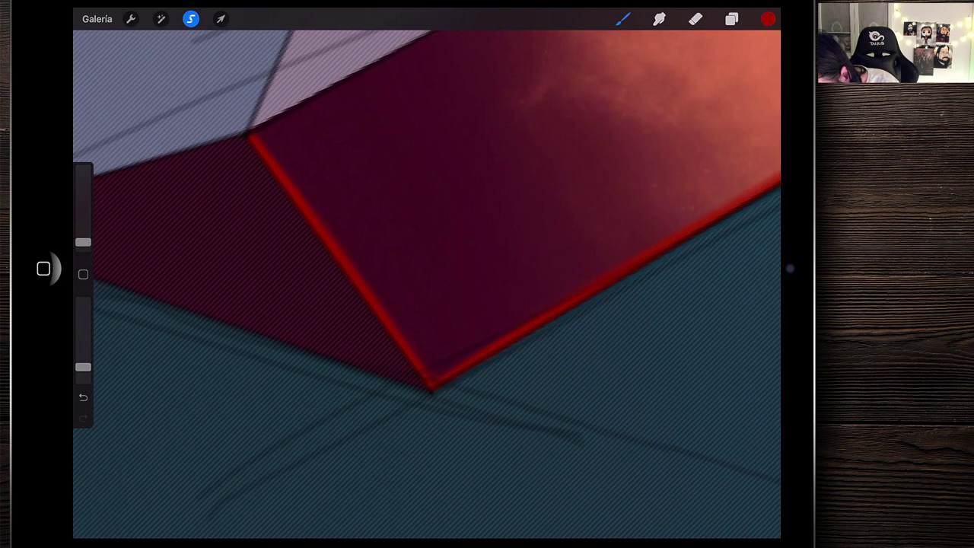
# Review the red-rimmed facet and deselect the active selection
pyautogui.scroll(-10, 426, 282)
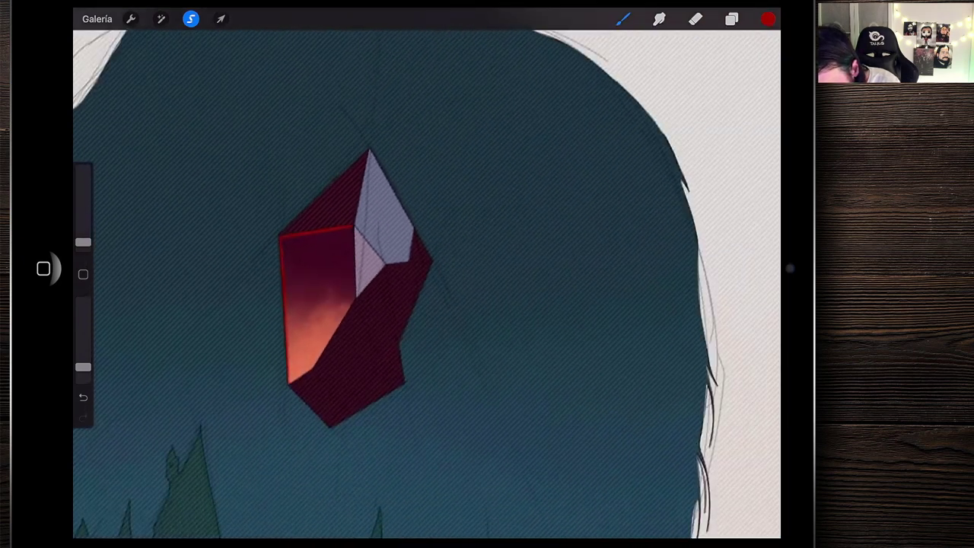
pyautogui.scroll(5, 440, 149)
pyautogui.scroll(2, 440, 149)
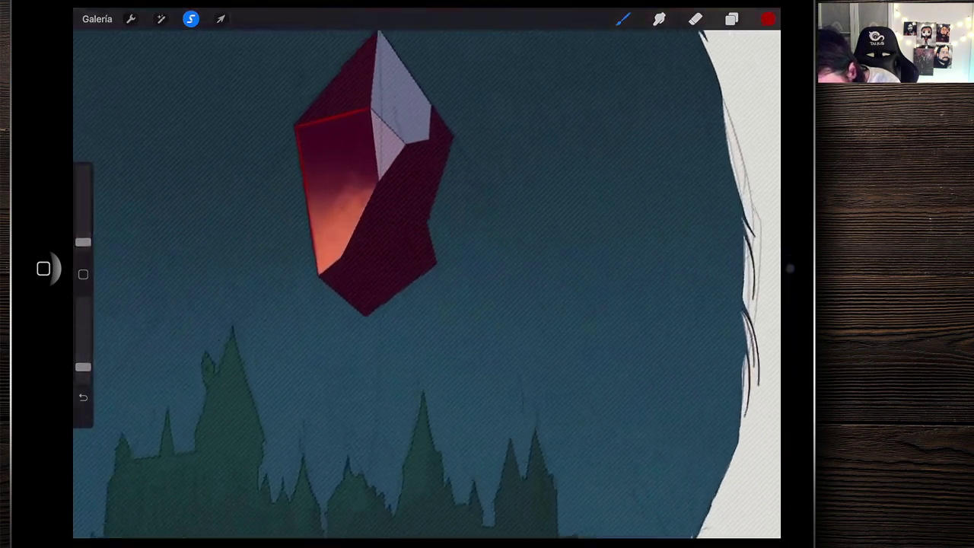
pyautogui.scroll(2, 440, 149)
pyautogui.scroll(3, 411, 229)
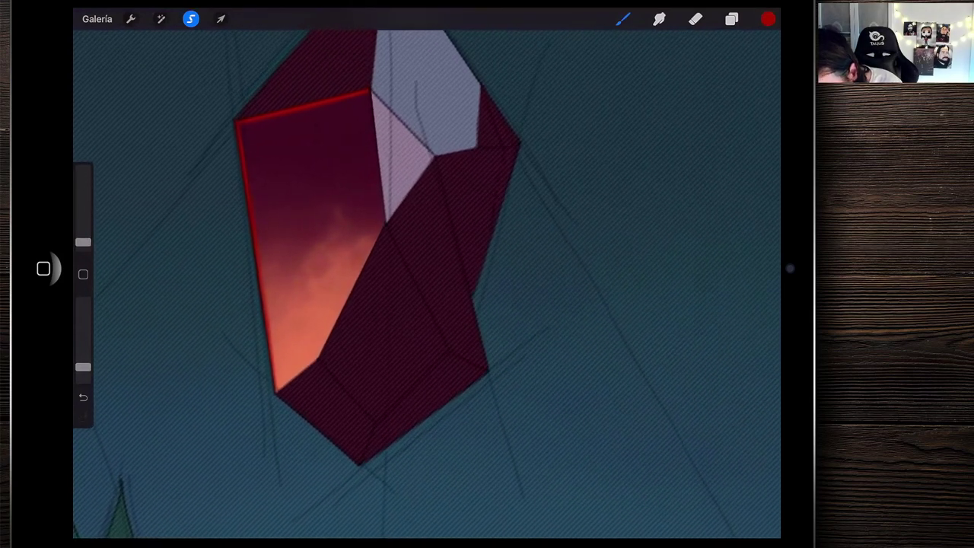
pyautogui.scroll(2, 357, 259)
pyautogui.scroll(-1, 343, 244)
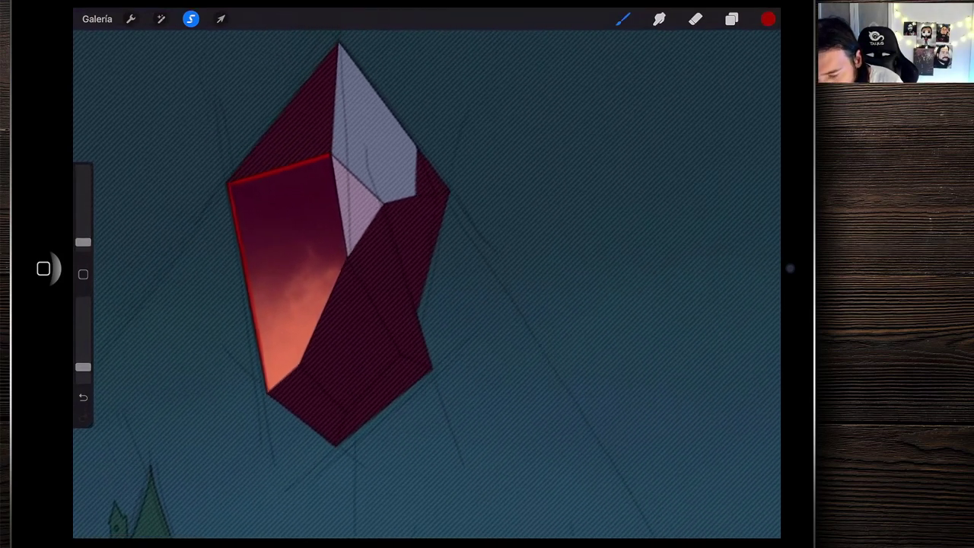
pyautogui.scroll(-1, 343, 244)
pyautogui.click(191, 19)
pyautogui.scroll(-2, 343, 244)
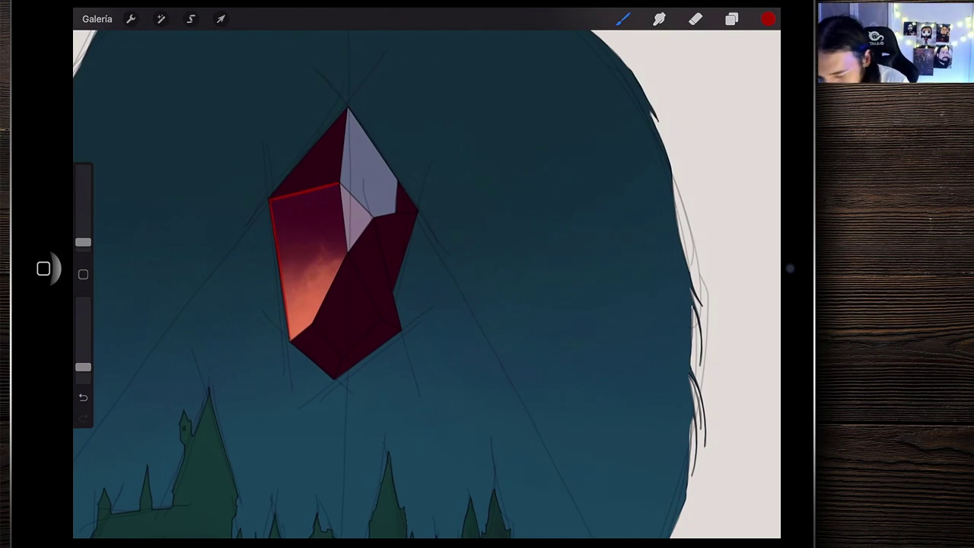
# Choose a different, slightly resized blending brush and lay a faint red stroke near the stone's tip
pyautogui.scroll(1, 342, 243)
pyautogui.scroll(1, 320, 251)
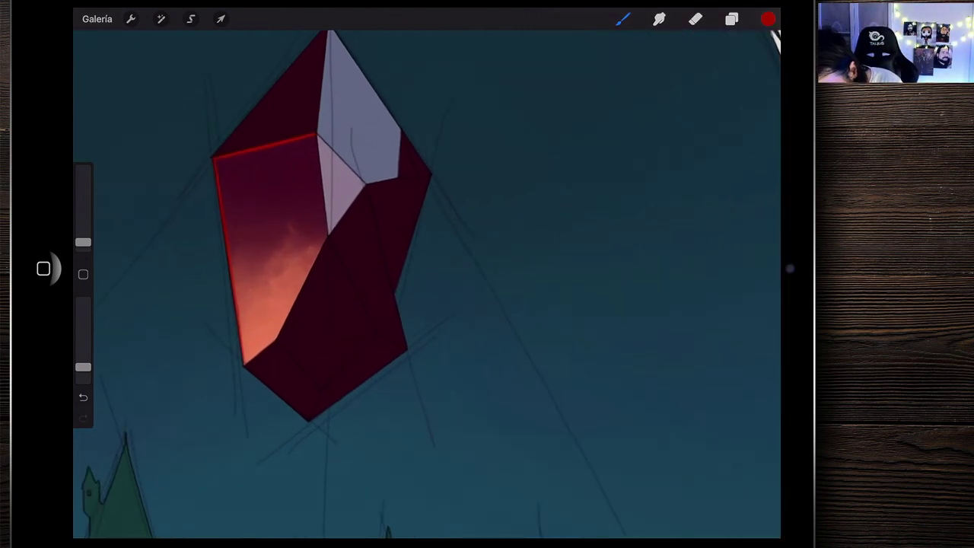
pyautogui.scroll(2, 320, 251)
pyautogui.scroll(1, 320, 252)
pyautogui.scroll(1, 365, 228)
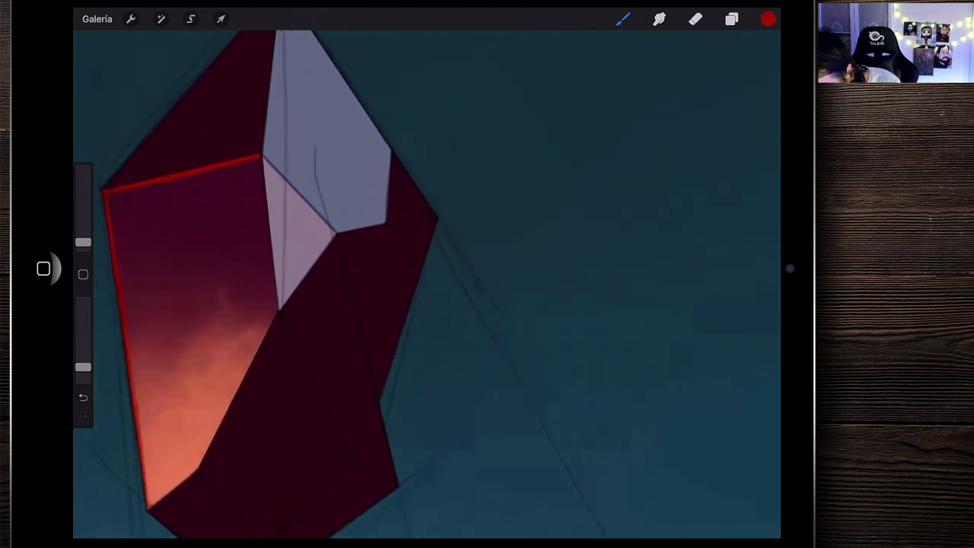
pyautogui.scroll(2, 366, 229)
pyautogui.scroll(1, 366, 228)
pyautogui.scroll(1, 426, 305)
pyautogui.scroll(2, 427, 304)
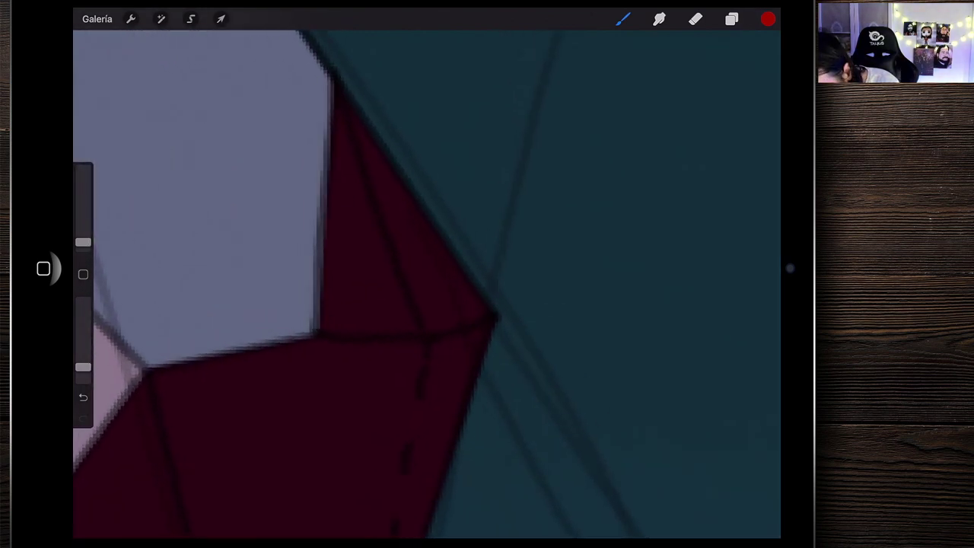
pyautogui.click(622, 19)
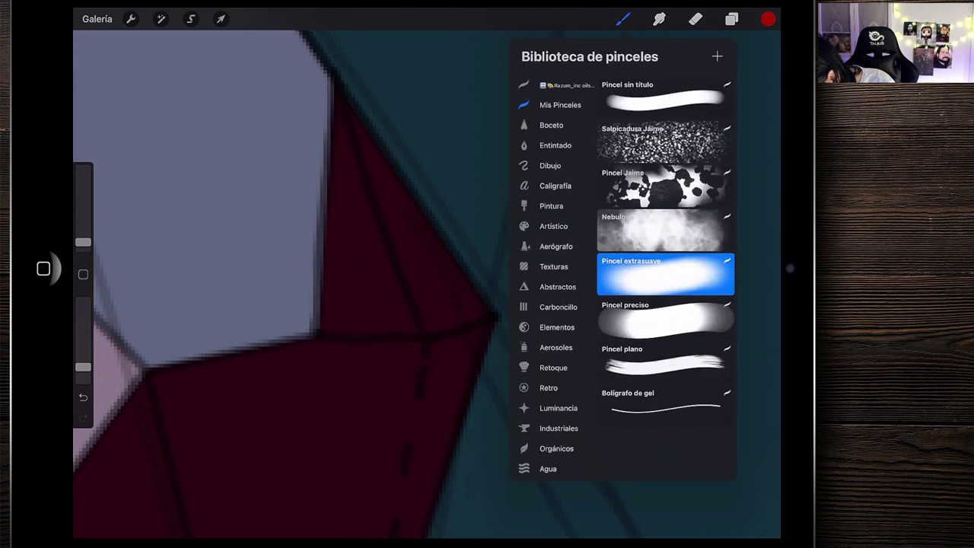
pyautogui.click(662, 353)
pyautogui.moveTo(83, 242); pyautogui.dragTo(83, 245)
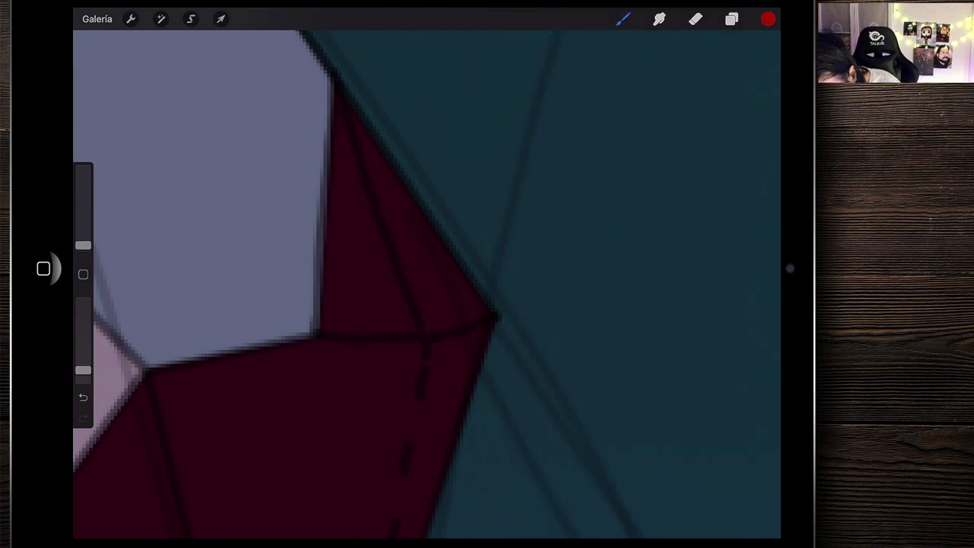
pyautogui.scroll(1, 426, 305)
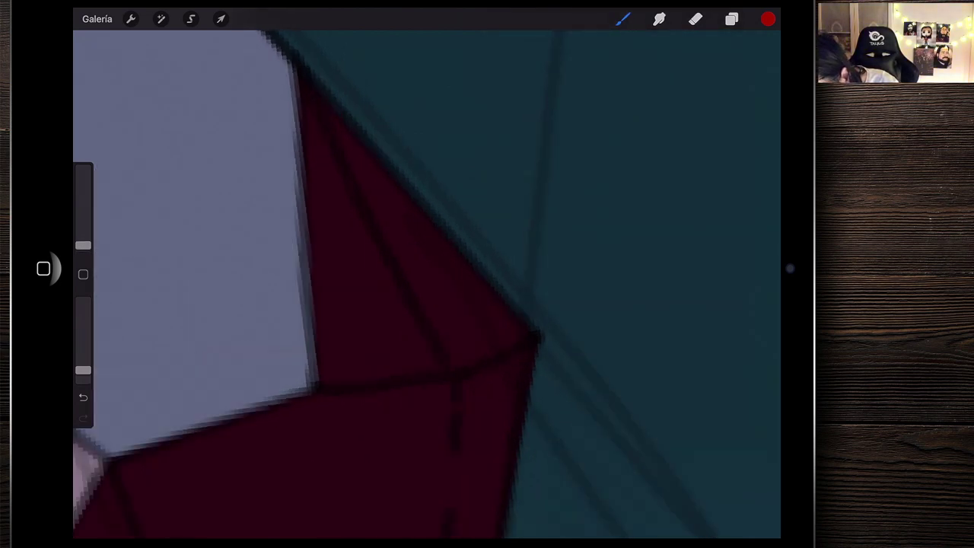
pyautogui.scroll(2, 426, 304)
pyautogui.moveTo(319, 162); pyautogui.dragTo(348, 197)
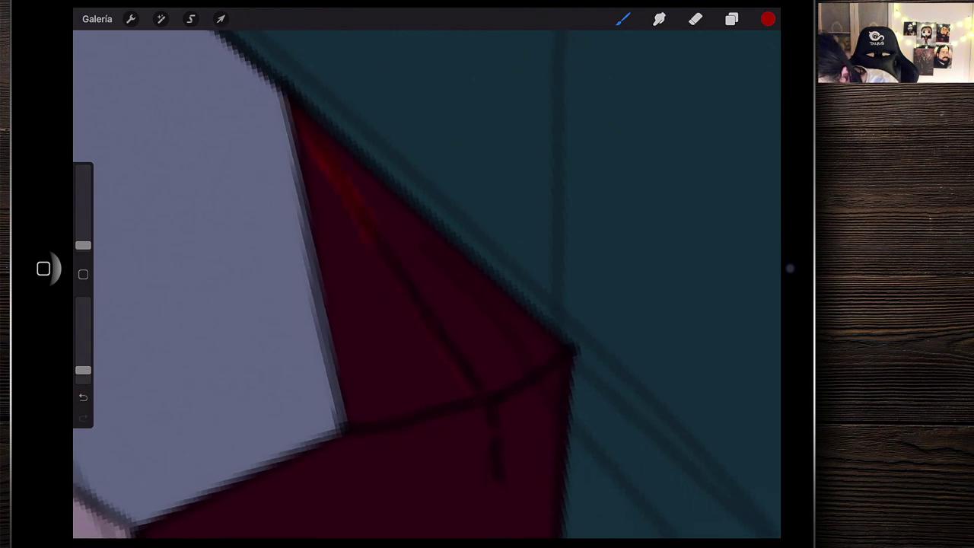
# Blend sampled grey at 6% opacity along the red–grey facet edge, then resample dark red at higher opacity
pyautogui.hscroll(-2, 426, 304)
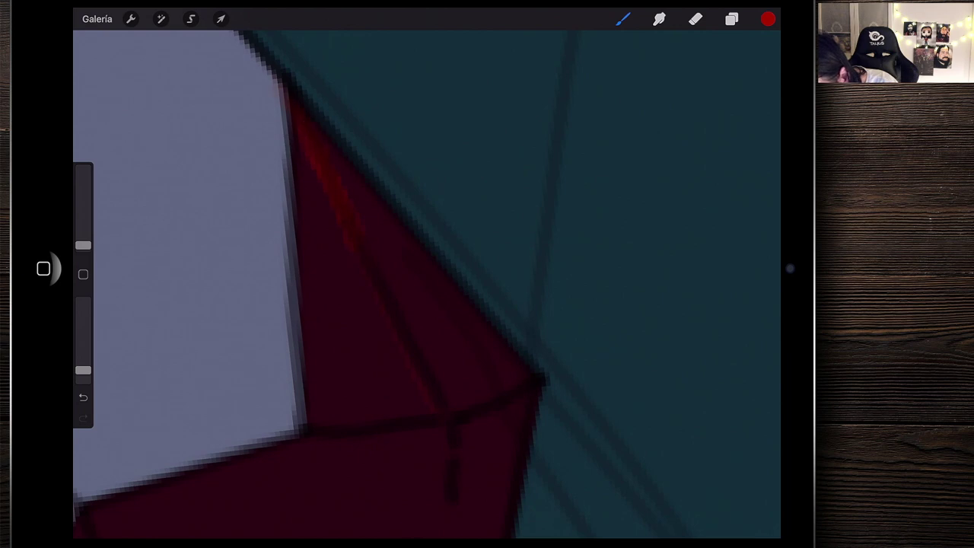
pyautogui.hscroll(-2, 426, 304)
pyautogui.moveTo(236, 159); pyautogui.dragTo(224, 156)
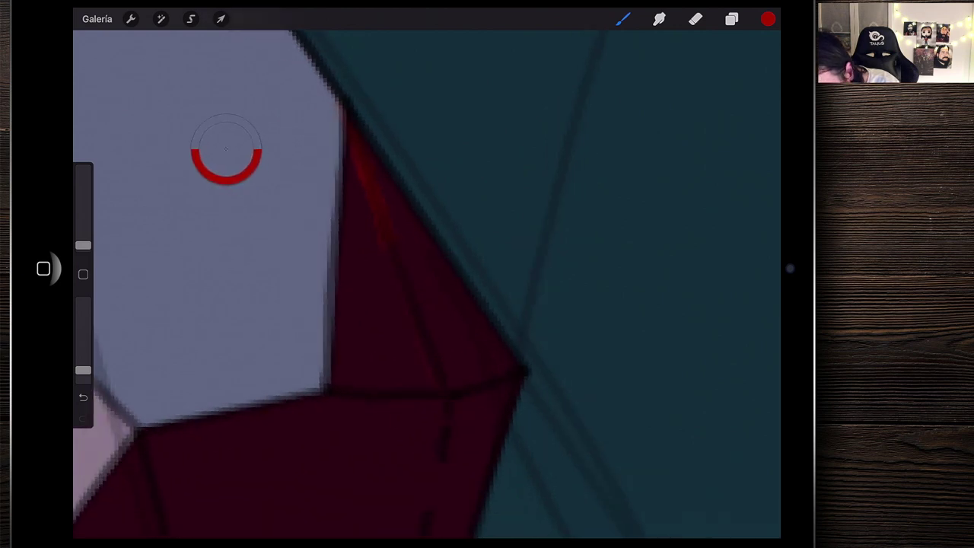
pyautogui.moveTo(83, 370); pyautogui.dragTo(83, 376)
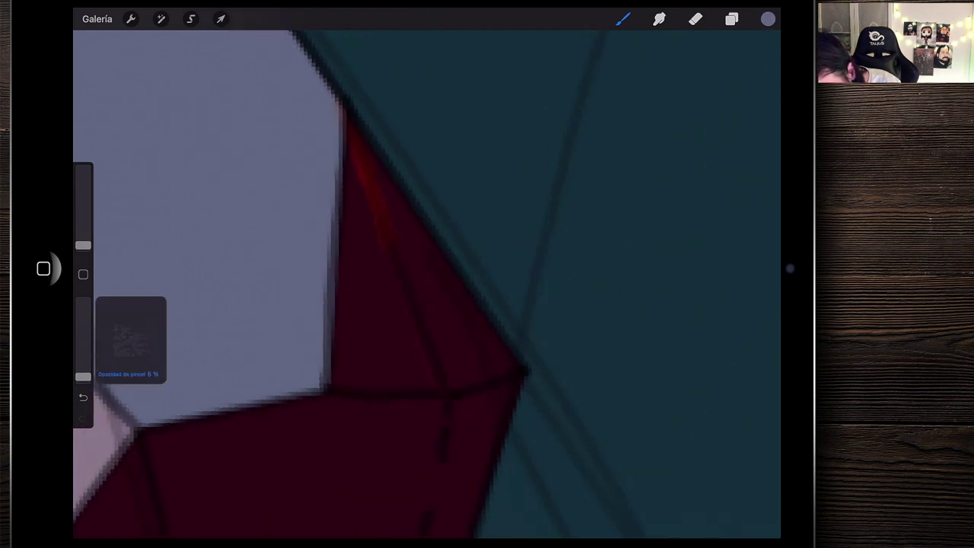
pyautogui.hscroll(-3, 427, 289)
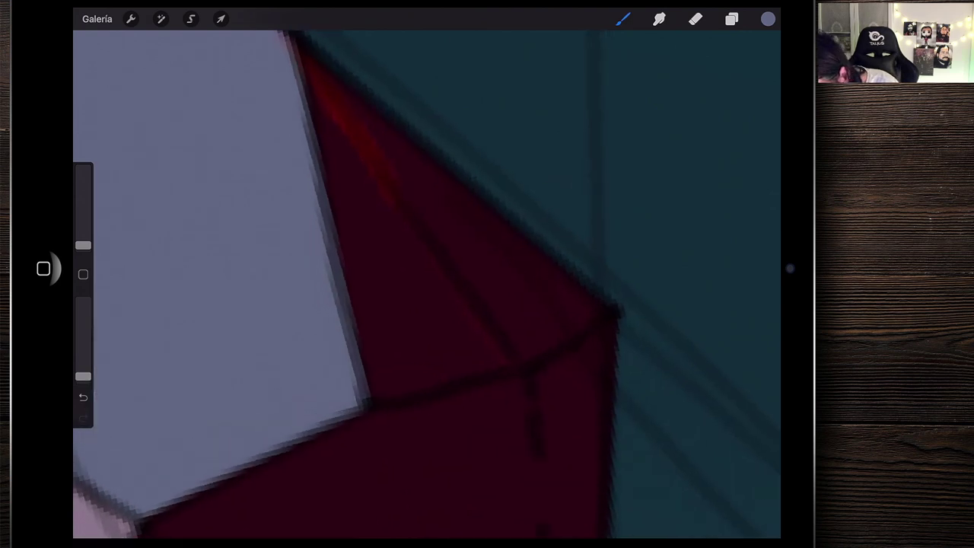
pyautogui.moveTo(366, 294)
pyautogui.mouseDown()
pyautogui.moveTo(348, 218)
pyautogui.moveTo(367, 265)
pyautogui.mouseUp()
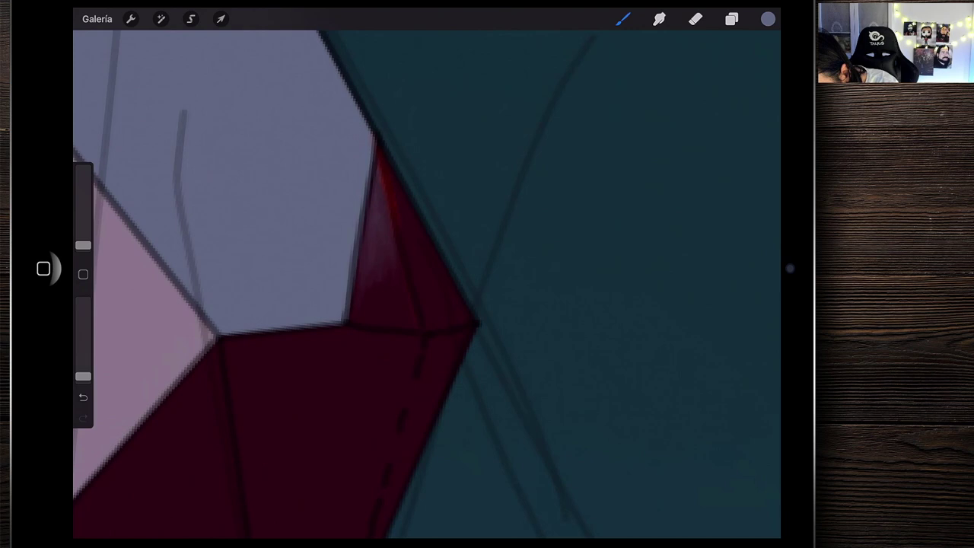
pyautogui.scroll(-5, 427, 289)
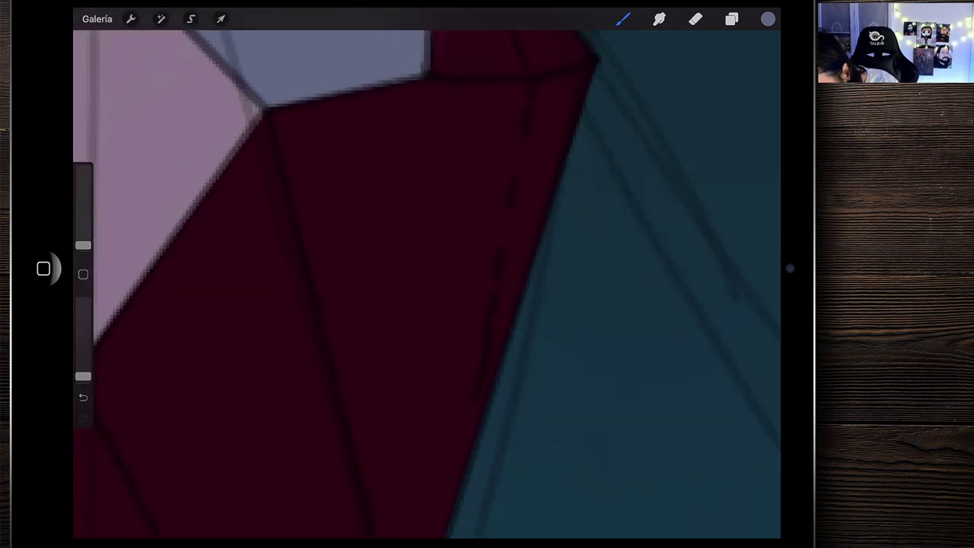
pyautogui.click(305, 256)
pyautogui.scroll(3, 426, 283)
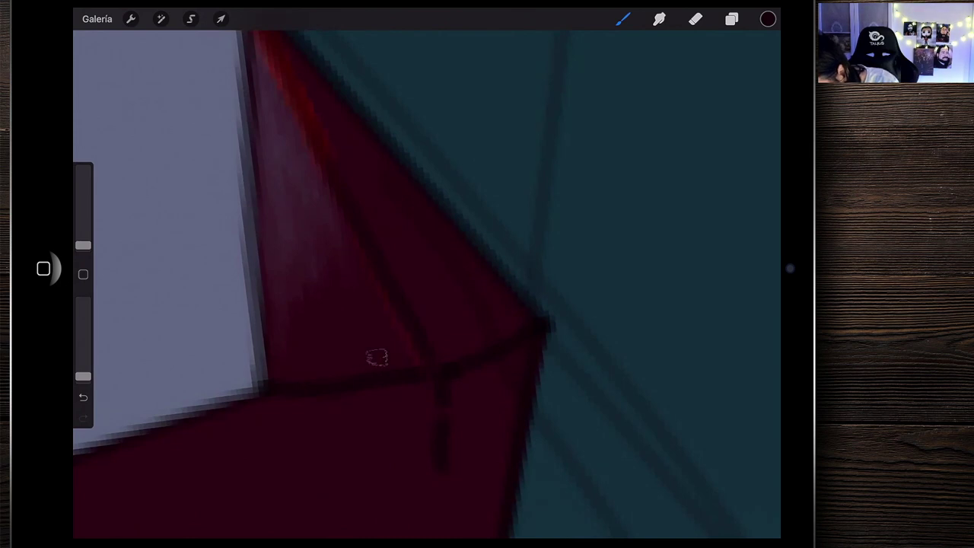
pyautogui.moveTo(83, 376); pyautogui.dragTo(83, 364)
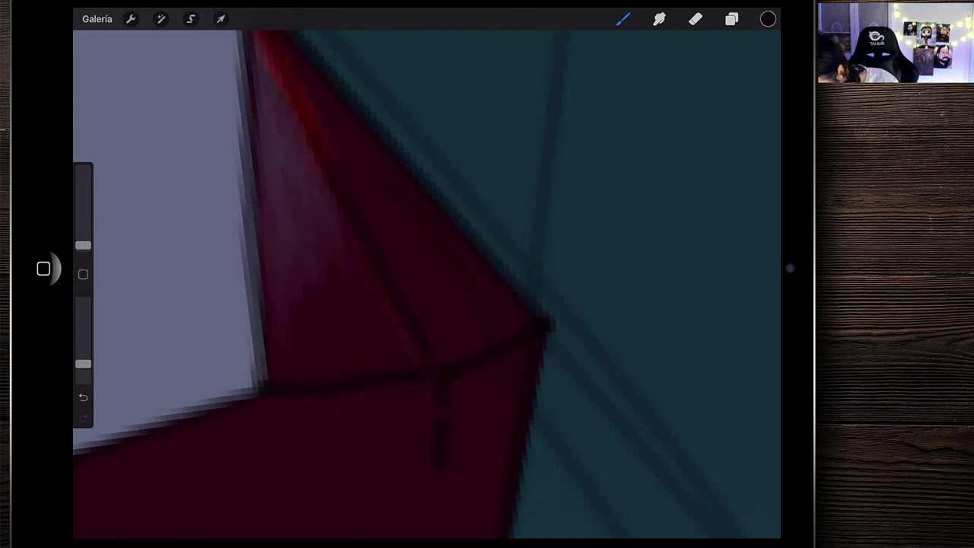
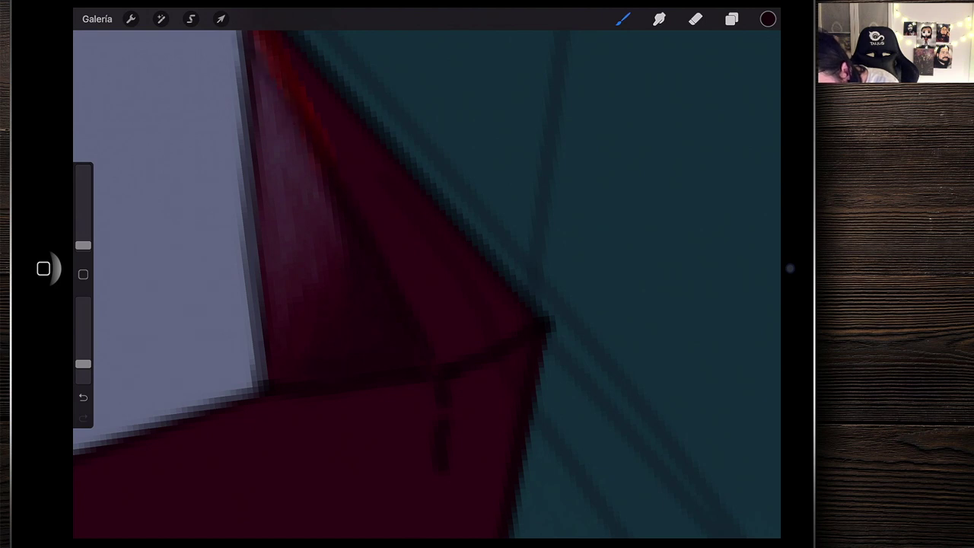
# Darken one of the red crystal's facet edges with a short, fine dark stroke
pyautogui.scroll(-5, 427, 284)
pyautogui.scroll(3, 426, 284)
pyautogui.scroll(1, 427, 304)
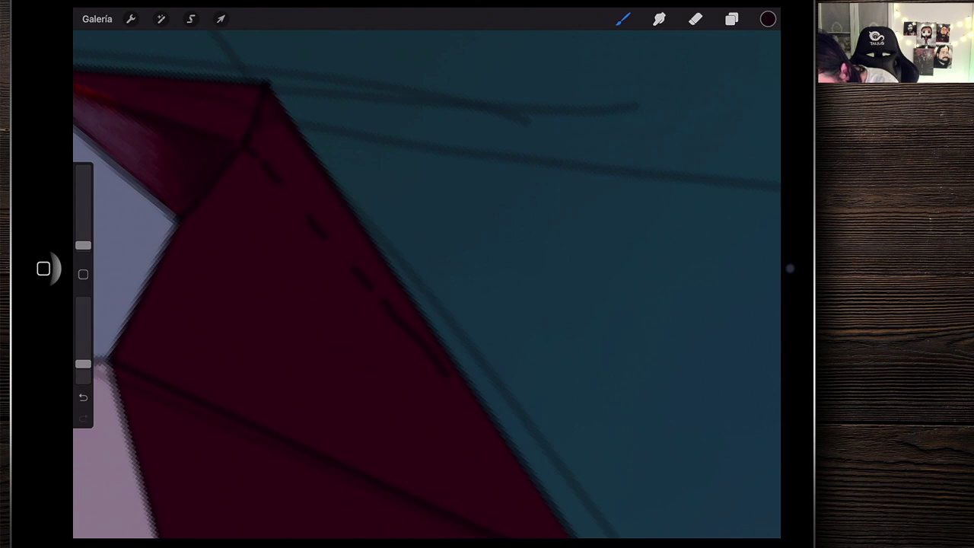
pyautogui.scroll(1, 426, 284)
pyautogui.moveTo(262, 137); pyautogui.dragTo(279, 149)
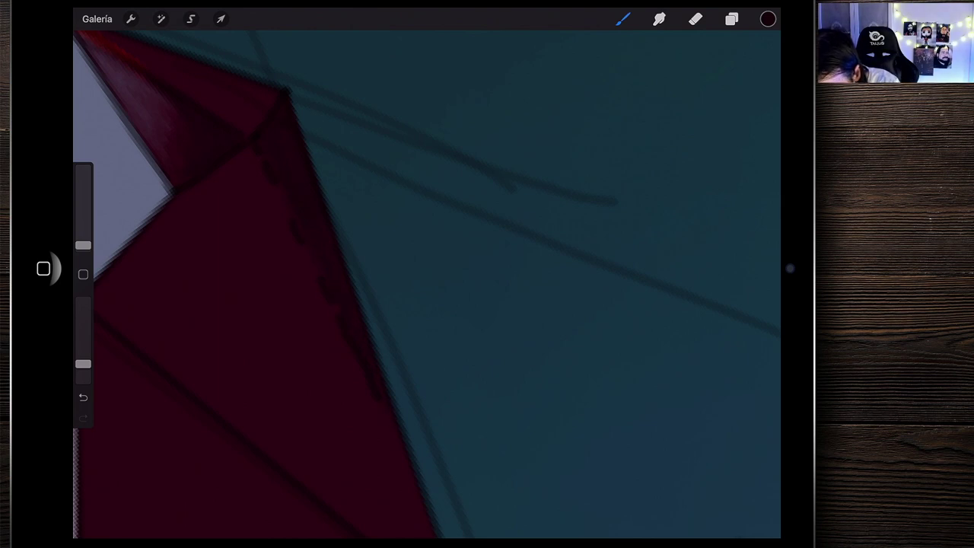
# Nudge the brush size up slightly while zooming around the crystal's edges
pyautogui.scroll(3, 234, 283)
pyautogui.scroll(-5, 426, 274)
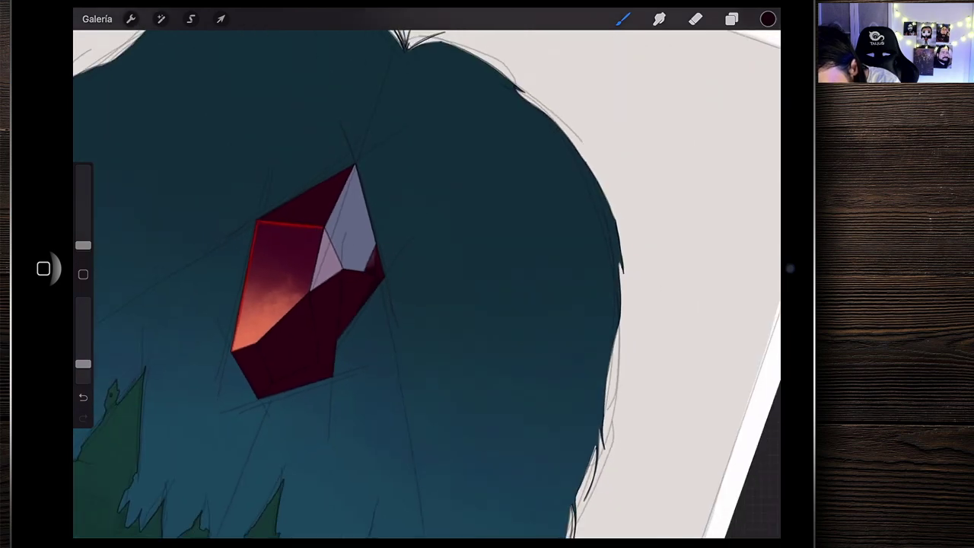
pyautogui.scroll(5, 319, 229)
pyautogui.scroll(2, 366, 228)
pyautogui.scroll(2, 365, 228)
pyautogui.scroll(2, 365, 228)
pyautogui.scroll(2, 365, 229)
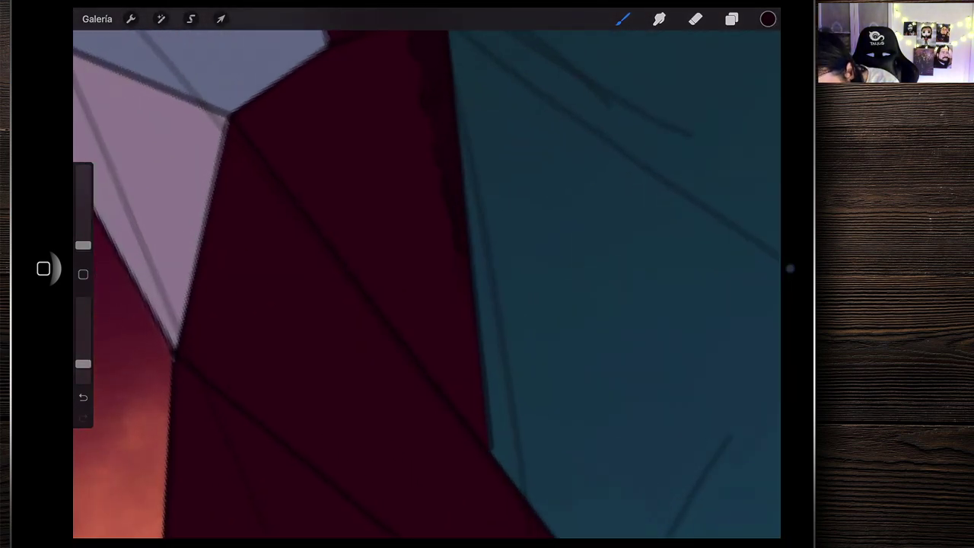
pyautogui.moveTo(83, 245); pyautogui.dragTo(83, 239)
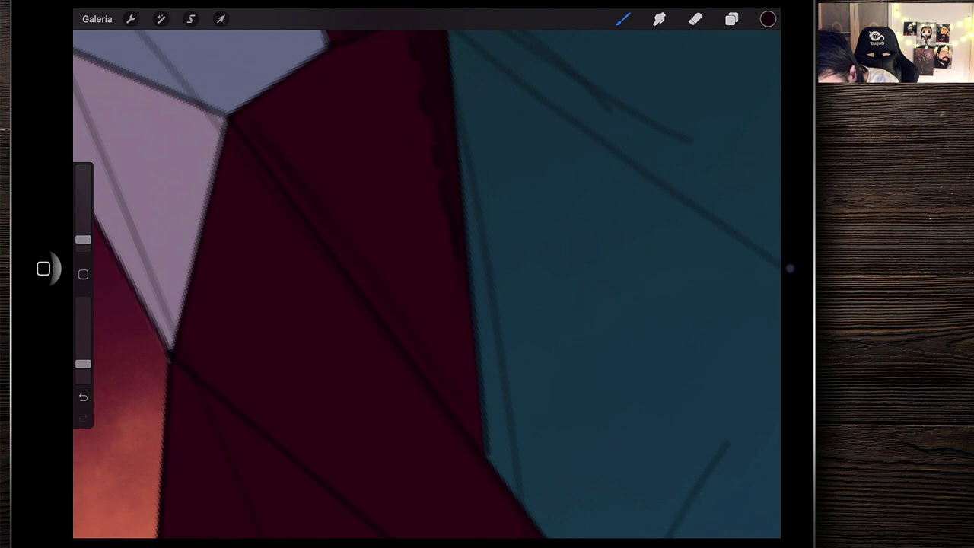
pyautogui.scroll(5, 426, 281)
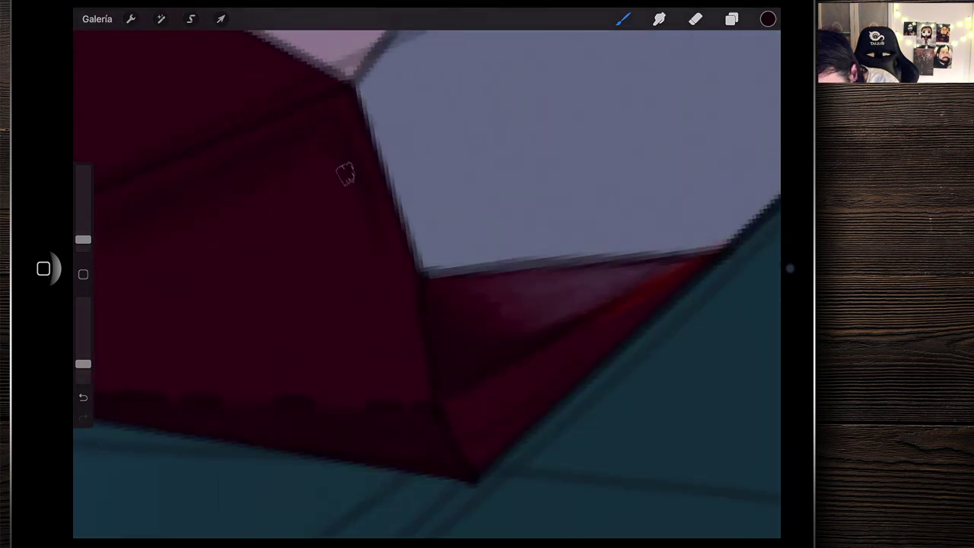
pyautogui.scroll(-2, 427, 282)
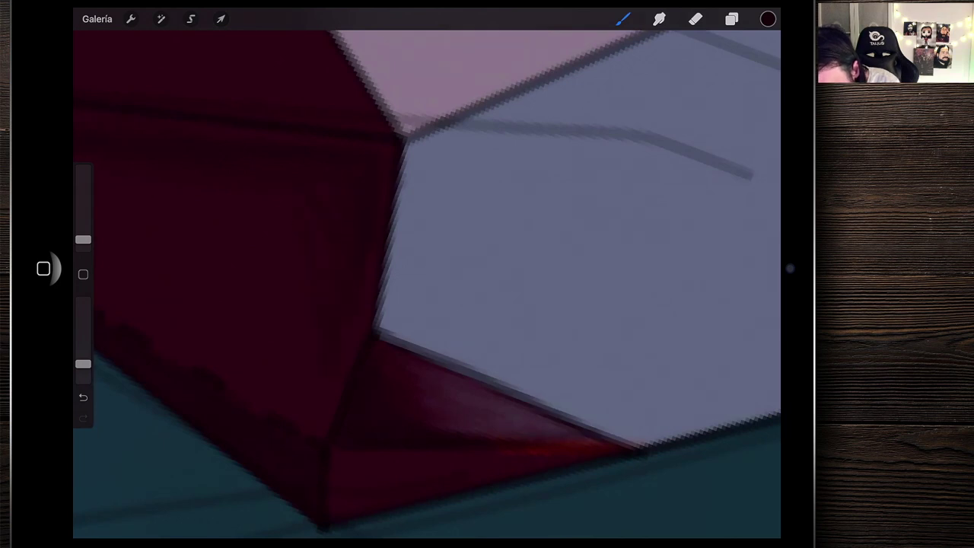
pyautogui.scroll(-5, 427, 282)
pyautogui.scroll(3, 426, 281)
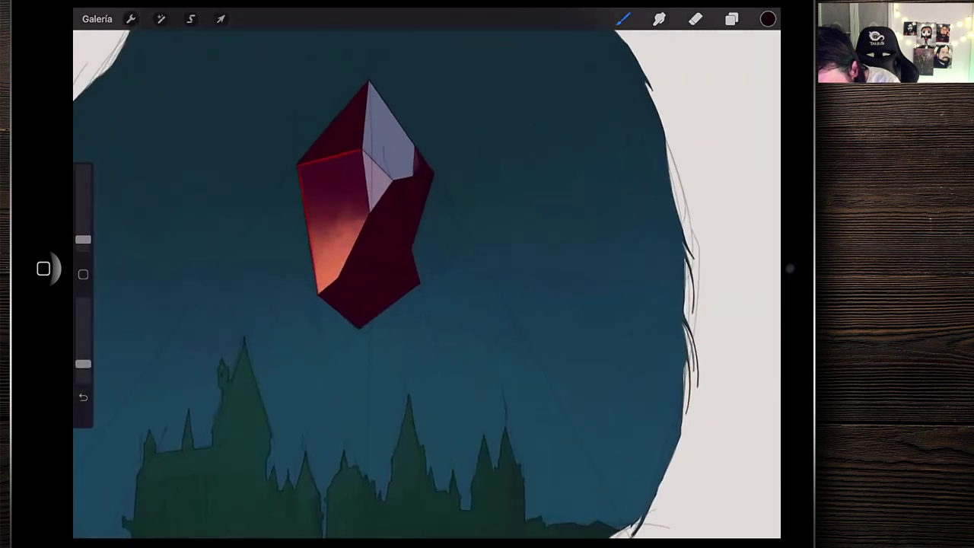
pyautogui.scroll(3, 365, 205)
pyautogui.scroll(1, 365, 205)
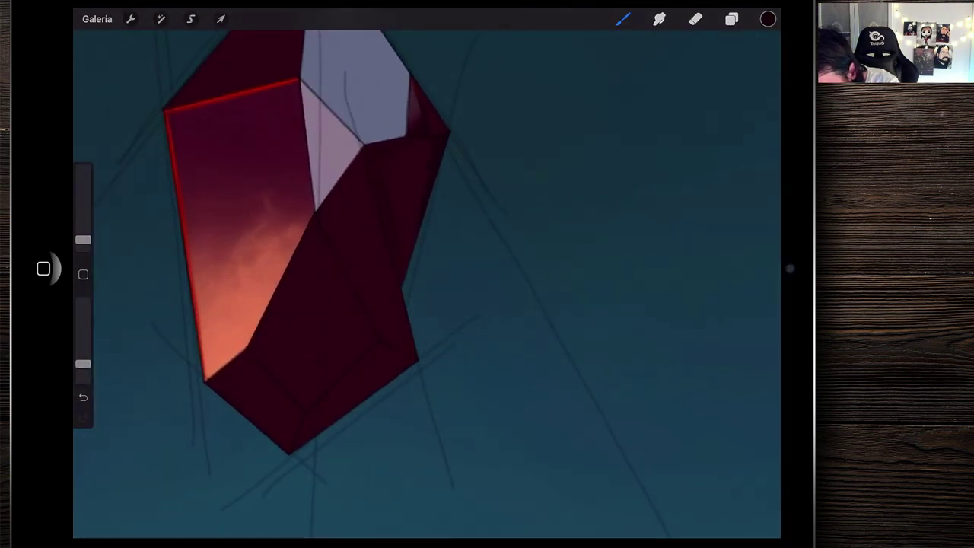
pyautogui.scroll(-2, 426, 281)
pyautogui.scroll(-1, 426, 282)
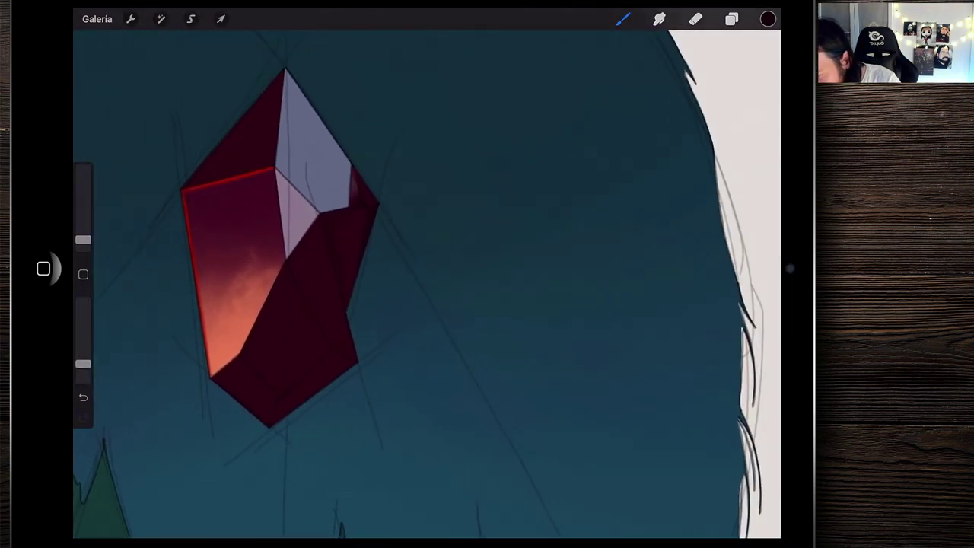
# Start a freehand selection tracing along the dark crystal face's edge
pyautogui.click(191, 18)
pyautogui.scroll(3, 365, 228)
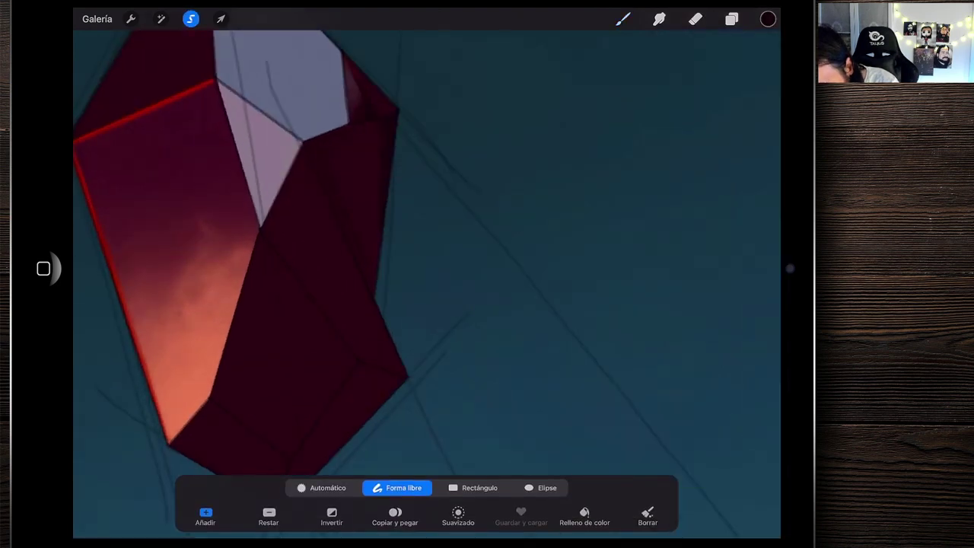
pyautogui.scroll(2, 365, 228)
pyautogui.scroll(3, 304, 228)
pyautogui.scroll(2, 304, 228)
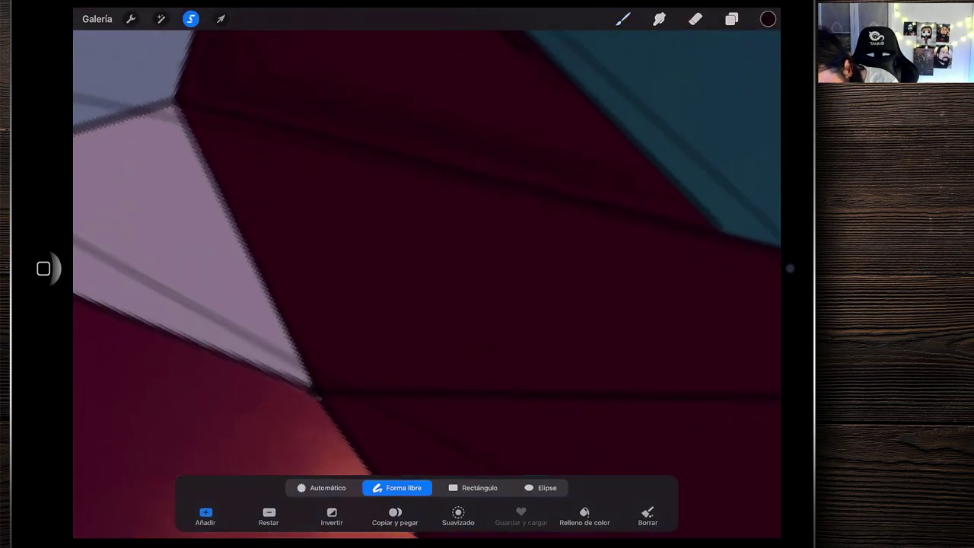
pyautogui.hscroll(5, 426, 281)
pyautogui.scroll(-2, 426, 282)
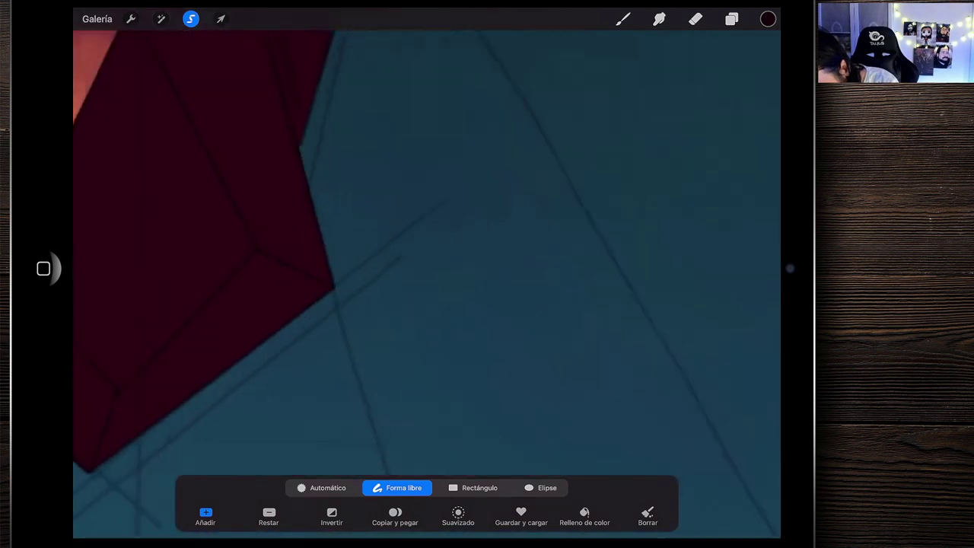
pyautogui.scroll(3, 426, 282)
pyautogui.moveTo(76, 33); pyautogui.dragTo(228, 261)
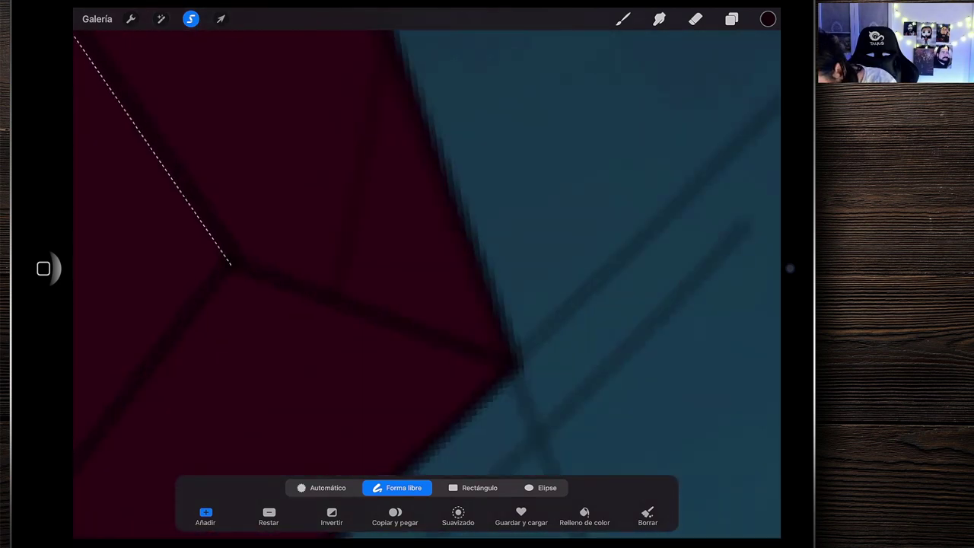
# Close the face selection with corner points up to its top, then bring up the colour picker
pyautogui.scroll(2, 426, 281)
pyautogui.click(493, 439)
pyautogui.click(446, 261)
pyautogui.scroll(2, 457, 305)
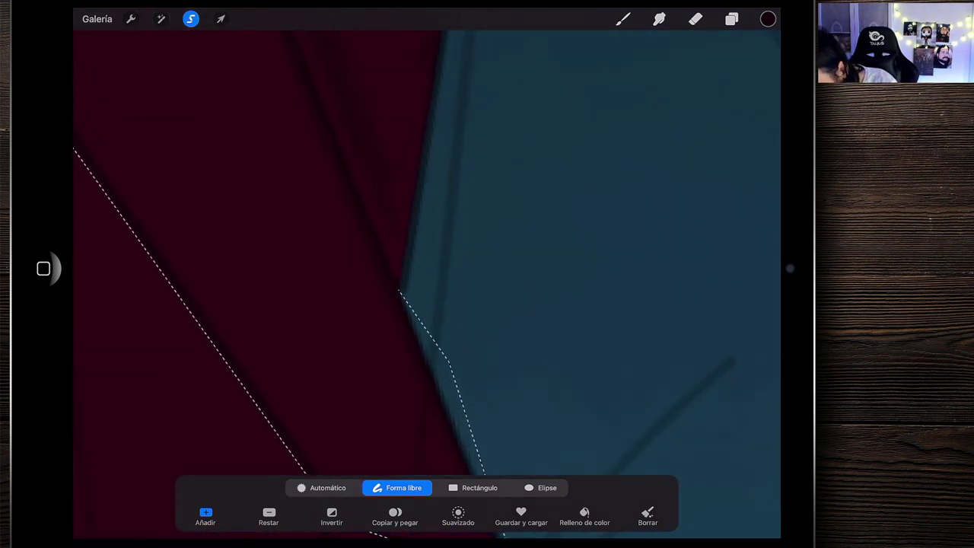
pyautogui.scroll(2, 427, 282)
pyautogui.scroll(2, 426, 282)
pyautogui.click(249, 126)
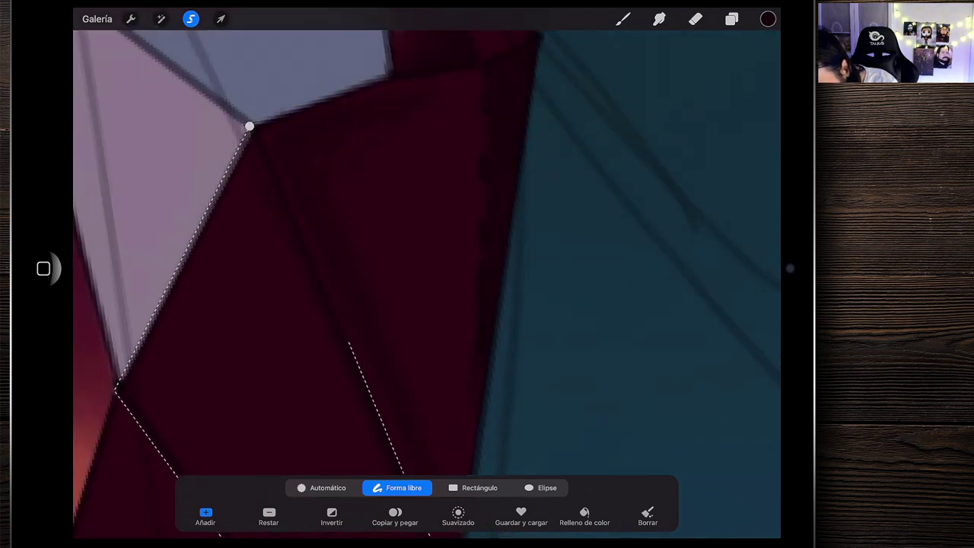
pyautogui.scroll(-3, 426, 282)
pyautogui.scroll(-2, 427, 282)
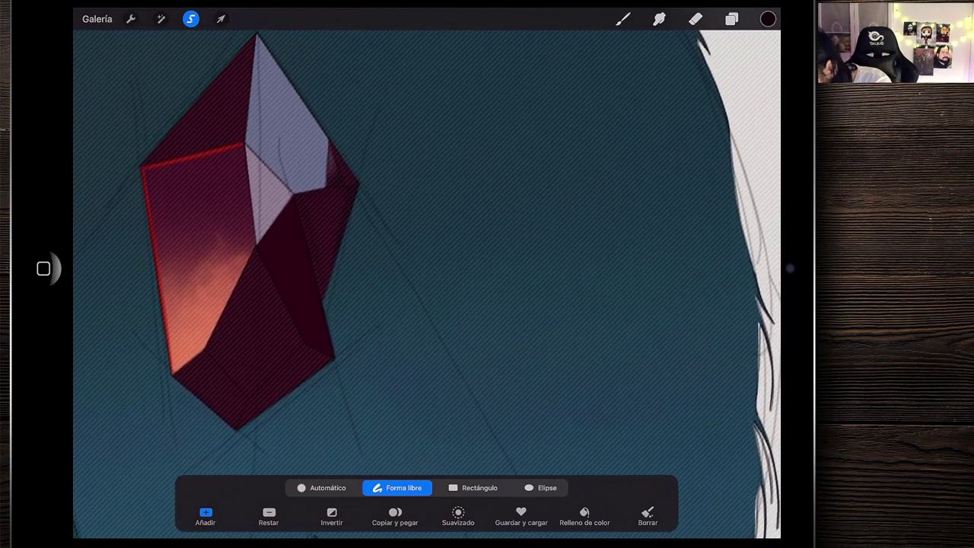
pyautogui.click(768, 18)
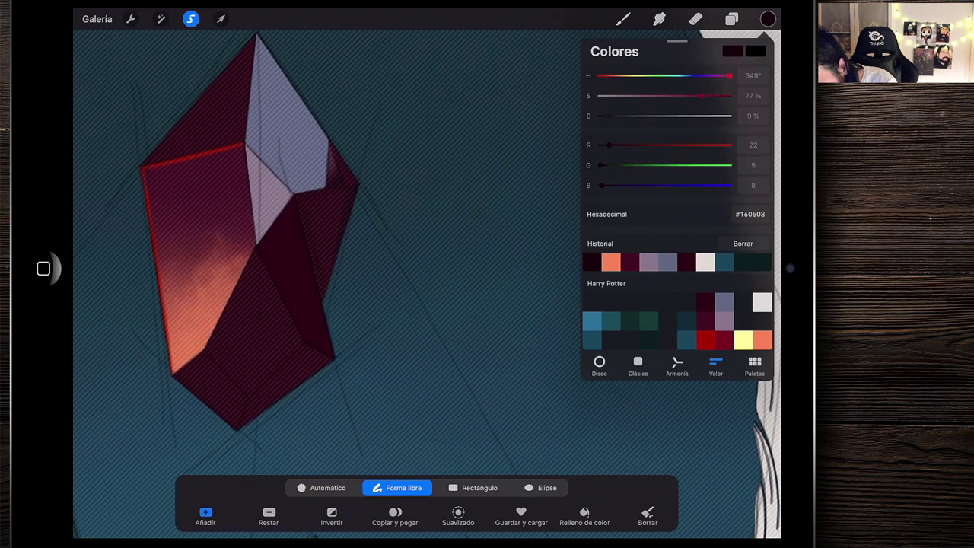
# Pick deep red #7f171c, enlarge Pincel plano to fill the face, then pick #b02101
pyautogui.click(724, 340)
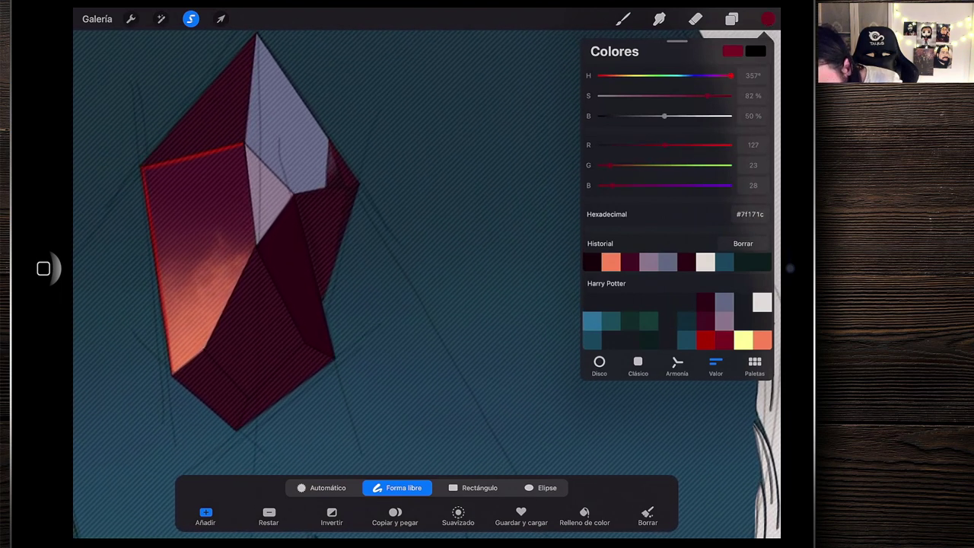
pyautogui.click(623, 18)
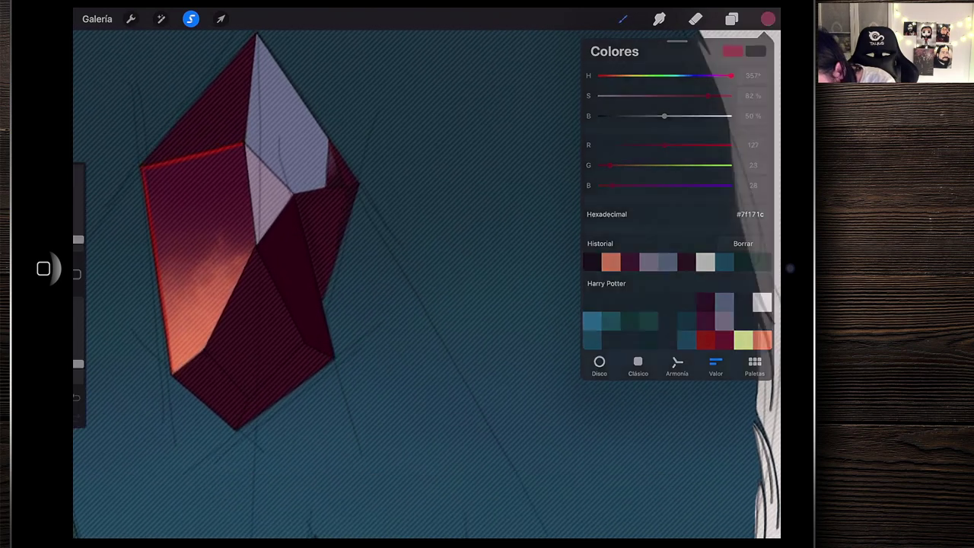
pyautogui.click(622, 19)
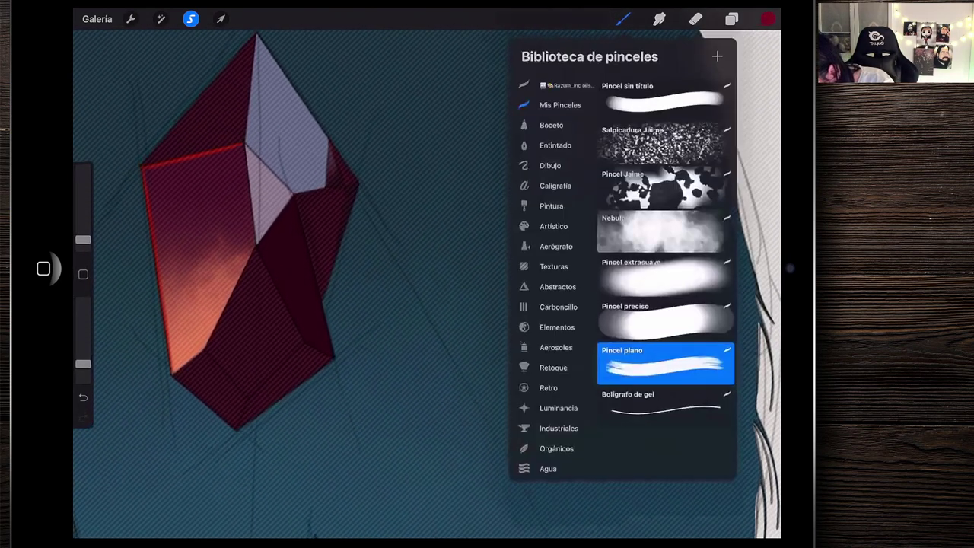
pyautogui.moveTo(83, 242); pyautogui.dragTo(83, 230)
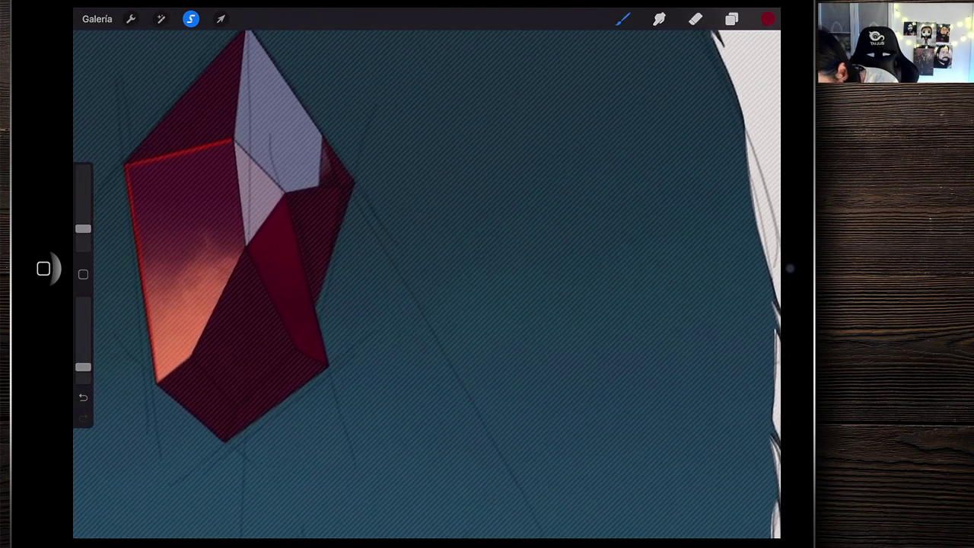
pyautogui.click(768, 18)
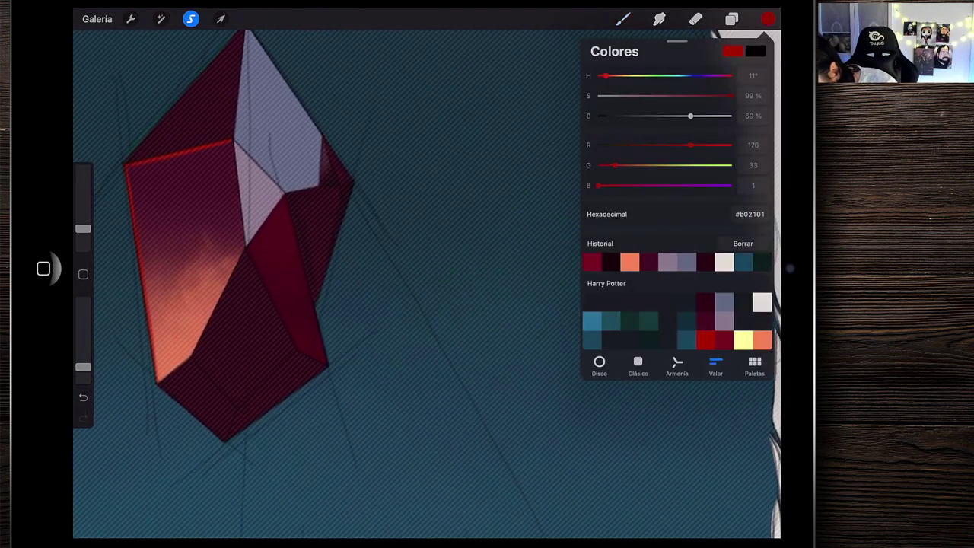
pyautogui.click(623, 18)
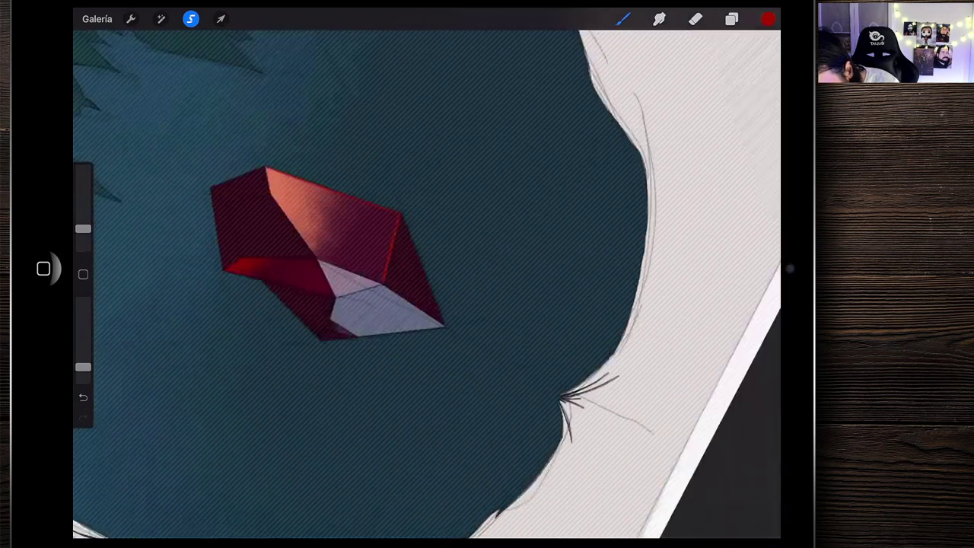
# Raise the brush opacity to 28%
pyautogui.scroll(5, 426, 281)
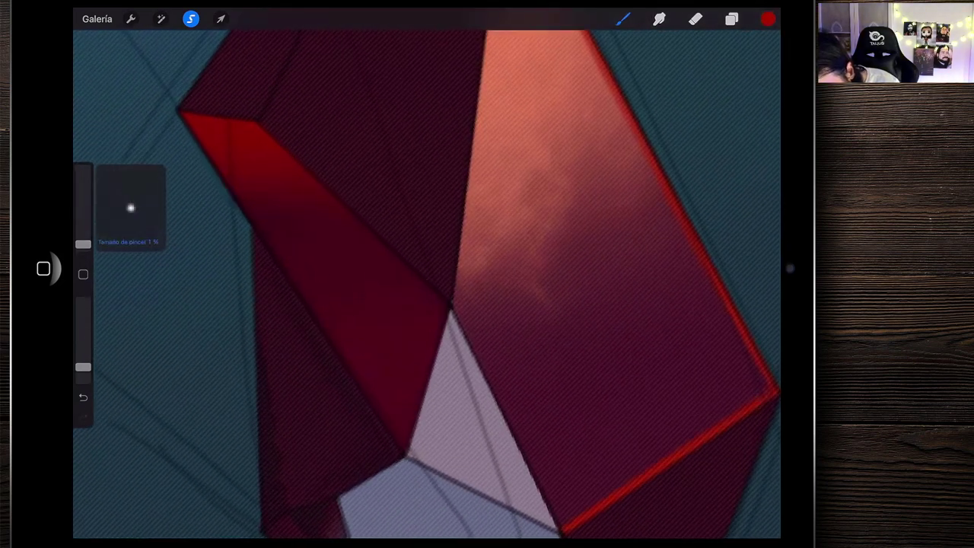
pyautogui.scroll(3, 426, 282)
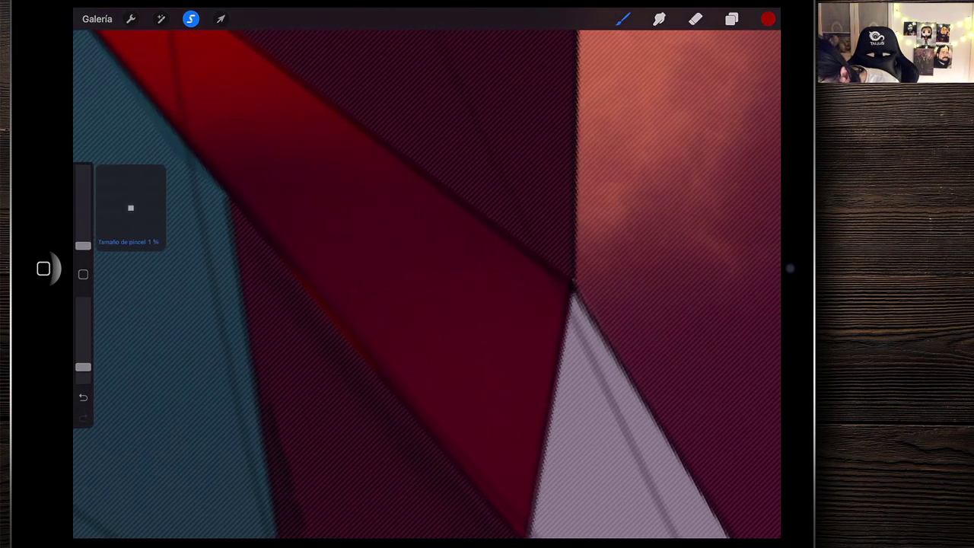
pyautogui.moveTo(83, 367); pyautogui.dragTo(83, 358)
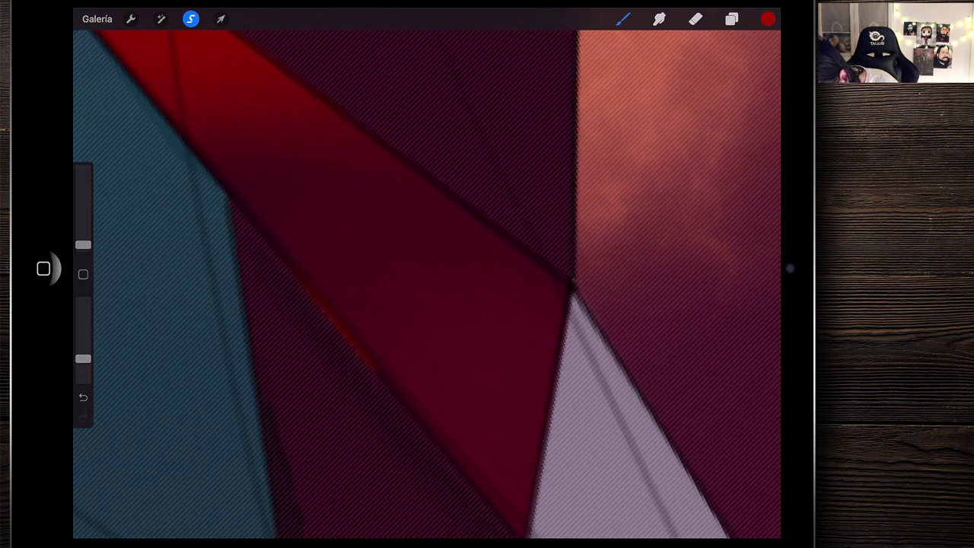
# Zoom out to review the unmasked gem and its guide lines, then bring up the layers list
pyautogui.scroll(3, 426, 282)
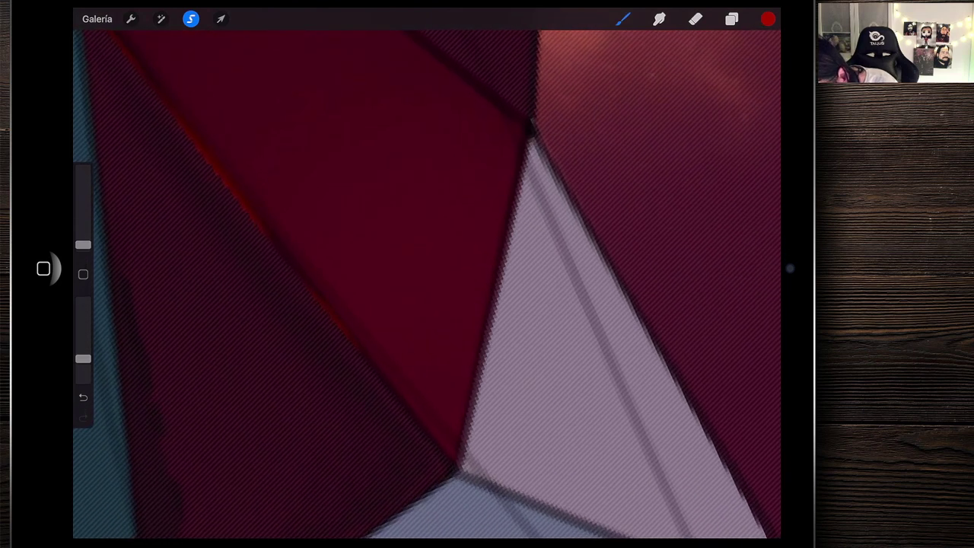
pyautogui.scroll(2, 426, 281)
pyautogui.scroll(-3, 426, 281)
pyautogui.scroll(-3, 427, 282)
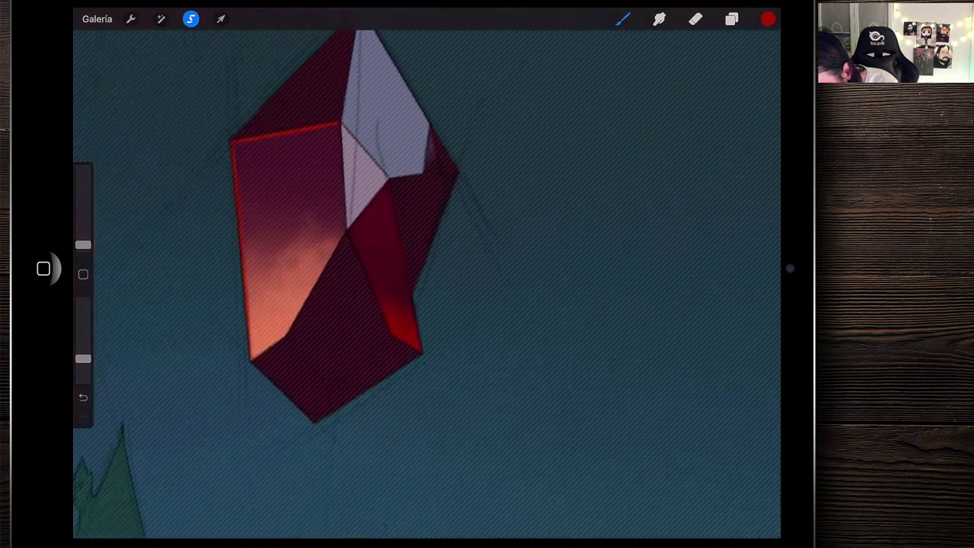
pyautogui.scroll(2, 426, 281)
pyautogui.scroll(2, 289, 274)
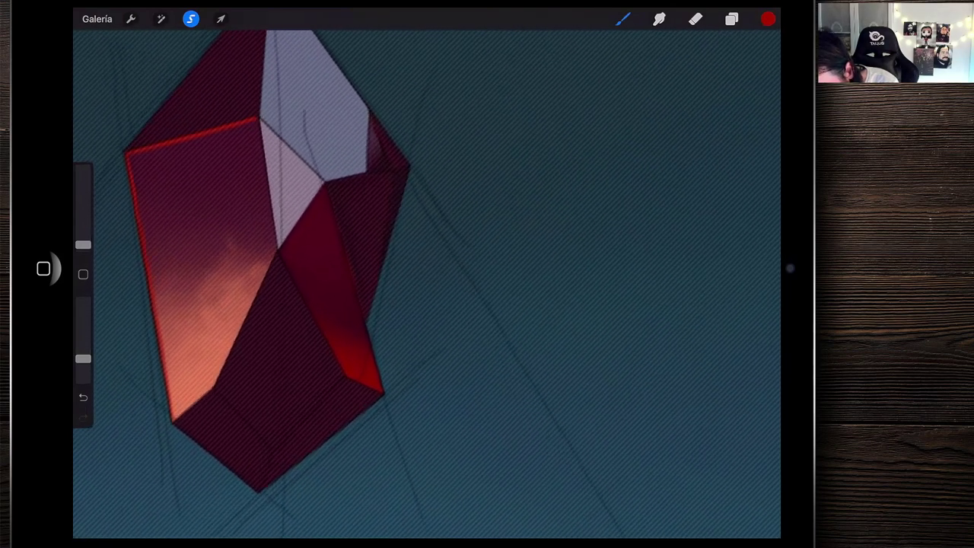
pyautogui.scroll(2, 289, 274)
pyautogui.scroll(-1, 304, 274)
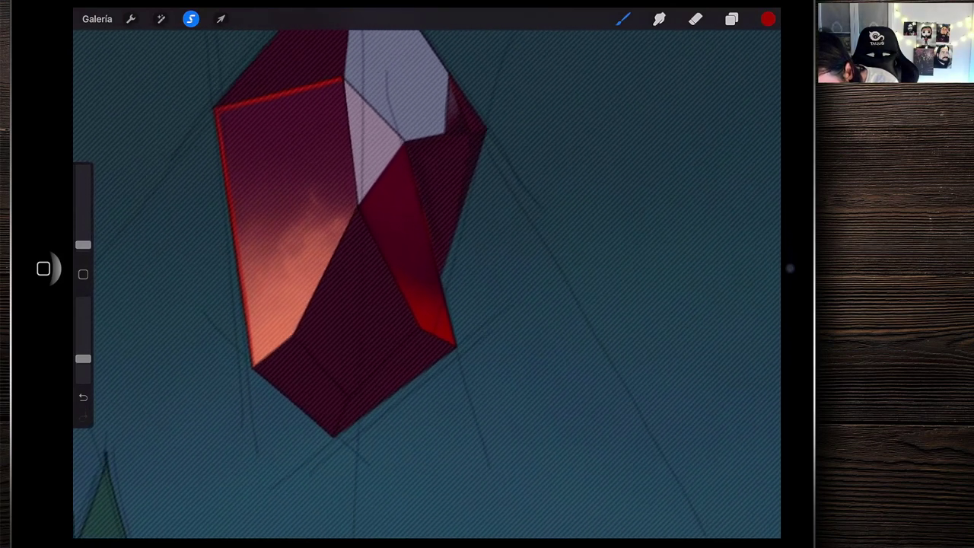
pyautogui.scroll(-1, 305, 274)
pyautogui.scroll(-2, 304, 274)
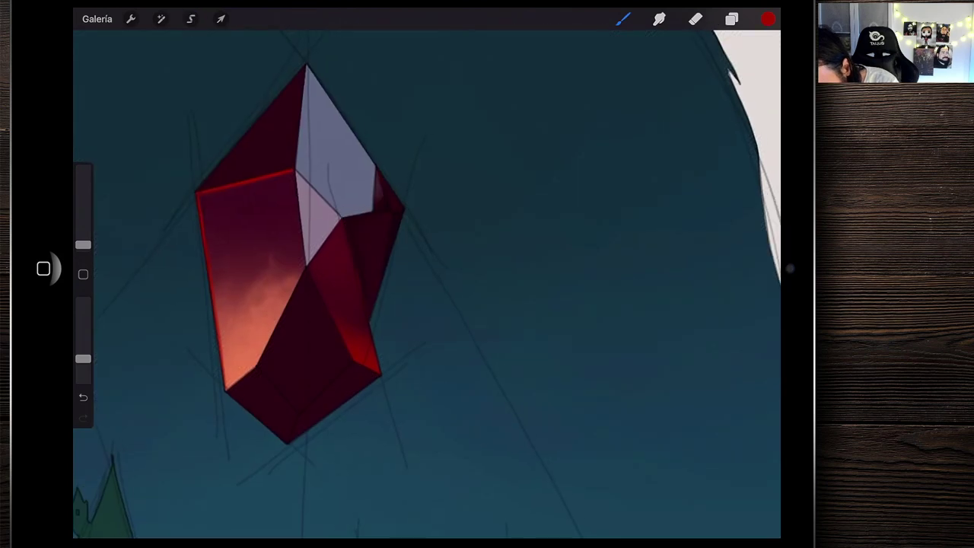
pyautogui.hscroll(2, 426, 274)
pyautogui.click(731, 19)
# Hide the PIEDRA FILOSOFAL sketch layer and zoom in to inspect the gem alone
pyautogui.click(756, 92)
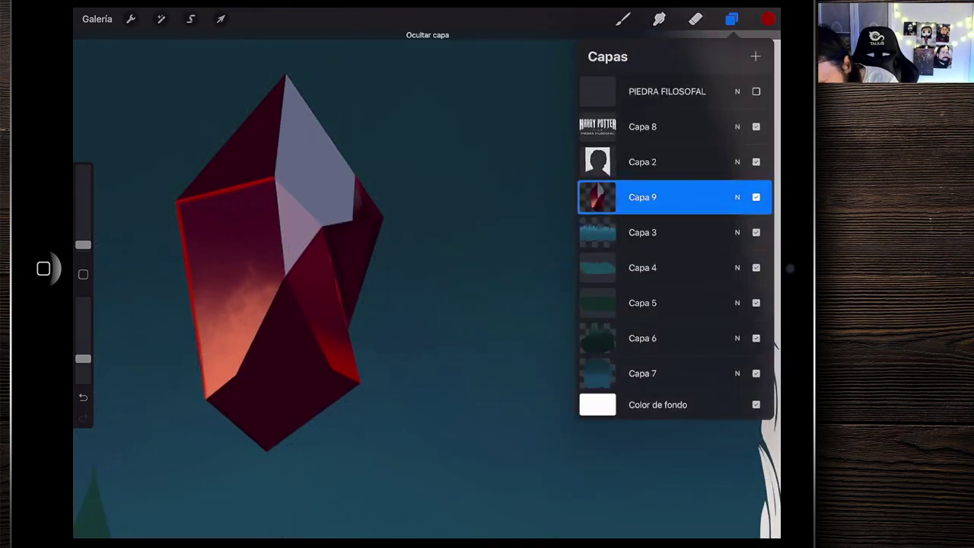
pyautogui.scroll(3, 201, 228)
pyautogui.scroll(3, 304, 274)
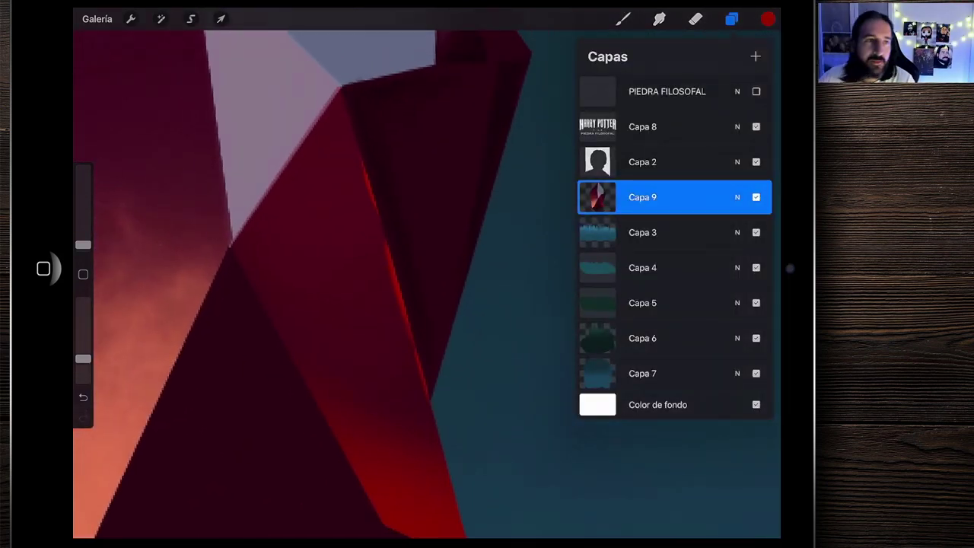
pyautogui.hscroll(-2, 304, 274)
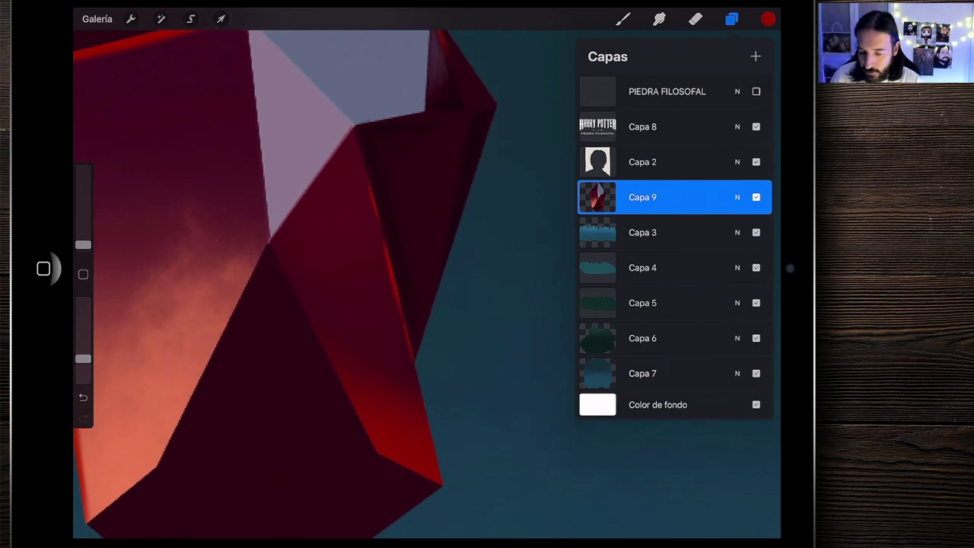
pyautogui.scroll(-5, 426, 274)
pyautogui.scroll(1, 427, 274)
pyautogui.scroll(3, 426, 160)
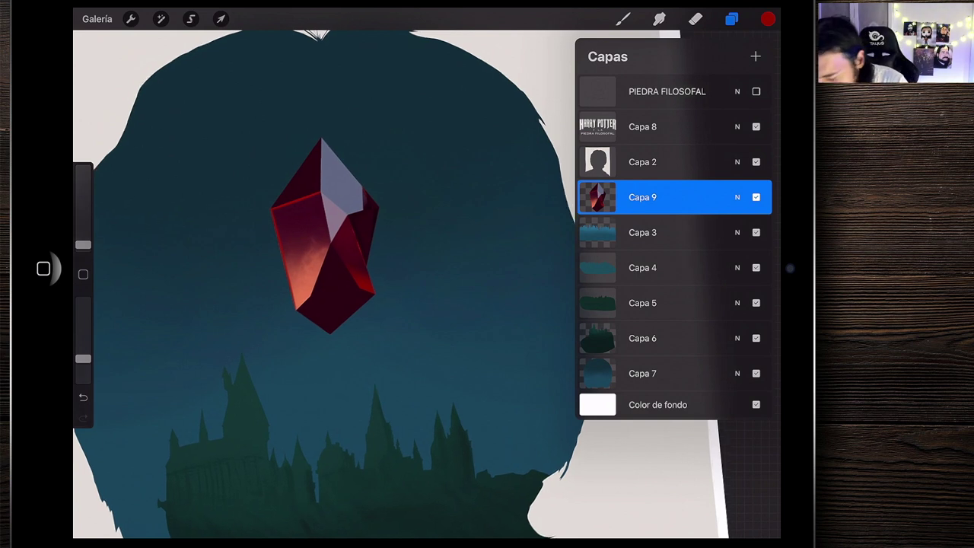
pyautogui.scroll(5, 334, 251)
pyautogui.scroll(1, 334, 274)
pyautogui.scroll(2, 345, 290)
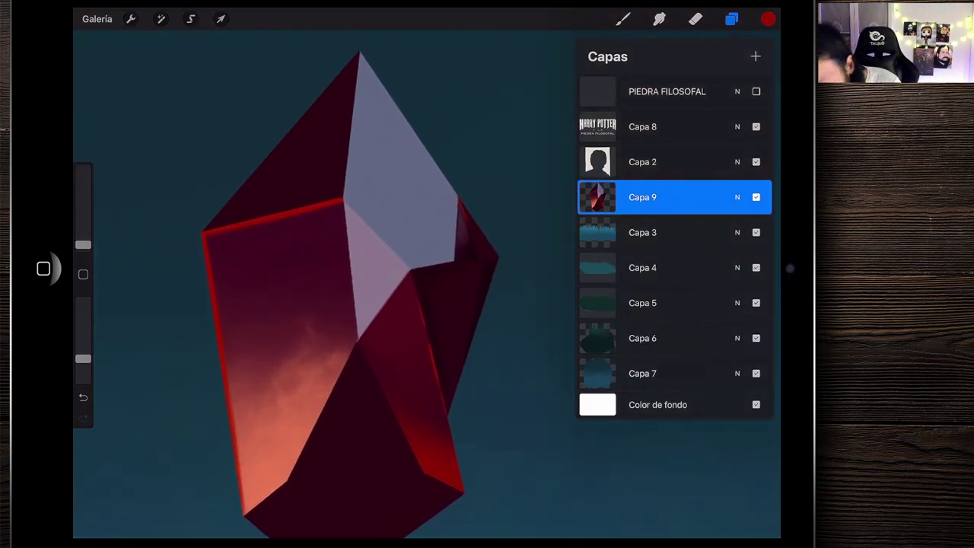
pyautogui.scroll(1, 345, 290)
pyautogui.scroll(-2, 343, 274)
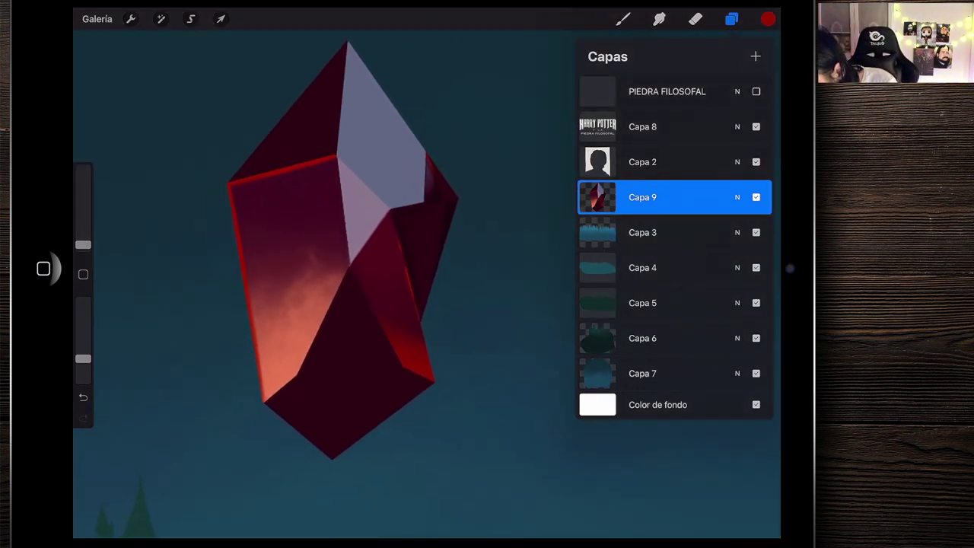
pyautogui.scroll(1, 327, 251)
pyautogui.scroll(2, 327, 252)
pyautogui.scroll(2, 327, 251)
# Outline the gem's dark lower inner facet with a freehand selection
pyautogui.click(191, 18)
pyautogui.scroll(2, 427, 274)
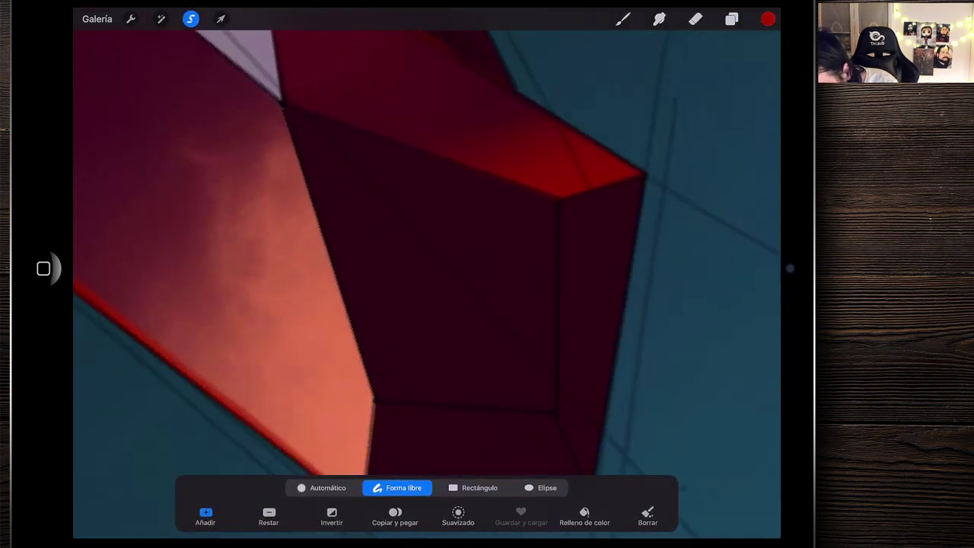
pyautogui.scroll(2, 426, 274)
pyautogui.scroll(1, 426, 274)
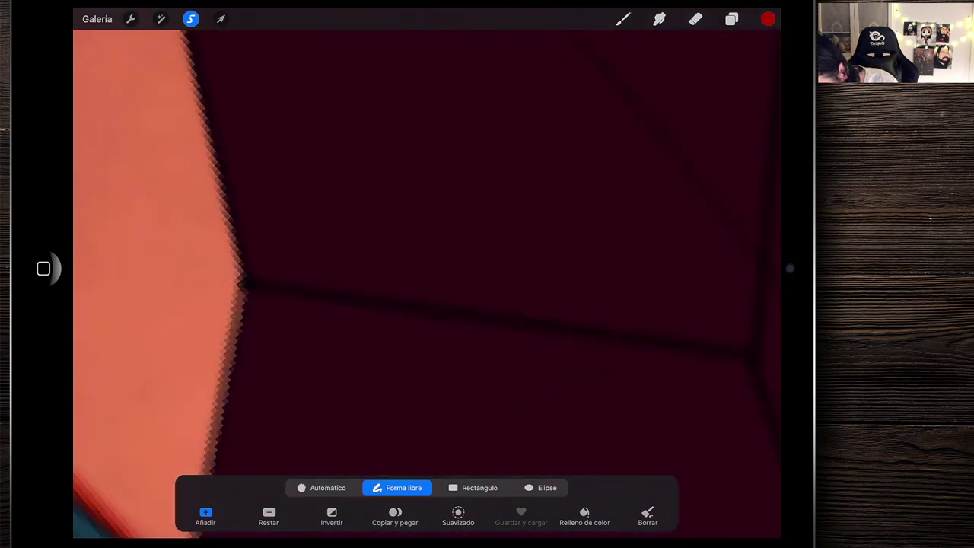
pyautogui.moveTo(190, 76); pyautogui.dragTo(236, 274)
pyautogui.scroll(-3, 426, 274)
pyautogui.scroll(-2, 427, 274)
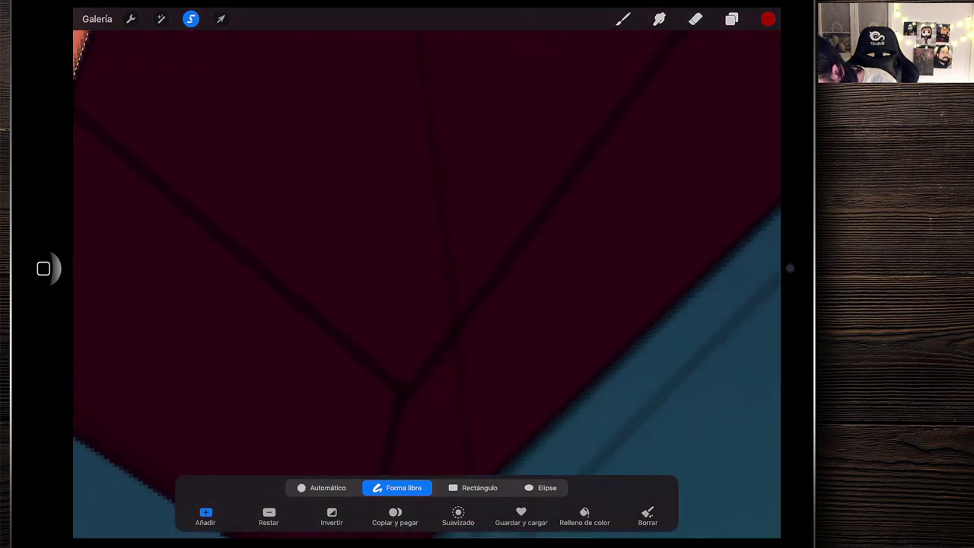
pyautogui.click(331, 304)
pyautogui.click(652, 91)
# Reframe the view on the whole gem and bring up the brush library
pyautogui.scroll(3, 426, 274)
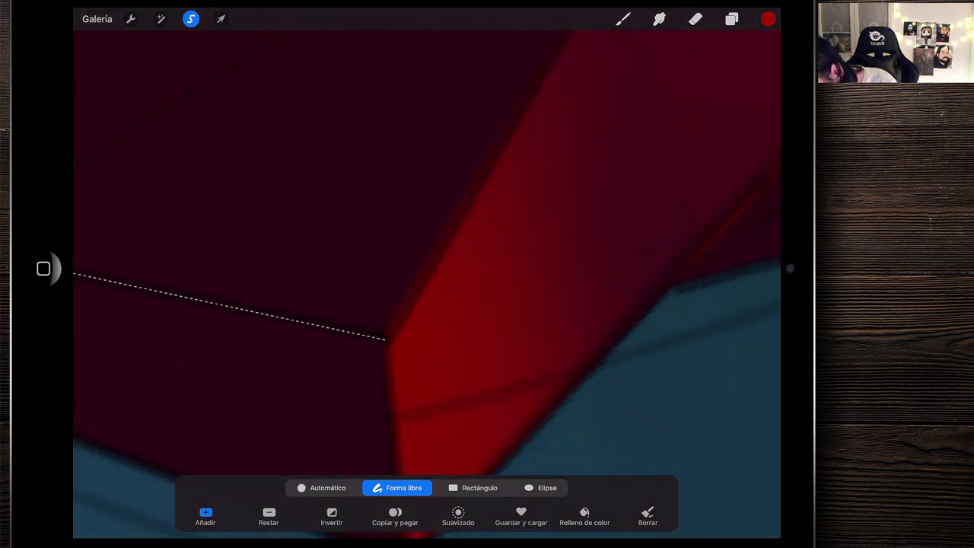
pyautogui.moveTo(228, 152); pyautogui.dragTo(381, 343)
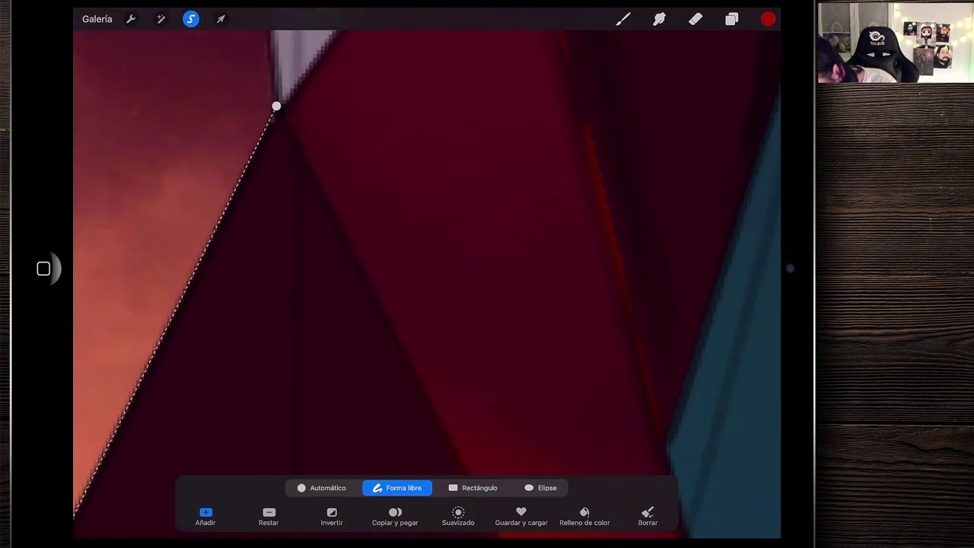
pyautogui.scroll(-5, 426, 274)
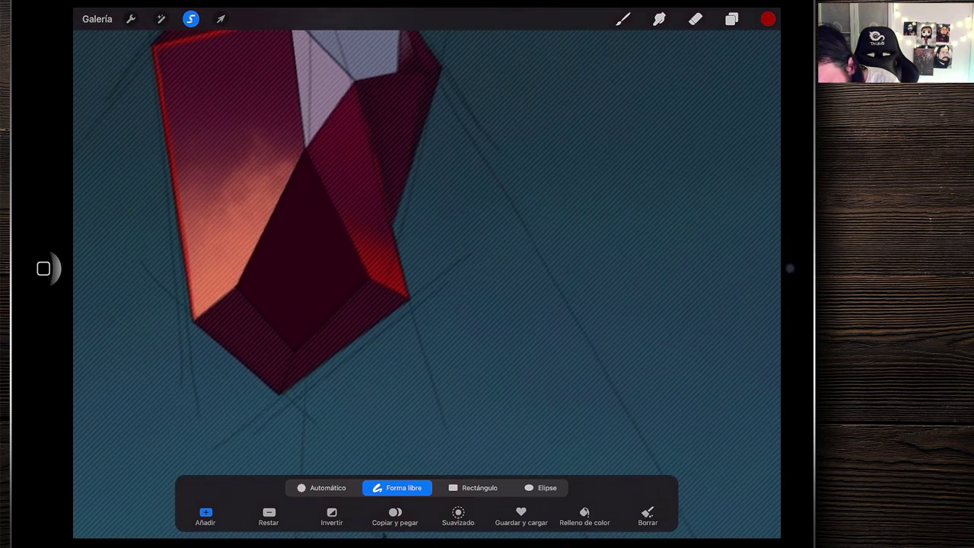
pyautogui.moveTo(305, 229); pyautogui.dragTo(274, 237)
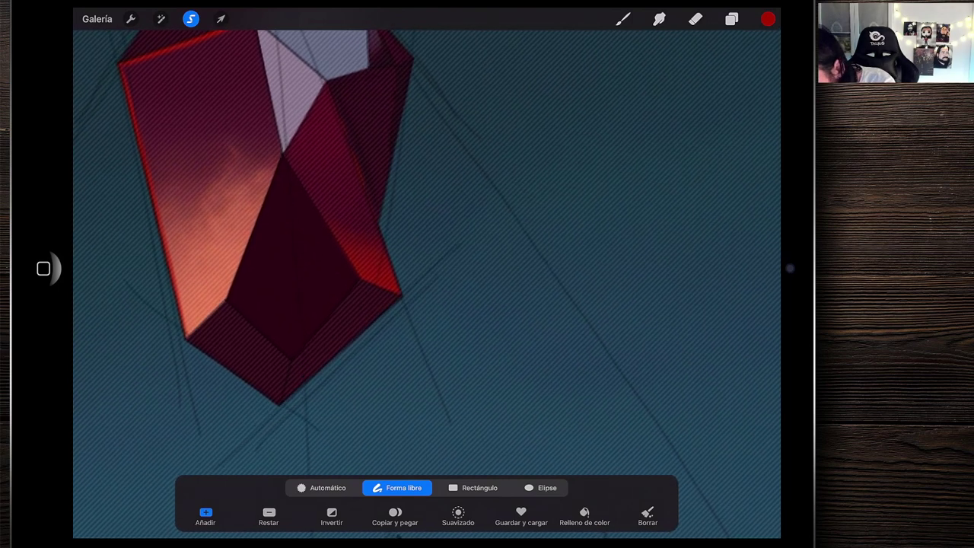
pyautogui.click(623, 19)
pyautogui.click(622, 19)
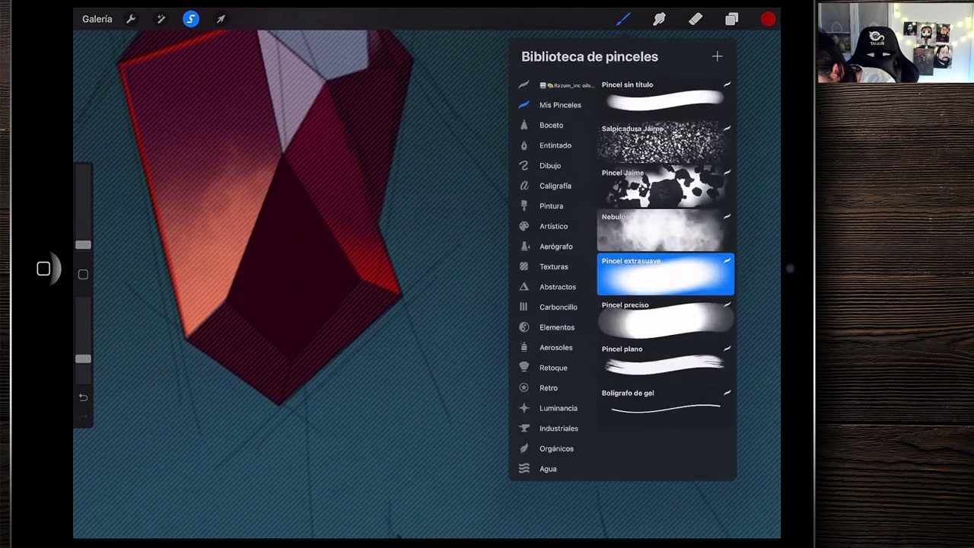
# Airbrush red into the facet with Pincel extrasuave at 12%, then pick pale yellow
pyautogui.moveTo(83, 226); pyautogui.dragTo(83, 219)
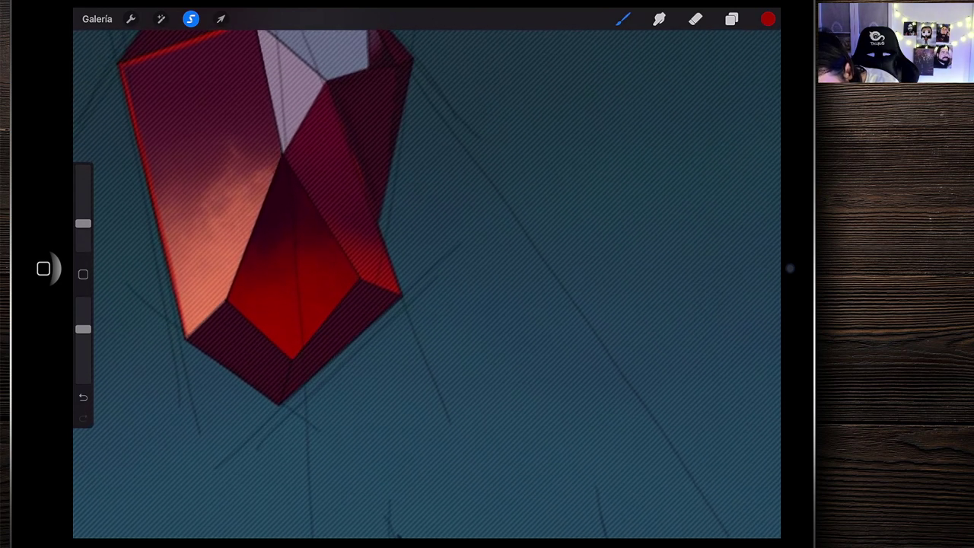
pyautogui.scroll(-2, 426, 282)
pyautogui.scroll(-4, 426, 281)
pyautogui.scroll(-1, 426, 281)
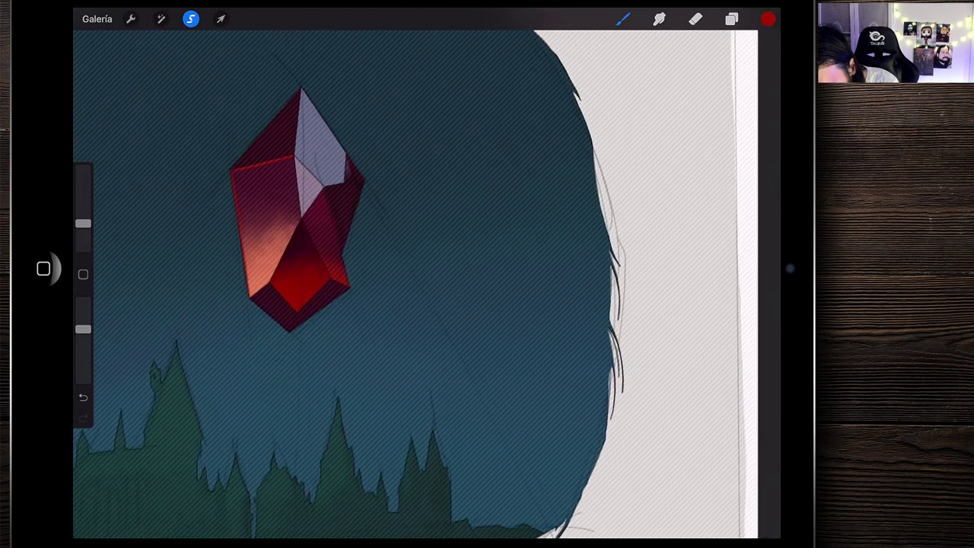
pyautogui.scroll(5, 297, 228)
pyautogui.scroll(2, 297, 228)
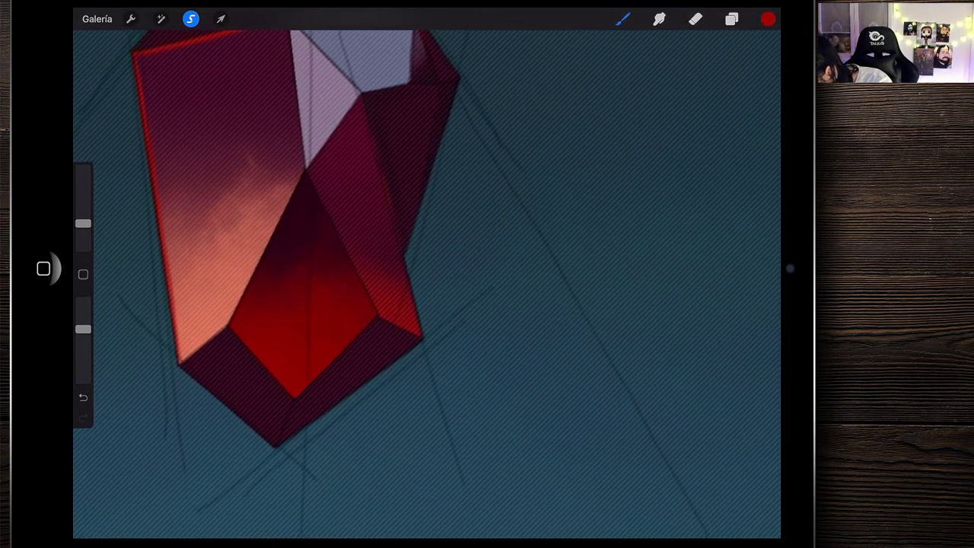
pyautogui.click(768, 19)
pyautogui.click(743, 340)
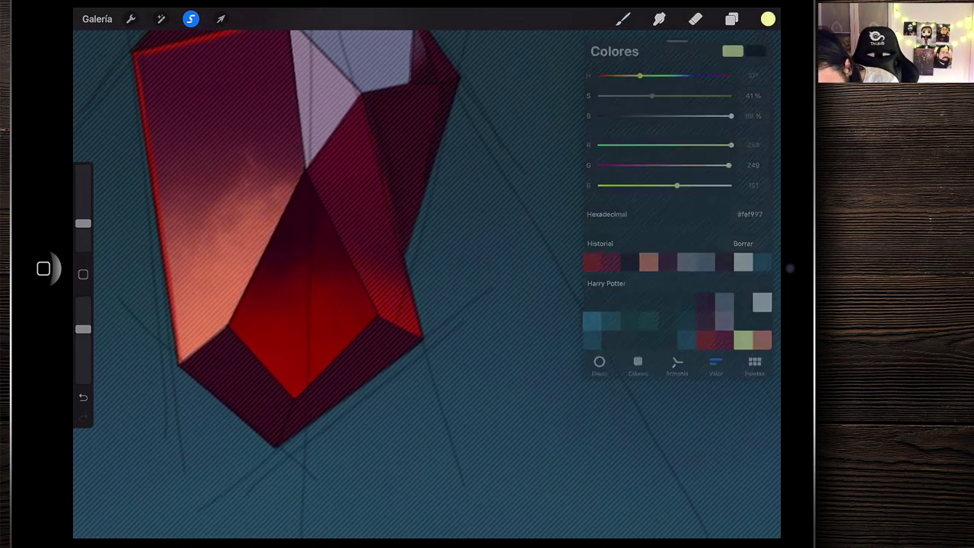
# Paint a soft yellow-orange glow across the inner facet's base, redoing two failed strokes
pyautogui.scroll(2, 320, 251)
pyautogui.moveTo(304, 191); pyautogui.dragTo(327, 320)
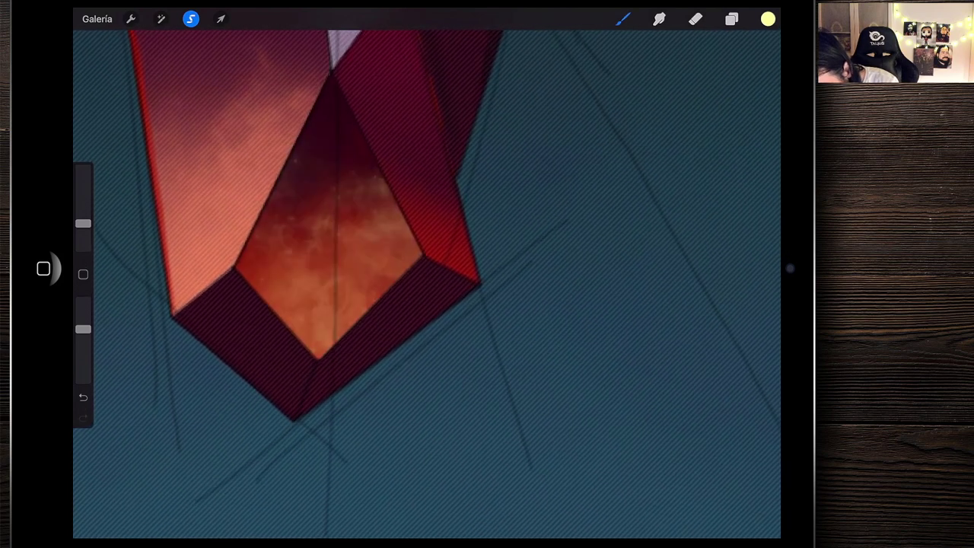
pyautogui.hotkey('ctrl', 'z')
pyautogui.moveTo(305, 243); pyautogui.dragTo(320, 335)
pyautogui.hotkey('ctrl', 'z')
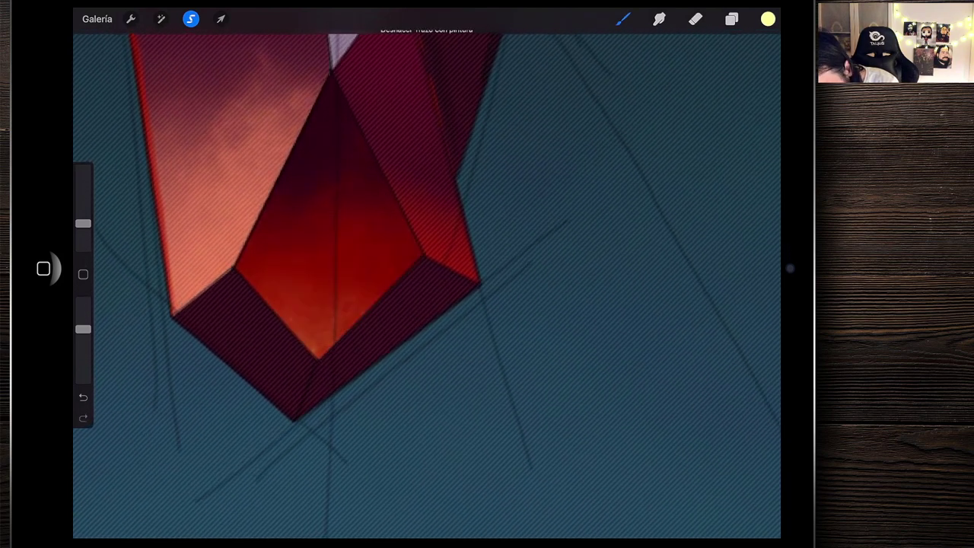
pyautogui.moveTo(304, 297); pyautogui.dragTo(327, 327)
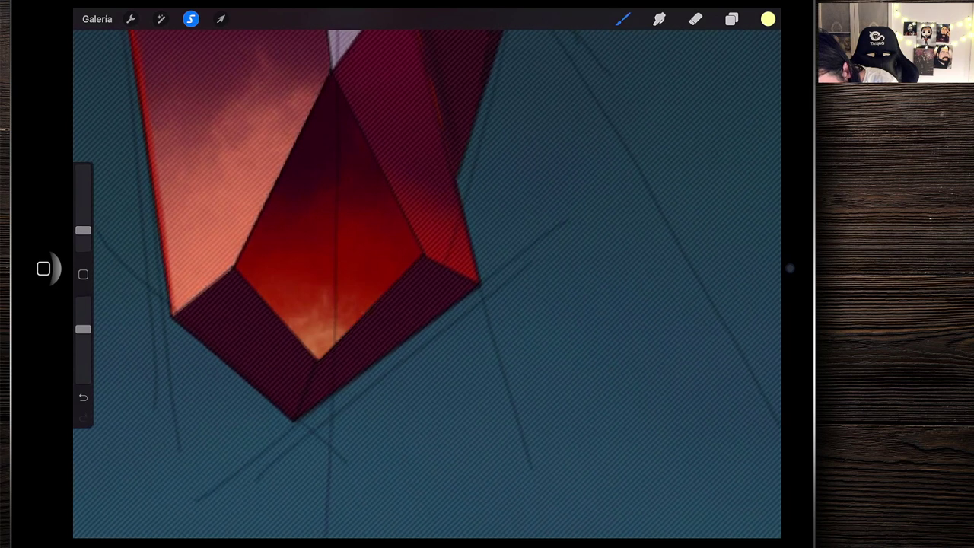
pyautogui.moveTo(290, 281); pyautogui.dragTo(358, 335)
pyautogui.moveTo(305, 282); pyautogui.dragTo(251, 312)
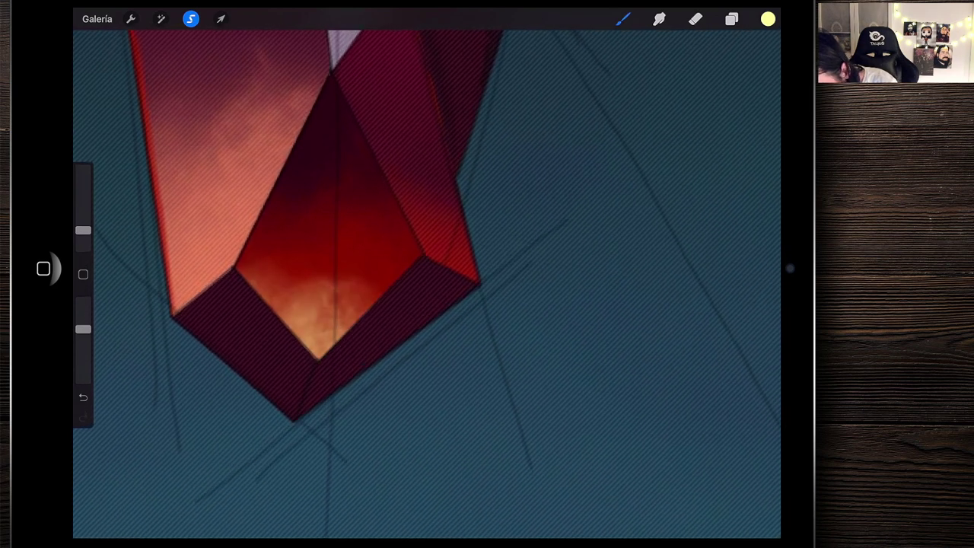
pyautogui.moveTo(327, 327); pyautogui.dragTo(385, 243)
# Deselect the inner facet and begin a new freehand selection
pyautogui.scroll(-5, 319, 252)
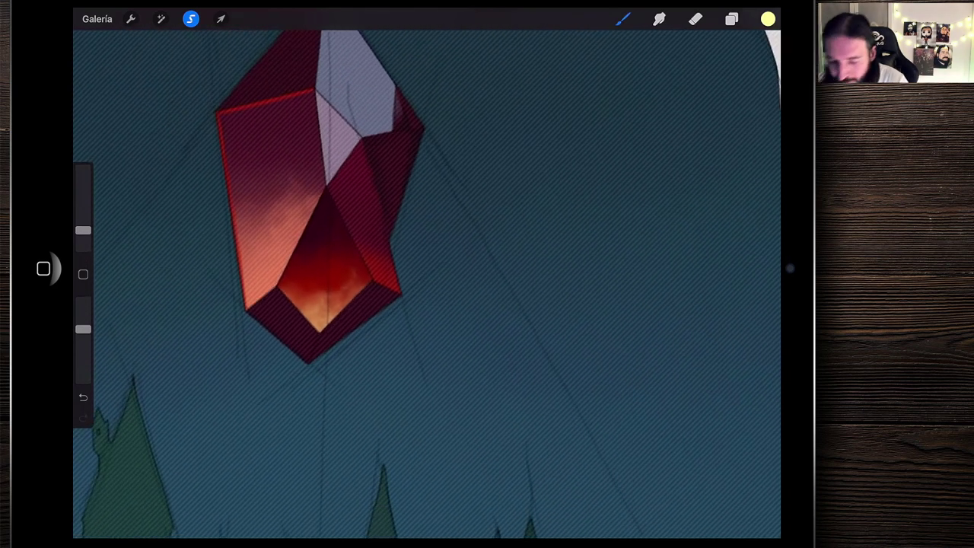
pyautogui.scroll(-2, 320, 228)
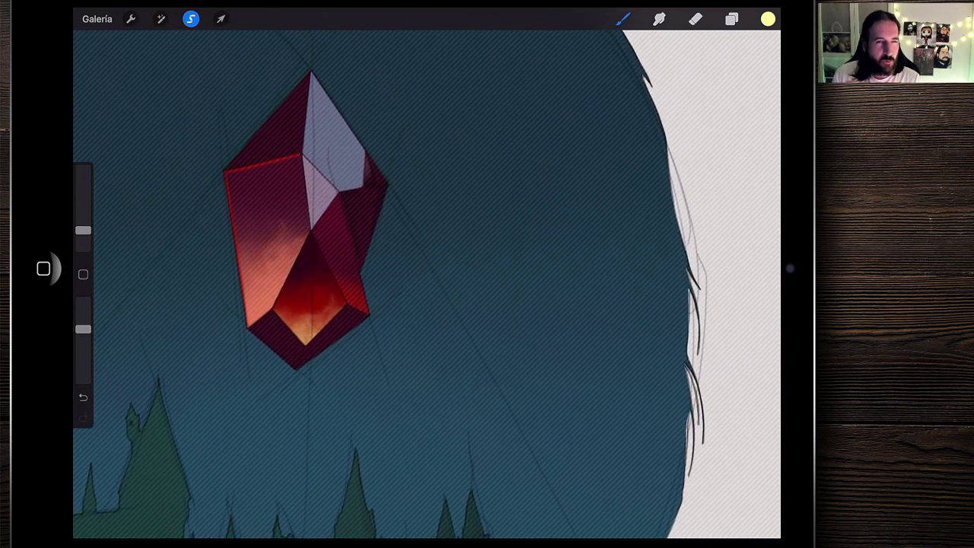
pyautogui.scroll(3, 313, 228)
pyautogui.scroll(2, 320, 244)
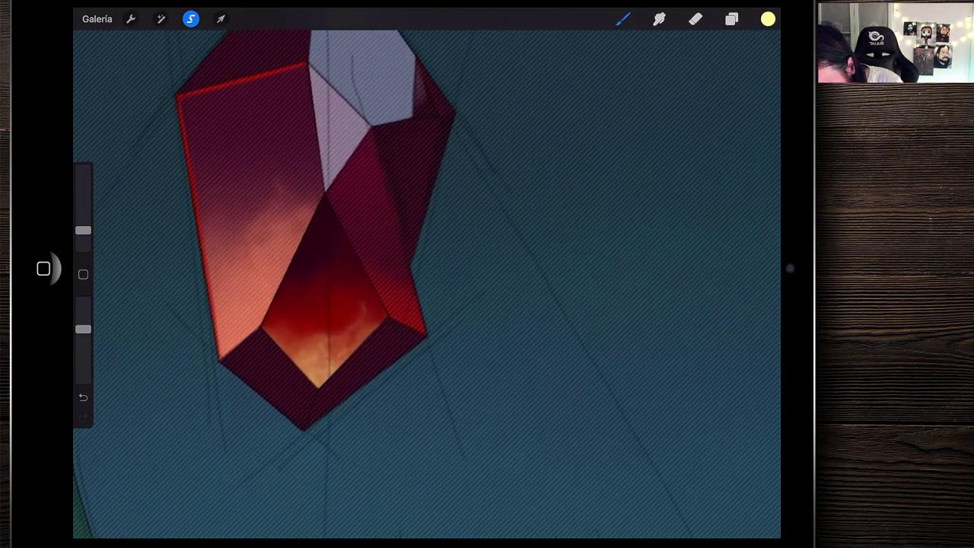
pyautogui.click(191, 19)
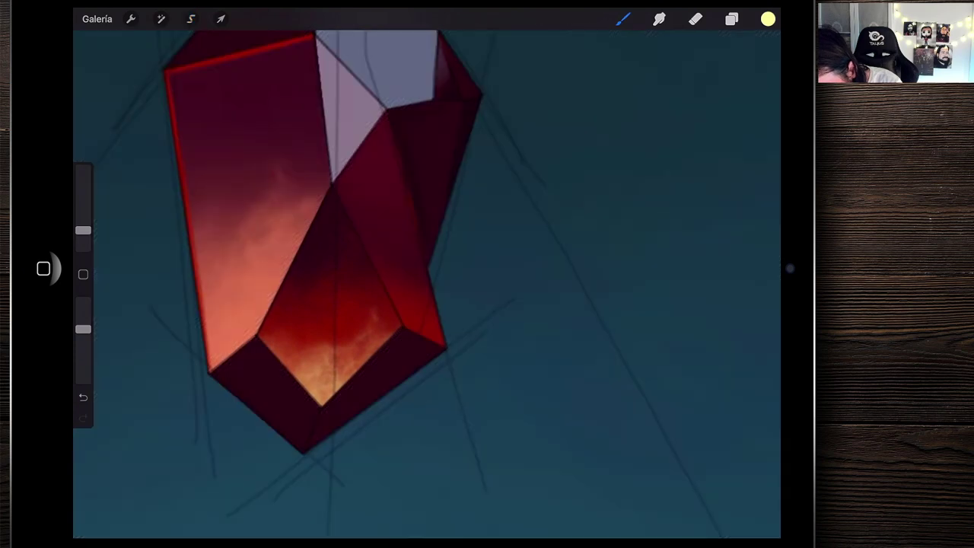
pyautogui.scroll(-5, 343, 266)
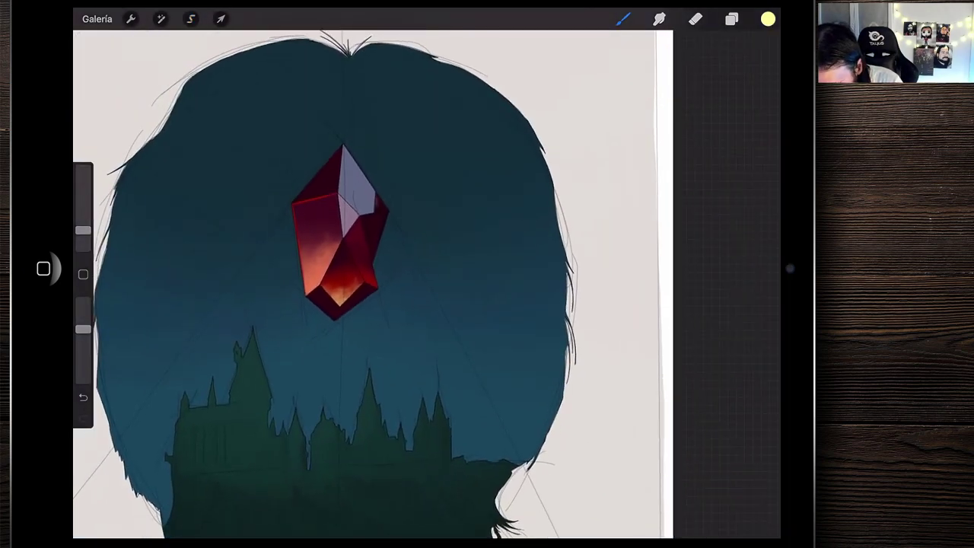
pyautogui.scroll(5, 342, 266)
pyautogui.click(191, 18)
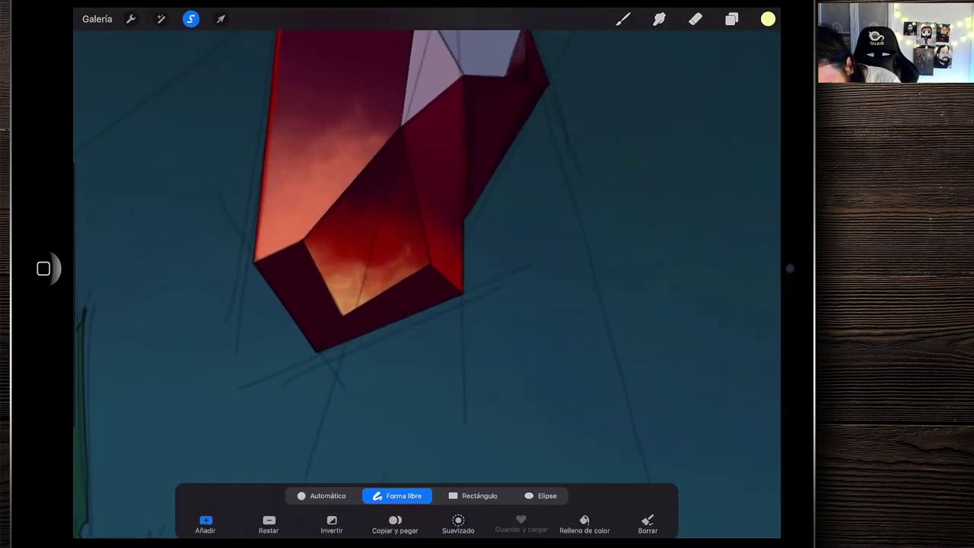
# Outline the gem's bottom-left tip facet and fill it with pale yellow
pyautogui.scroll(2, 396, 305)
pyautogui.scroll(2, 396, 305)
pyautogui.scroll(1, 396, 304)
pyautogui.hscroll(2, 426, 267)
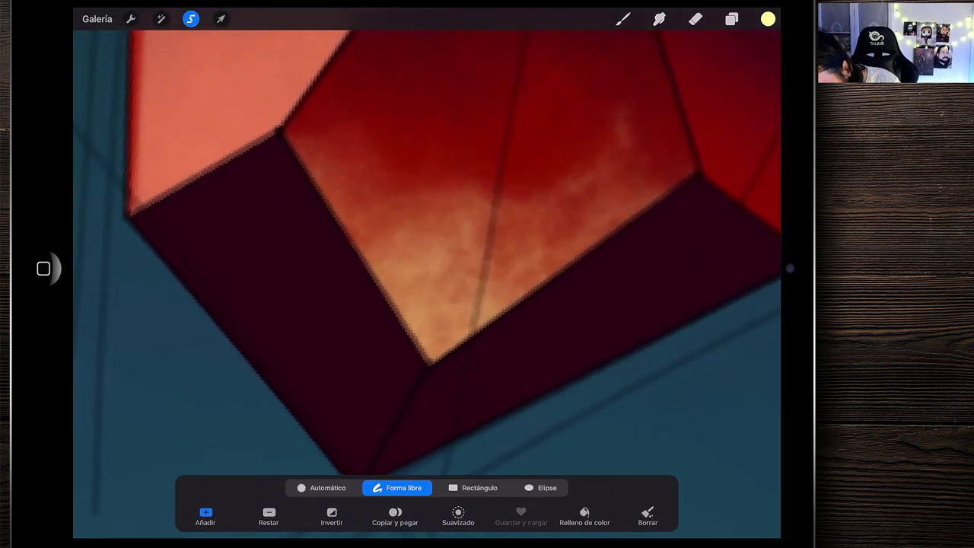
pyautogui.click(275, 133)
pyautogui.scroll(-2, 426, 266)
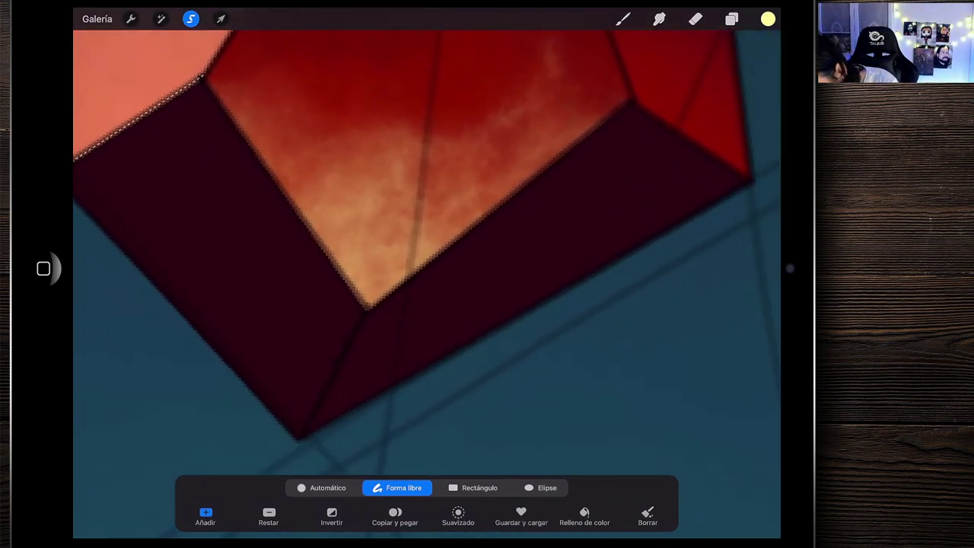
pyautogui.scroll(-2, 426, 266)
pyautogui.scroll(-2, 426, 267)
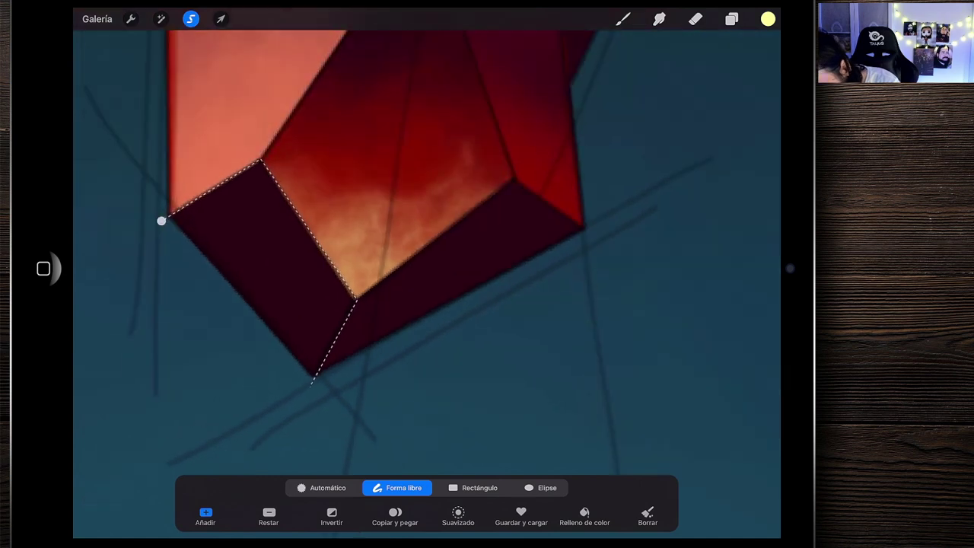
pyautogui.scroll(-2, 426, 267)
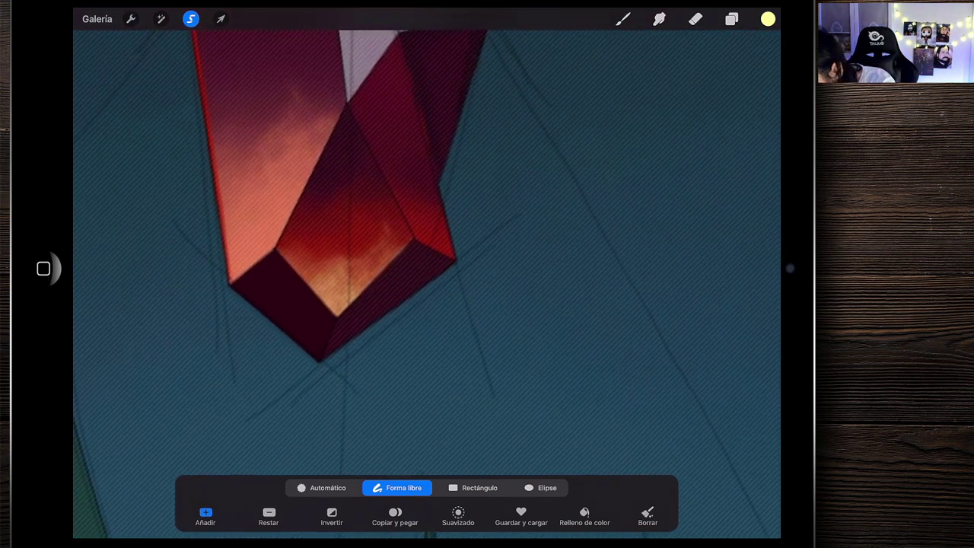
pyautogui.click(524, 165)
pyautogui.moveTo(524, 166); pyautogui.dragTo(278, 298)
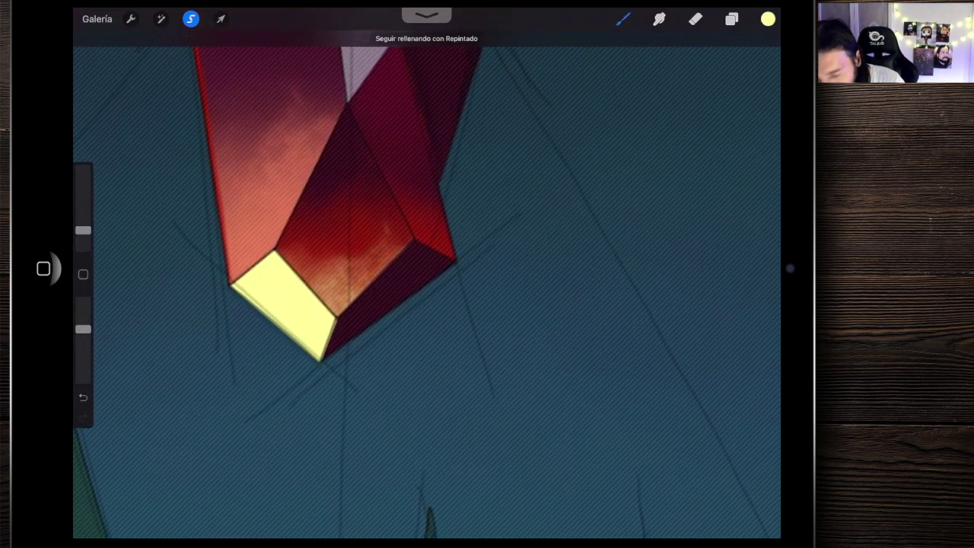
# Sample the gem's red from its face and bring up the brush library
pyautogui.scroll(3, 282, 270)
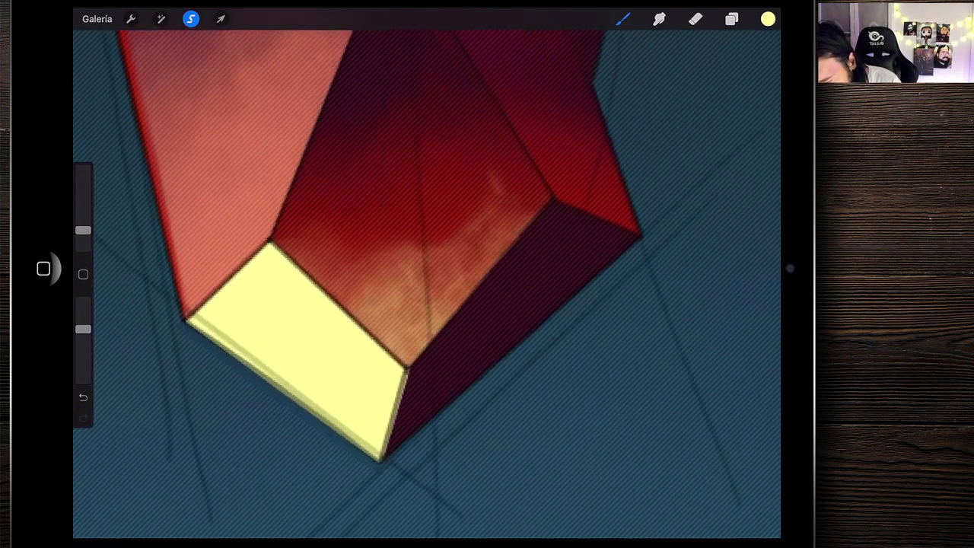
pyautogui.scroll(2, 281, 270)
pyautogui.moveTo(583, 163); pyautogui.dragTo(642, 150)
pyautogui.scroll(3, 426, 274)
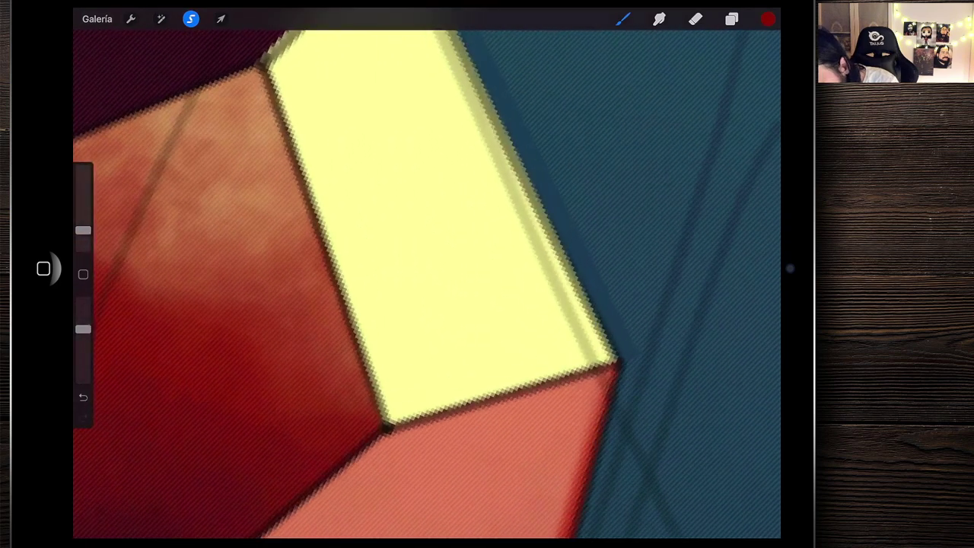
pyautogui.click(622, 19)
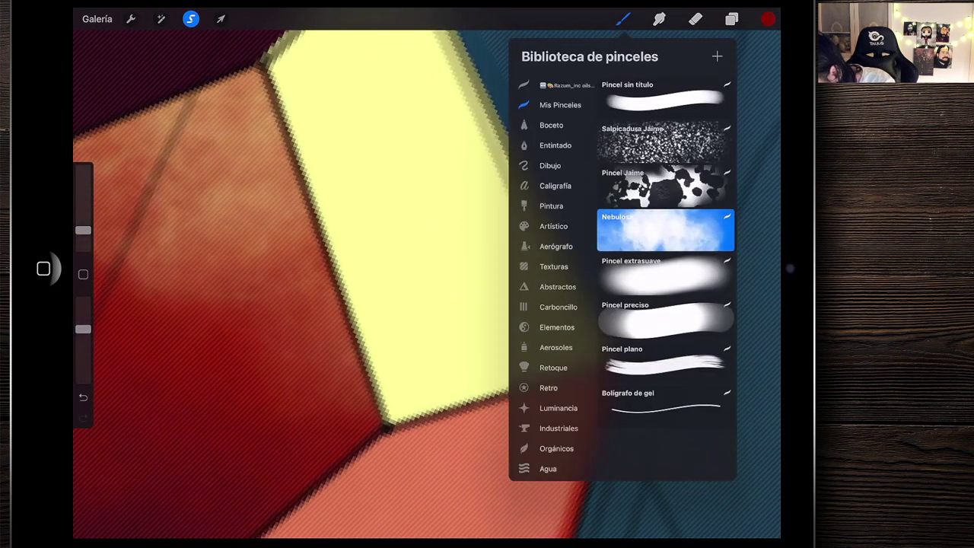
# Paint two faint red streaks on the pale yellow tip facet with brush opacity at about 11%
pyautogui.moveTo(83, 364); pyautogui.dragTo(83, 371)
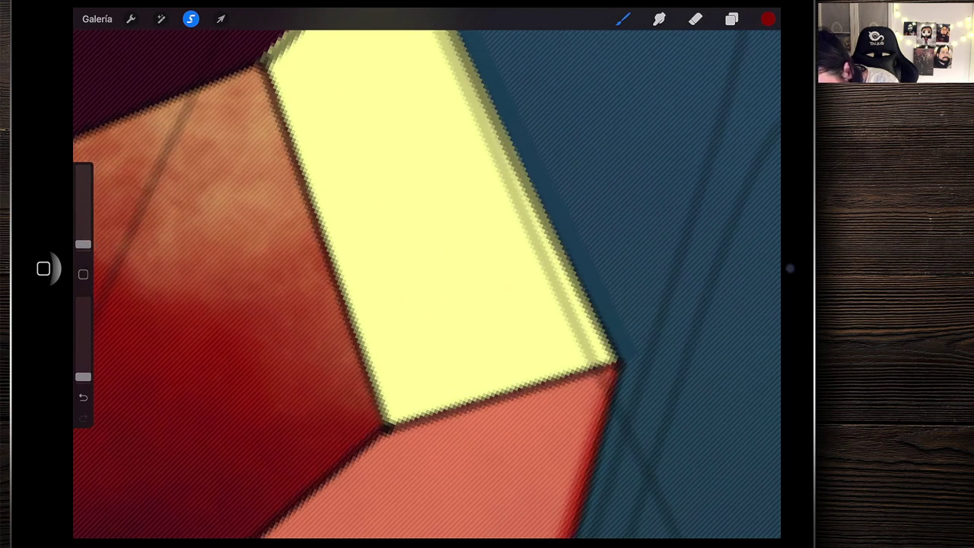
pyautogui.scroll(1, 426, 274)
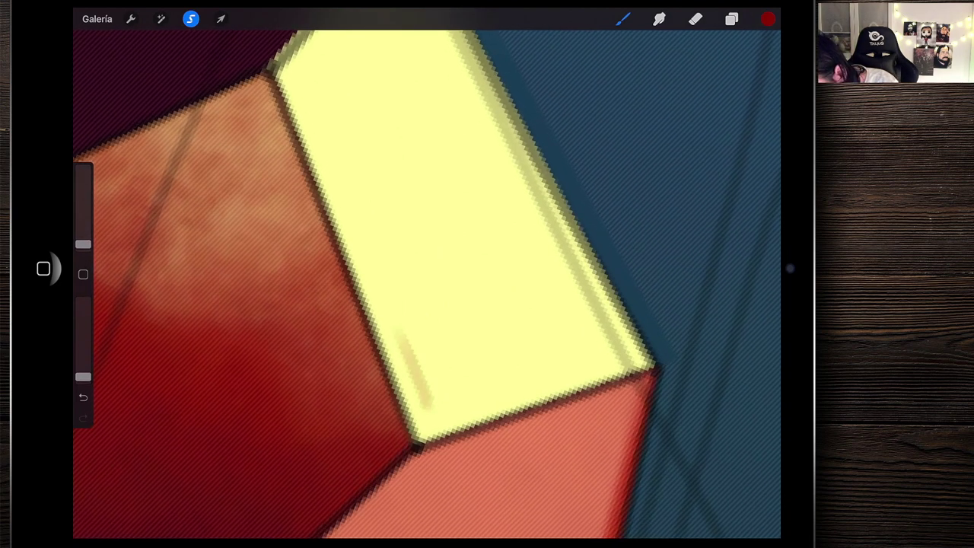
pyautogui.moveTo(379, 286); pyautogui.dragTo(406, 358)
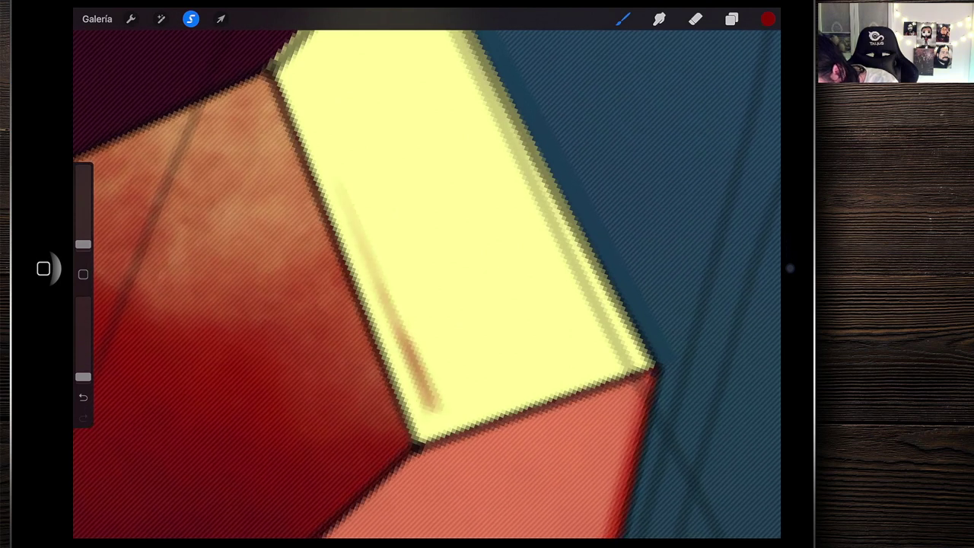
pyautogui.moveTo(430, 356); pyautogui.dragTo(430, 379)
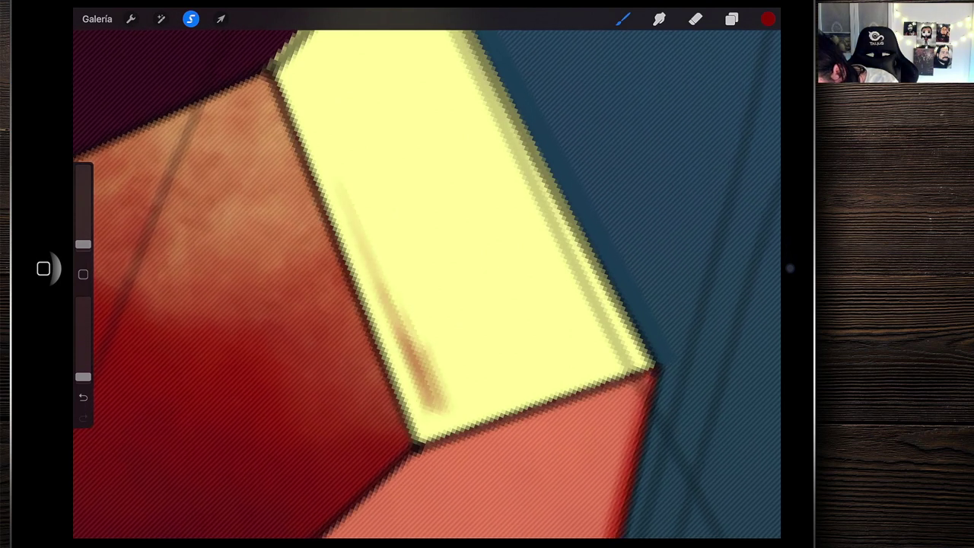
# Exit selection mode to review the shaded yellow facet
pyautogui.scroll(-5, 426, 273)
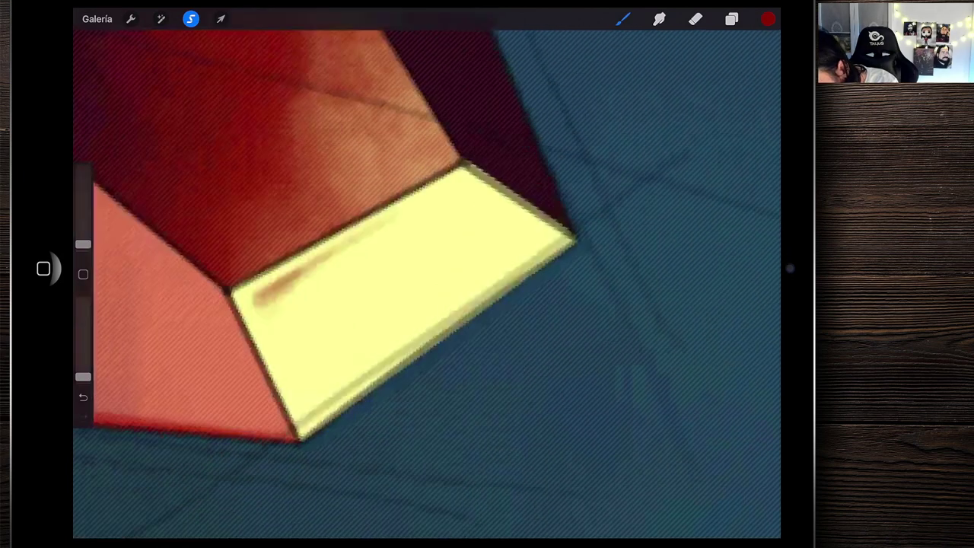
pyautogui.scroll(5, 380, 152)
pyautogui.scroll(2, 454, 145)
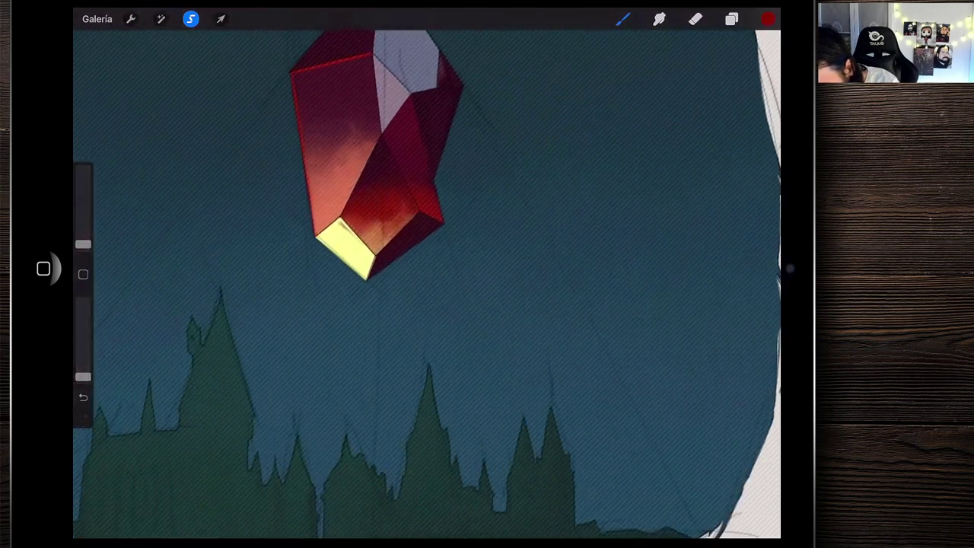
pyautogui.scroll(2, 454, 146)
pyautogui.scroll(2, 453, 146)
pyautogui.scroll(2, 453, 145)
pyautogui.click(191, 18)
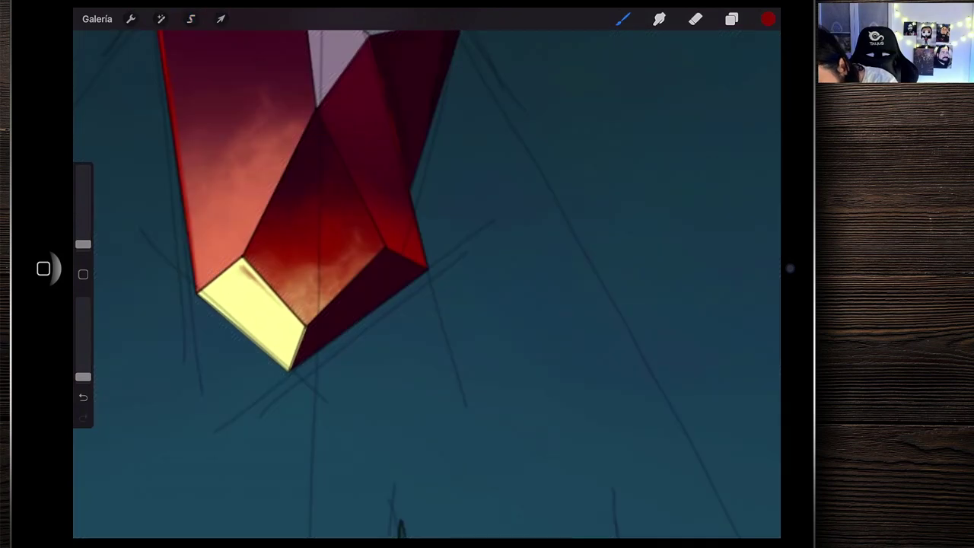
pyautogui.scroll(2, 299, 334)
pyautogui.scroll(2, 298, 334)
pyautogui.scroll(5, 427, 274)
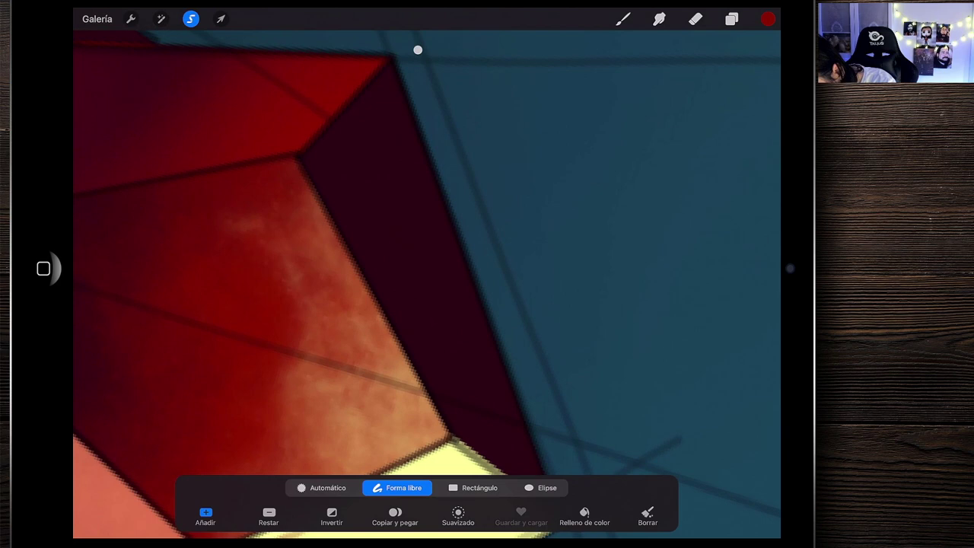
# Remove the stray point from the lower-right facet's freehand selection outline
pyautogui.scroll(-2, 427, 274)
pyautogui.hotkey('ctrl', 'z')
pyautogui.scroll(2, 426, 274)
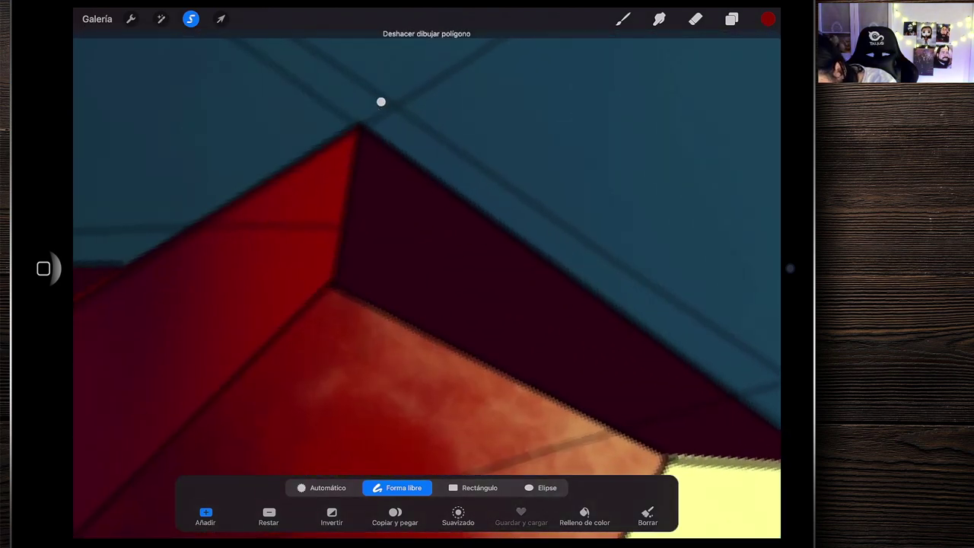
pyautogui.scroll(2, 426, 274)
pyautogui.scroll(-2, 426, 274)
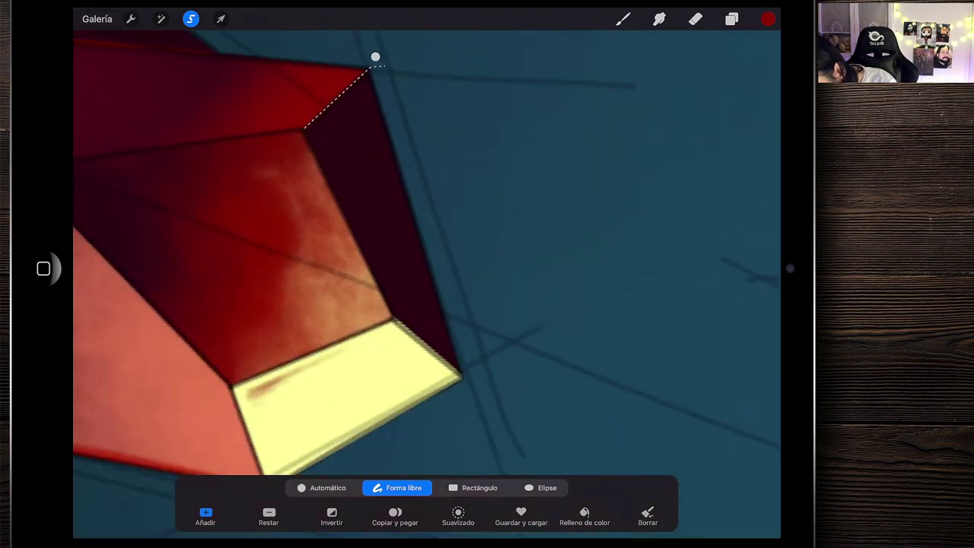
pyautogui.scroll(2, 426, 274)
pyautogui.scroll(2, 426, 274)
pyautogui.scroll(-1, 426, 274)
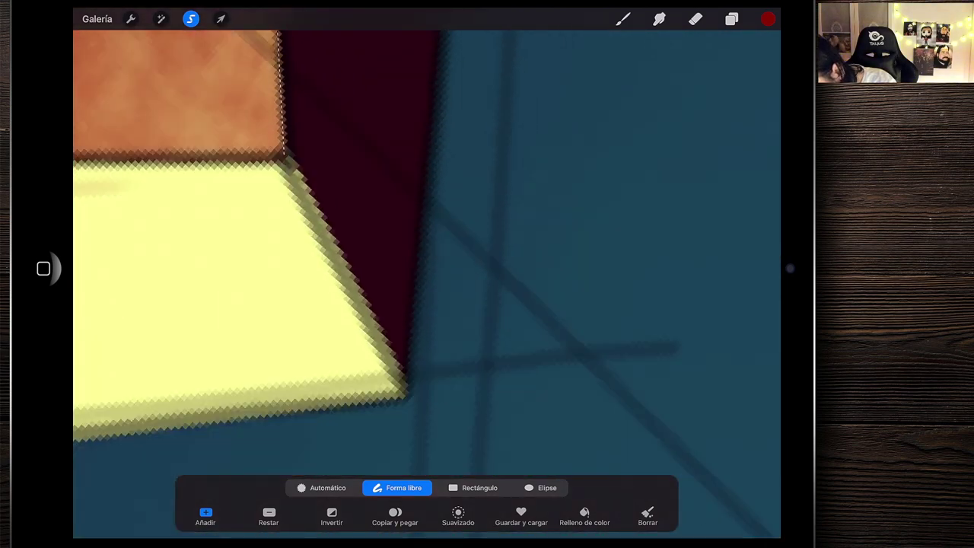
pyautogui.scroll(-2, 426, 274)
pyautogui.scroll(-1, 426, 274)
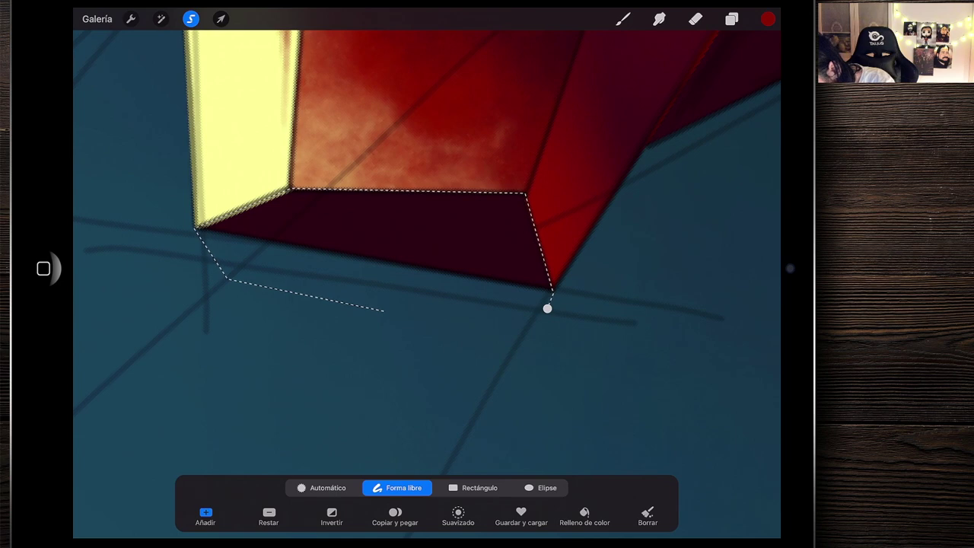
pyautogui.scroll(-2, 427, 274)
pyautogui.scroll(-2, 427, 274)
pyautogui.scroll(-1, 427, 274)
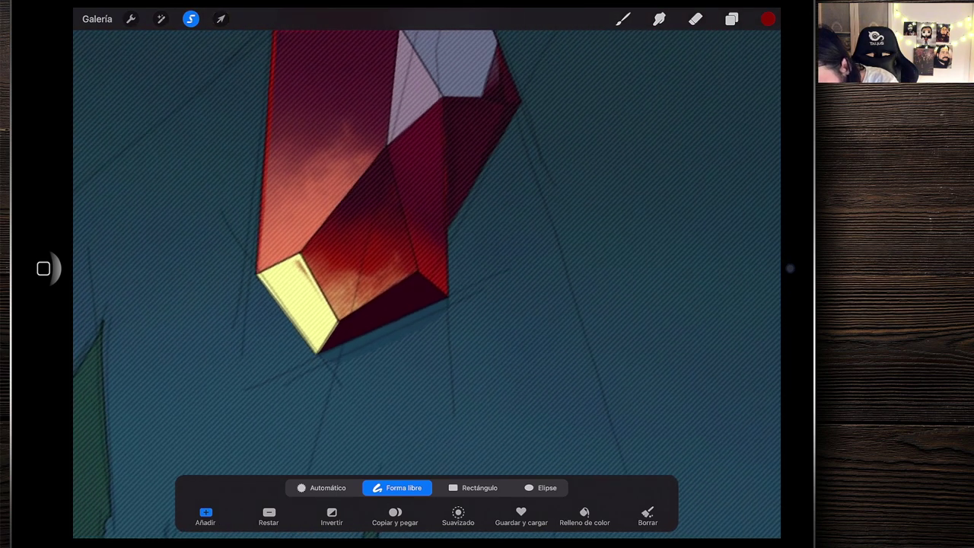
# Fill the selected facet with salmon orange #fe8b57 from the palette, then deselect
pyautogui.click(768, 18)
pyautogui.click(668, 261)
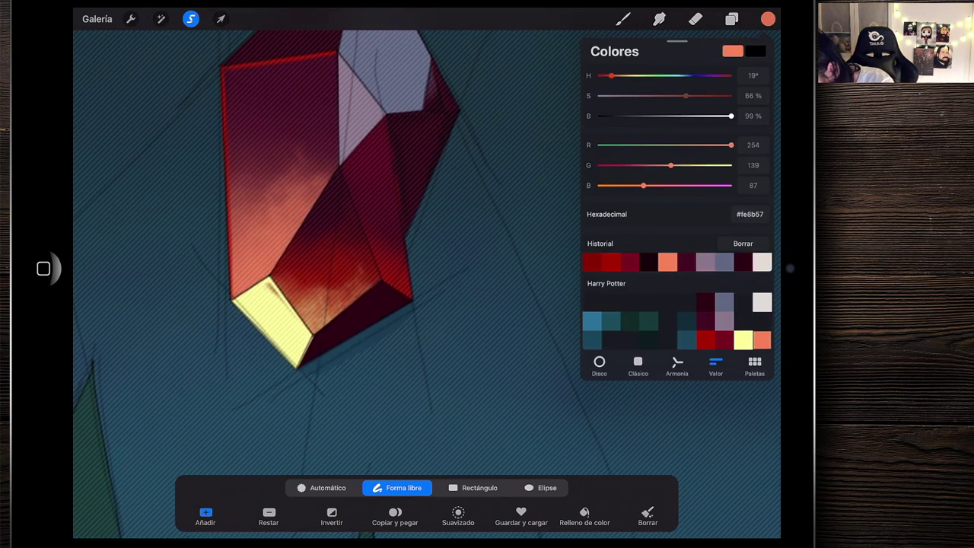
pyautogui.moveTo(768, 19); pyautogui.dragTo(351, 329)
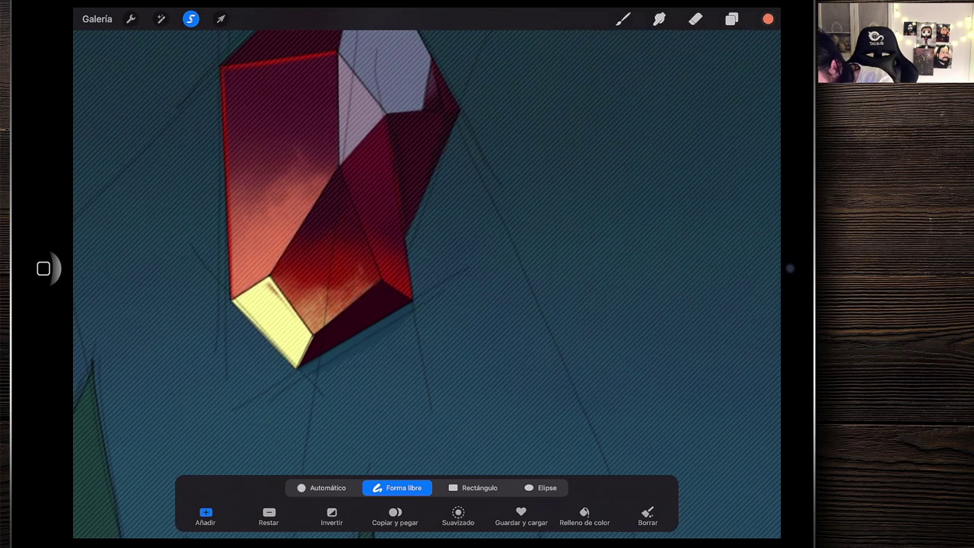
pyautogui.scroll(-3, 426, 274)
pyautogui.scroll(-1, 426, 274)
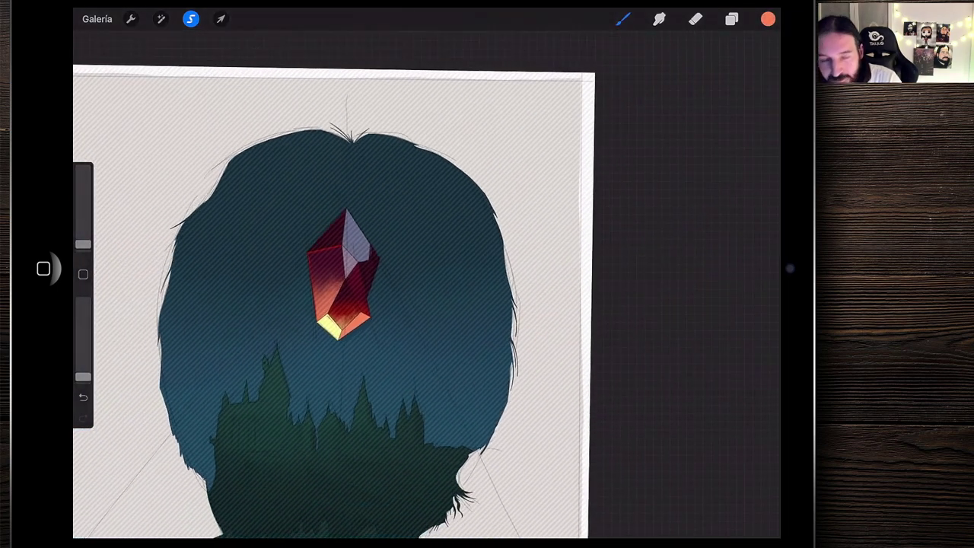
pyautogui.scroll(3, 343, 289)
pyautogui.scroll(2, 342, 289)
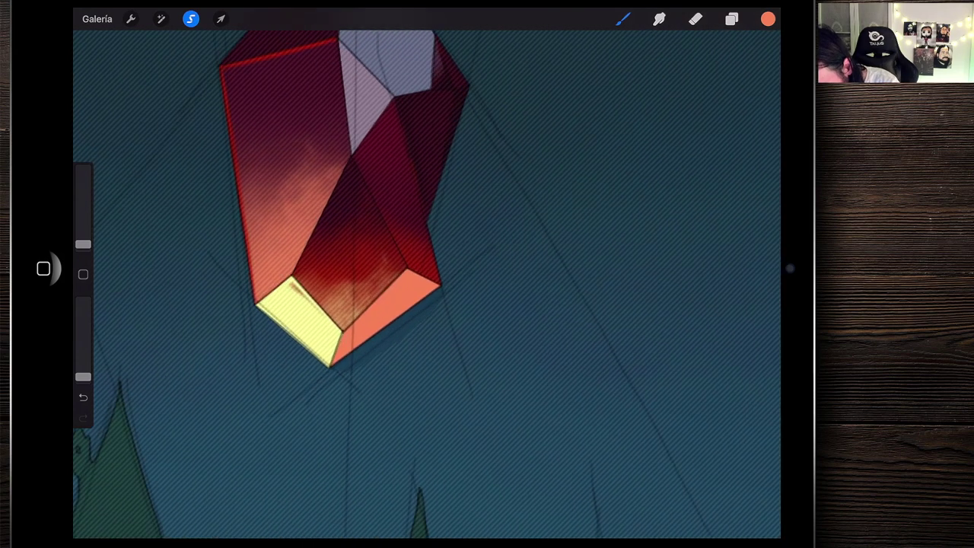
pyautogui.scroll(2, 343, 289)
pyautogui.hotkey('ctrl', 'shift', 'a')
pyautogui.scroll(-1, 342, 266)
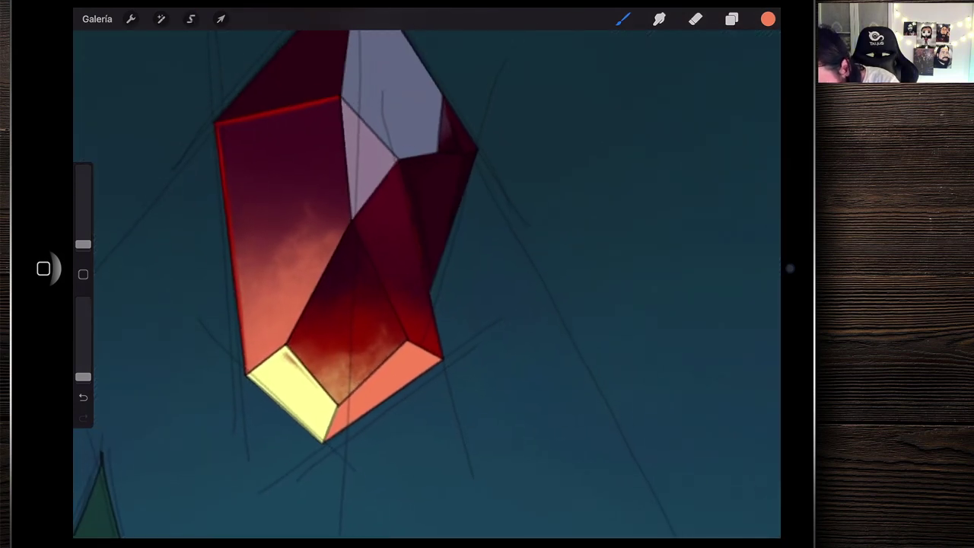
# Hide the PIEDRA FILOSOFAL sketch layer
pyautogui.click(731, 19)
pyautogui.click(756, 91)
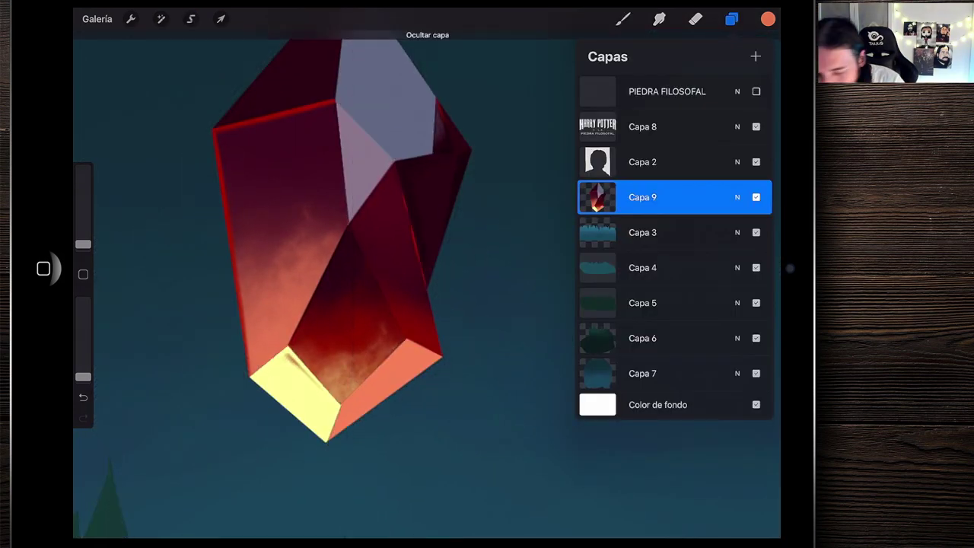
pyautogui.scroll(1, 342, 267)
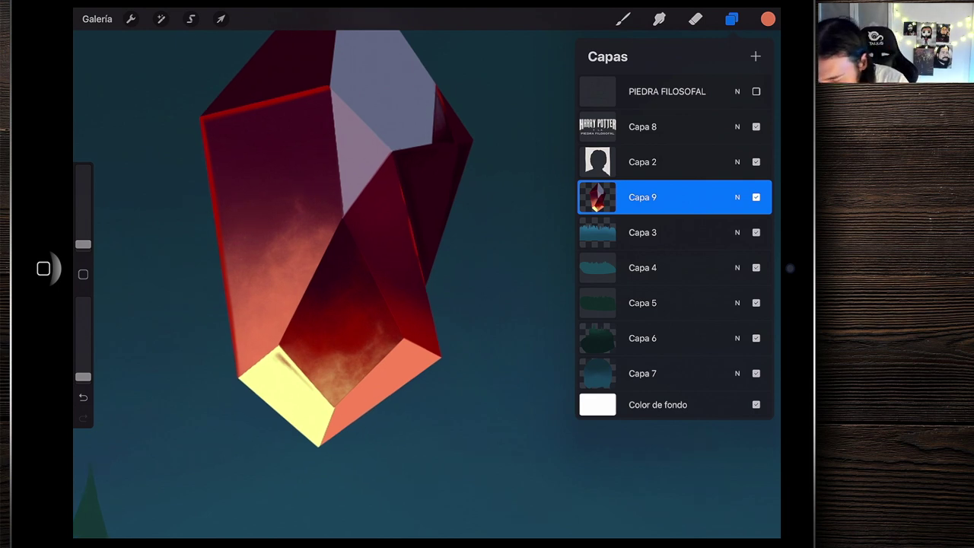
pyautogui.scroll(1, 343, 266)
pyautogui.scroll(1, 343, 267)
pyautogui.scroll(1, 343, 267)
pyautogui.scroll(1, 343, 266)
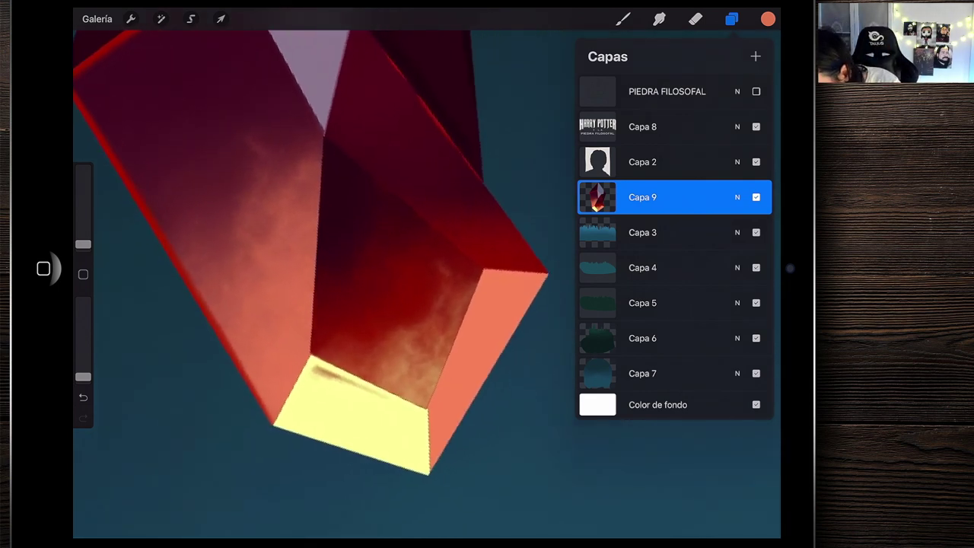
pyautogui.scroll(1, 343, 266)
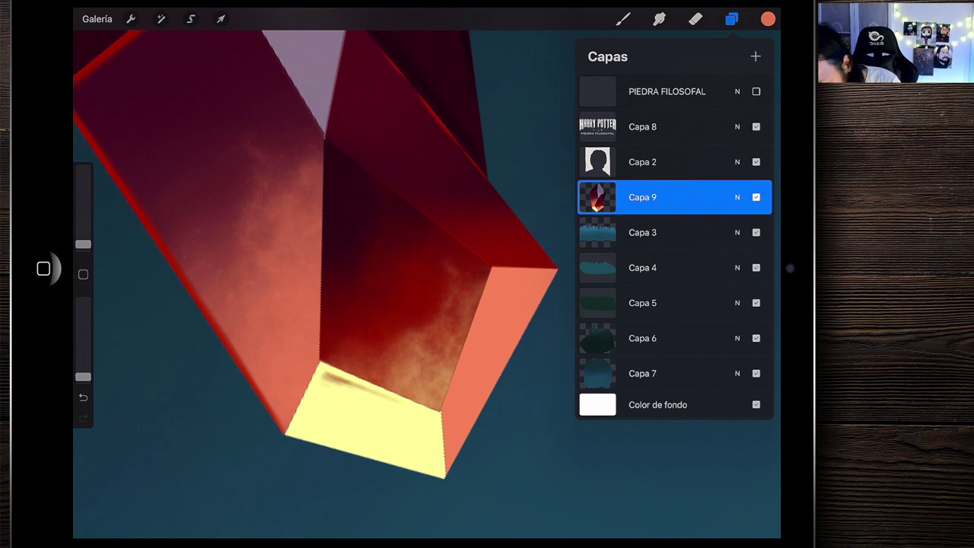
# Sample the tip facet's pale yellow and lower the brush opacity to 6%
pyautogui.click(372, 411)
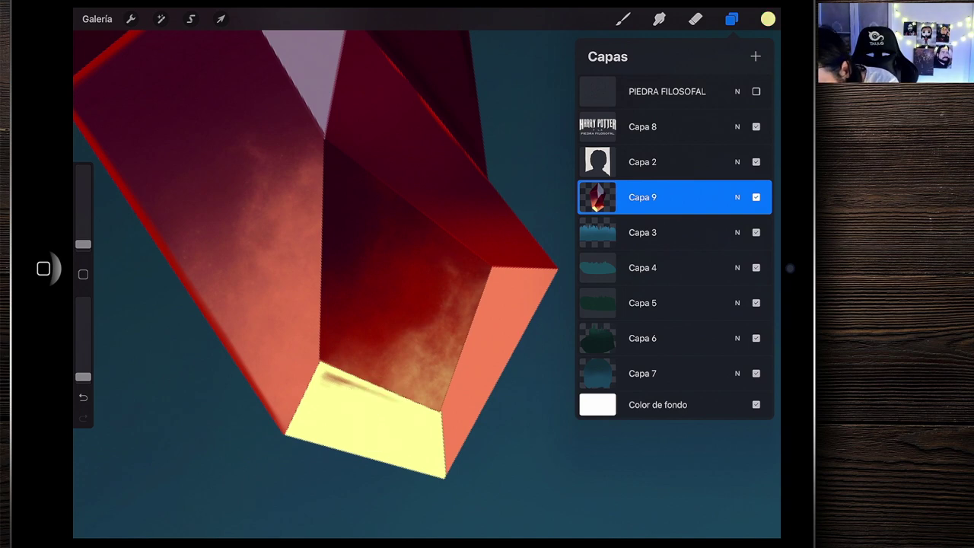
pyautogui.click(623, 19)
pyautogui.scroll(2, 427, 282)
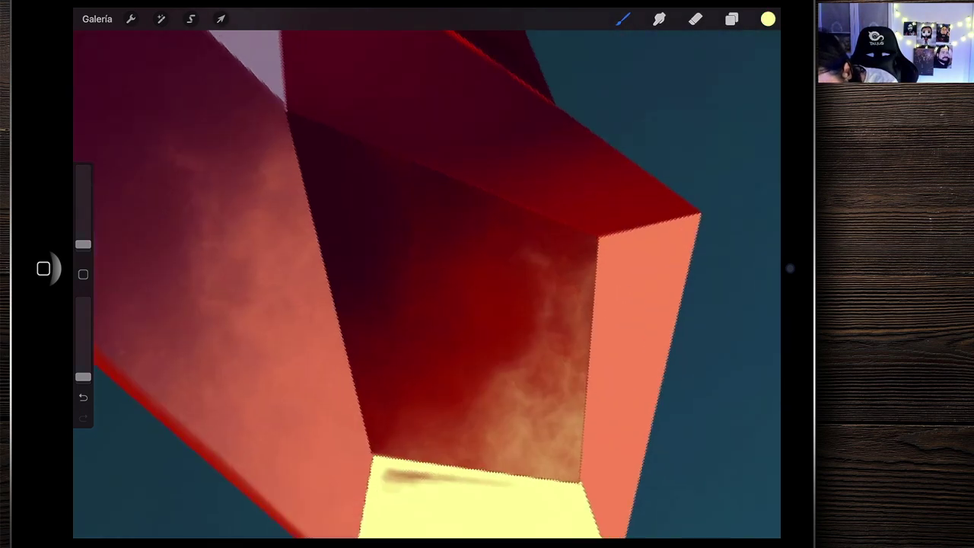
pyautogui.scroll(3, 426, 281)
pyautogui.moveTo(83, 245); pyautogui.dragTo(83, 247)
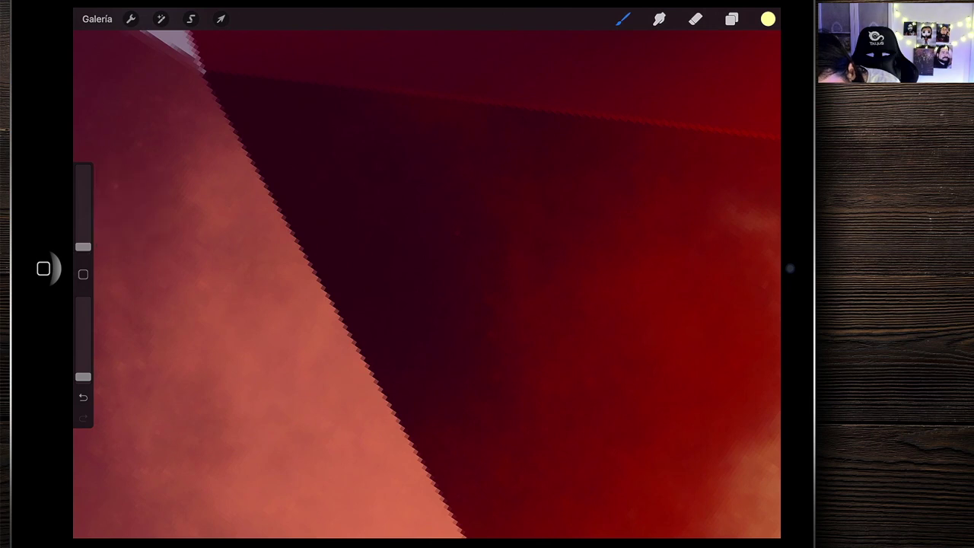
pyautogui.moveTo(83, 377); pyautogui.dragTo(83, 376)
pyautogui.scroll(2, 426, 282)
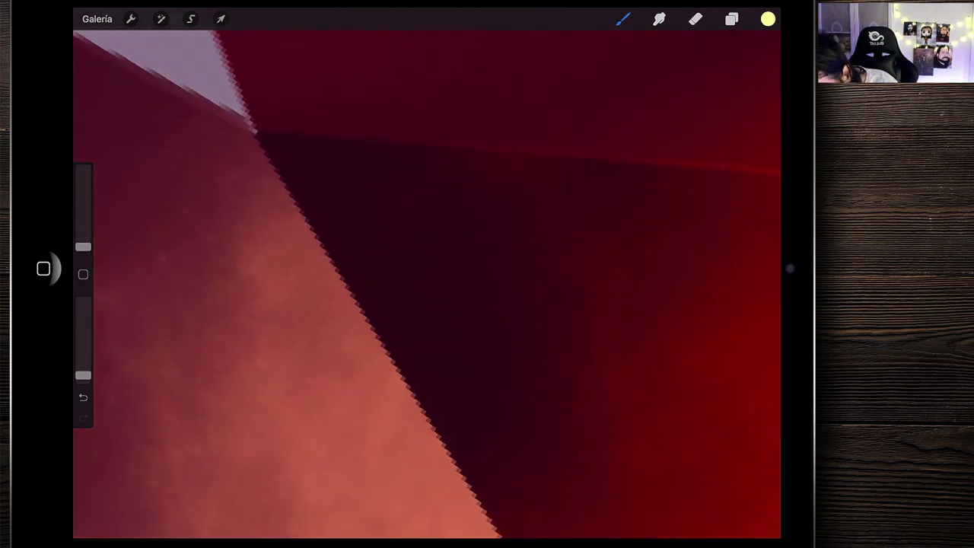
# Paint thin pale yellow highlight lines along the crystal's lower edges and the orange face's edge
pyautogui.moveTo(83, 375); pyautogui.dragTo(83, 366)
pyautogui.moveTo(248, 129); pyautogui.dragTo(297, 205)
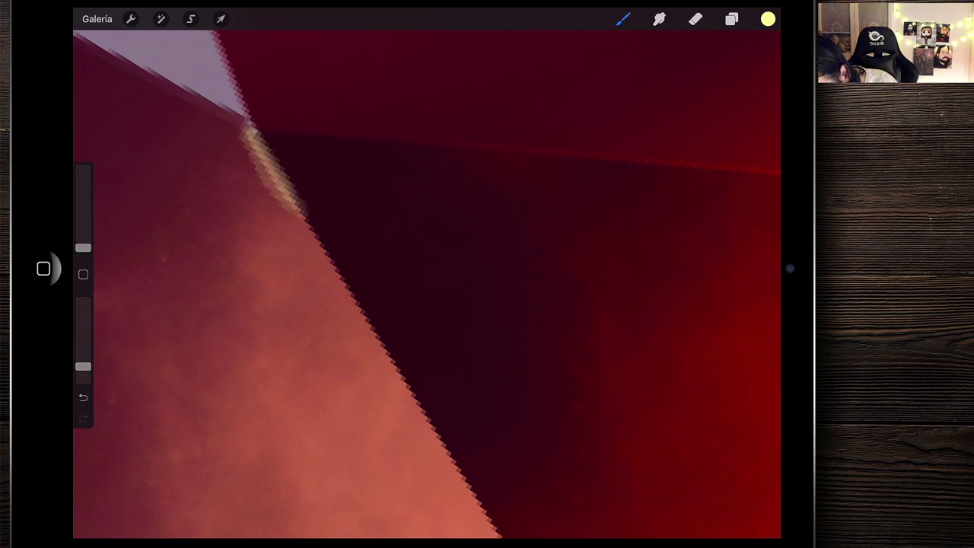
pyautogui.scroll(-2, 426, 282)
pyautogui.moveTo(229, 110); pyautogui.dragTo(373, 327)
pyautogui.moveTo(247, 141); pyautogui.dragTo(427, 418)
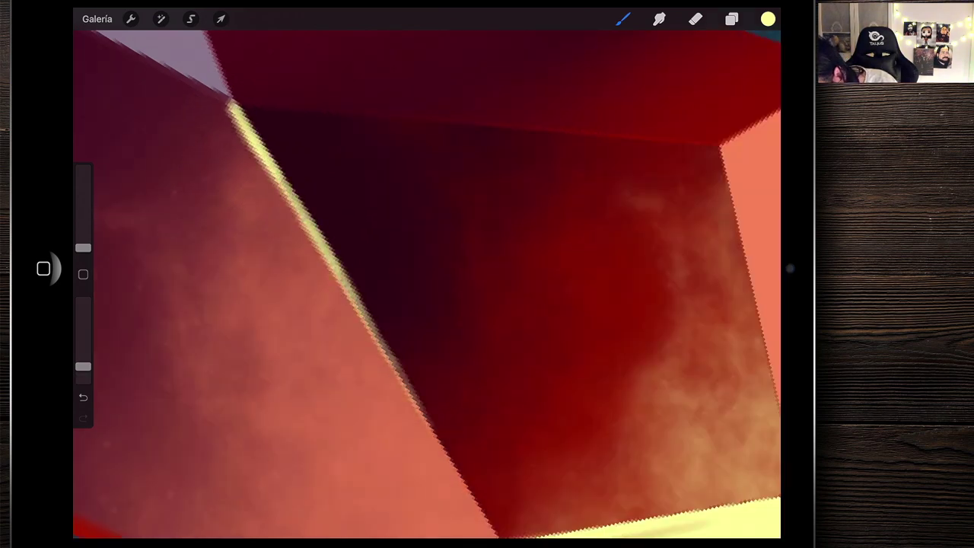
pyautogui.scroll(-2, 426, 282)
pyautogui.scroll(-5, 426, 281)
pyautogui.scroll(-5, 426, 282)
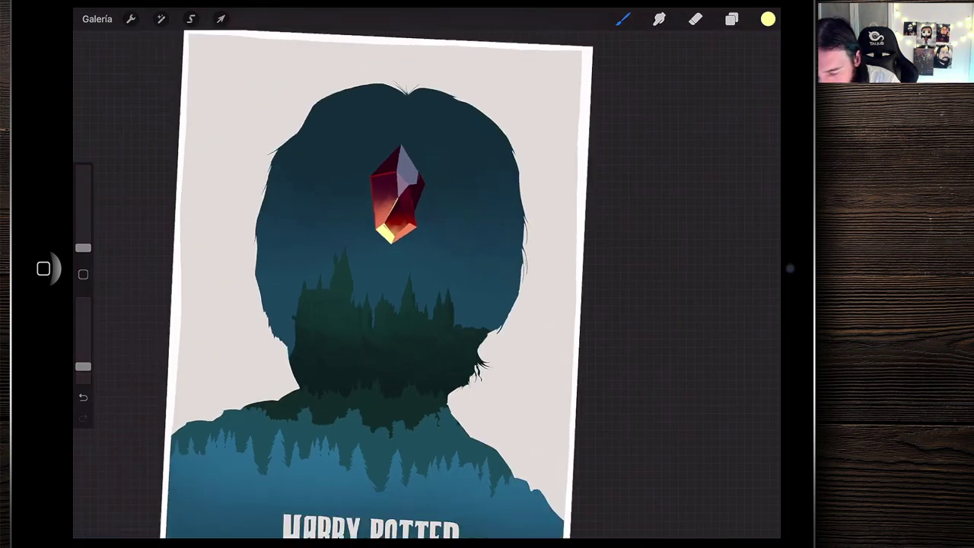
pyautogui.scroll(5, 431, 152)
pyautogui.scroll(3, 432, 152)
pyautogui.scroll(2, 432, 153)
pyautogui.scroll(2, 432, 152)
pyautogui.scroll(3, 426, 281)
pyautogui.scroll(2, 427, 282)
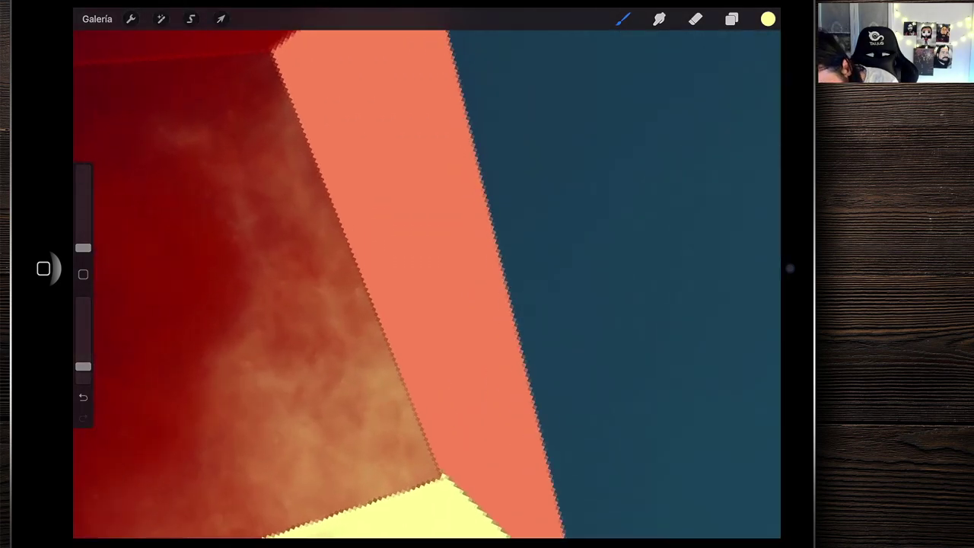
pyautogui.scroll(1, 426, 282)
pyautogui.scroll(1, 426, 281)
pyautogui.scroll(1, 426, 281)
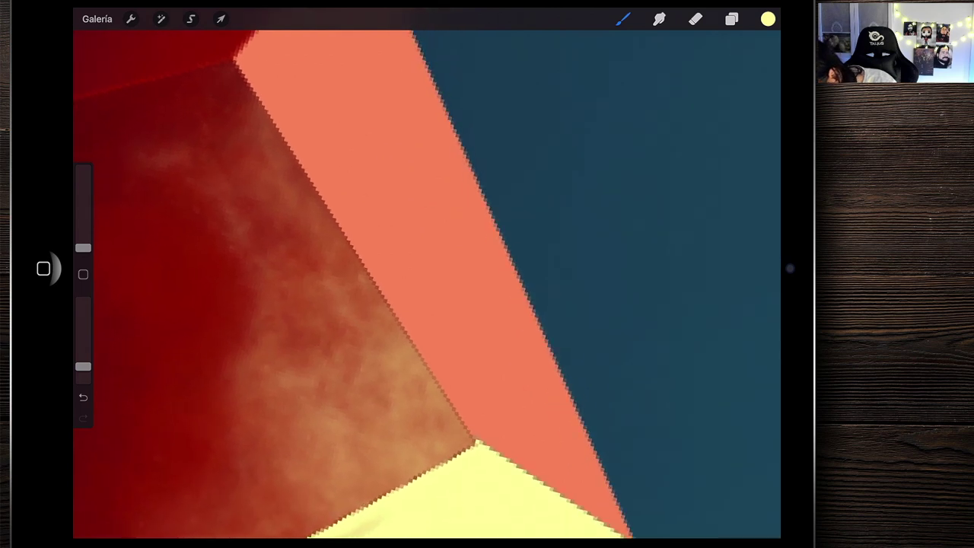
pyautogui.moveTo(476, 445)
pyautogui.mouseDown()
pyautogui.moveTo(234, 65)
pyautogui.moveTo(380, 289)
pyautogui.mouseUp()
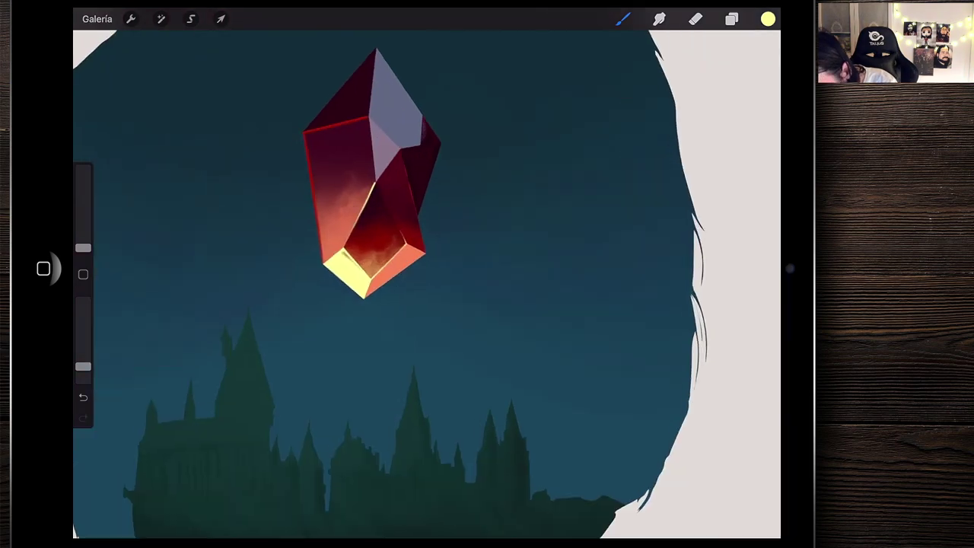
pyautogui.scroll(3, 373, 191)
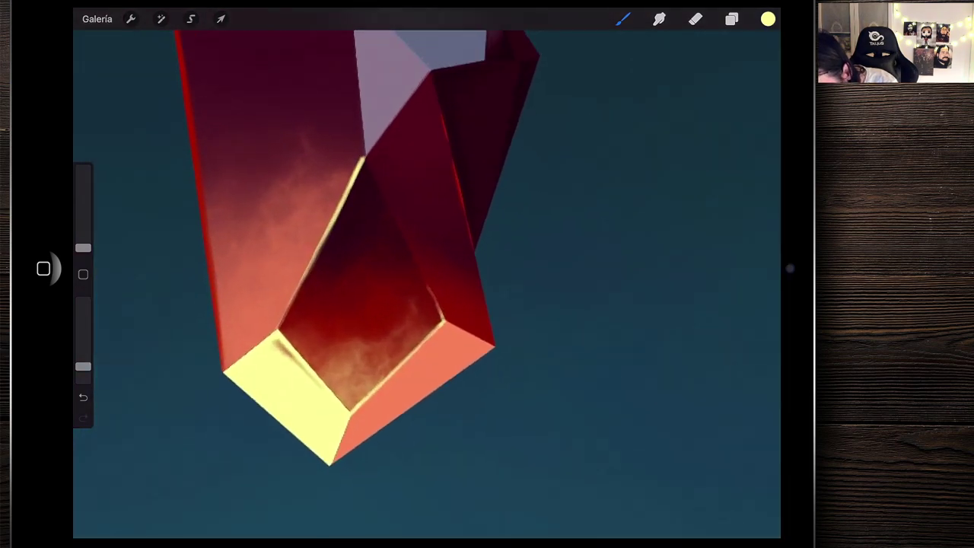
# Eyedrop the orange of the lower face, then the dark red of a crystal face
pyautogui.scroll(2, 373, 191)
pyautogui.scroll(2, 373, 190)
pyautogui.scroll(2, 373, 191)
pyautogui.click(347, 413)
pyautogui.scroll(3, 366, 229)
pyautogui.scroll(2, 426, 282)
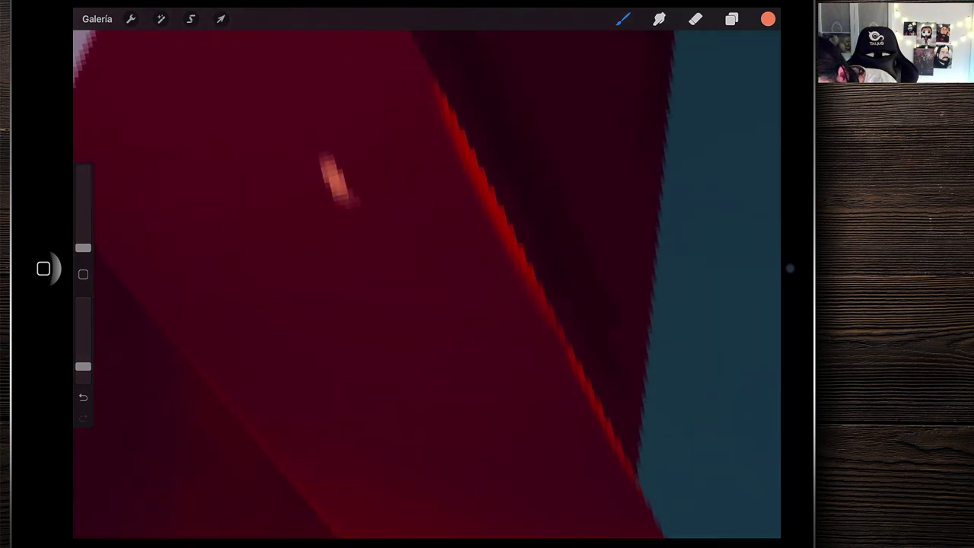
pyautogui.scroll(-3, 373, 282)
pyautogui.click(398, 182)
pyautogui.scroll(3, 365, 274)
pyautogui.scroll(2, 365, 274)
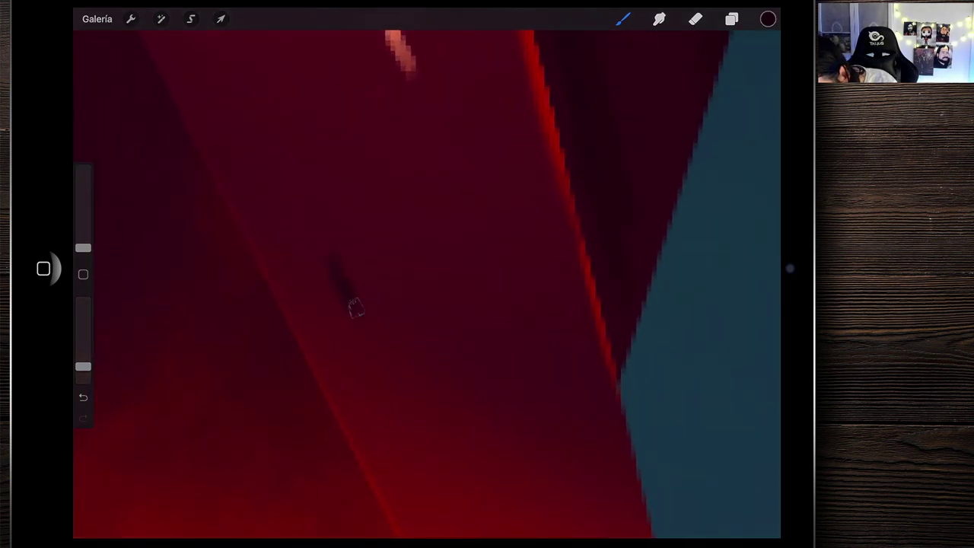
pyautogui.scroll(-2, 304, 153)
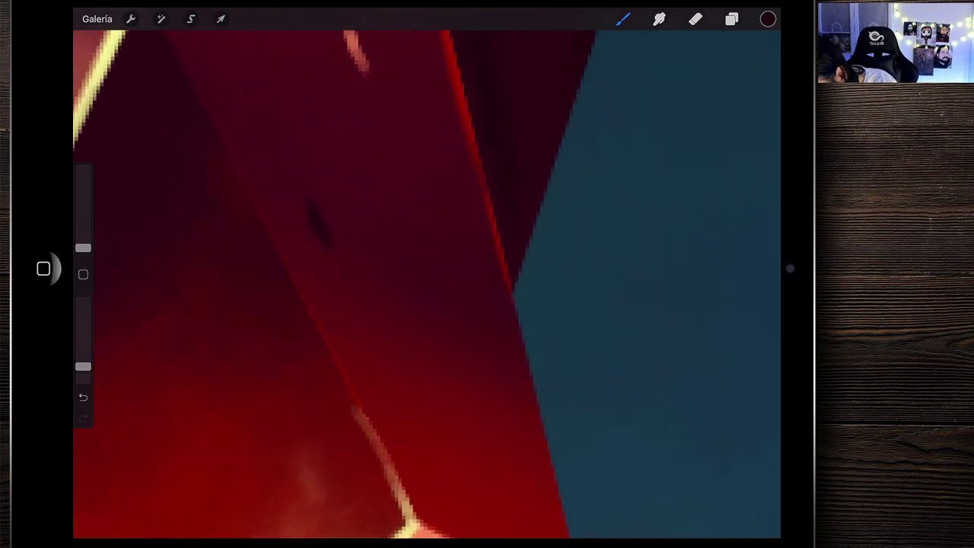
pyautogui.scroll(-5, 426, 274)
pyautogui.scroll(-2, 426, 274)
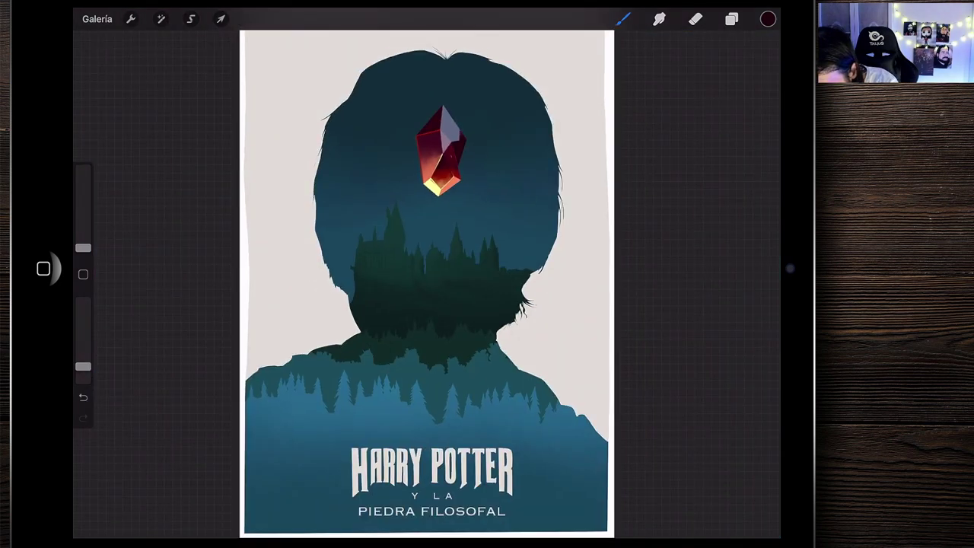
pyautogui.scroll(5, 441, 152)
pyautogui.scroll(2, 350, 290)
pyautogui.scroll(3, 366, 274)
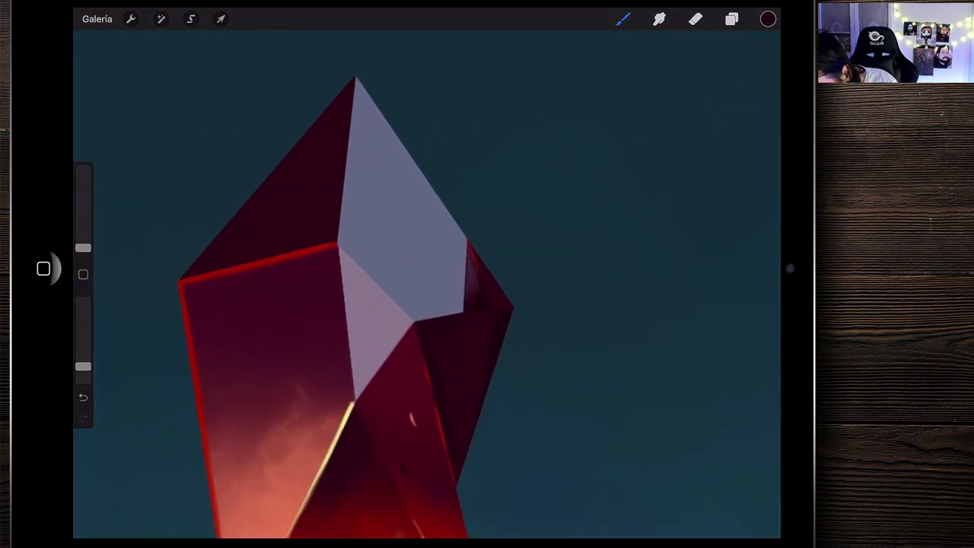
# Sample a brighter red and then a darker red from the crystal
pyautogui.click(403, 352)
pyautogui.scroll(5, 403, 305)
pyautogui.click(83, 248)
pyautogui.scroll(3, 304, 380)
pyautogui.scroll(3, 304, 381)
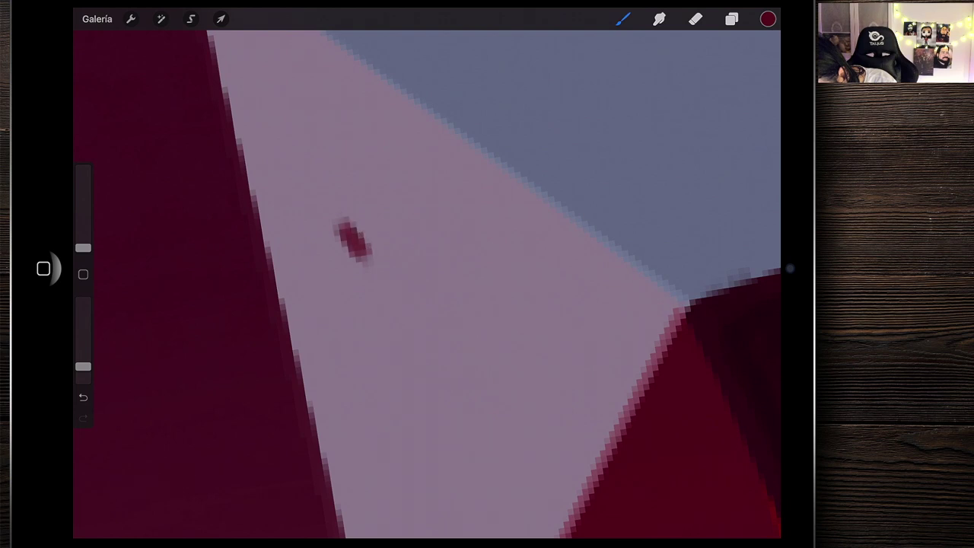
pyautogui.scroll(-10, 426, 274)
pyautogui.scroll(-3, 426, 274)
pyautogui.scroll(5, 424, 137)
pyautogui.scroll(1, 365, 305)
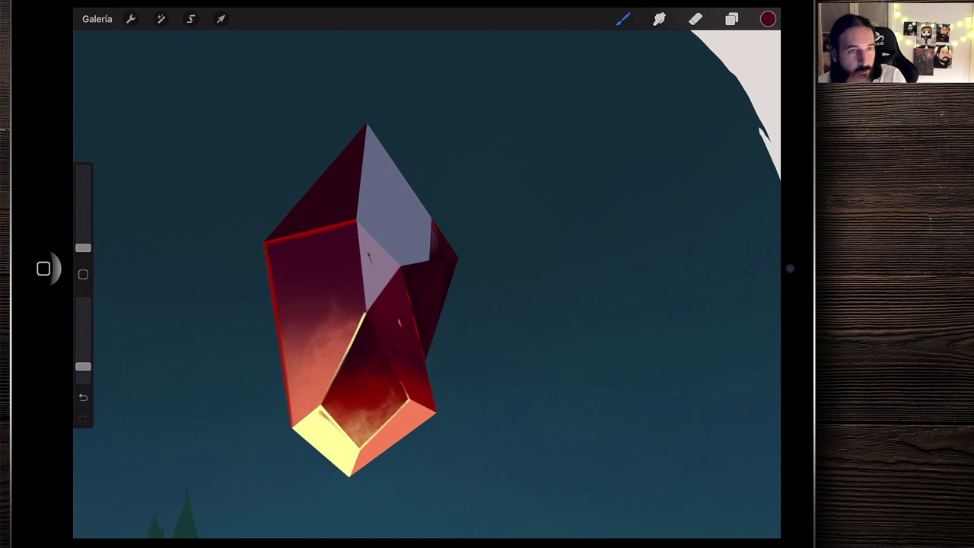
pyautogui.scroll(2, 428, 95)
pyautogui.scroll(2, 428, 95)
pyautogui.click(413, 391)
pyautogui.scroll(2, 336, 334)
pyautogui.scroll(3, 336, 335)
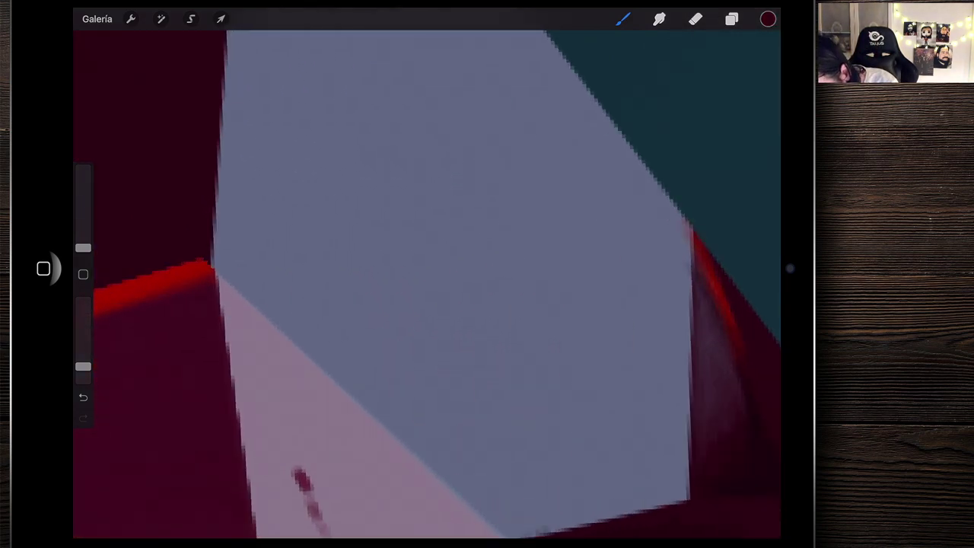
pyautogui.scroll(3, 418, 442)
pyautogui.scroll(1, 419, 441)
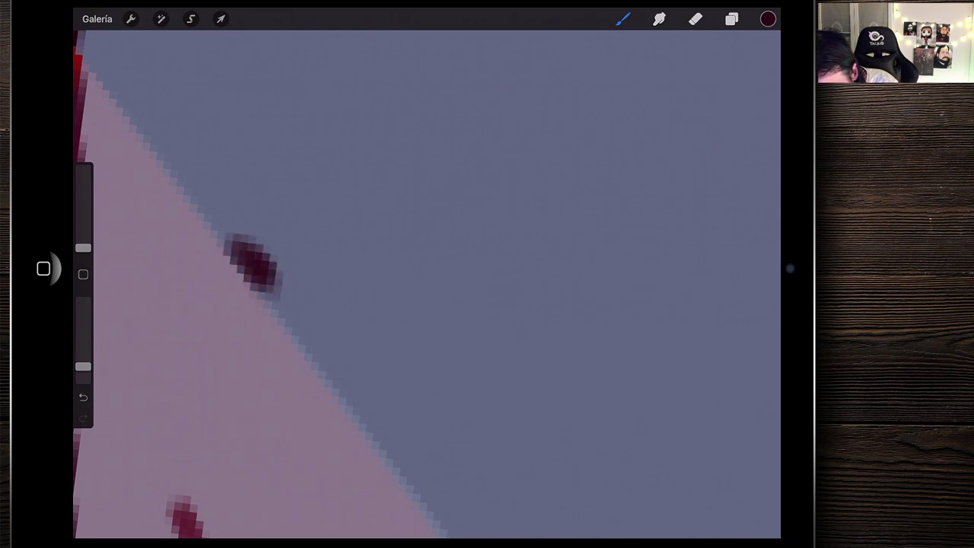
pyautogui.scroll(-5, 426, 282)
pyautogui.scroll(-2, 426, 281)
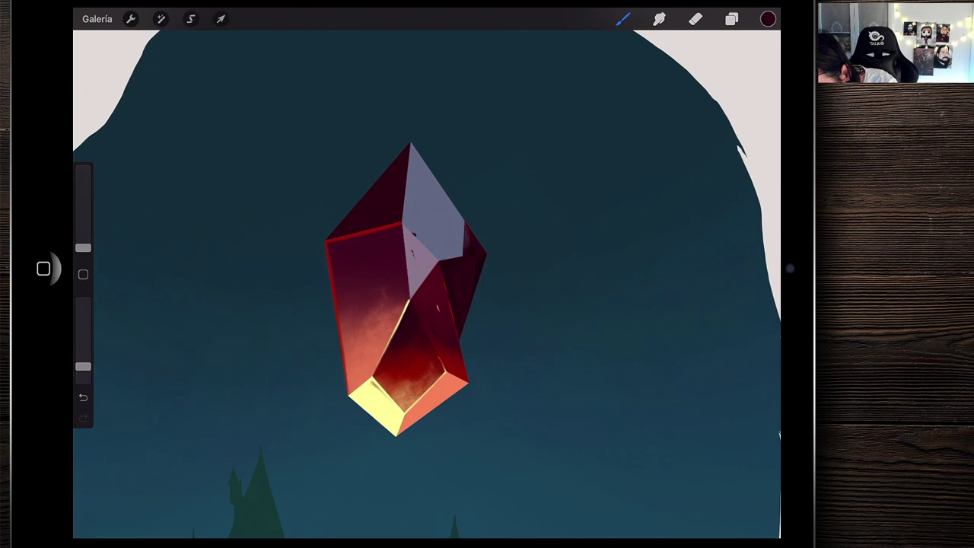
pyautogui.scroll(5, 427, 281)
pyautogui.scroll(3, 427, 282)
pyautogui.scroll(-2, 426, 282)
# Paint a dark red chip onto the pale top facet
pyautogui.moveTo(419, 191)
pyautogui.mouseDown()
pyautogui.moveTo(449, 282)
pyautogui.moveTo(464, 281)
pyautogui.mouseUp()
pyautogui.scroll(3, 457, 304)
pyautogui.scroll(-3, 426, 282)
pyautogui.scroll(3, 426, 282)
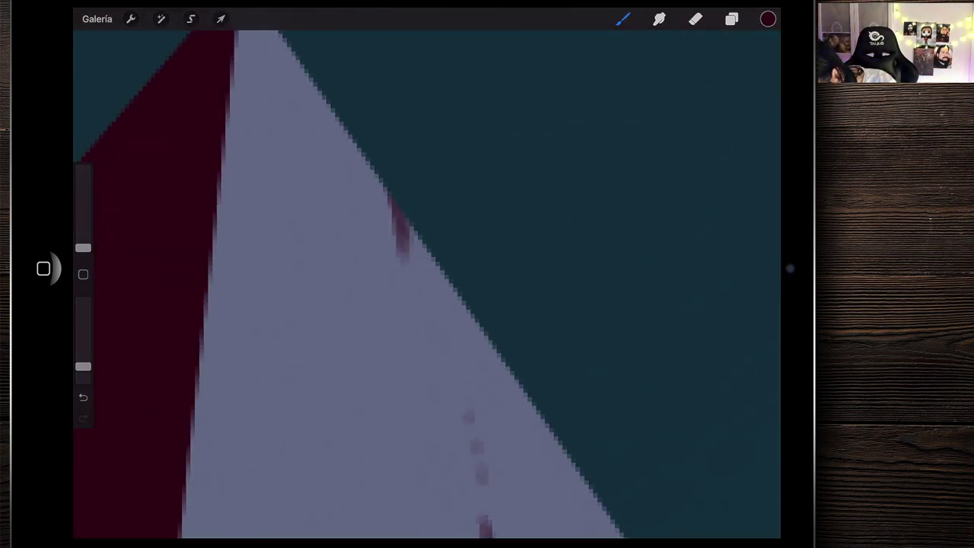
pyautogui.scroll(-3, 427, 281)
pyautogui.scroll(2, 426, 281)
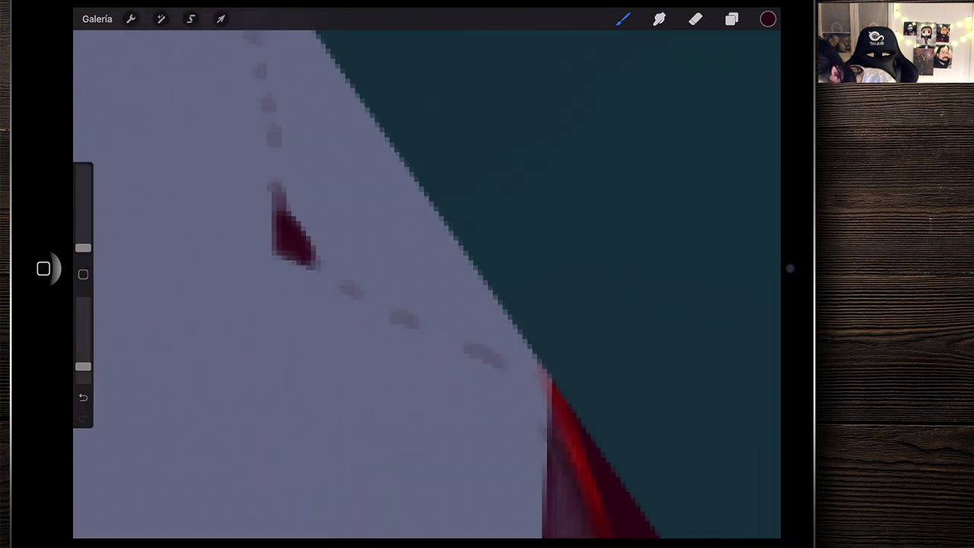
pyautogui.scroll(3, 426, 282)
pyautogui.scroll(-3, 427, 282)
pyautogui.scroll(3, 426, 282)
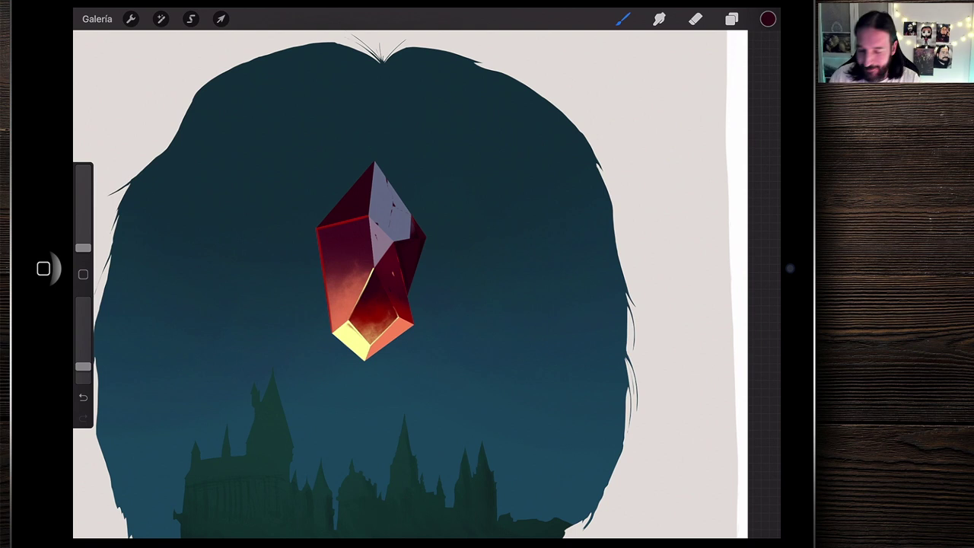
pyautogui.scroll(2, 365, 282)
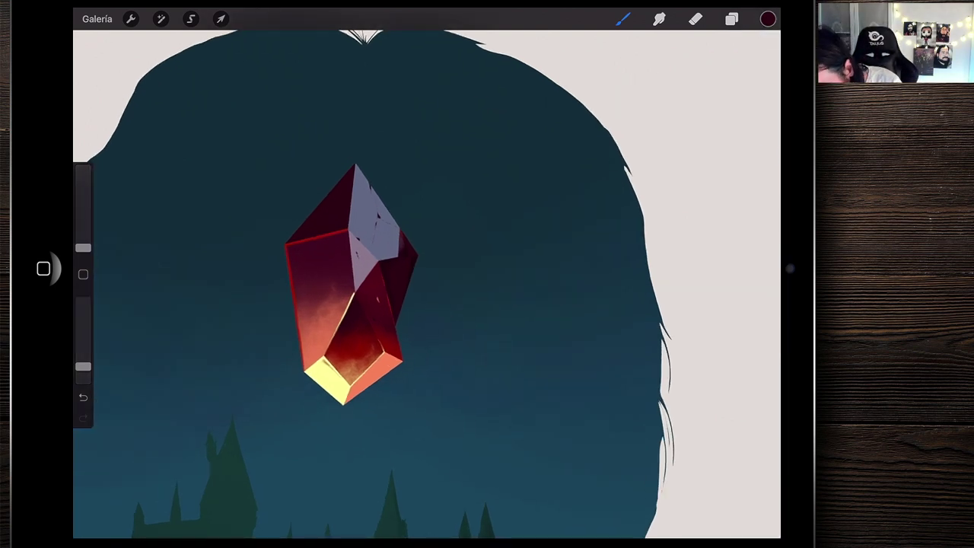
pyautogui.scroll(1, 305, 282)
pyautogui.scroll(2, 304, 282)
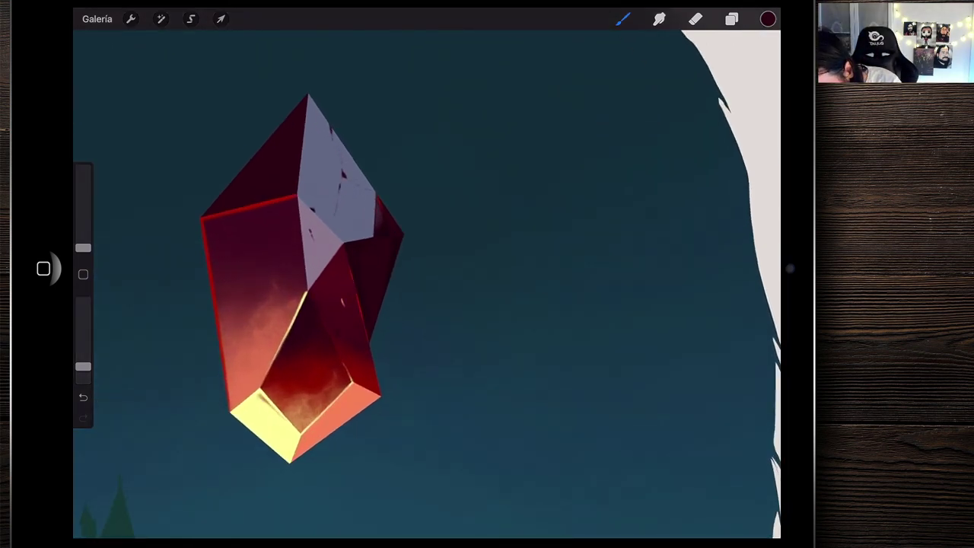
pyautogui.scroll(1, 320, 259)
pyautogui.scroll(1, 319, 259)
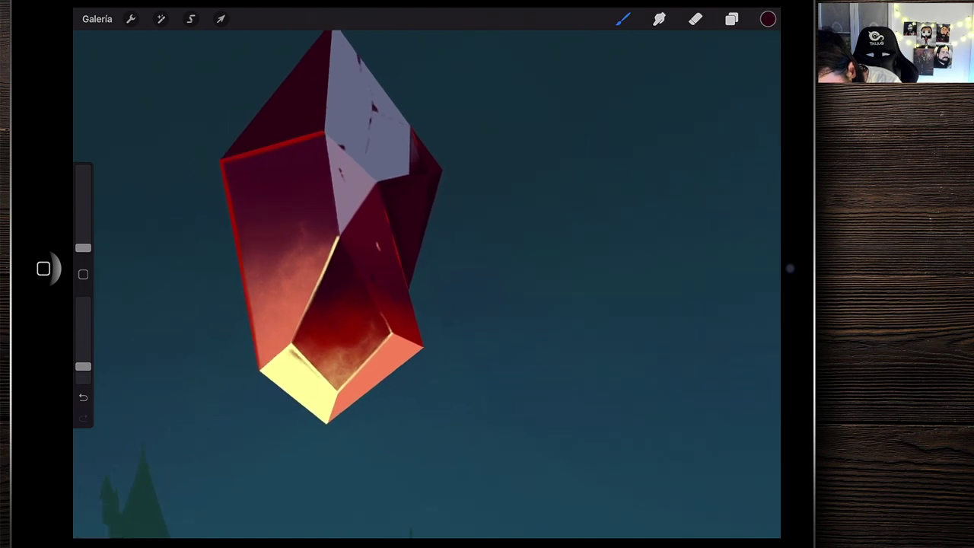
pyautogui.scroll(-1, 335, 229)
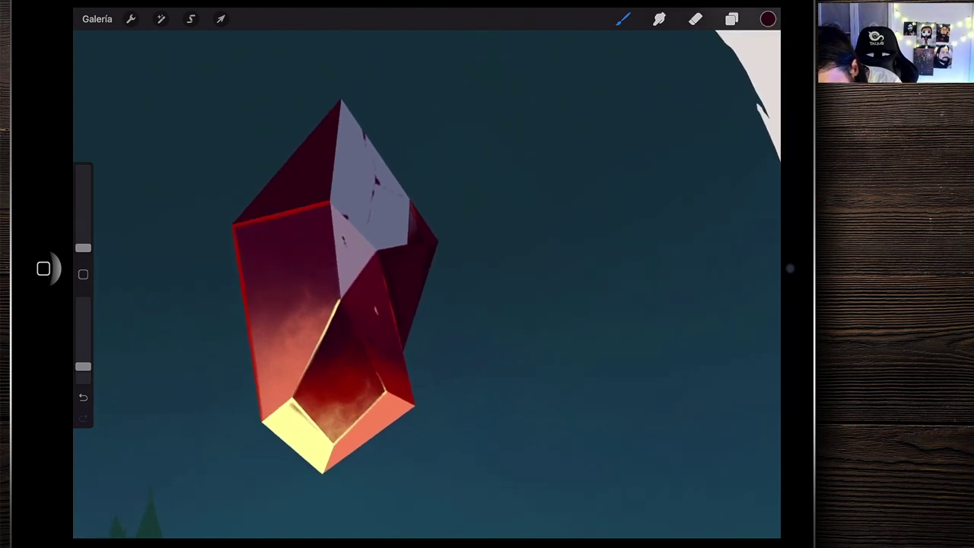
# Sample the bright edge red and set a 1% brush size with slightly lower opacity
pyautogui.click(507, 347)
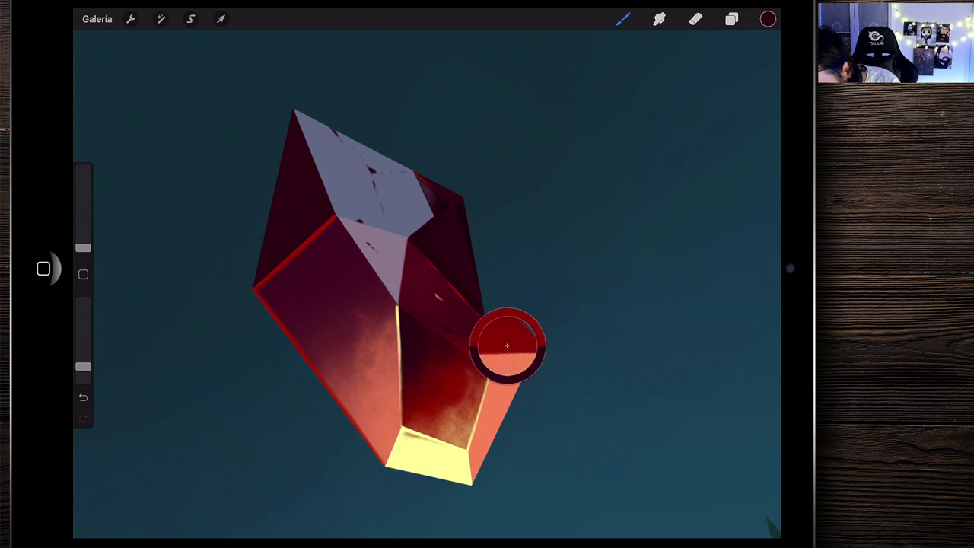
pyautogui.scroll(5, 366, 198)
pyautogui.moveTo(83, 247); pyautogui.dragTo(83, 241)
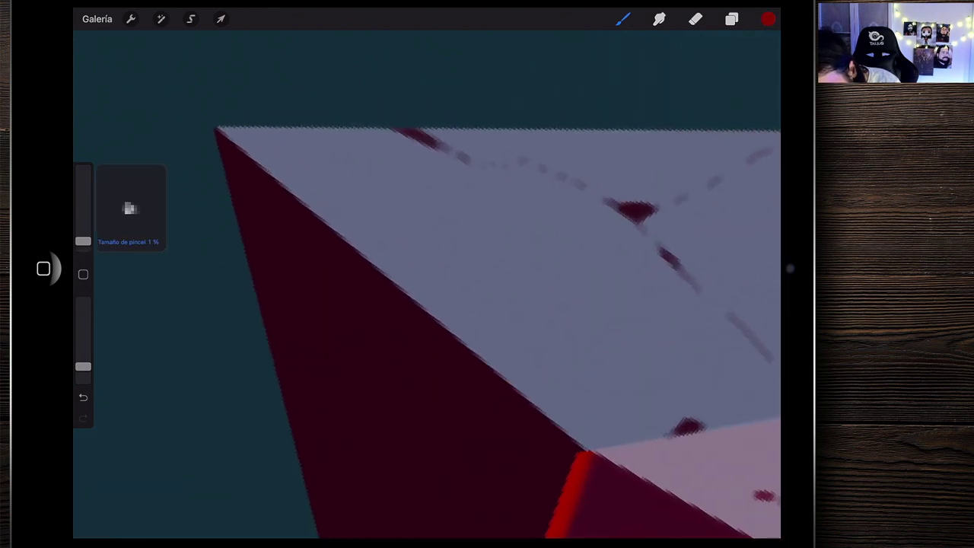
pyautogui.moveTo(83, 366); pyautogui.dragTo(83, 375)
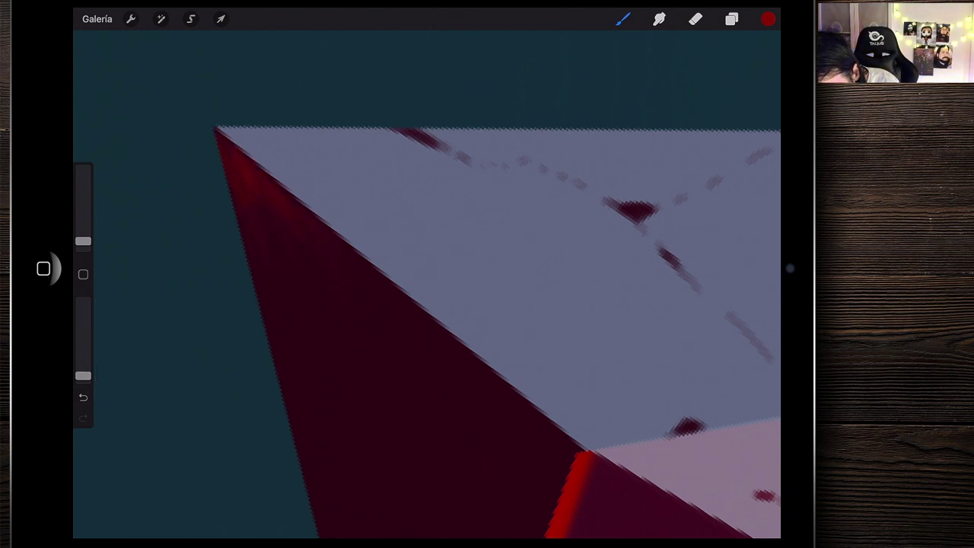
pyautogui.scroll(-5, 426, 274)
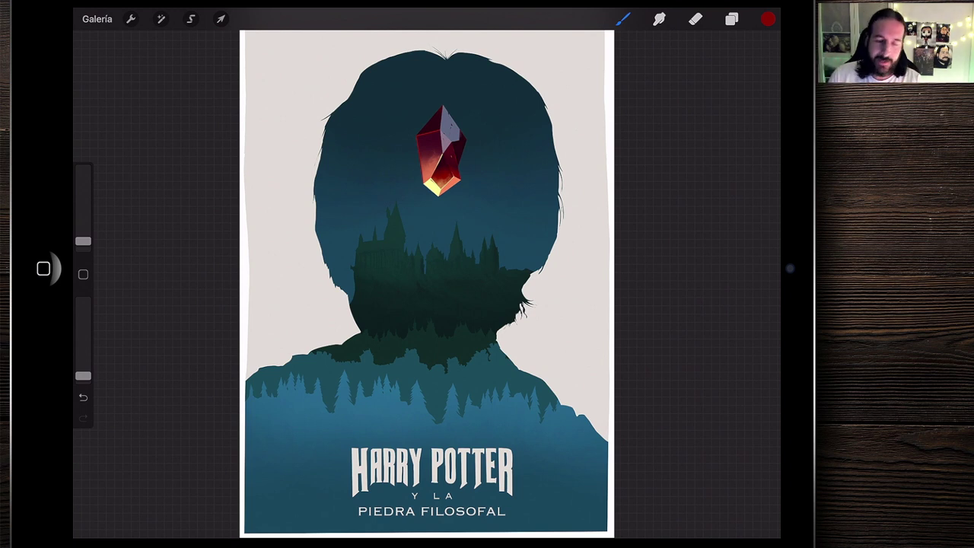
# Duplicate the gem layer Capa 9
pyautogui.scroll(3, 441, 152)
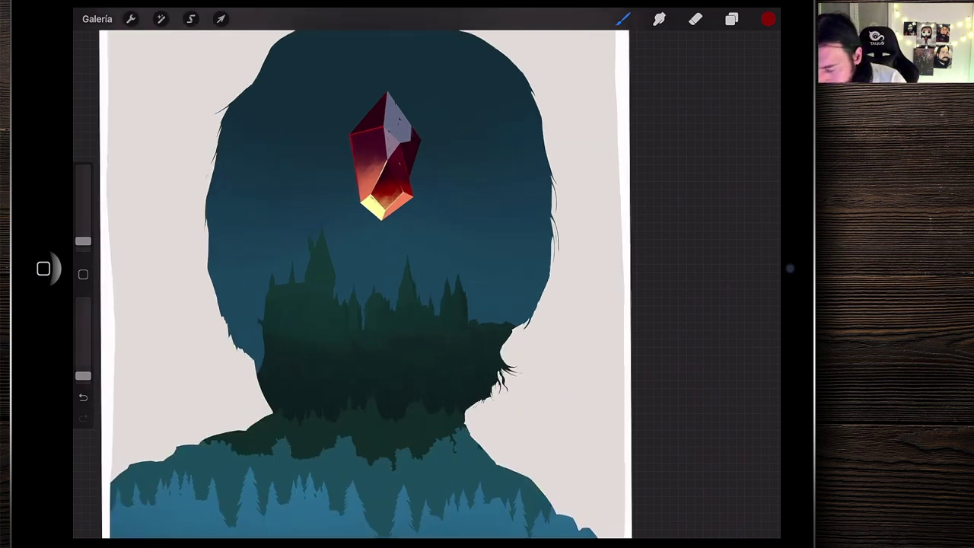
pyautogui.scroll(3, 441, 152)
pyautogui.scroll(2, 442, 152)
pyautogui.click(731, 19)
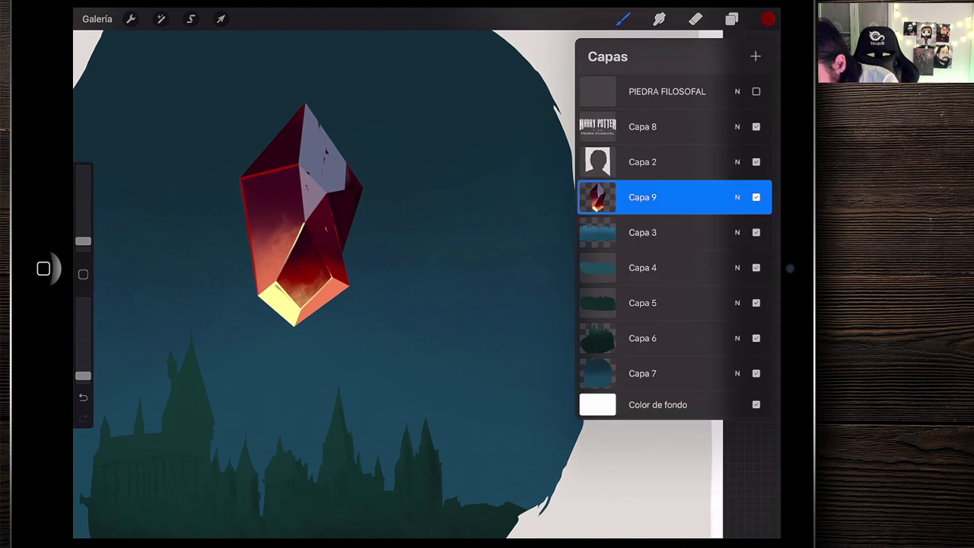
pyautogui.moveTo(685, 197); pyautogui.dragTo(593, 197)
pyautogui.click(714, 197)
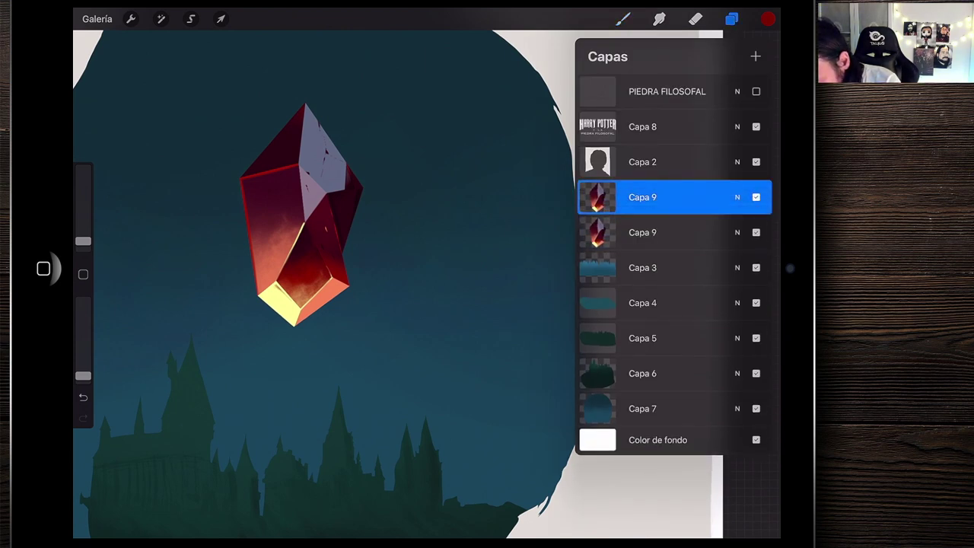
# Paint over the gem copy in solid orange sampled from the gem's lower face
pyautogui.scroll(-3, 320, 274)
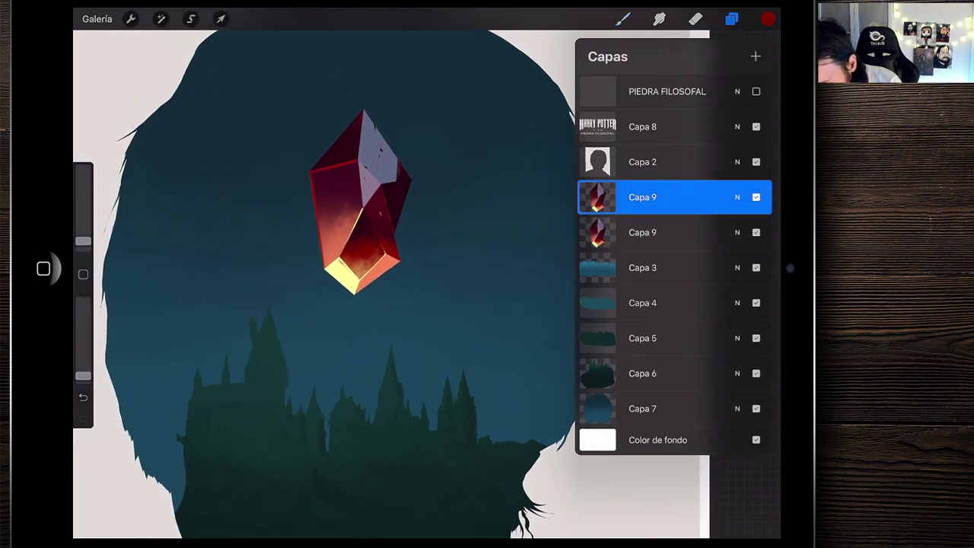
pyautogui.click(371, 253)
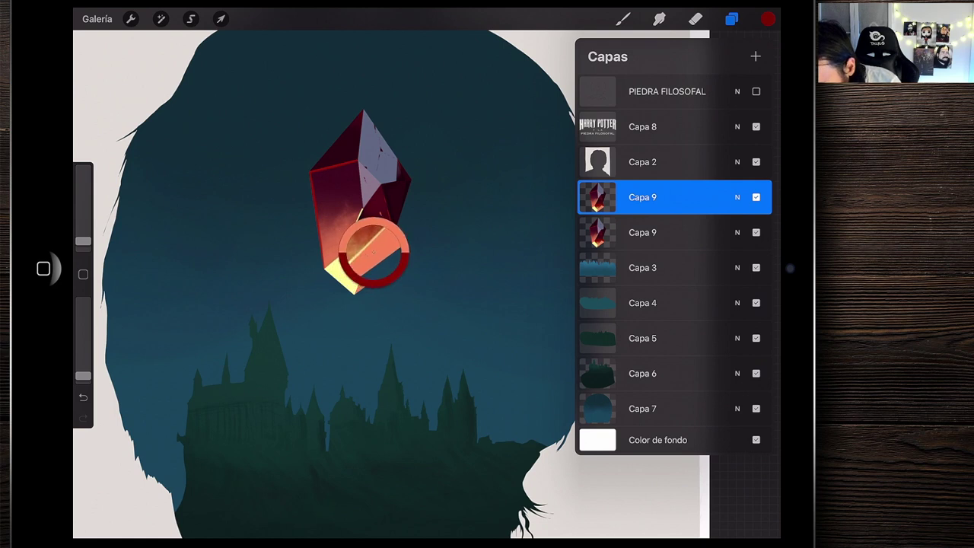
pyautogui.click(622, 19)
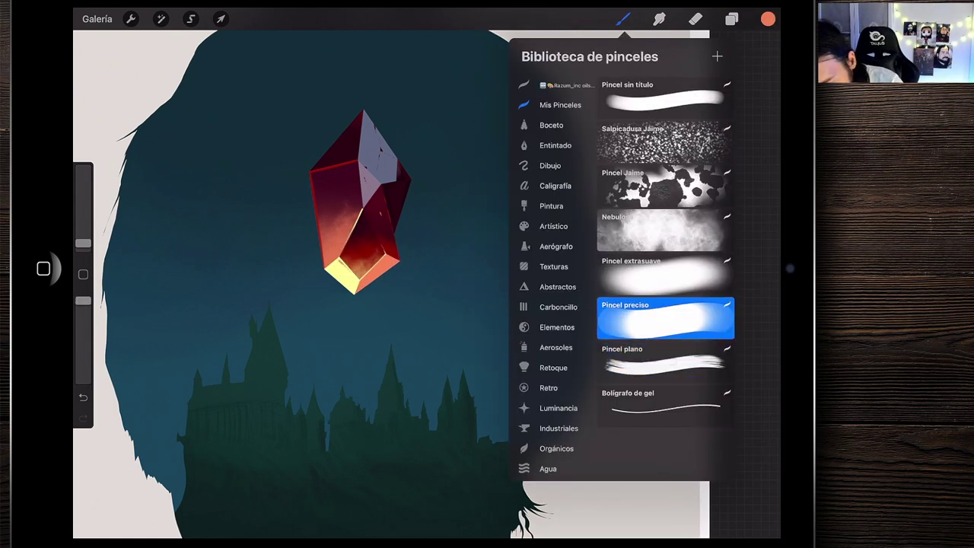
pyautogui.moveTo(83, 244); pyautogui.dragTo(83, 184)
pyautogui.moveTo(358, 191); pyautogui.dragTo(348, 327)
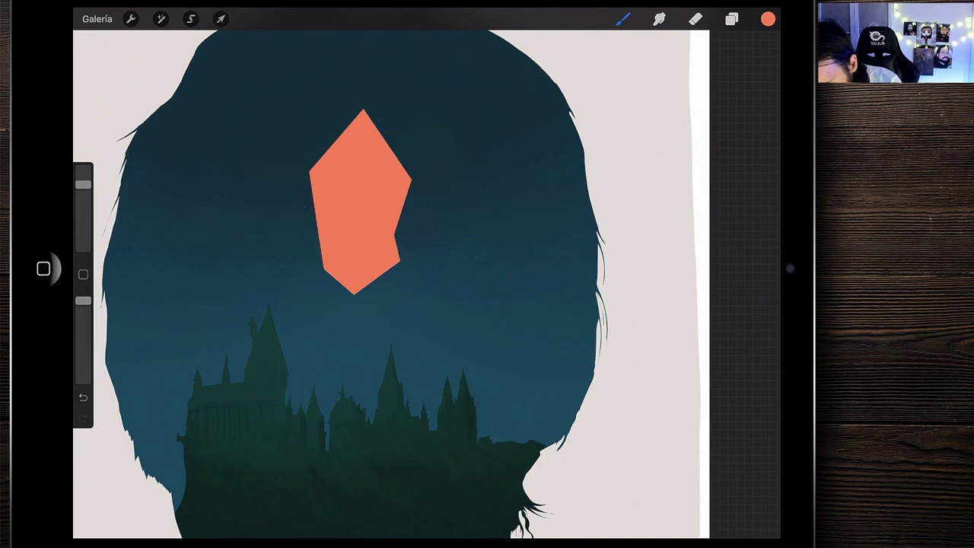
# Airbrush palette pale yellow into the shape's lower end with Pincel extrasuave
pyautogui.click(768, 19)
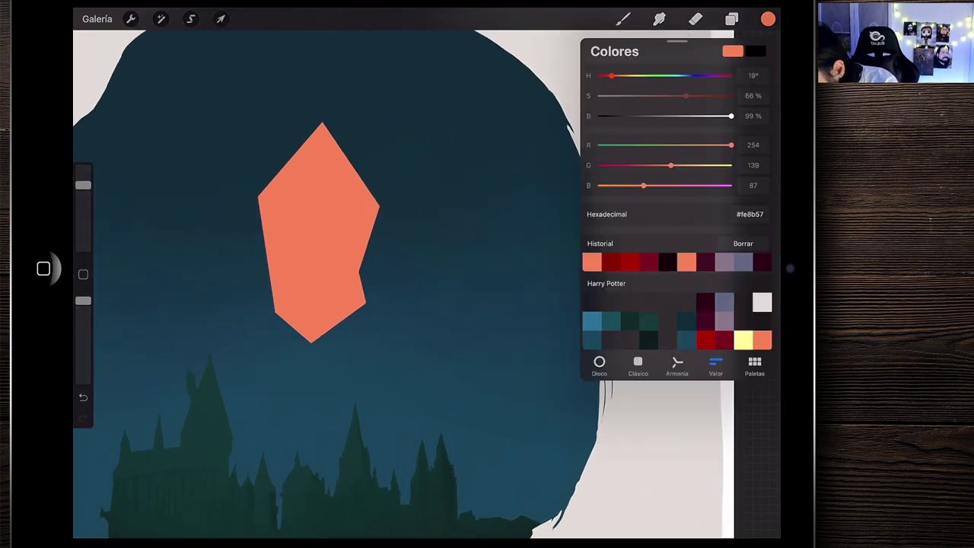
pyautogui.click(743, 340)
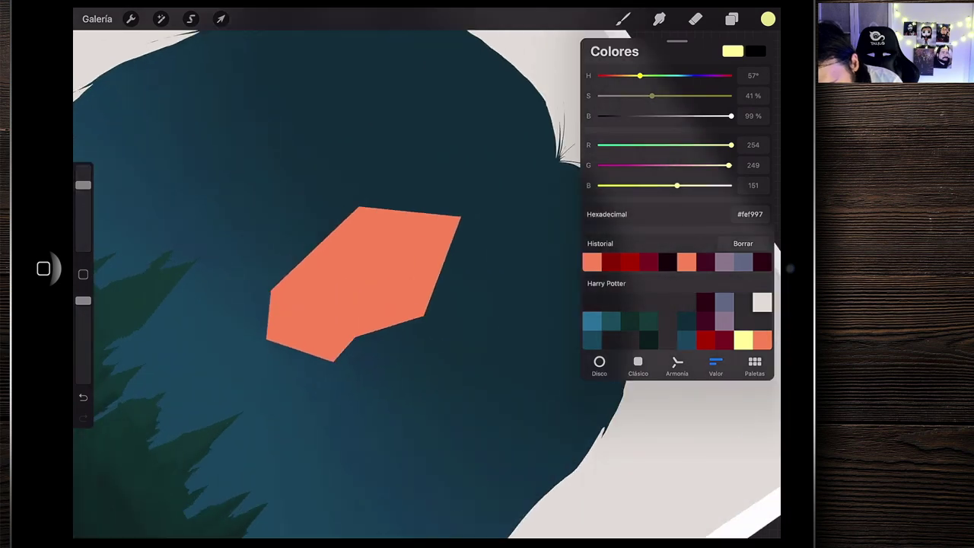
pyautogui.click(622, 18)
pyautogui.moveTo(83, 184); pyautogui.dragTo(83, 221)
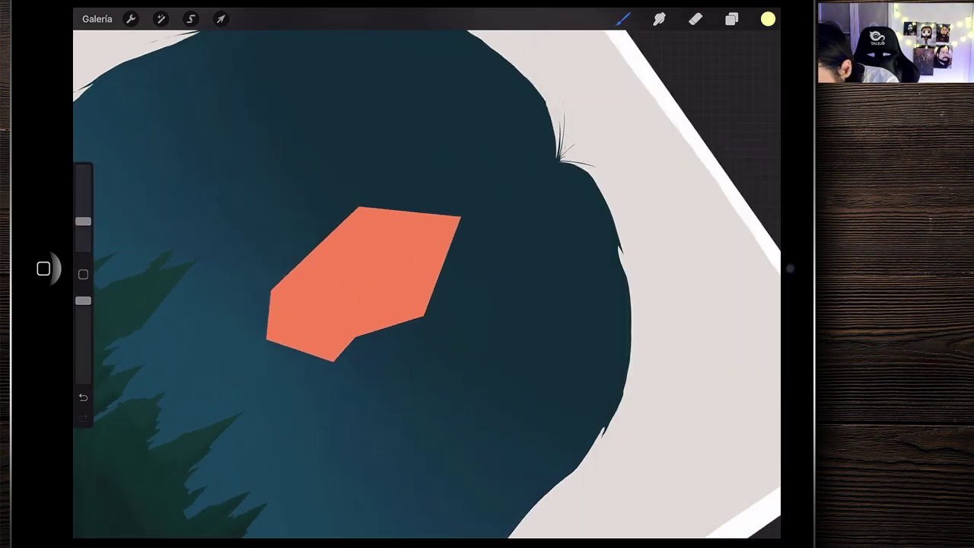
pyautogui.click(622, 18)
pyautogui.click(666, 274)
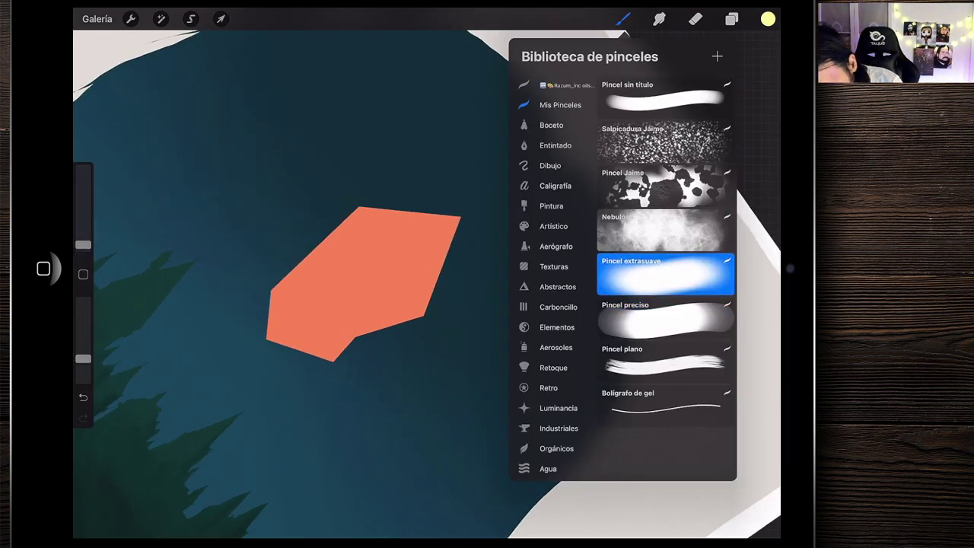
pyautogui.moveTo(83, 221); pyautogui.dragTo(83, 222)
pyautogui.moveTo(246, 320)
pyautogui.mouseDown()
pyautogui.moveTo(297, 320)
pyautogui.moveTo(342, 297)
pyautogui.moveTo(358, 274)
pyautogui.mouseUp()
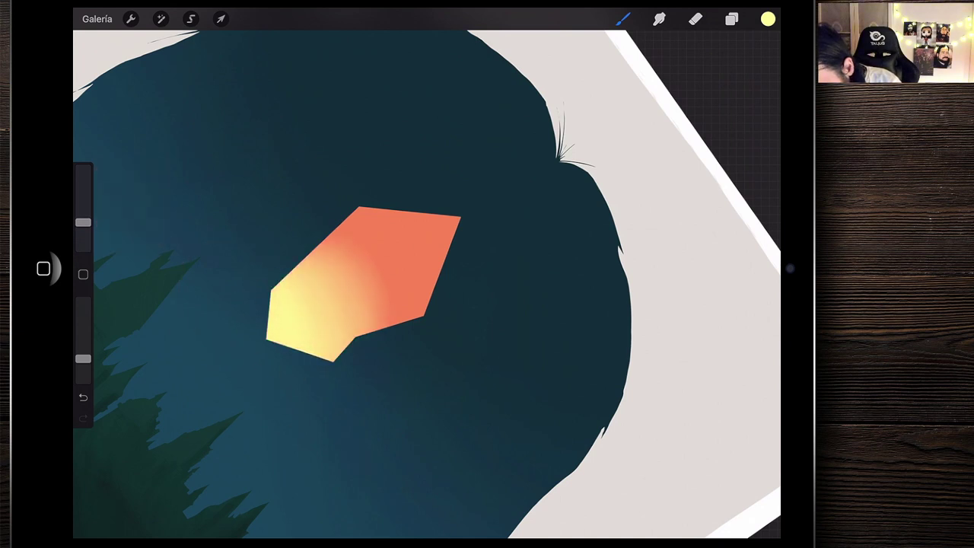
pyautogui.moveTo(320, 320); pyautogui.dragTo(366, 267)
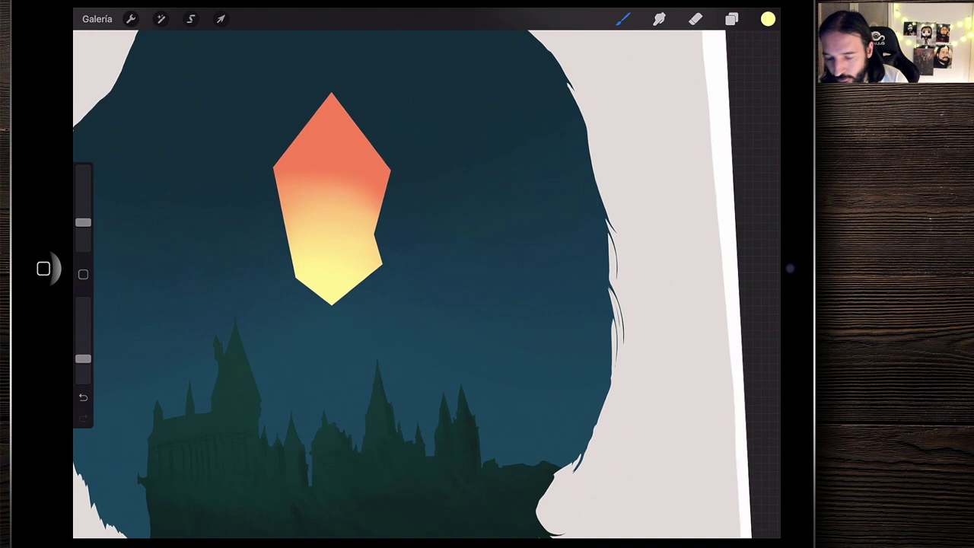
pyautogui.click(731, 18)
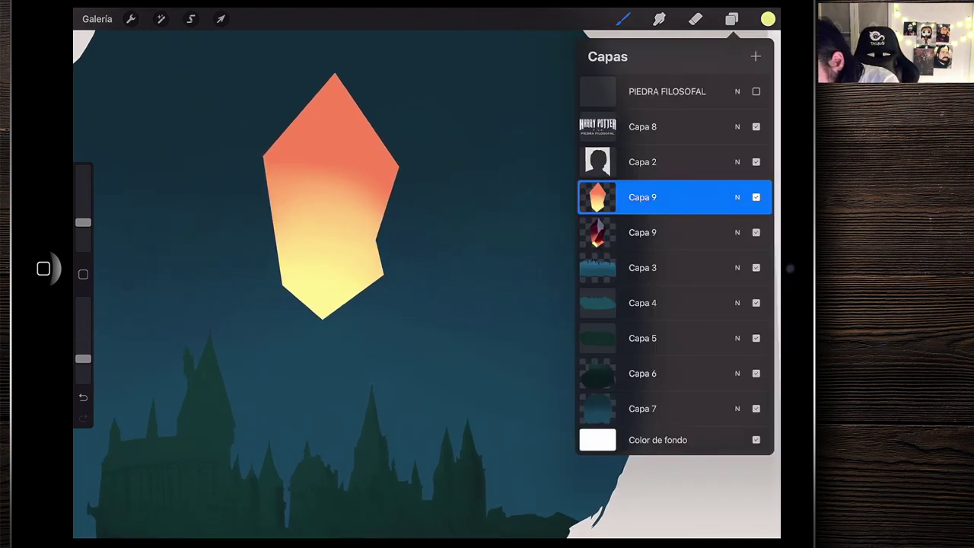
# Move the orange copy below the red gem layer
pyautogui.moveTo(642, 197); pyautogui.dragTo(642, 232)
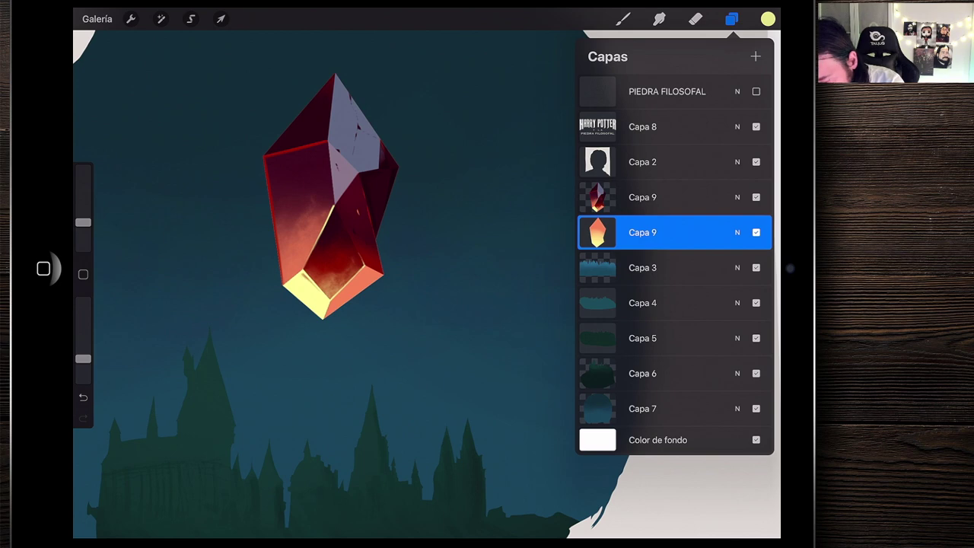
pyautogui.scroll(3, 343, 229)
pyautogui.scroll(-2, 358, 228)
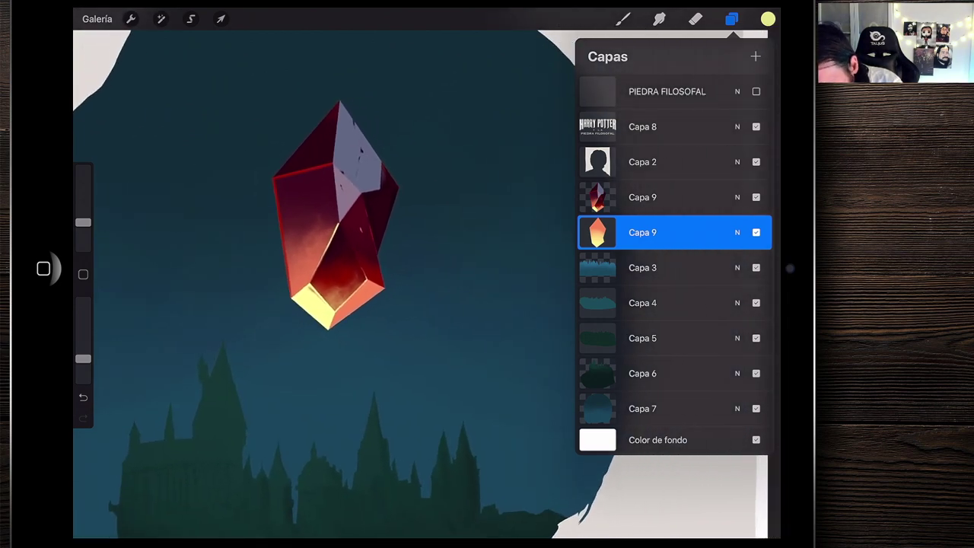
# Apply a whole-layer Gaussian blur of about 25.5% to the orange copy
pyautogui.click(161, 19)
pyautogui.click(157, 170)
pyautogui.click(120, 190)
pyautogui.moveTo(381, 305); pyautogui.dragTo(449, 305)
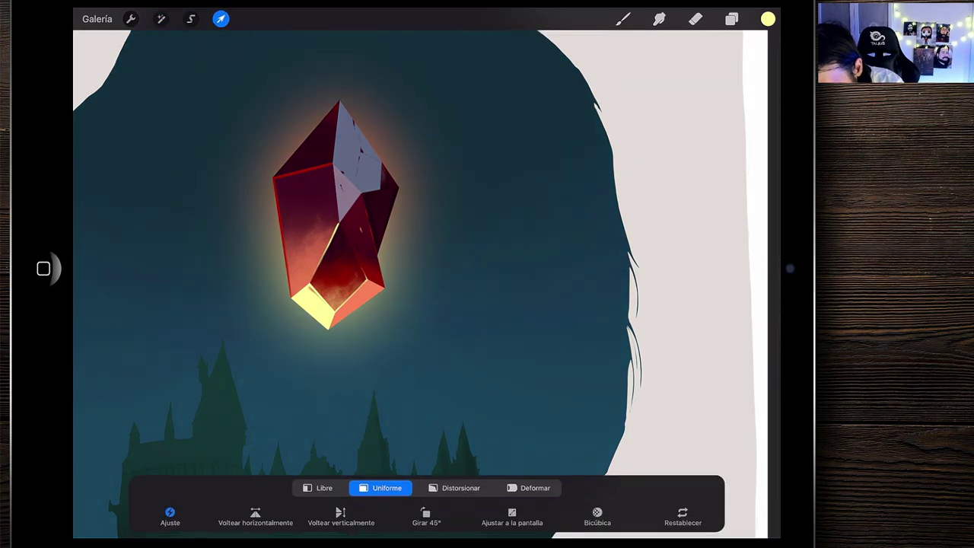
pyautogui.scroll(-3, 426, 289)
pyautogui.click(623, 19)
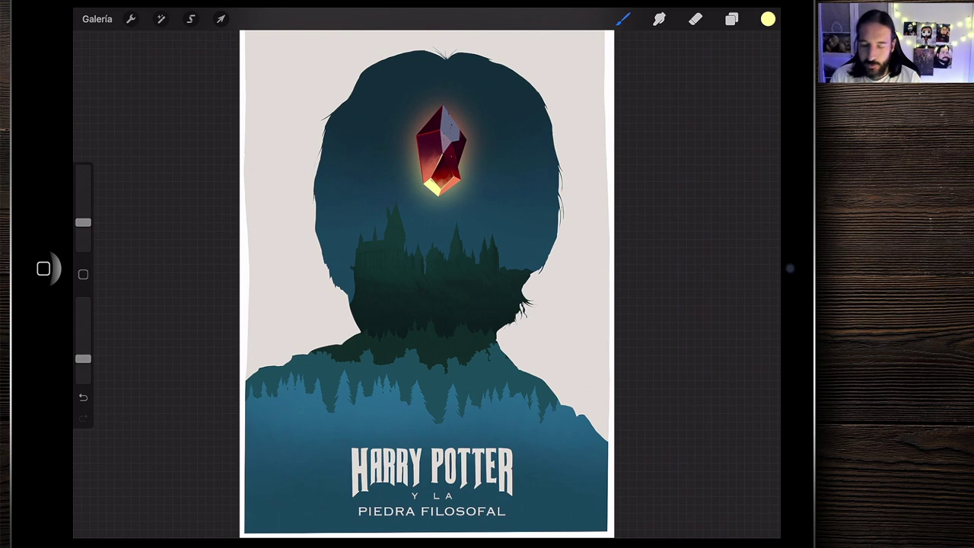
# Select the head's background layer Capa 7
pyautogui.scroll(3, 381, 281)
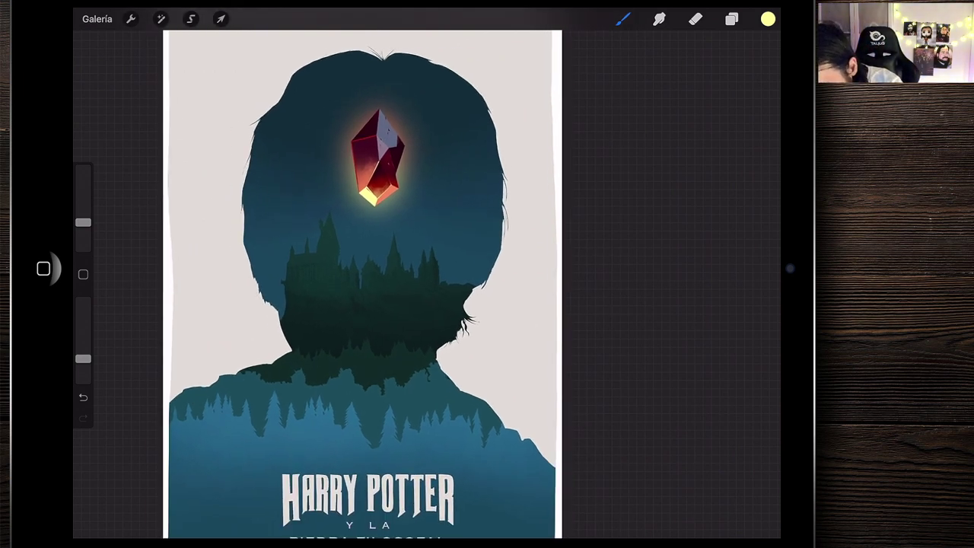
pyautogui.scroll(-3, 358, 282)
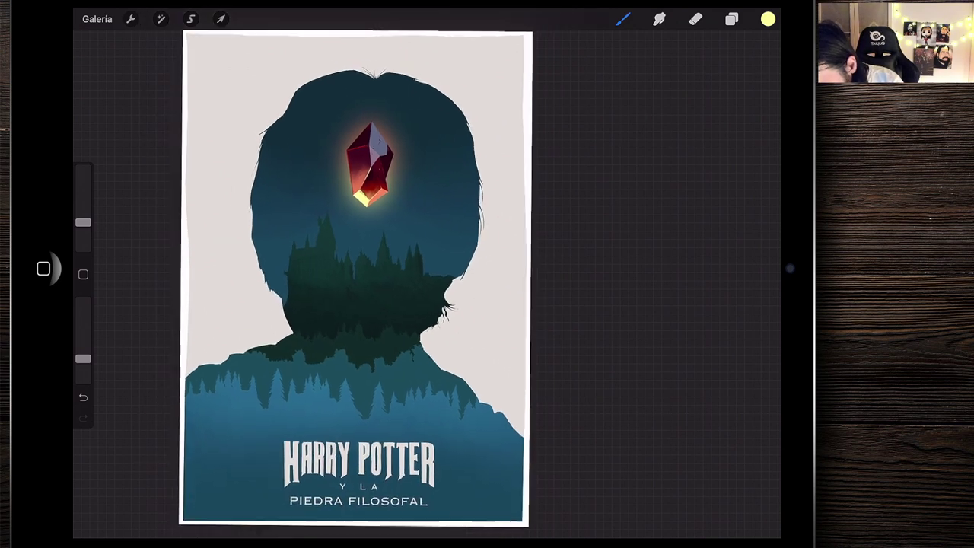
pyautogui.click(731, 19)
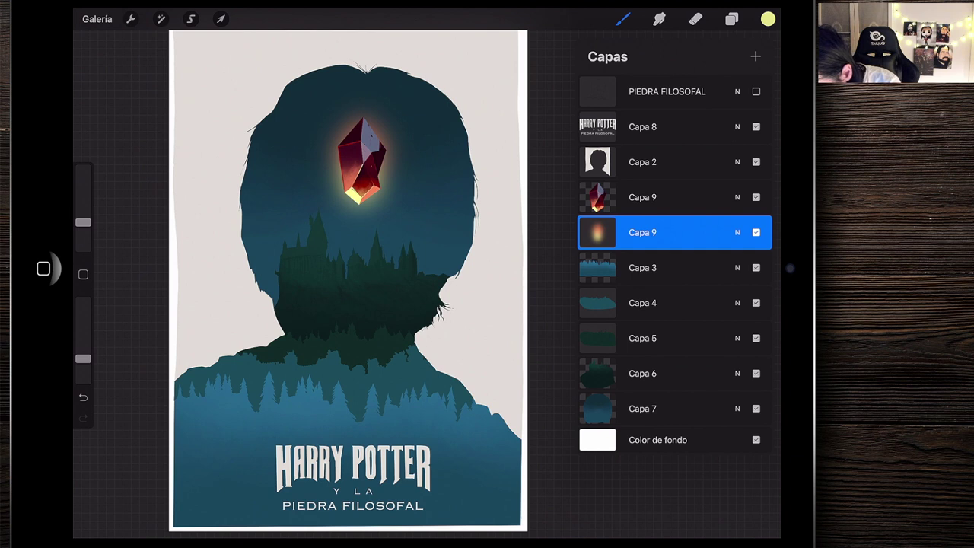
pyautogui.click(644, 409)
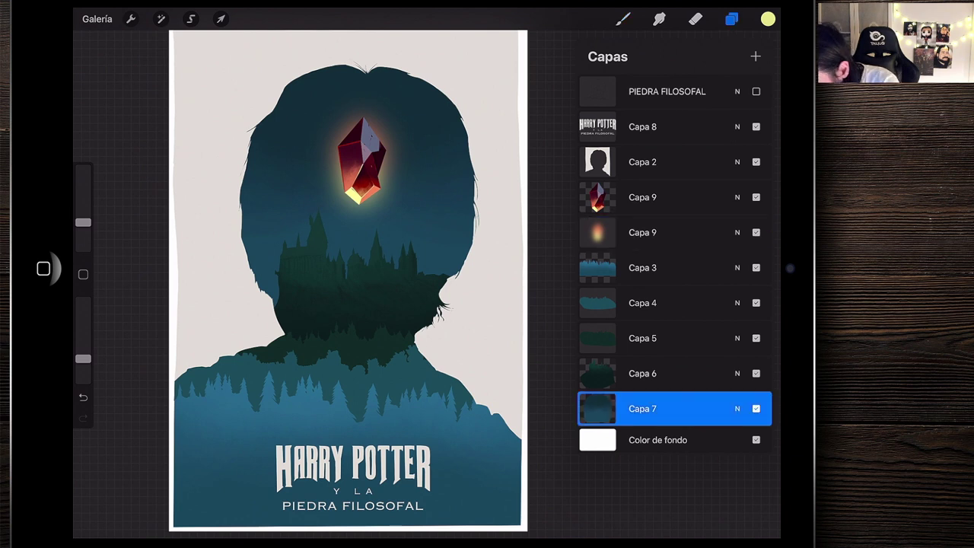
# Add a new layer above Capa 7 and load dark red with an enlarged Nebulosa brush
pyautogui.click(756, 57)
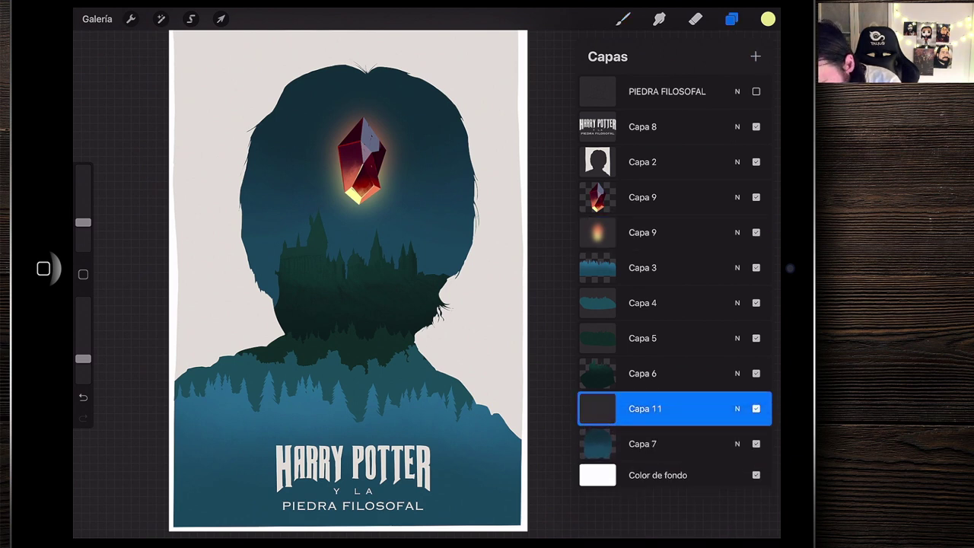
pyautogui.click(768, 19)
pyautogui.click(706, 340)
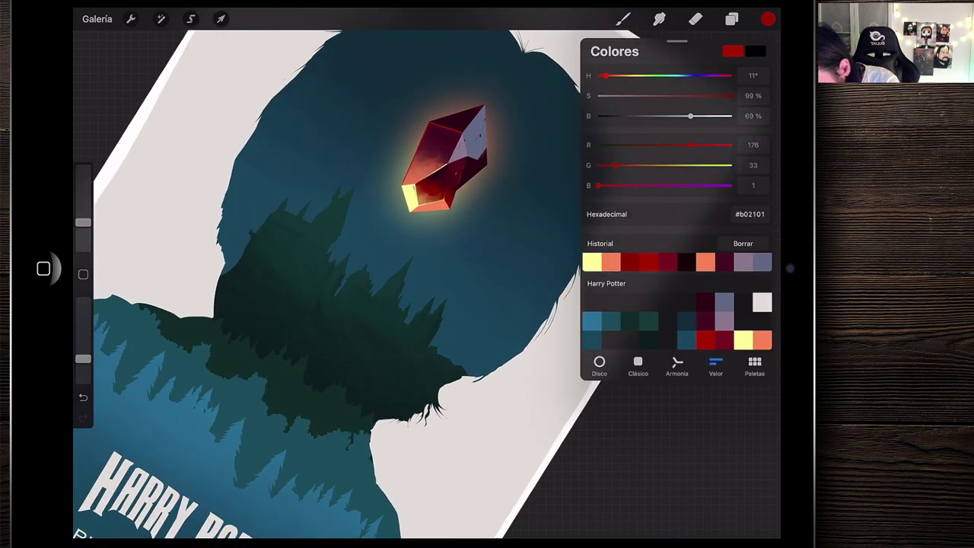
pyautogui.click(622, 19)
pyautogui.click(666, 230)
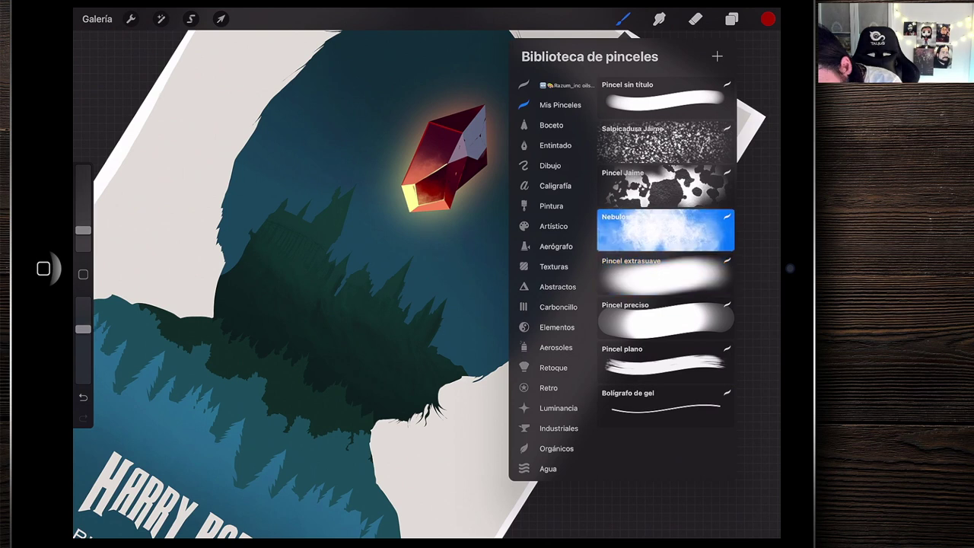
pyautogui.moveTo(83, 230); pyautogui.dragTo(83, 206)
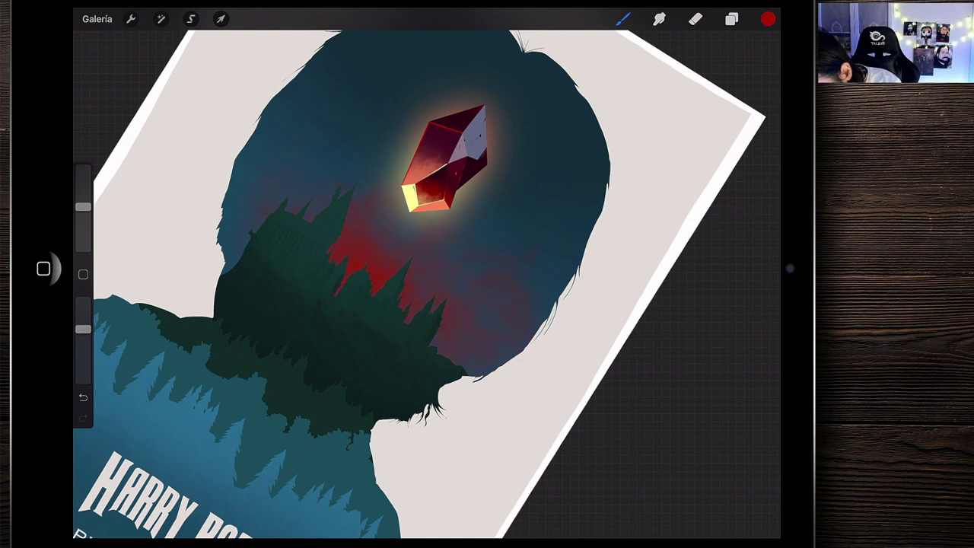
# Paint orange glow behind the castle spires and along its edges, then pick pale yellow
pyautogui.scroll(2, 427, 274)
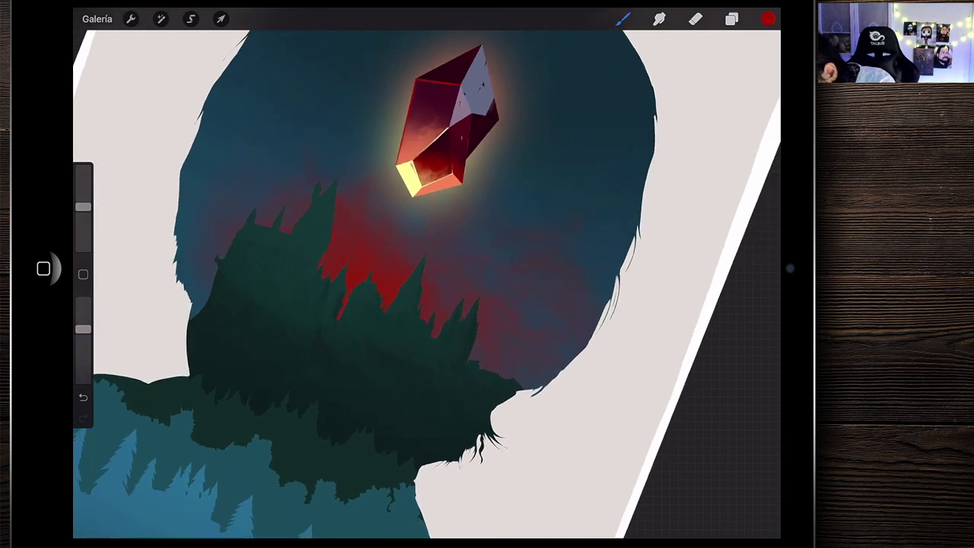
pyautogui.click(768, 19)
pyautogui.click(762, 341)
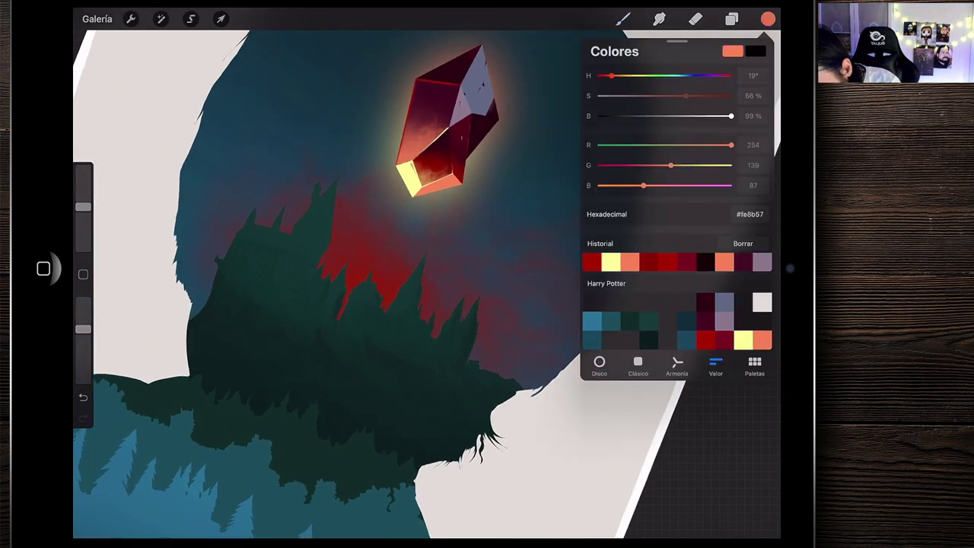
pyautogui.click(768, 18)
pyautogui.moveTo(335, 251); pyautogui.dragTo(403, 301)
pyautogui.moveTo(331, 267); pyautogui.dragTo(356, 281)
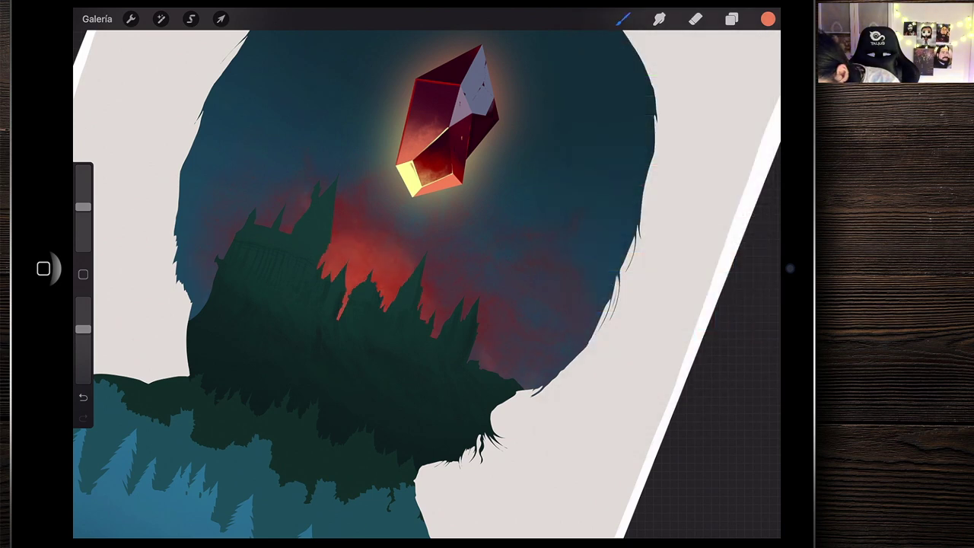
pyautogui.moveTo(476, 335); pyautogui.dragTo(537, 381)
pyautogui.moveTo(359, 228); pyautogui.dragTo(325, 270)
pyautogui.moveTo(209, 267); pyautogui.dragTo(196, 316)
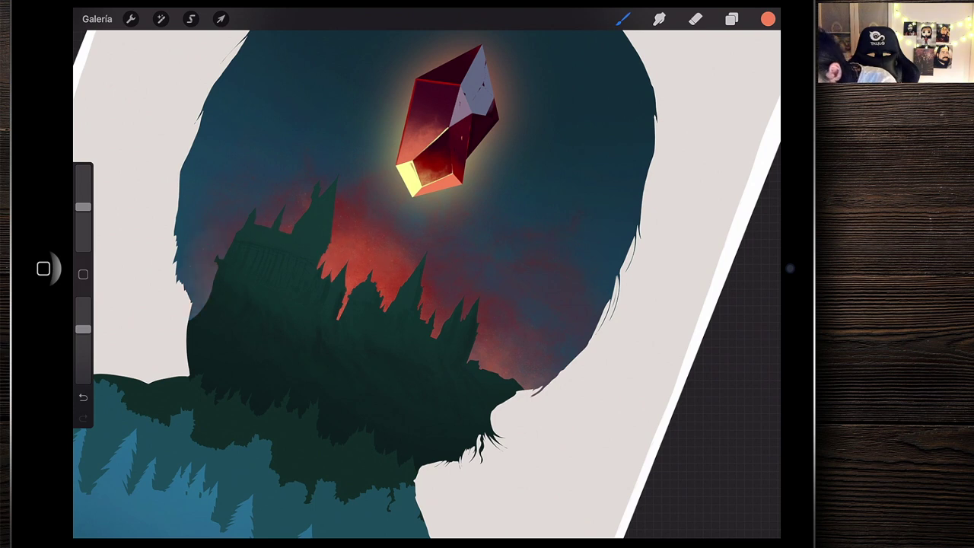
pyautogui.click(768, 18)
pyautogui.click(742, 340)
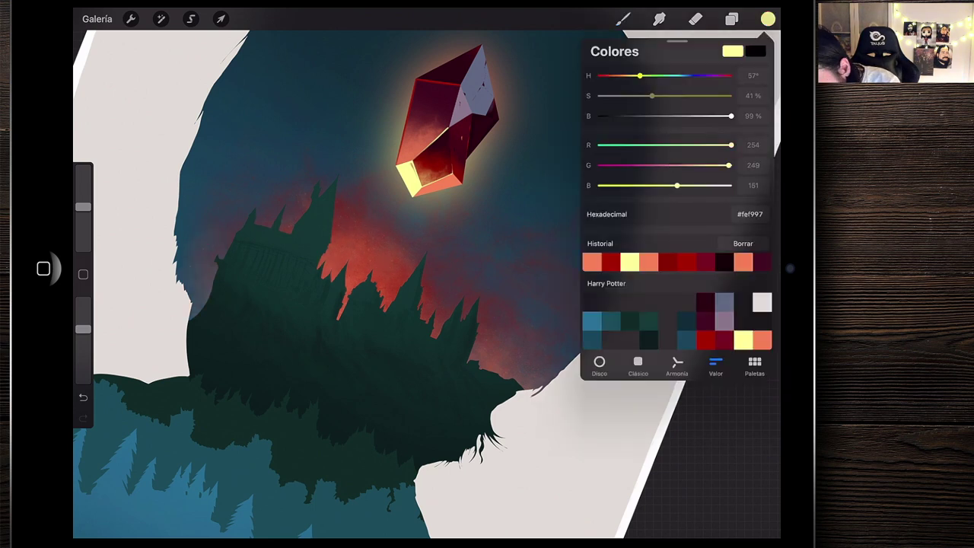
# Paint pale yellow glow and small highlights between the castle spires
pyautogui.click(623, 18)
pyautogui.scroll(2, 426, 274)
pyautogui.moveTo(83, 206); pyautogui.dragTo(83, 215)
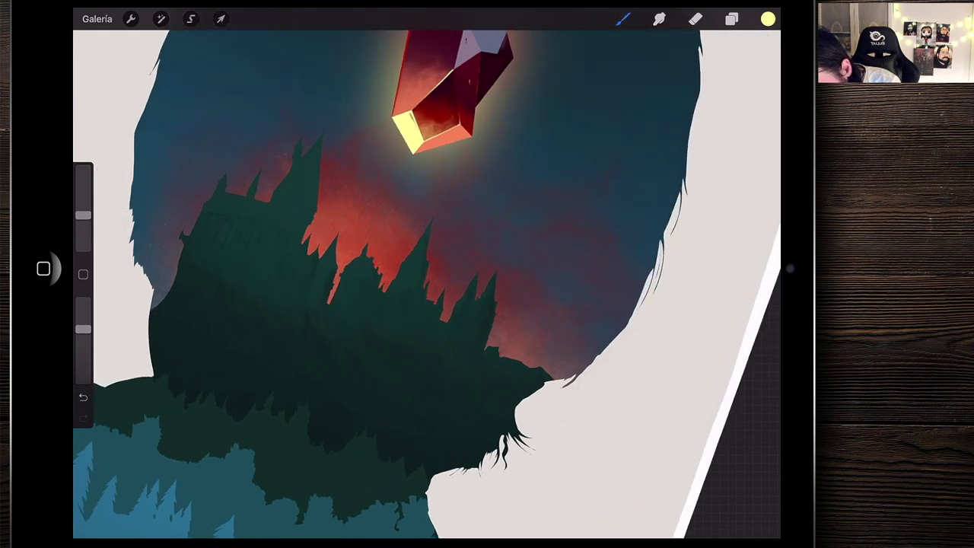
pyautogui.moveTo(377, 194); pyautogui.dragTo(316, 297)
pyautogui.moveTo(387, 268)
pyautogui.mouseDown()
pyautogui.moveTo(447, 315)
pyautogui.moveTo(567, 369)
pyautogui.mouseUp()
# Undo stray strokes beside the castle, brighten the glow between spires, add starry haze left
pyautogui.hotkey('ctrl', 'z')
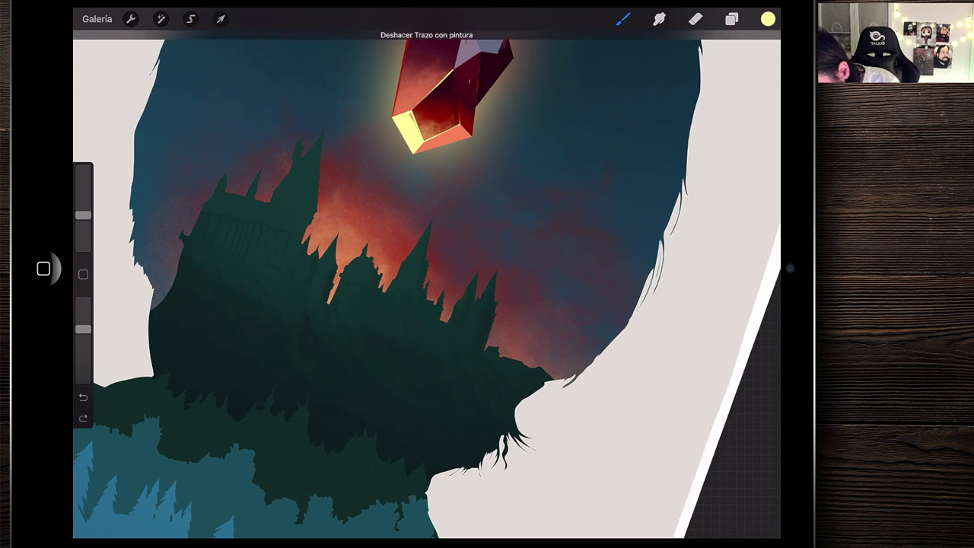
pyautogui.hotkey('ctrl', 'z')
pyautogui.hotkey('ctrl', 'shift', 'z')
pyautogui.hotkey('ctrl', 'z')
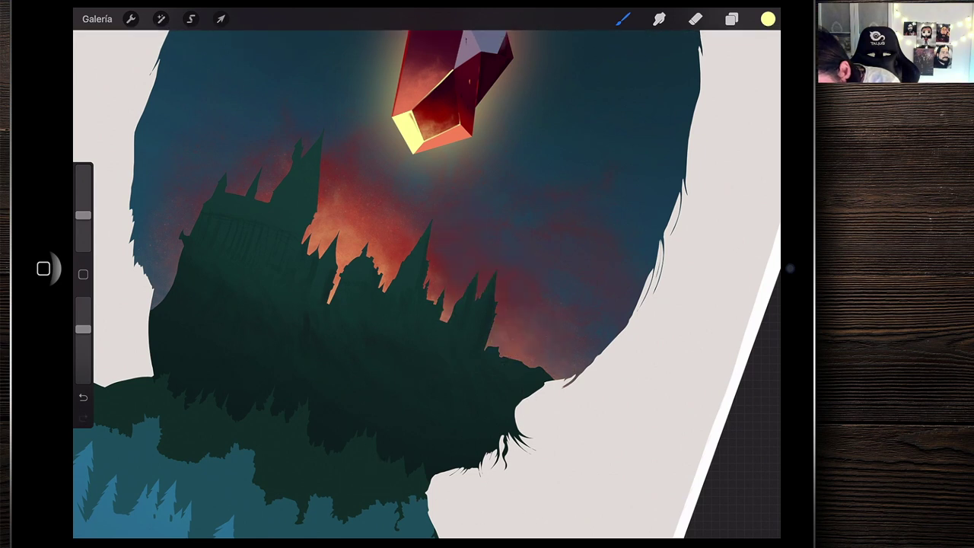
pyautogui.moveTo(387, 282); pyautogui.dragTo(434, 294)
pyautogui.moveTo(221, 167); pyautogui.dragTo(152, 274)
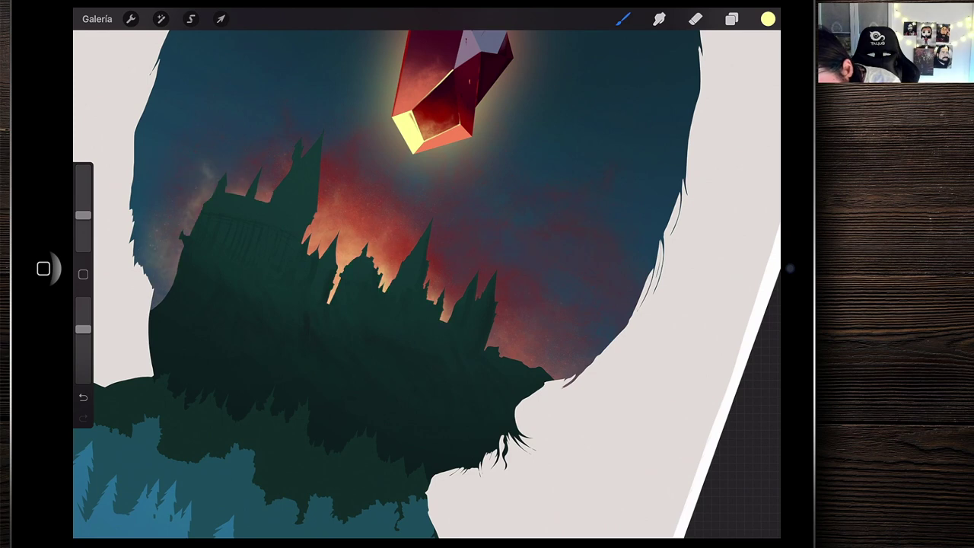
# Zoom out and back in to review the glow behind the castle
pyautogui.scroll(-2, 426, 274)
pyautogui.scroll(-3, 427, 274)
pyautogui.scroll(-2, 426, 274)
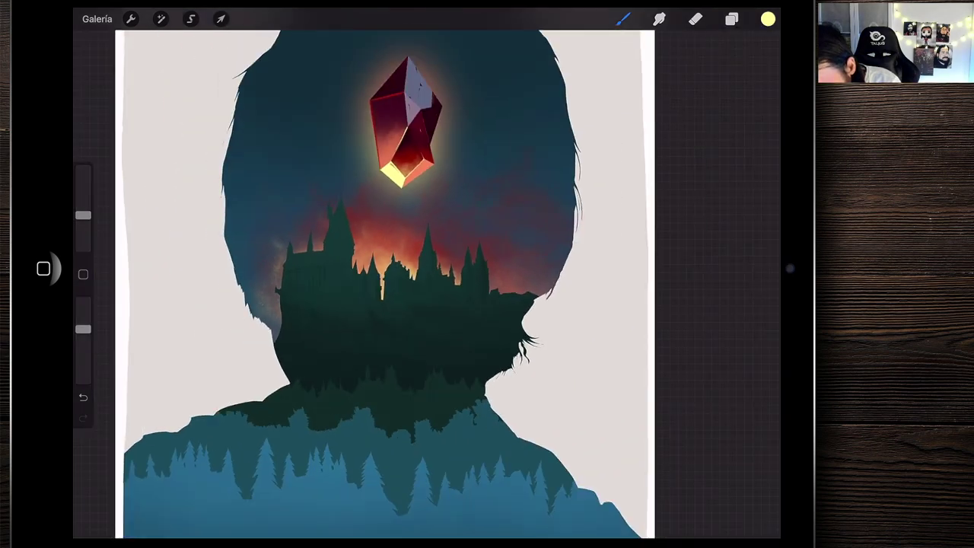
pyautogui.scroll(-1, 342, 274)
pyautogui.scroll(-3, 334, 281)
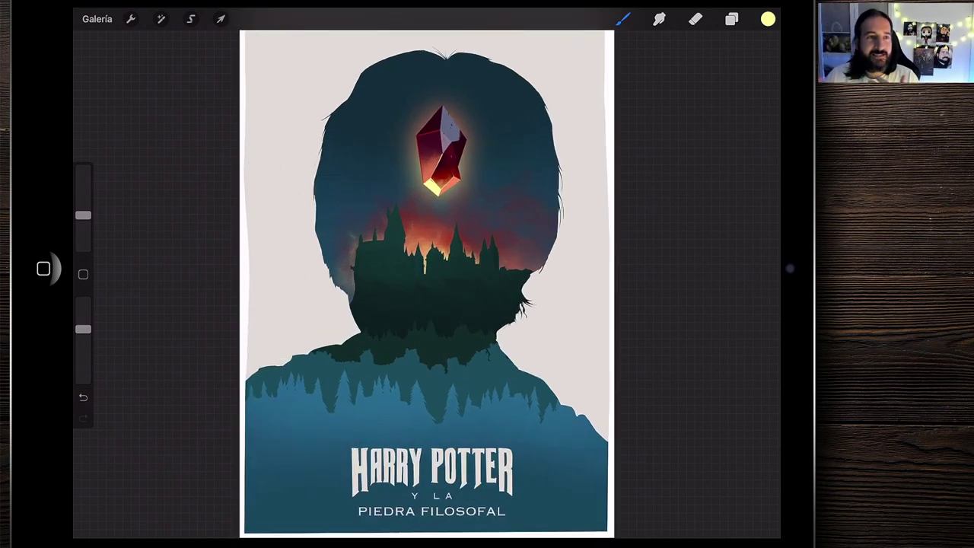
pyautogui.scroll(3, 434, 198)
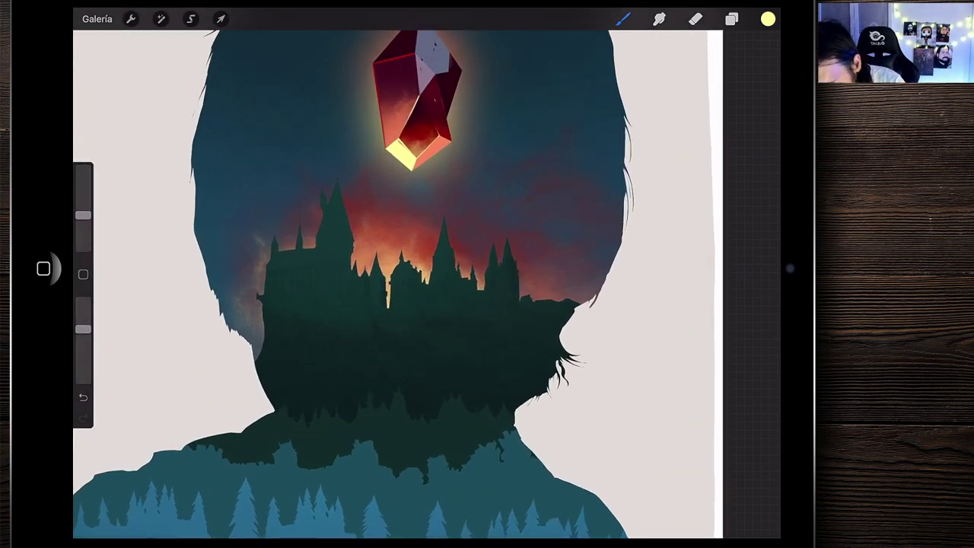
pyautogui.scroll(2, 434, 198)
pyautogui.scroll(2, 266, 152)
pyautogui.scroll(1, 266, 152)
pyautogui.scroll(1, 266, 152)
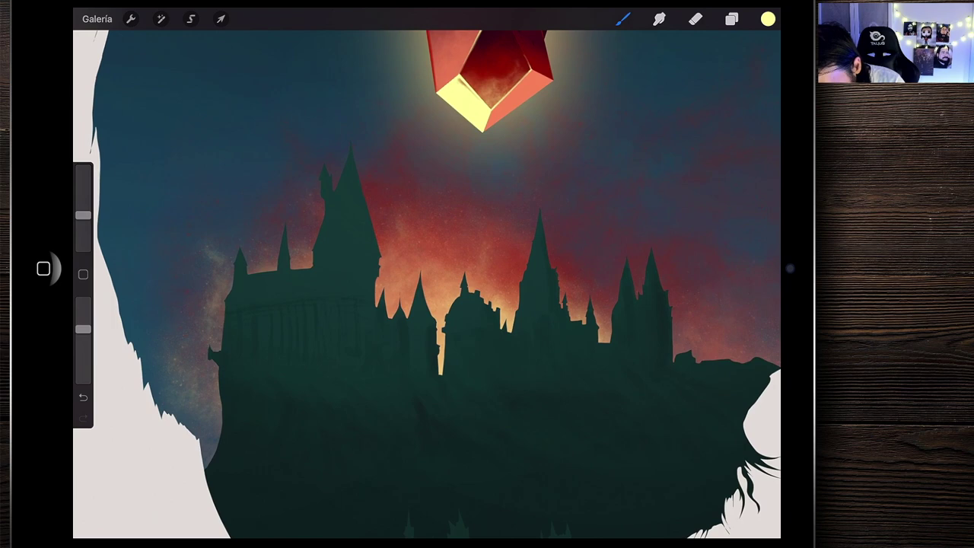
pyautogui.scroll(1, 267, 152)
pyautogui.scroll(-1, 487, 228)
pyautogui.scroll(-3, 426, 274)
pyautogui.scroll(-1, 426, 274)
pyautogui.scroll(2, 426, 274)
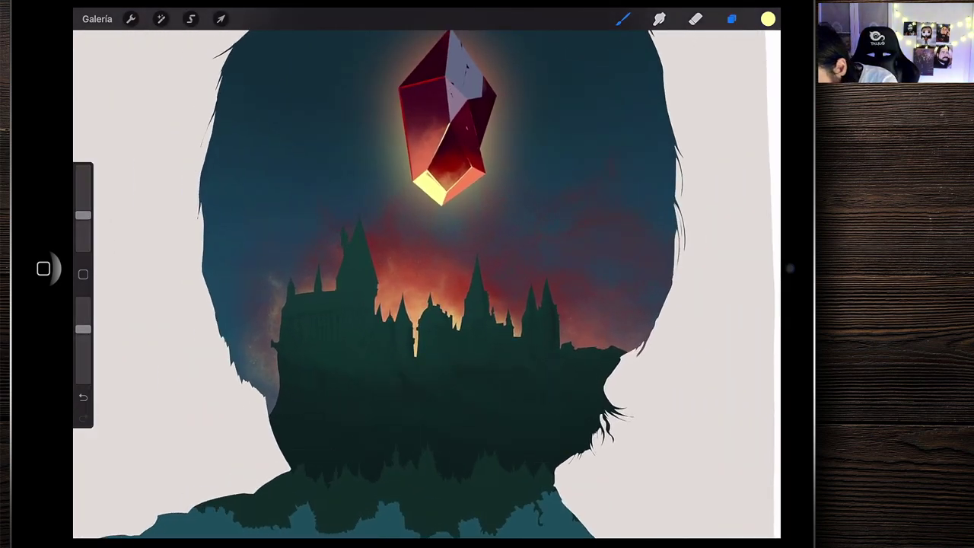
# Select the lower Capa 9 glow layer
pyautogui.click(731, 19)
pyautogui.click(654, 197)
pyautogui.click(655, 232)
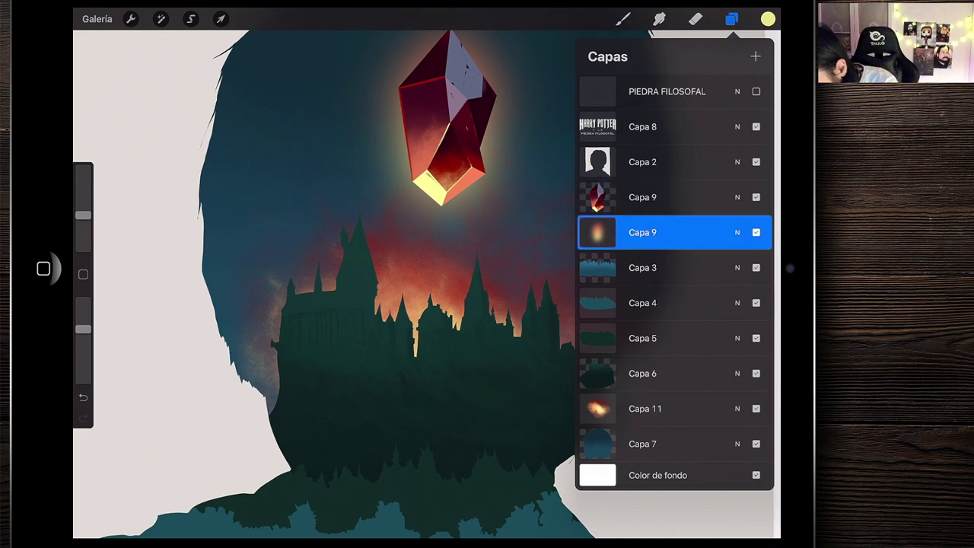
# On new layer Capa 12, paint a pale yellow glow near the castle spire with Nebulosa
pyautogui.click(755, 56)
pyautogui.click(623, 19)
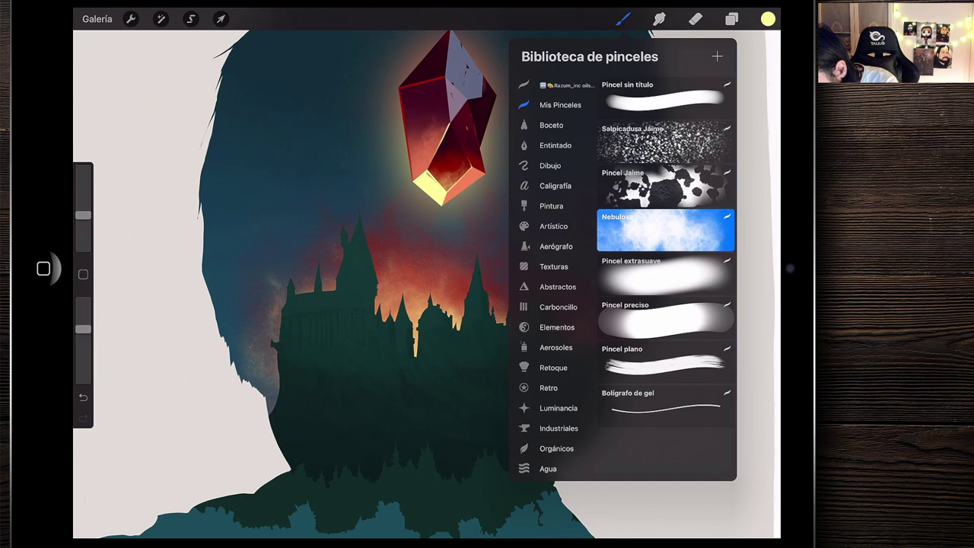
pyautogui.click(666, 363)
pyautogui.scroll(5, 366, 251)
pyautogui.scroll(5, 426, 281)
pyautogui.moveTo(354, 304); pyautogui.dragTo(411, 377)
pyautogui.moveTo(357, 286); pyautogui.dragTo(415, 392)
pyautogui.scroll(-5, 426, 282)
pyautogui.scroll(-2, 426, 282)
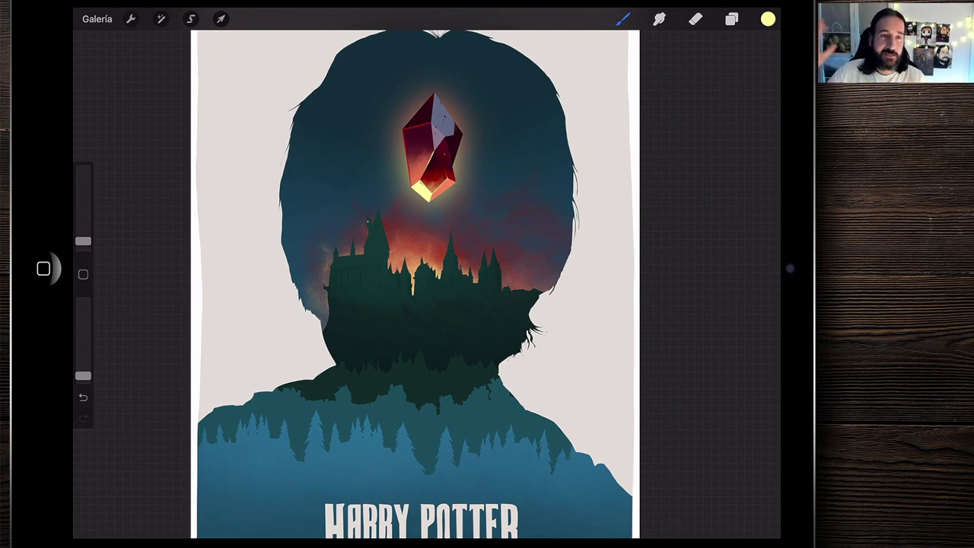
pyautogui.scroll(2, 415, 281)
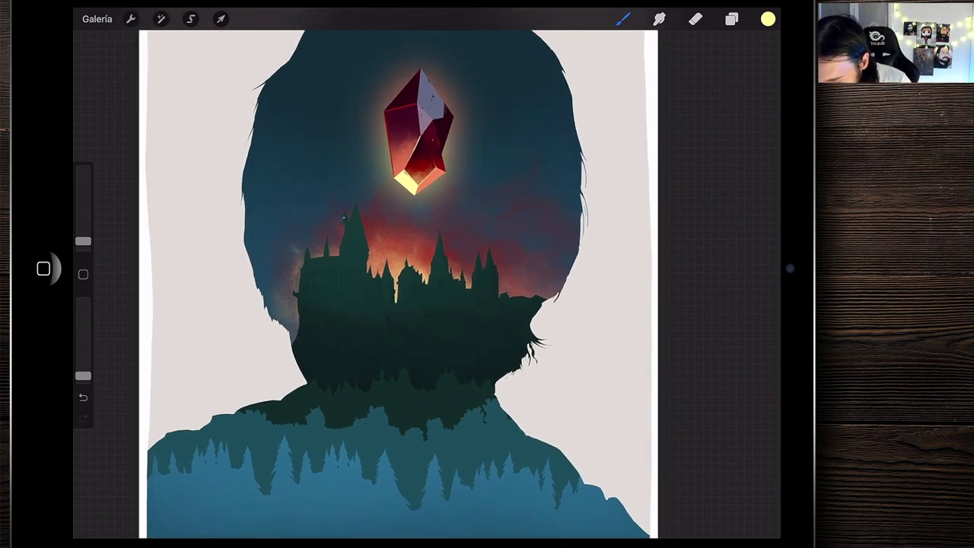
pyautogui.scroll(-2, 396, 281)
pyautogui.scroll(-2, 365, 282)
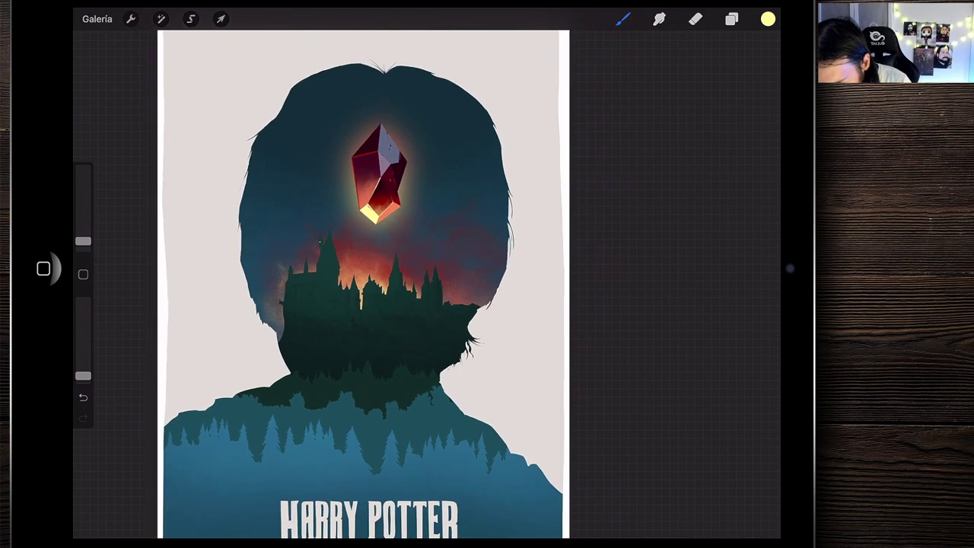
pyautogui.scroll(-2, 363, 278)
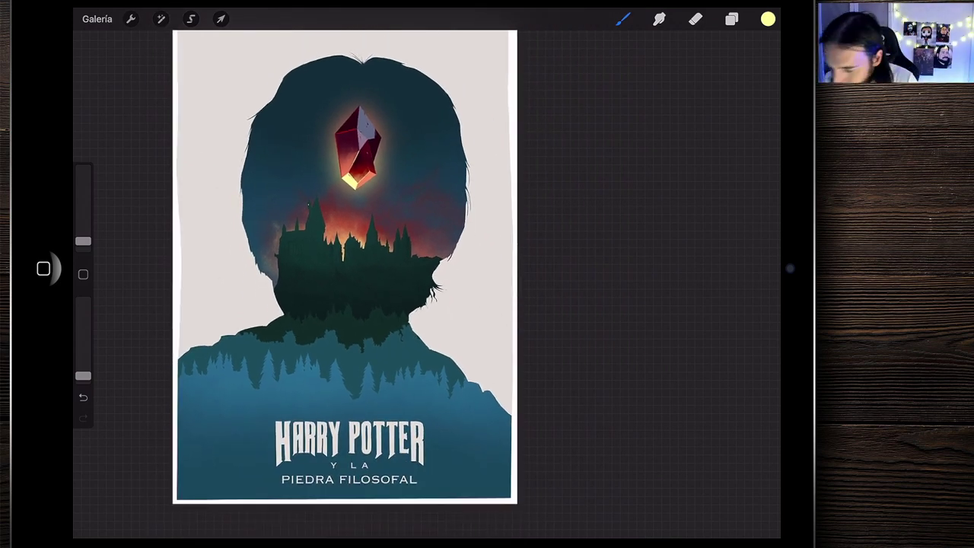
pyautogui.scroll(1, 328, 271)
# Select the dark castle layer Capa 6, attempting to add Capa 4 and 5
pyautogui.click(732, 19)
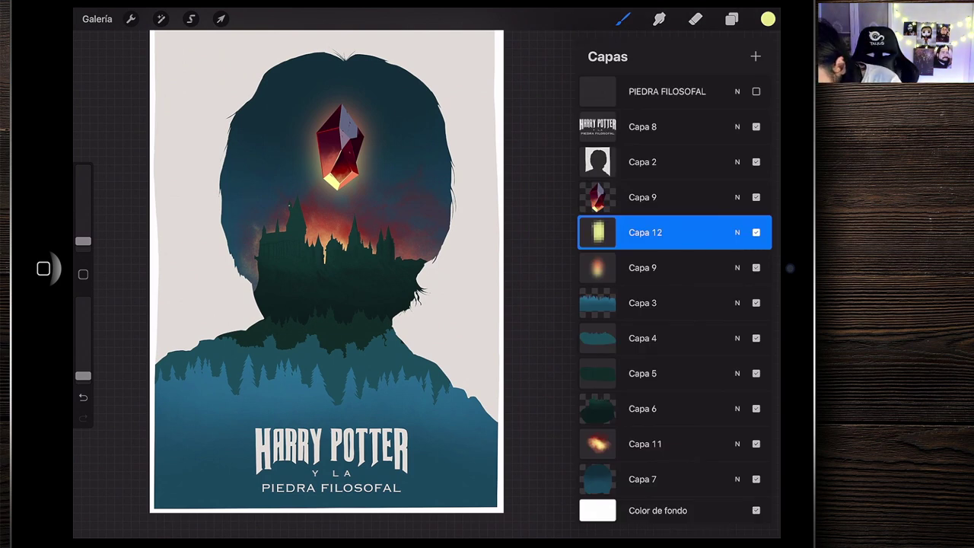
pyautogui.click(643, 303)
pyautogui.click(644, 338)
pyautogui.click(643, 372)
pyautogui.click(643, 409)
pyautogui.moveTo(643, 408); pyautogui.dragTo(737, 409)
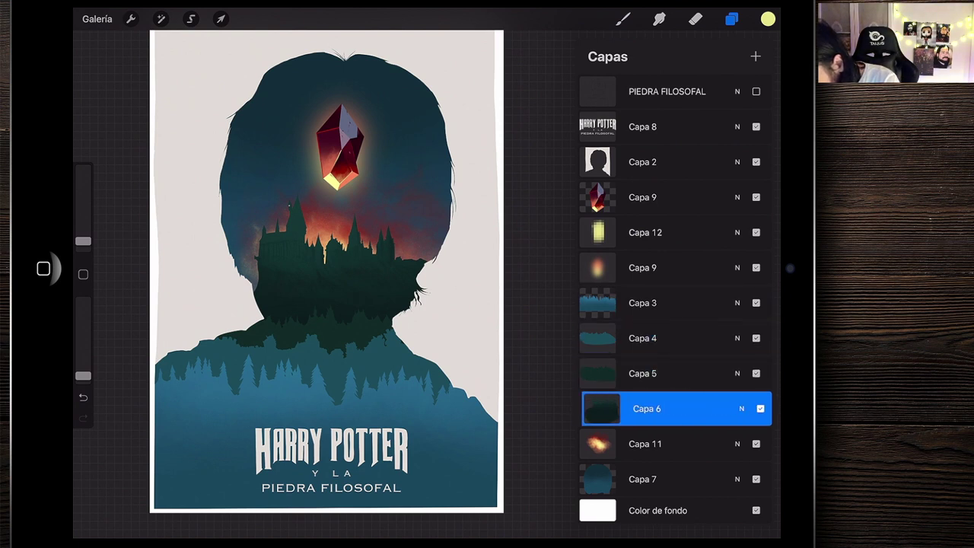
pyautogui.moveTo(643, 373); pyautogui.dragTo(747, 373)
pyautogui.moveTo(644, 338); pyautogui.dragTo(701, 338)
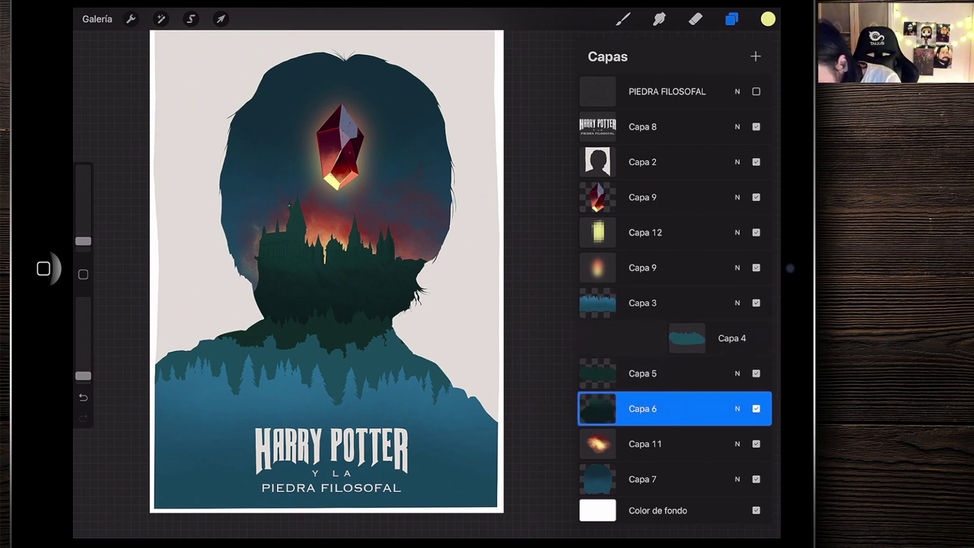
# Set black in the Classic picker, choose Salpicadura Jaime, and select forest layer Capa 3
pyautogui.click(768, 19)
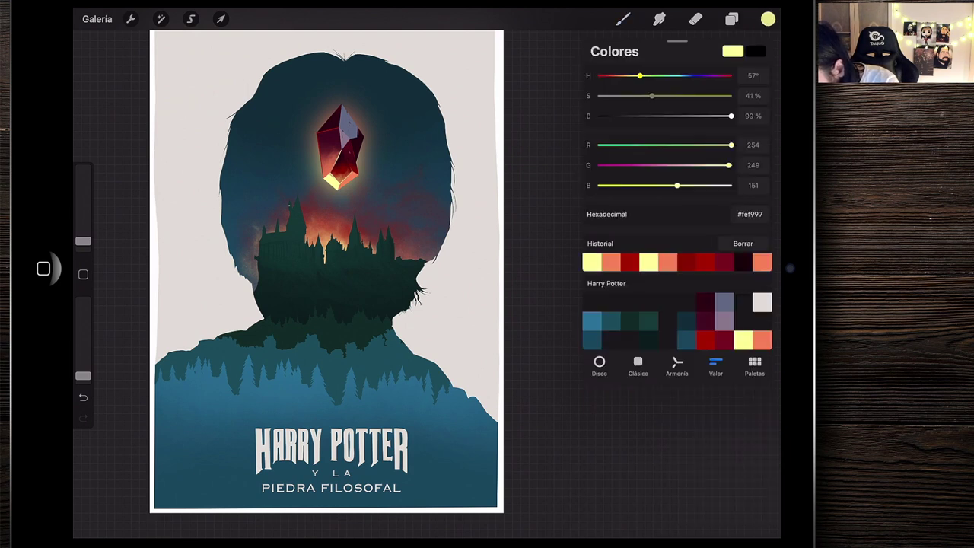
pyautogui.click(638, 361)
pyautogui.moveTo(591, 211); pyautogui.dragTo(584, 254)
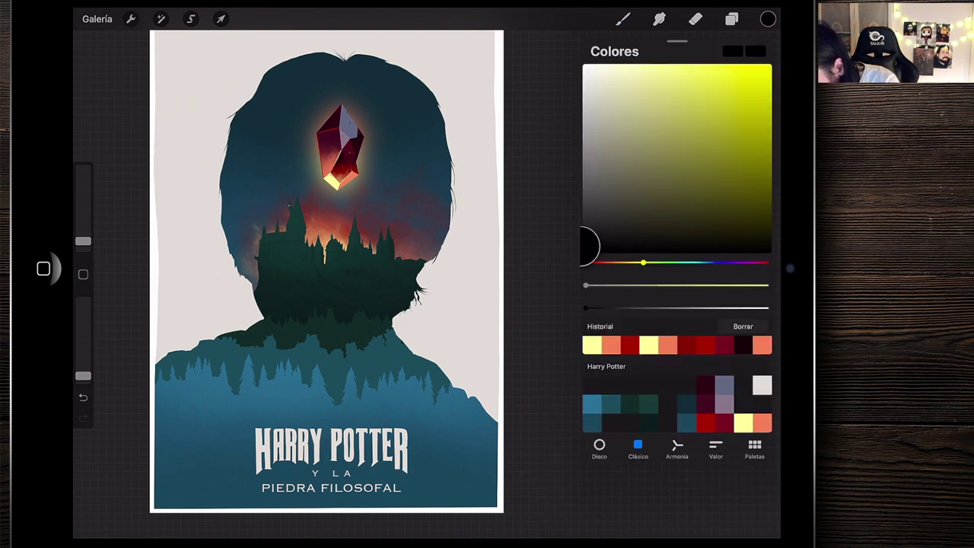
pyautogui.click(623, 19)
pyautogui.click(662, 143)
pyautogui.click(732, 19)
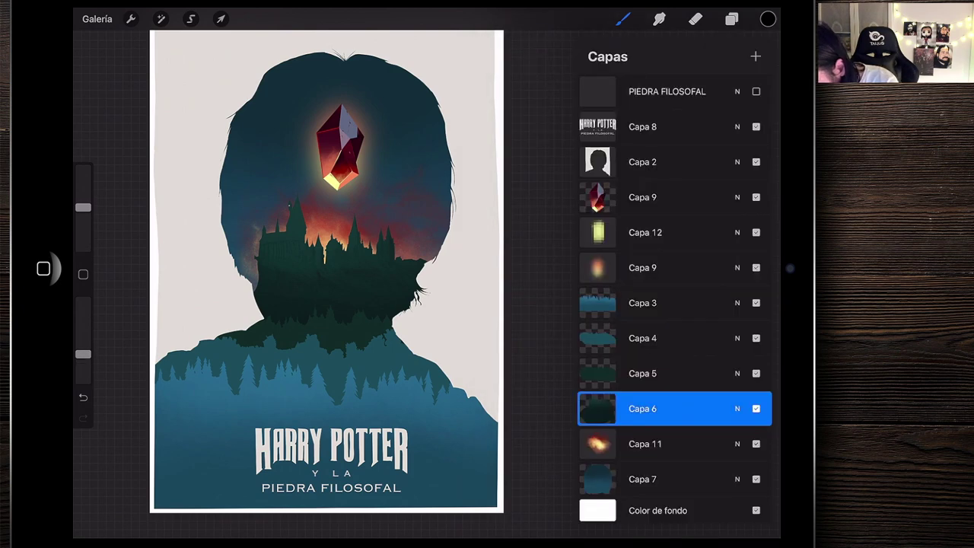
pyautogui.click(643, 303)
# Enlarge the brush, fine-tune its opacity, and lay a faint speckled grain over the trees
pyautogui.scroll(5, 327, 342)
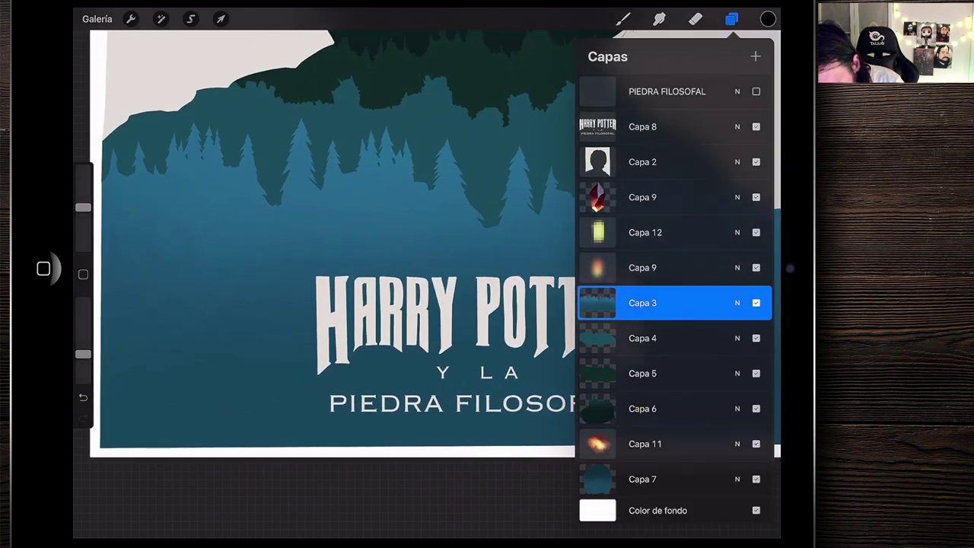
pyautogui.click(623, 19)
pyautogui.moveTo(83, 208); pyautogui.dragTo(83, 198)
pyautogui.moveTo(83, 354); pyautogui.dragTo(83, 357)
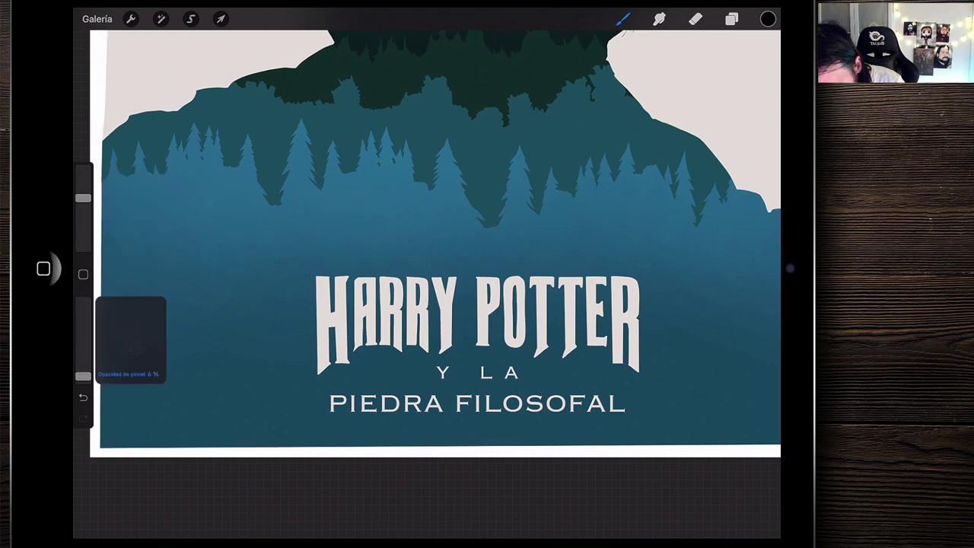
pyautogui.scroll(-2, 434, 274)
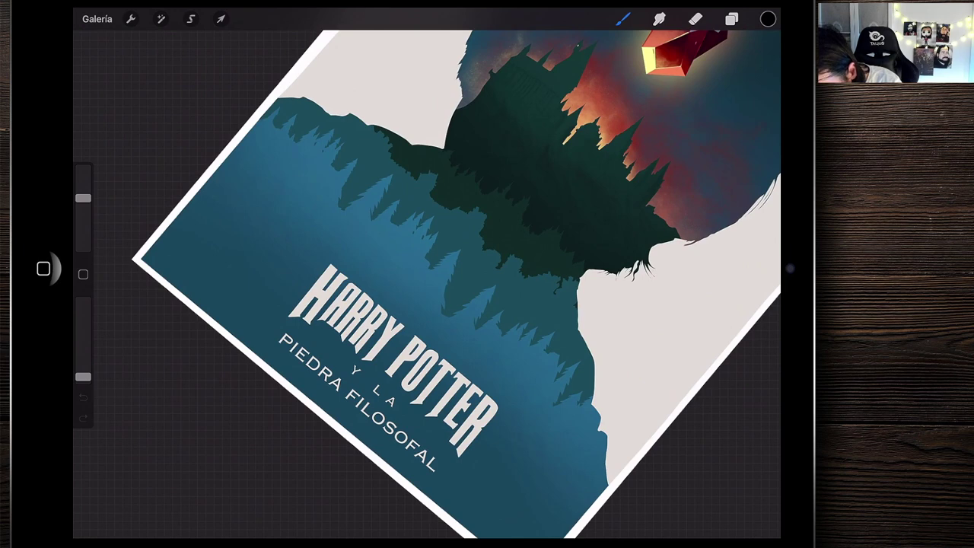
pyautogui.scroll(5, 427, 274)
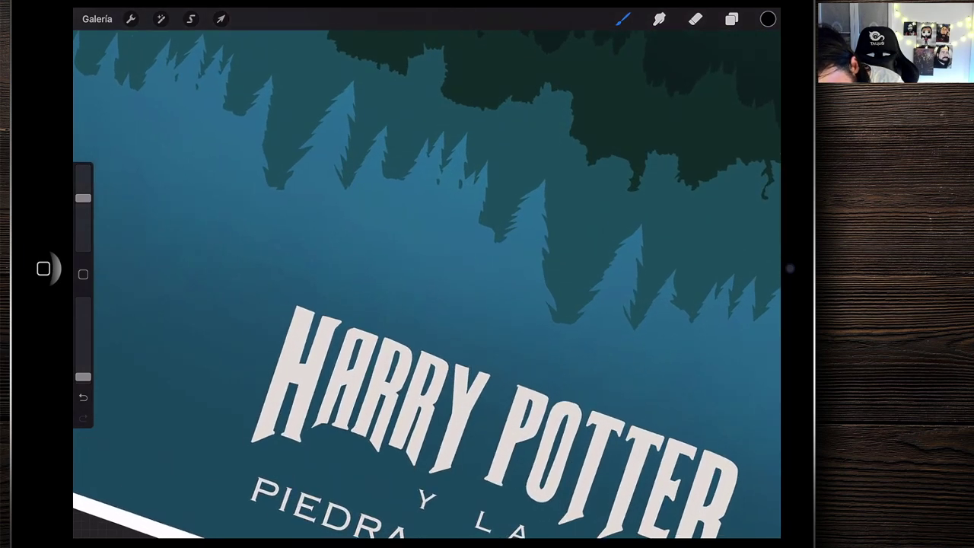
pyautogui.moveTo(83, 376); pyautogui.dragTo(83, 375)
pyautogui.moveTo(82, 198); pyautogui.dragTo(83, 195)
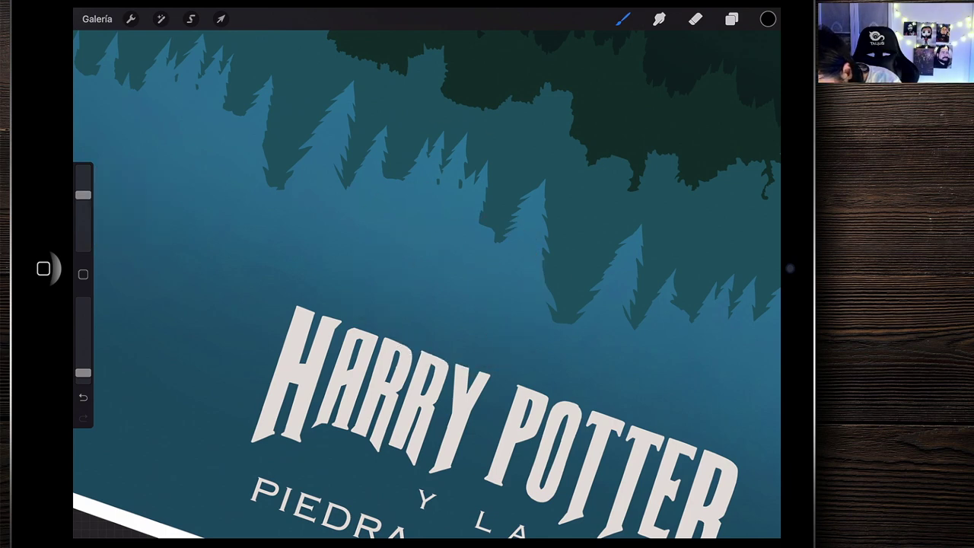
pyautogui.moveTo(374, 200); pyautogui.dragTo(407, 257)
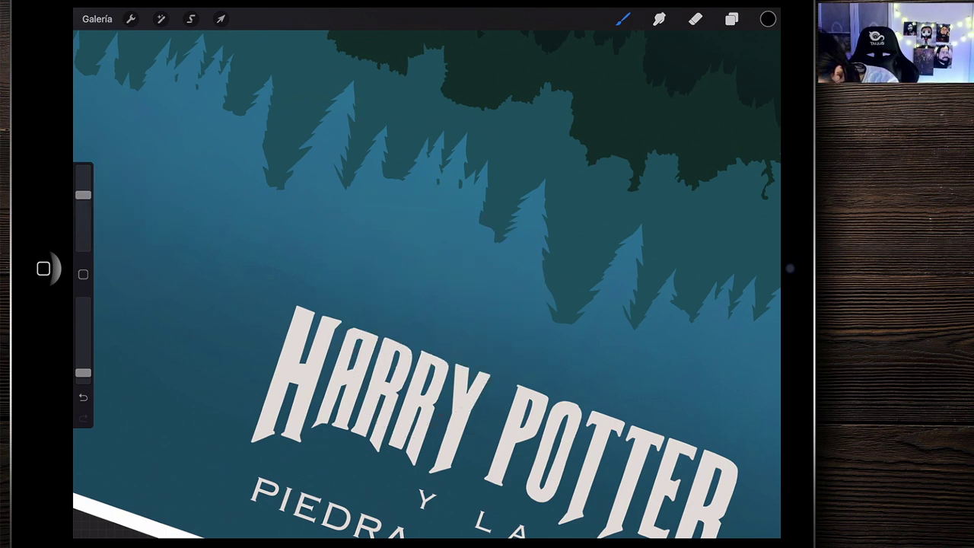
# Raise the brush opacity and review the textured forest layer
pyautogui.click(731, 19)
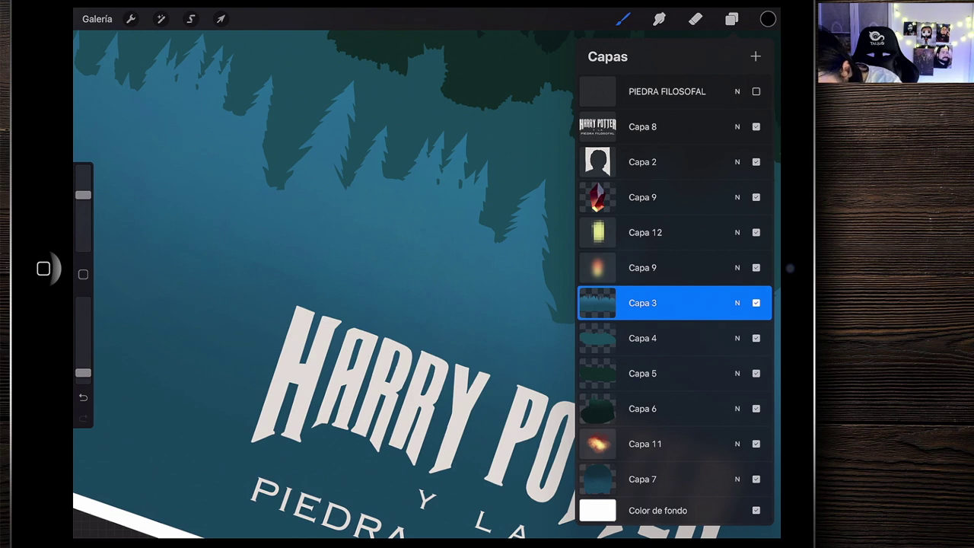
pyautogui.click(731, 19)
pyautogui.moveTo(83, 372); pyautogui.dragTo(83, 358)
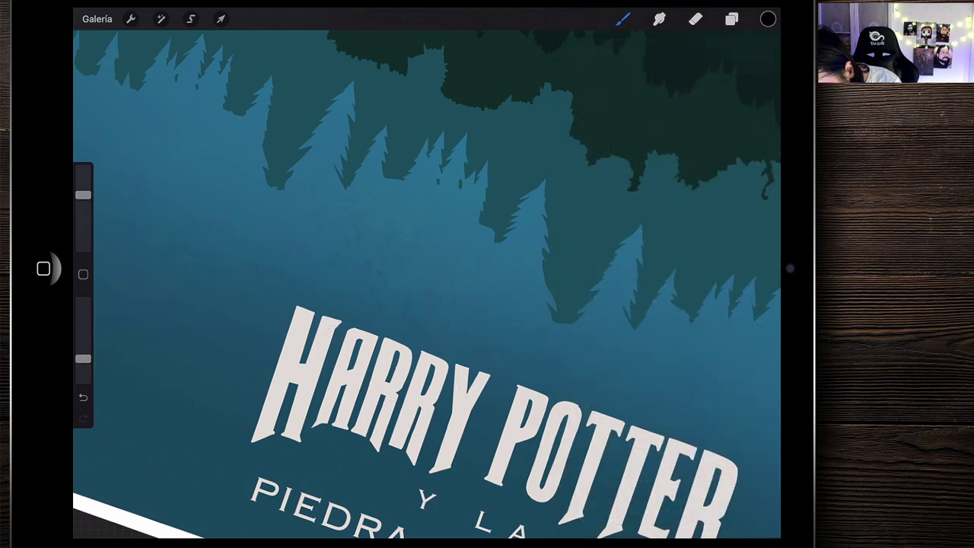
pyautogui.scroll(-3, 427, 274)
pyautogui.scroll(-3, 427, 273)
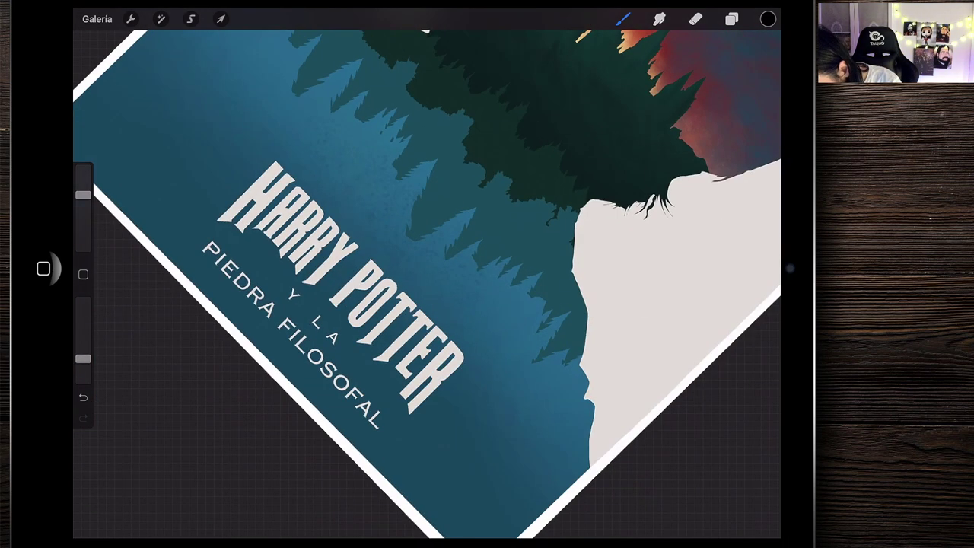
pyautogui.scroll(1, 427, 274)
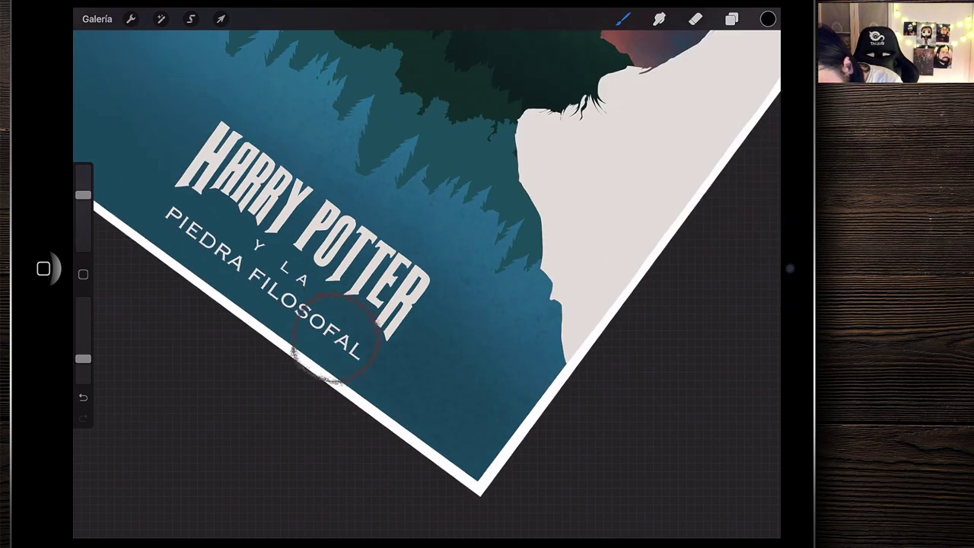
pyautogui.scroll(3, 427, 274)
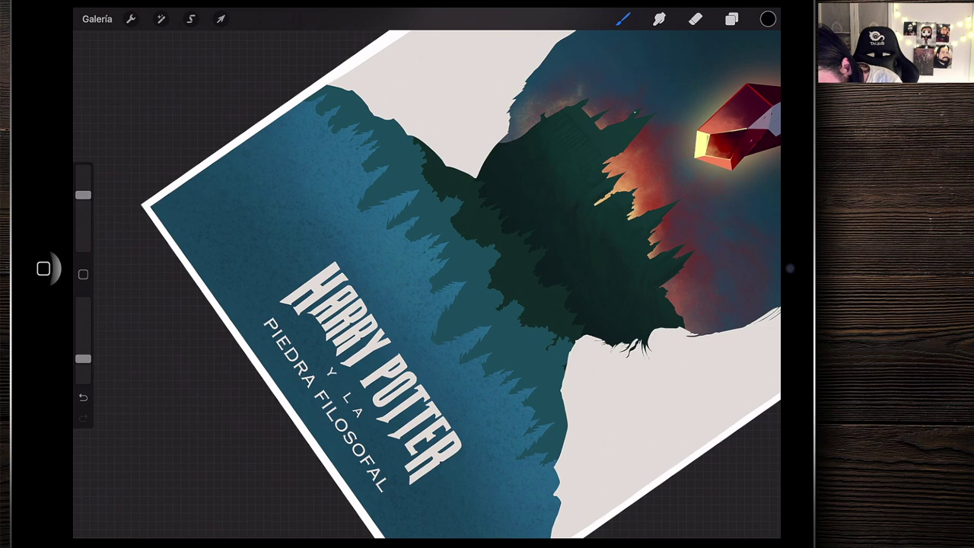
pyautogui.scroll(-3, 427, 273)
pyautogui.scroll(-3, 427, 274)
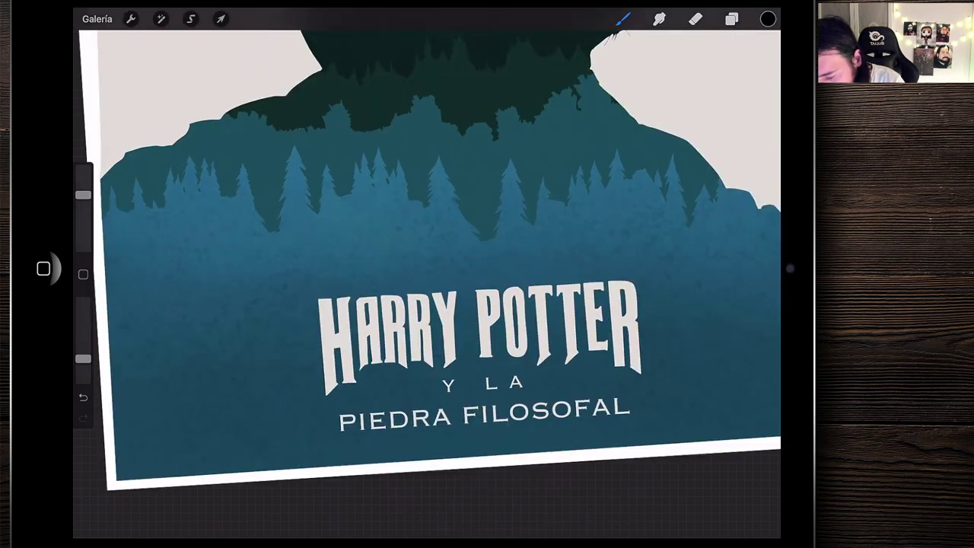
pyautogui.scroll(5, 427, 273)
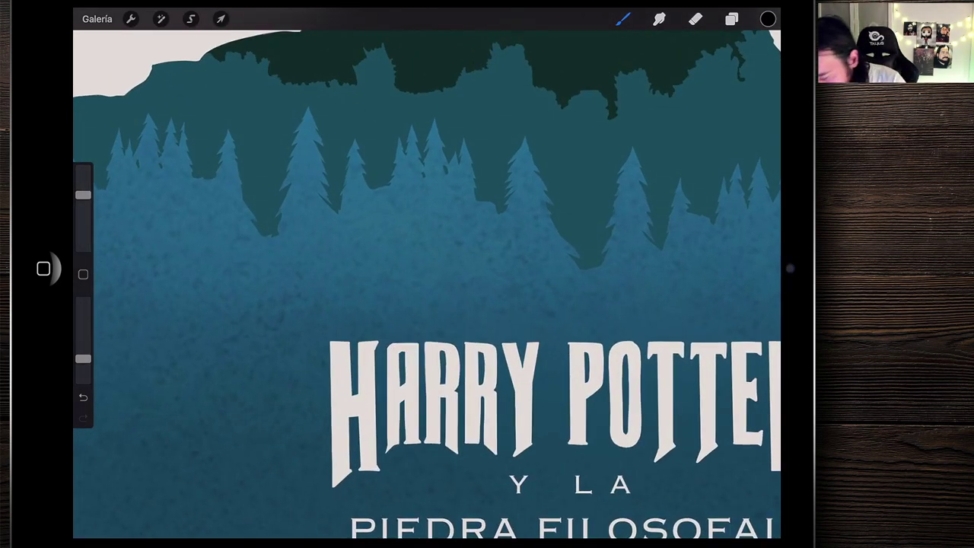
pyautogui.scroll(-5, 427, 273)
# Move down to layer Capa 5 to continue the grain texturing
pyautogui.click(731, 19)
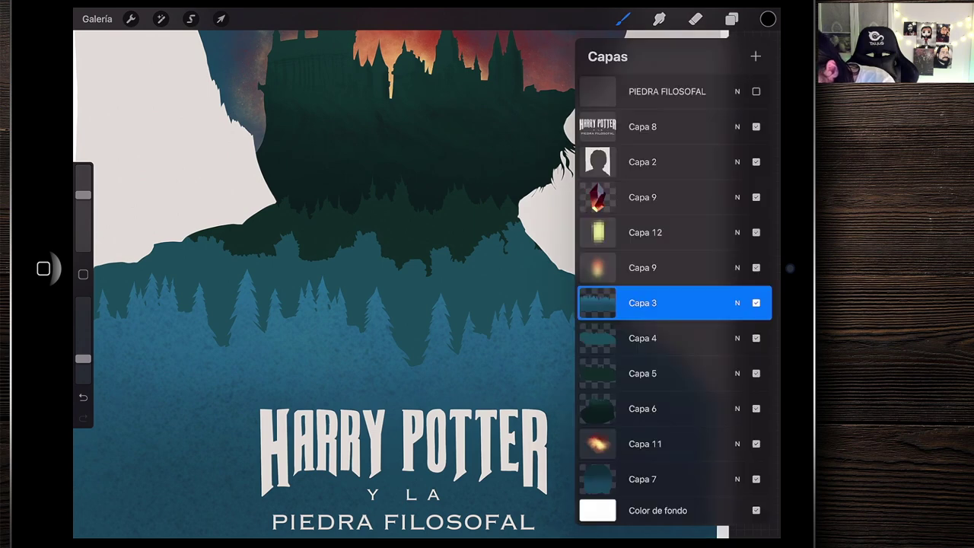
pyautogui.scroll(5, 427, 273)
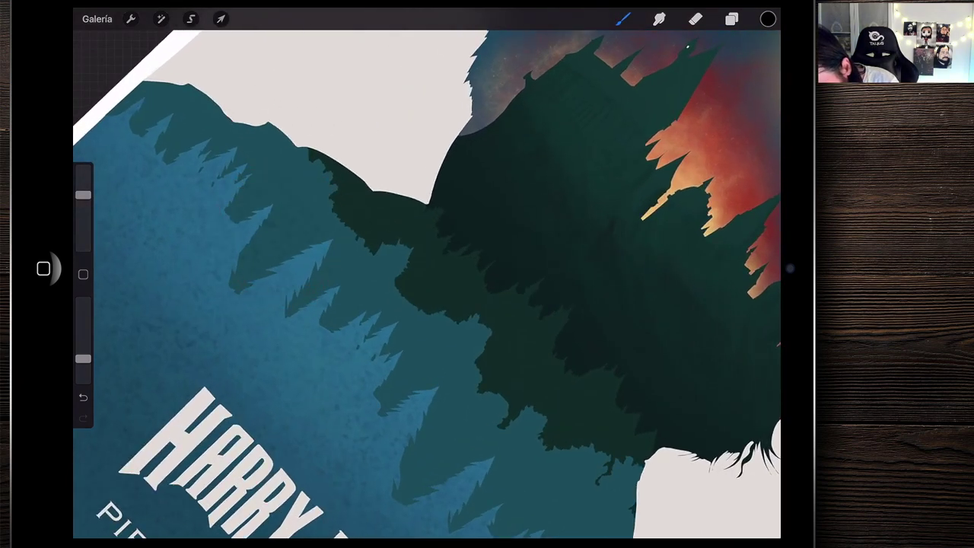
pyautogui.scroll(-2, 427, 274)
pyautogui.scroll(-2, 427, 273)
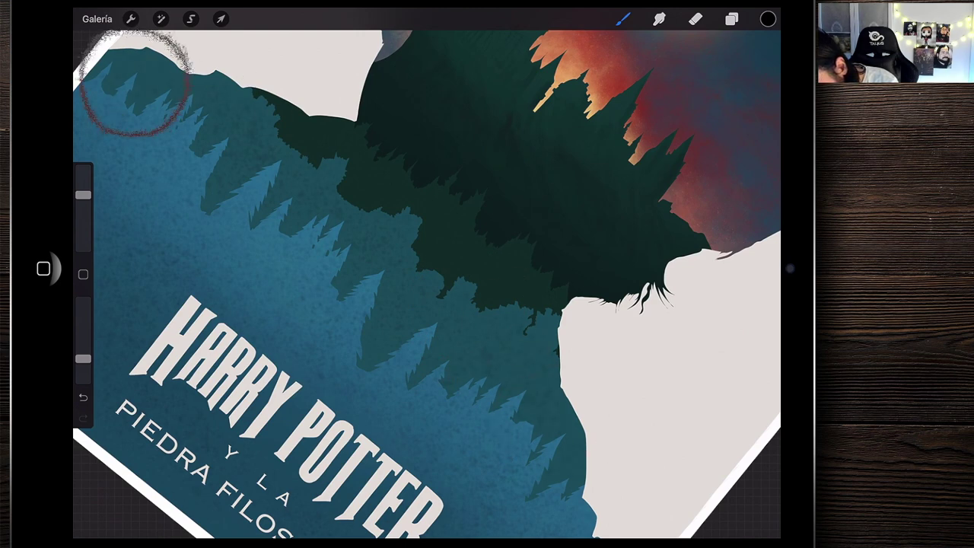
pyautogui.scroll(3, 427, 273)
pyautogui.click(732, 19)
pyautogui.click(643, 373)
pyautogui.click(732, 19)
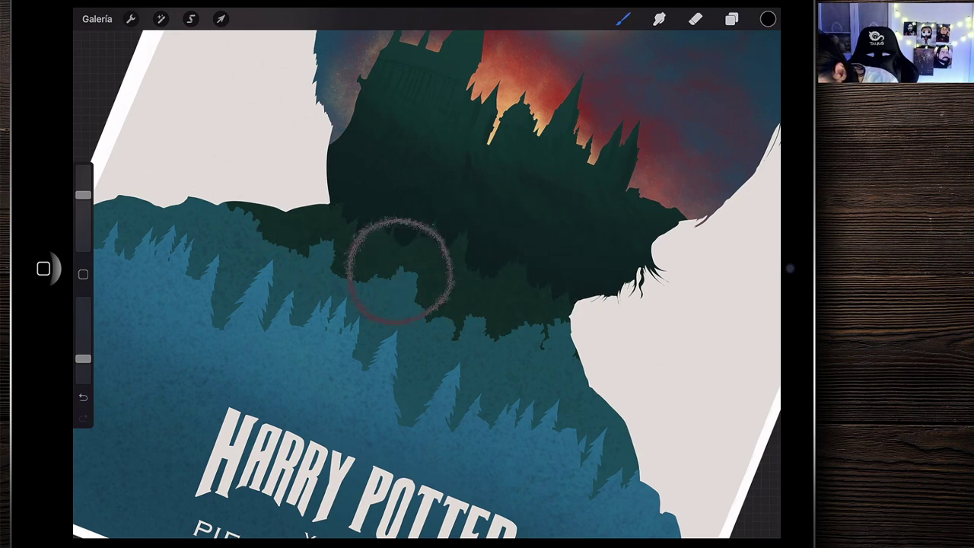
# Switch to layer Capa 6 and texture it with grain
pyautogui.click(732, 19)
pyautogui.click(652, 407)
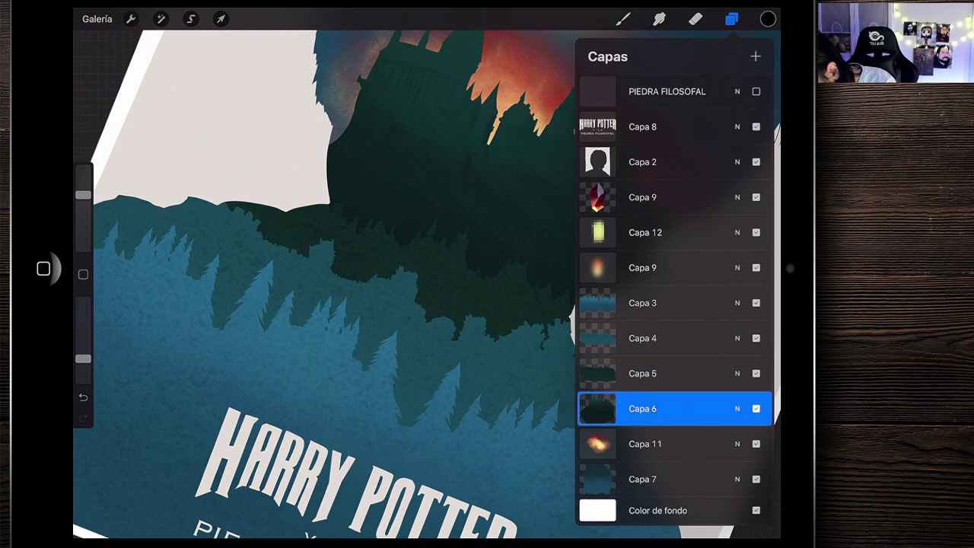
pyautogui.click(732, 19)
pyautogui.scroll(2, 426, 282)
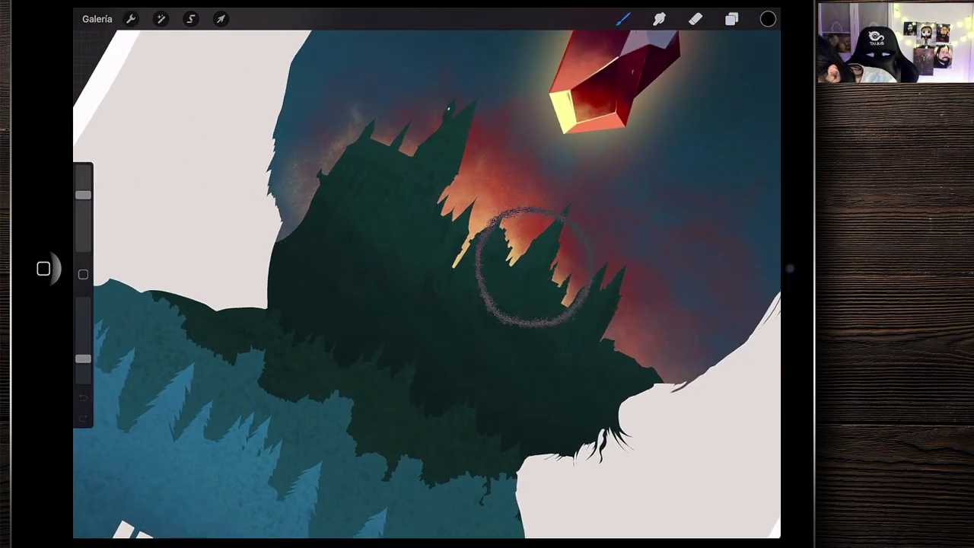
pyautogui.scroll(-3, 426, 282)
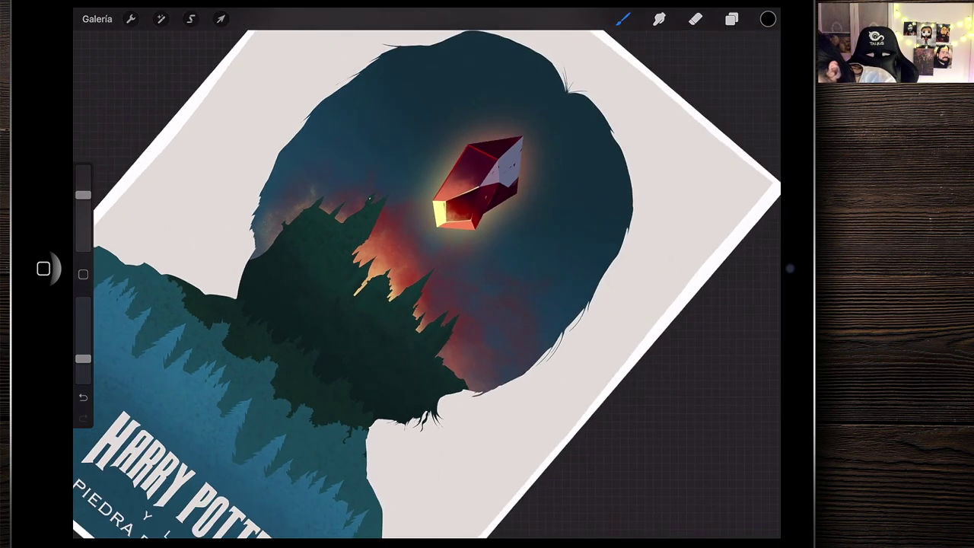
pyautogui.click(732, 20)
# Texture bottom layer Capa 7, zoom out to check, then select head-silhouette layer Capa 2
pyautogui.click(642, 479)
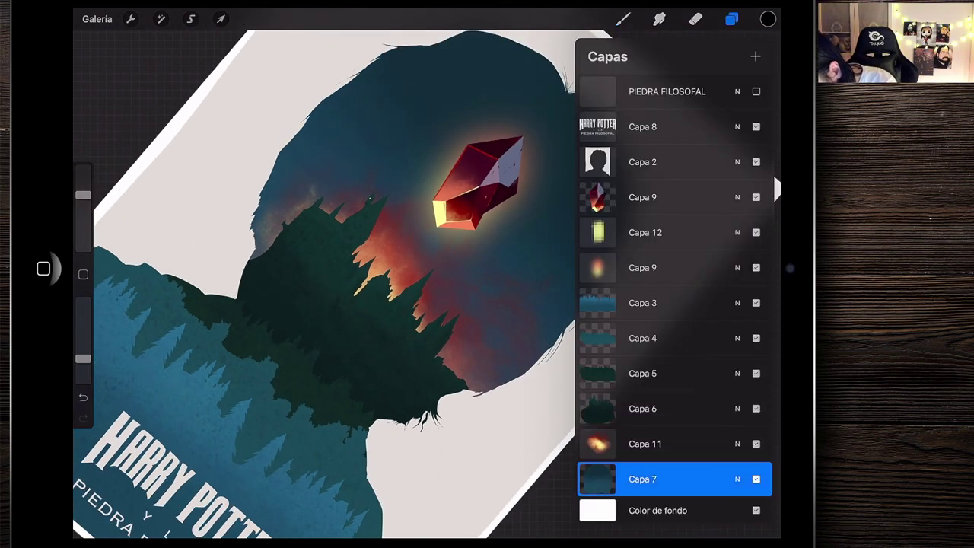
pyautogui.moveTo(476, 182); pyautogui.dragTo(430, 217)
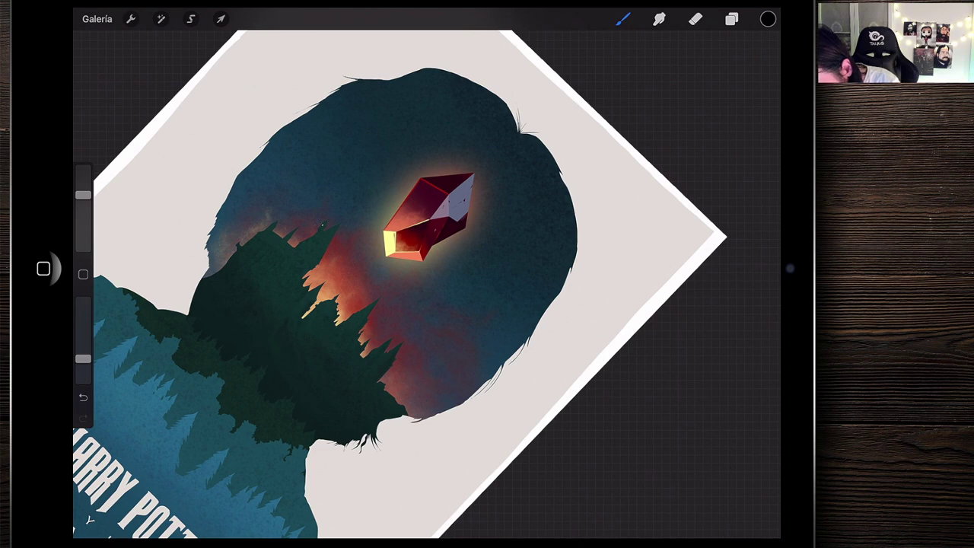
pyautogui.scroll(5, 426, 274)
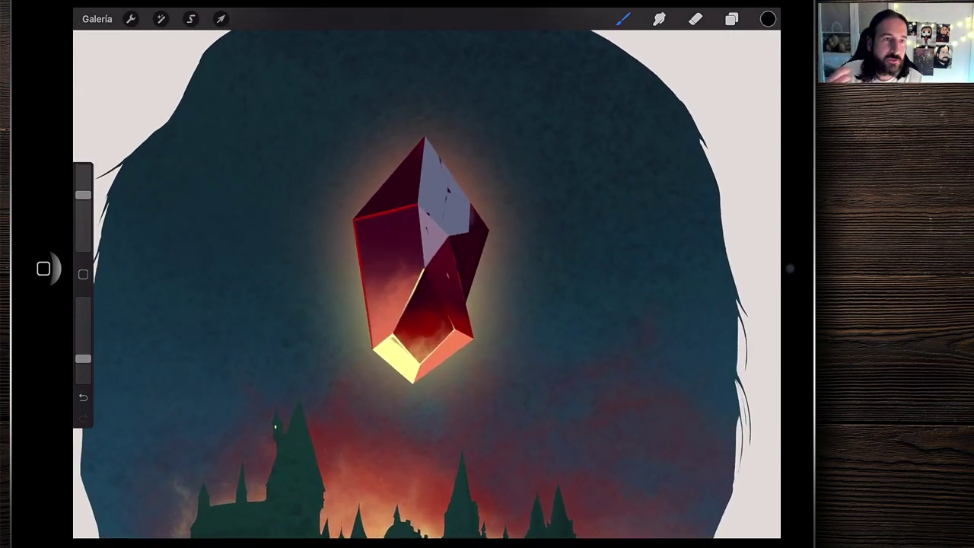
pyautogui.scroll(-3, 426, 274)
pyautogui.scroll(-3, 426, 274)
pyautogui.scroll(-2, 312, 304)
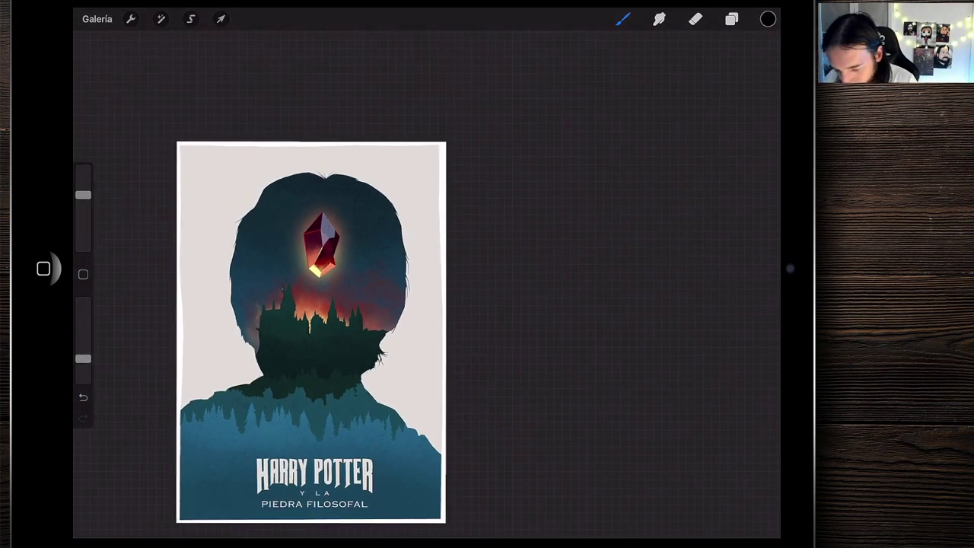
pyautogui.press('l')
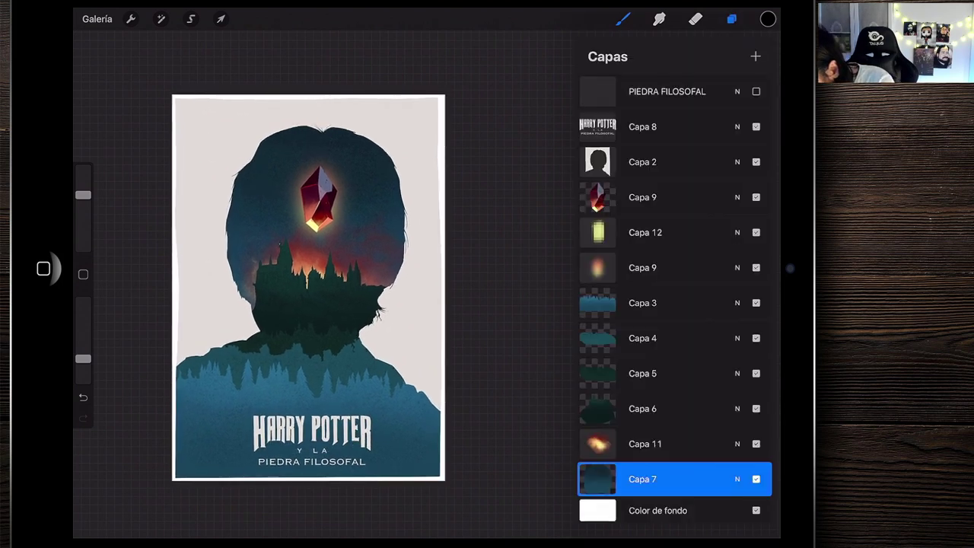
pyautogui.click(654, 161)
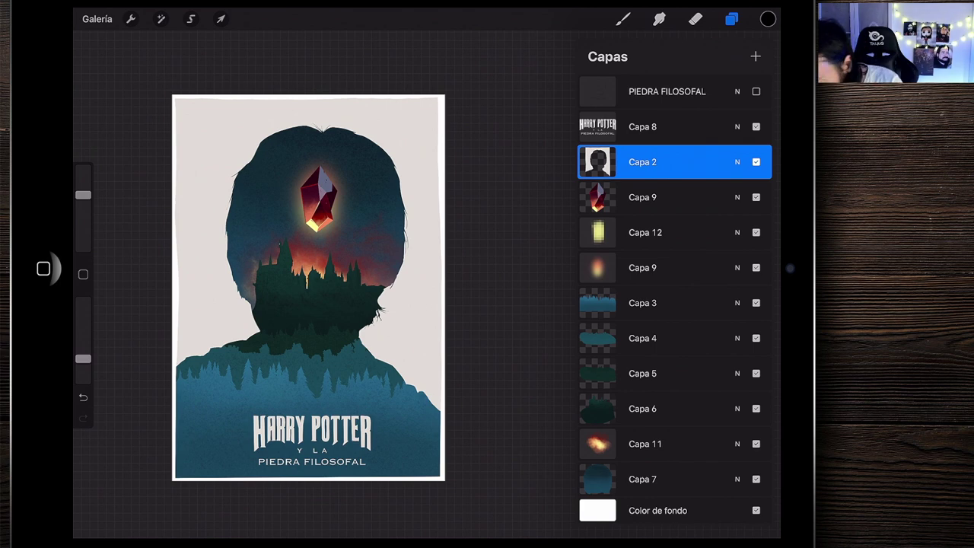
# Undo a stray stroke and paint ~15% opacity grain across the pale background
pyautogui.press('l')
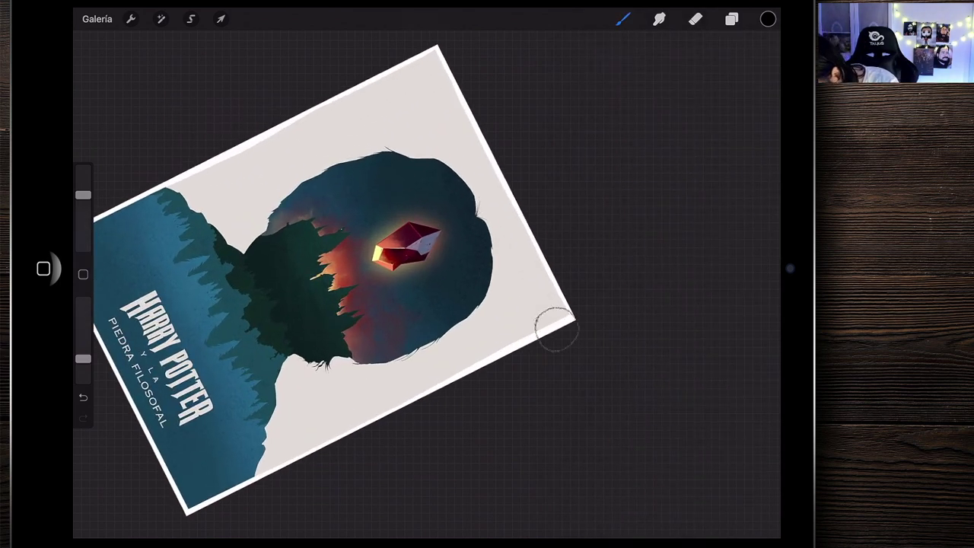
pyautogui.hotkey('ctrl', 'z')
pyautogui.moveTo(83, 358); pyautogui.dragTo(83, 361)
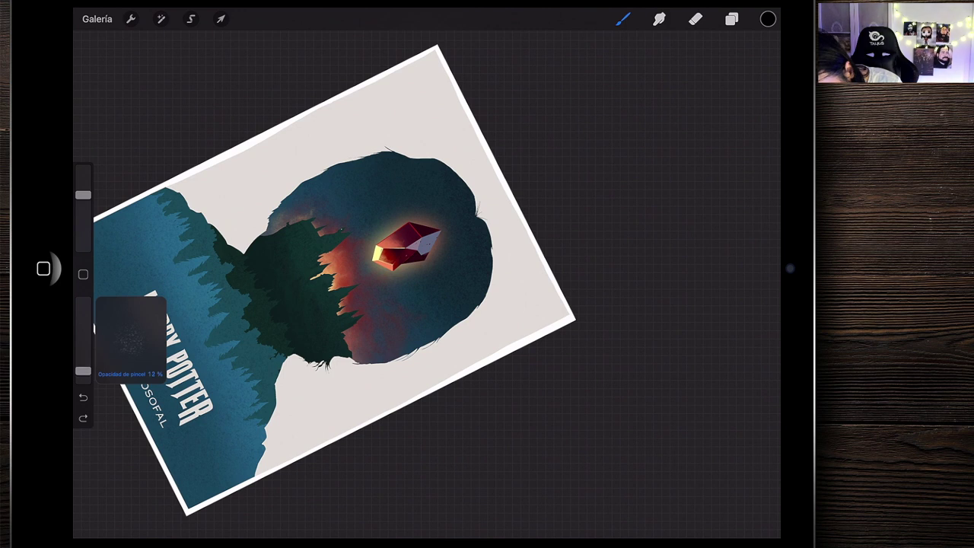
pyautogui.click(544, 300)
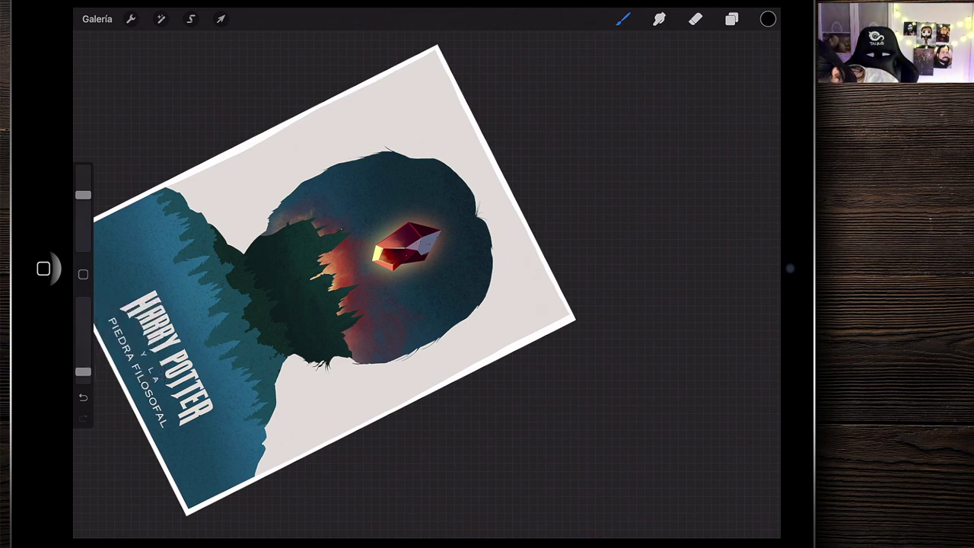
pyautogui.moveTo(83, 195); pyautogui.dragTo(83, 186)
pyautogui.scroll(5, 427, 252)
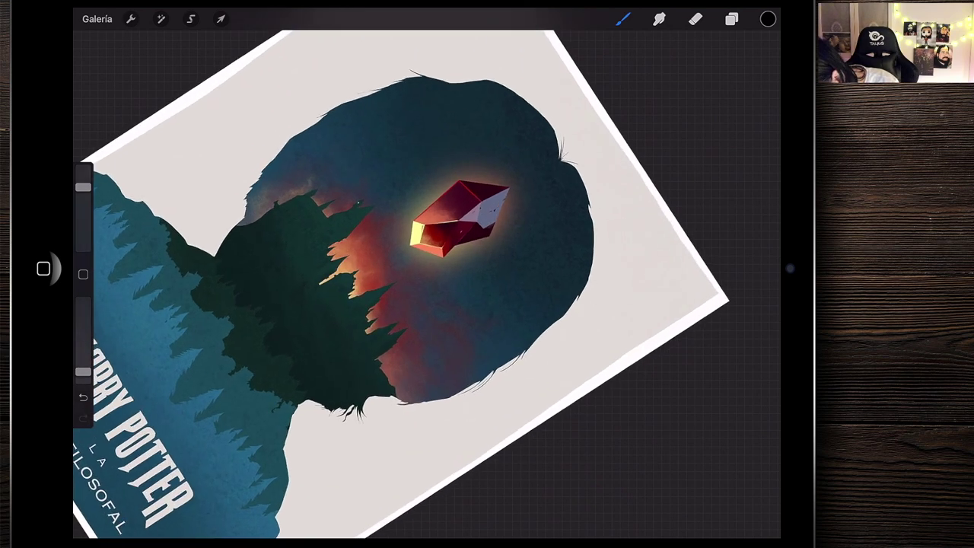
pyautogui.moveTo(83, 372); pyautogui.dragTo(83, 368)
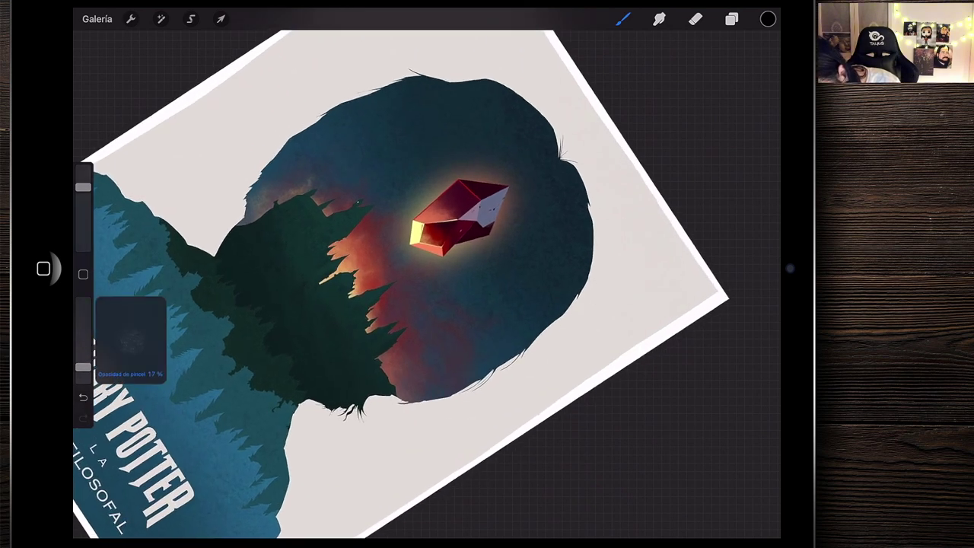
pyautogui.scroll(-3, 401, 273)
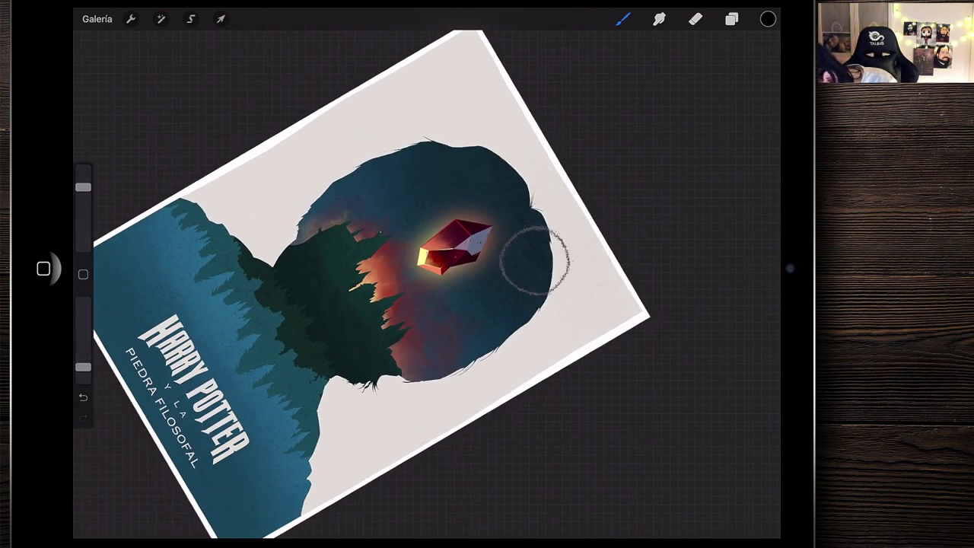
pyautogui.scroll(-2, 470, 357)
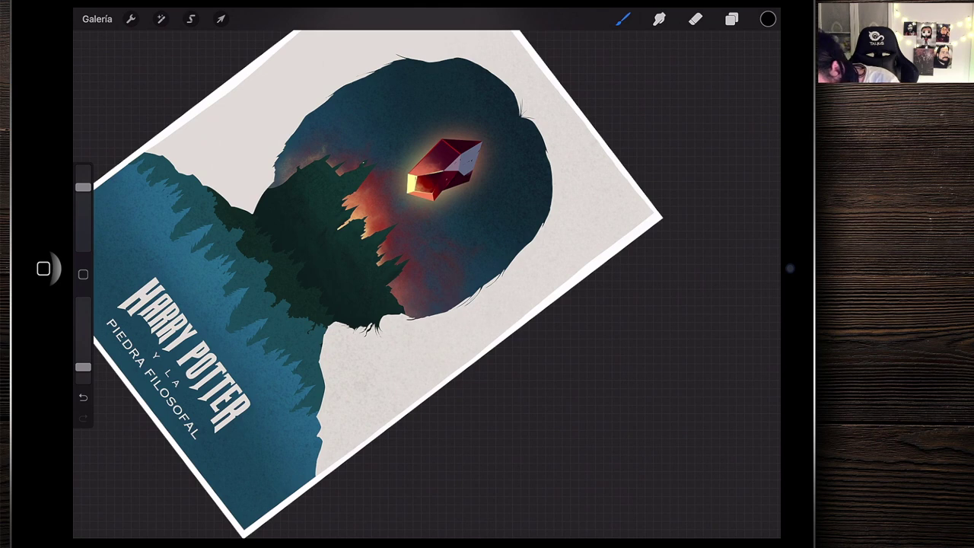
pyautogui.scroll(3, 376, 304)
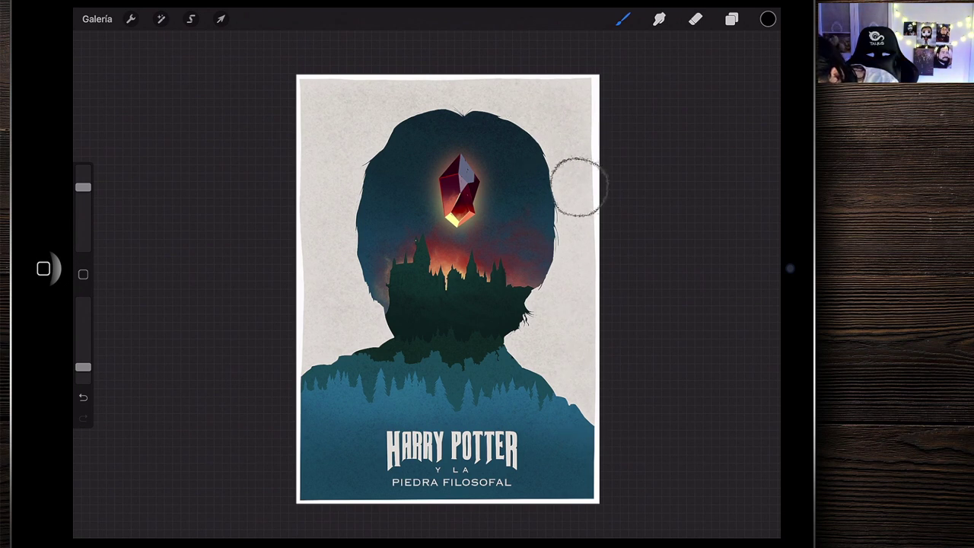
pyautogui.scroll(5, 448, 290)
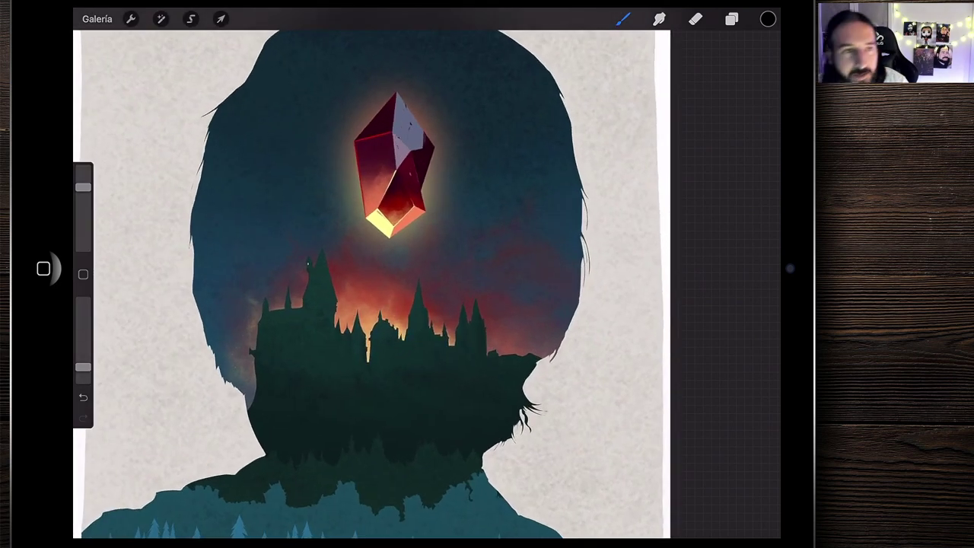
pyautogui.scroll(-2, 342, 289)
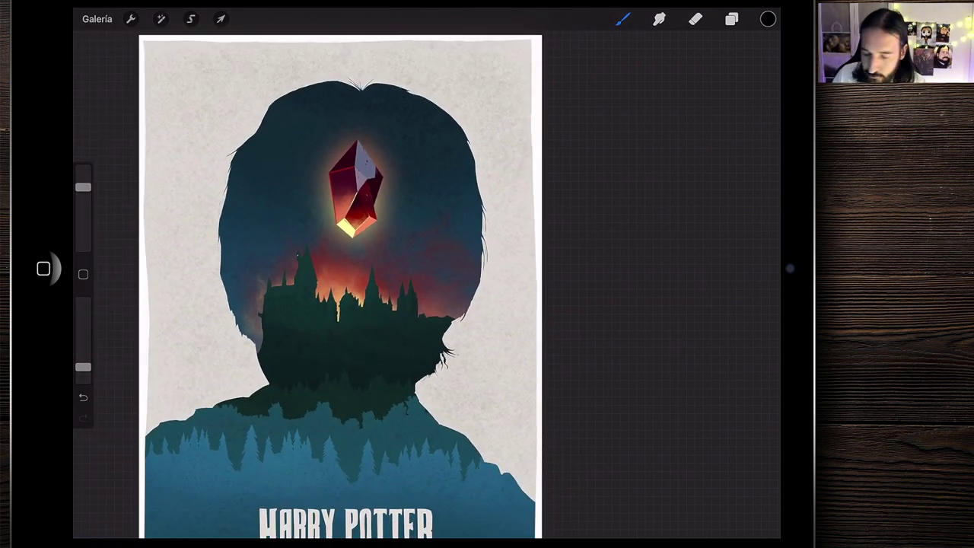
pyautogui.scroll(-5, 341, 289)
pyautogui.scroll(5, 340, 290)
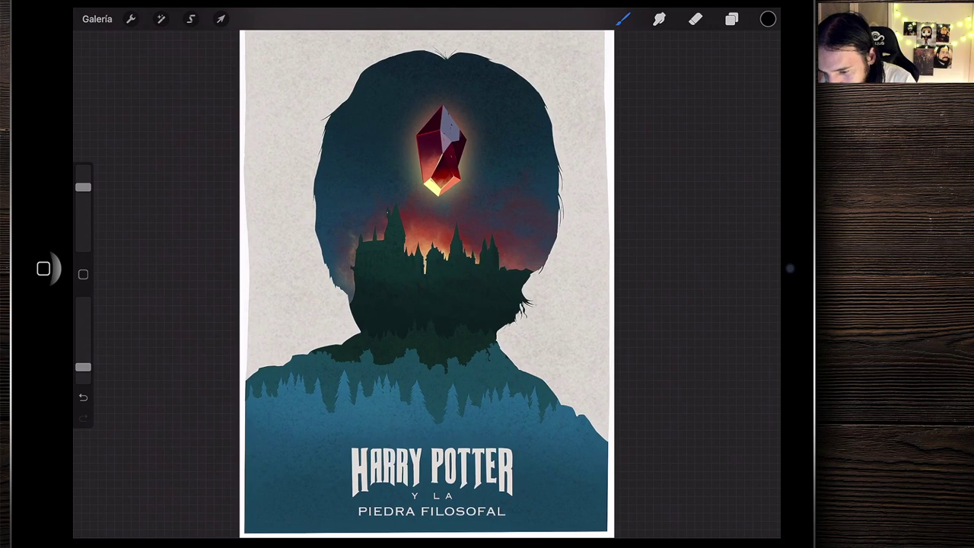
pyautogui.moveTo(426, 289); pyautogui.dragTo(408, 292)
pyautogui.scroll(-2, 411, 282)
pyautogui.scroll(-1, 403, 285)
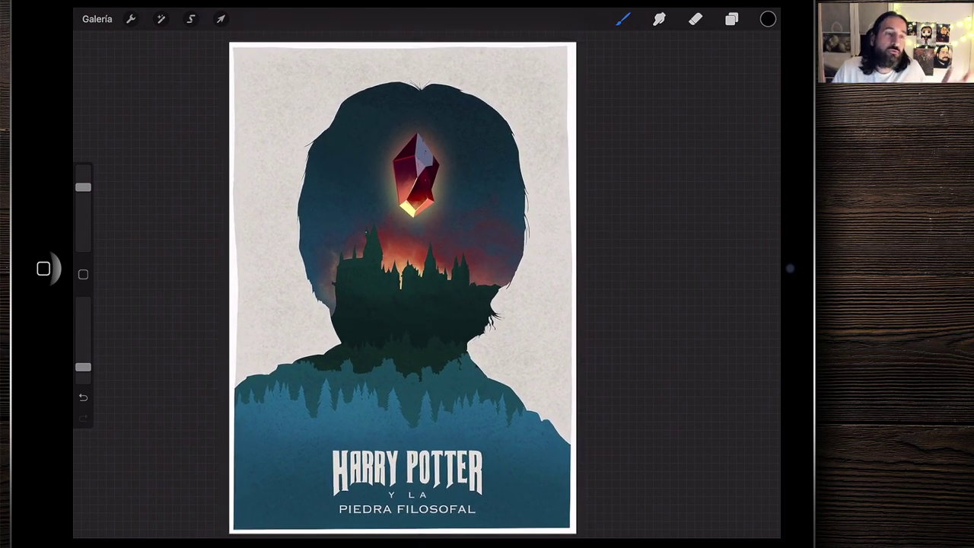